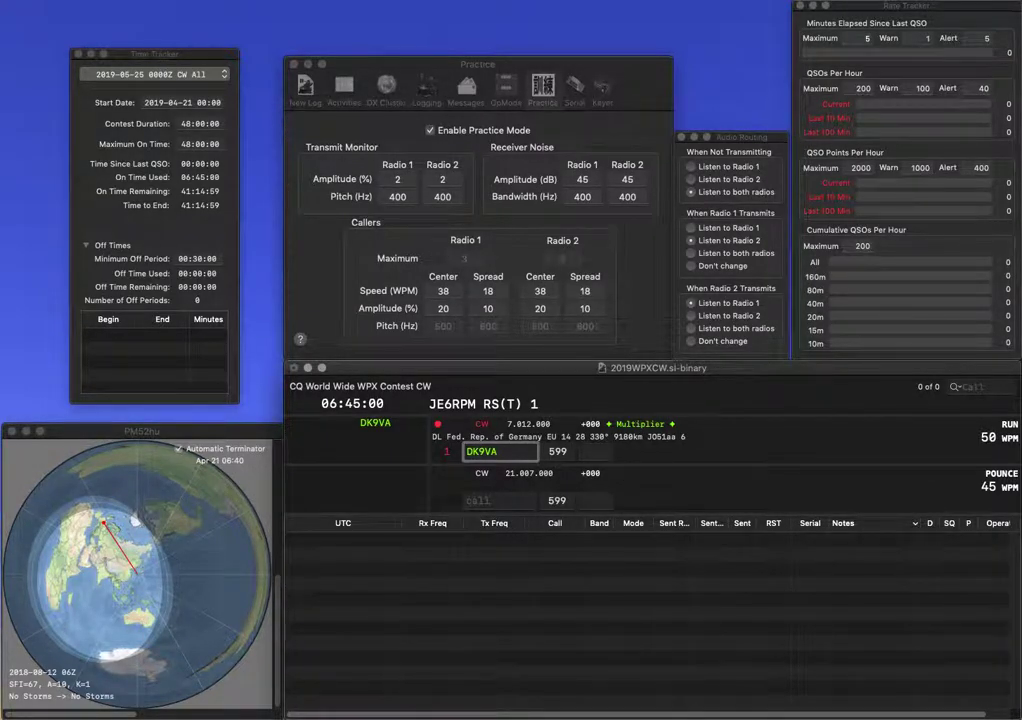
key(Tab)
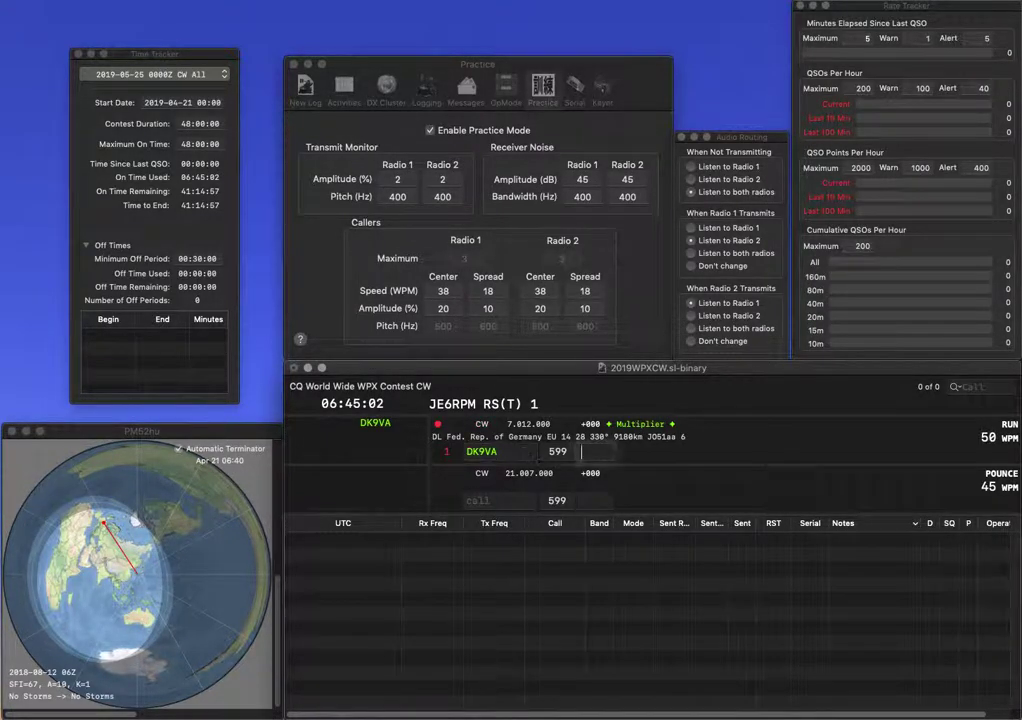
text(937)
key(Return)
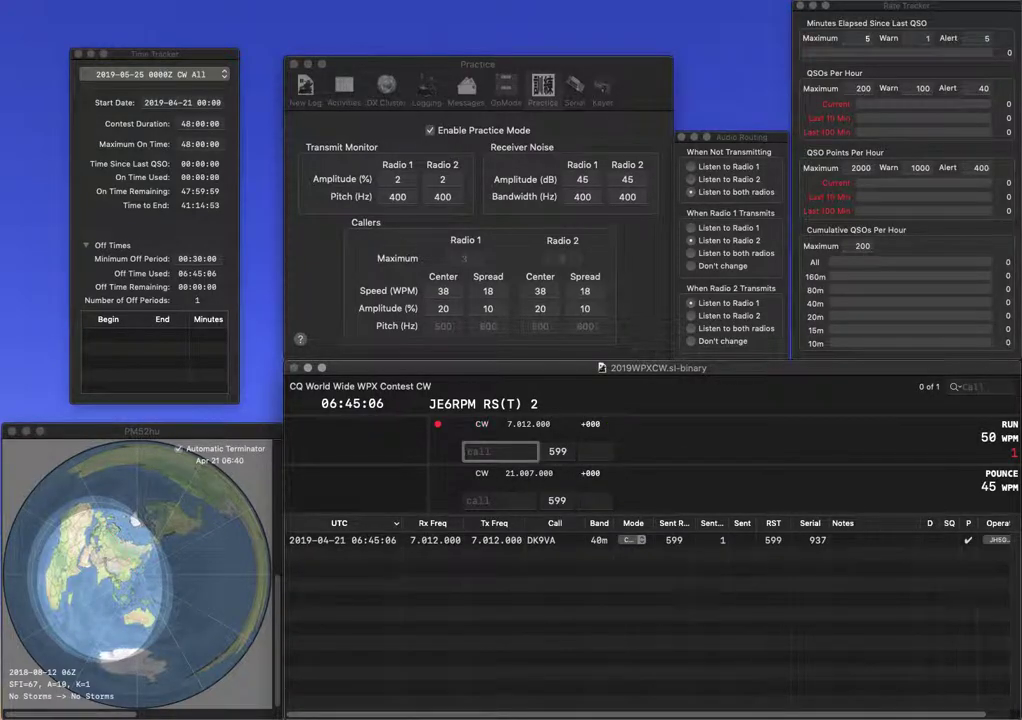
- Log a contact on the Run radio with UR3LM, correcting the call sign from UR4LM, with received serial number 529
text(UR4)
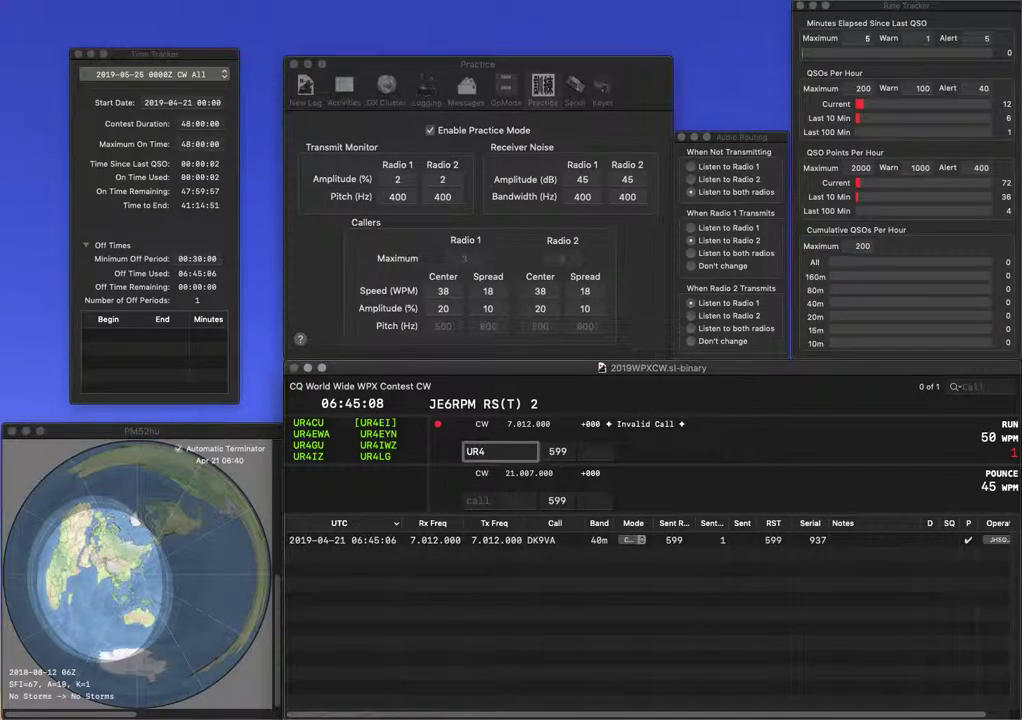
text(LM)
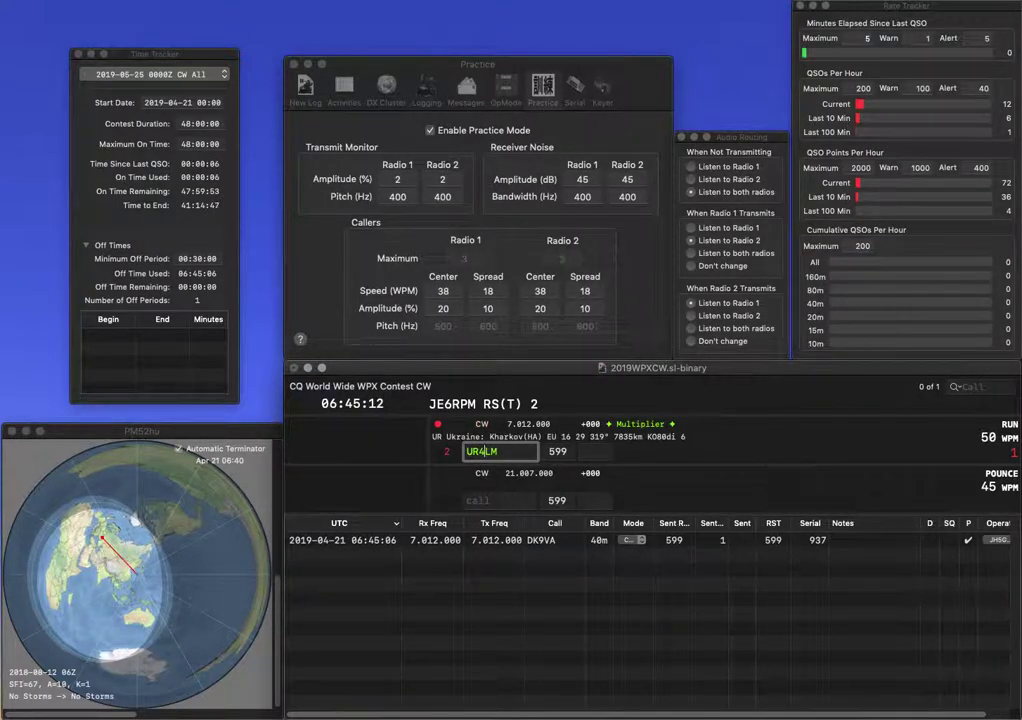
key(Left)
key(Left)
key(BackSpace)
text(3)
key(Return)
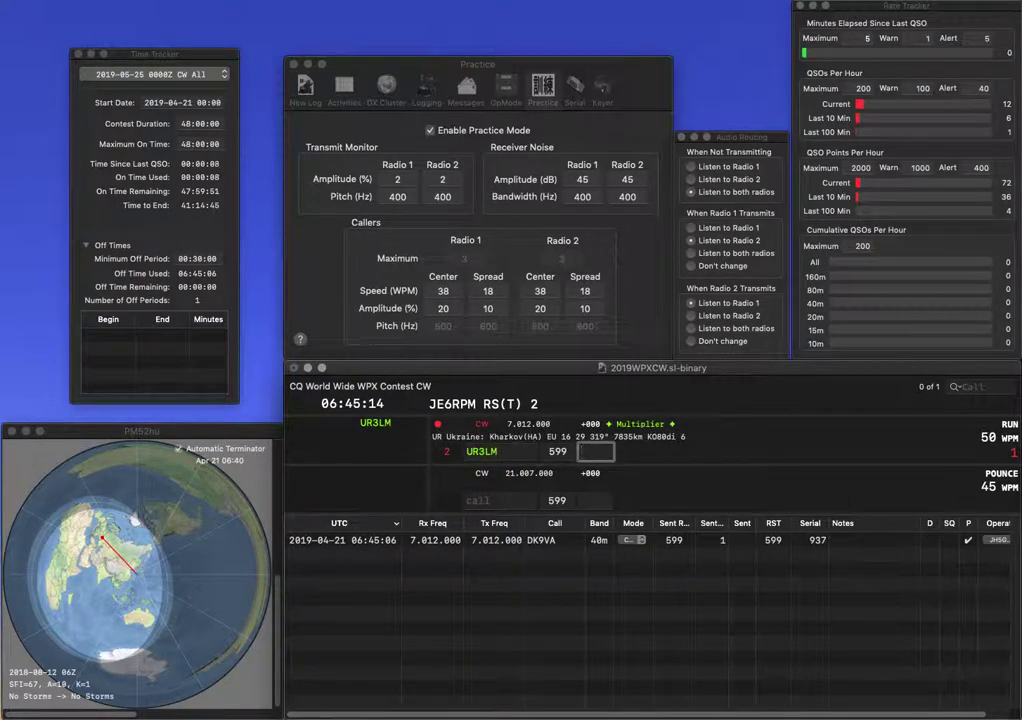
text(529)
key(Return)
- Log a contact on the Run radio with K8NOS and received serial number 571
text(K8NOS)
key(Return)
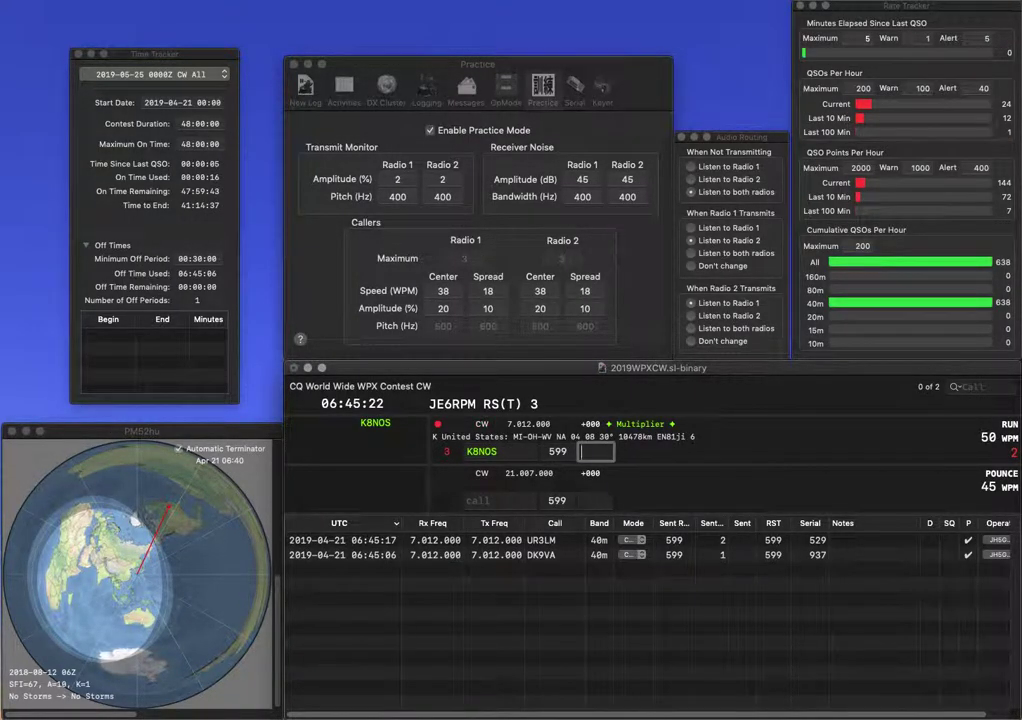
text(571)
key(Return)
text(EA1RN)
key(Return)
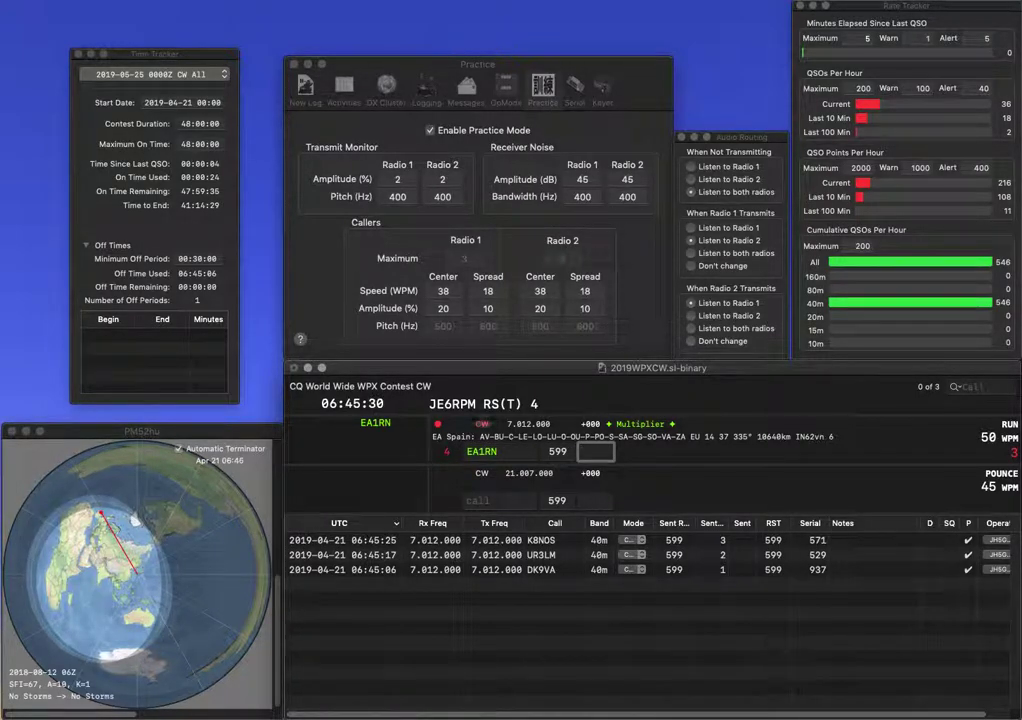
text(515)
key(Return)
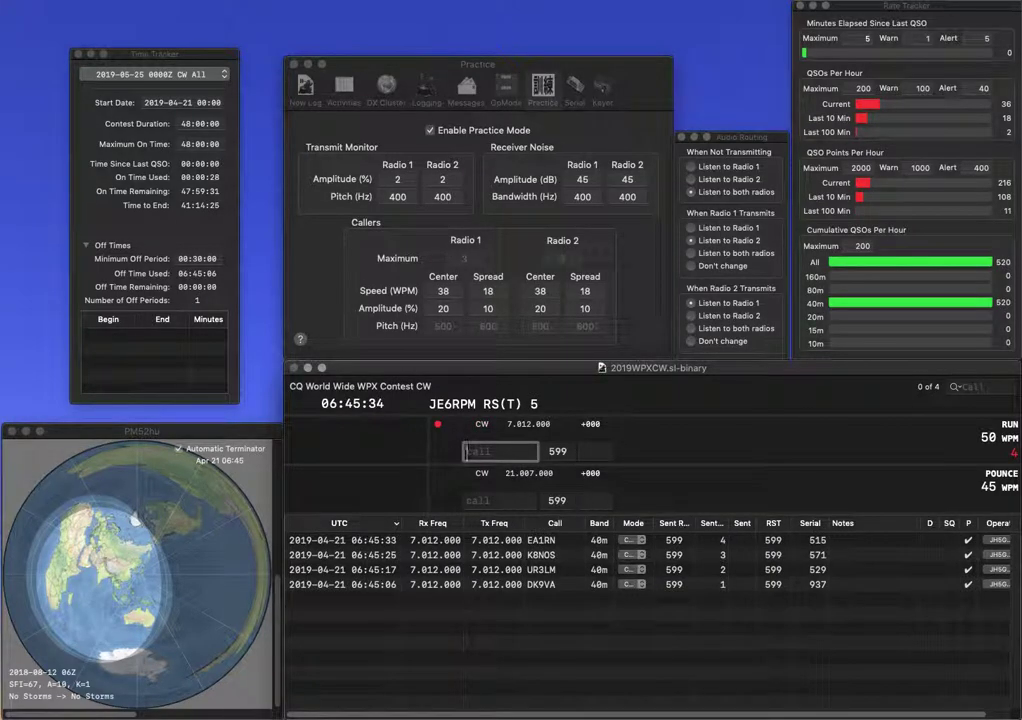
- Log a contact on the Run radio with ZW1CML, completing the call sign around 1C, with received serial number 711
text(1C)
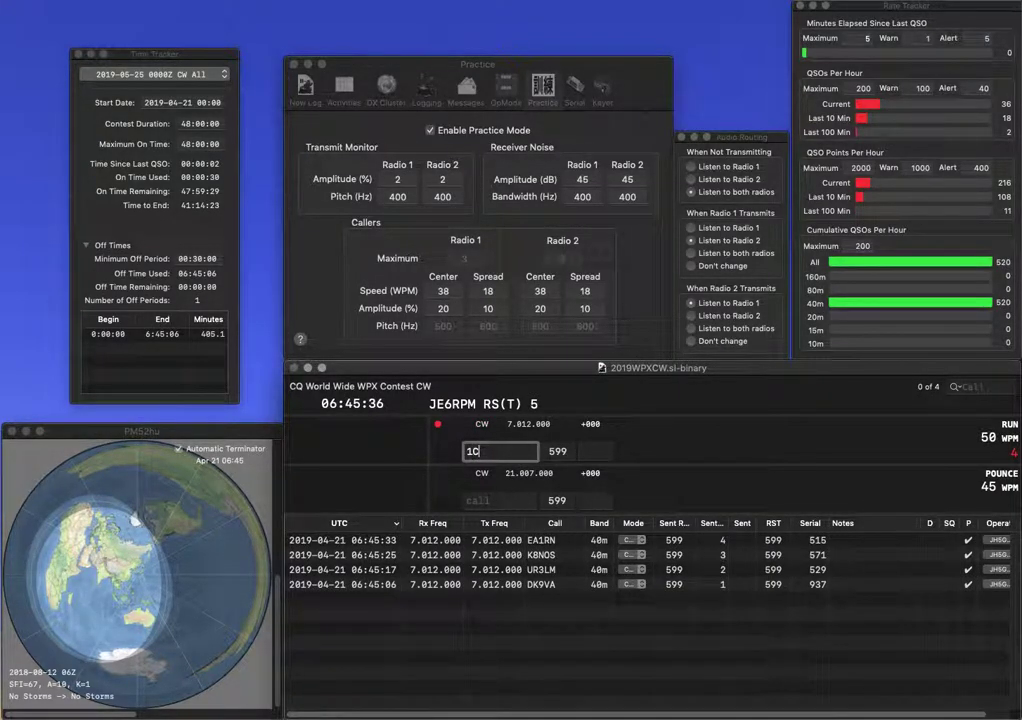
text(ZW)
key(End)
text(M)
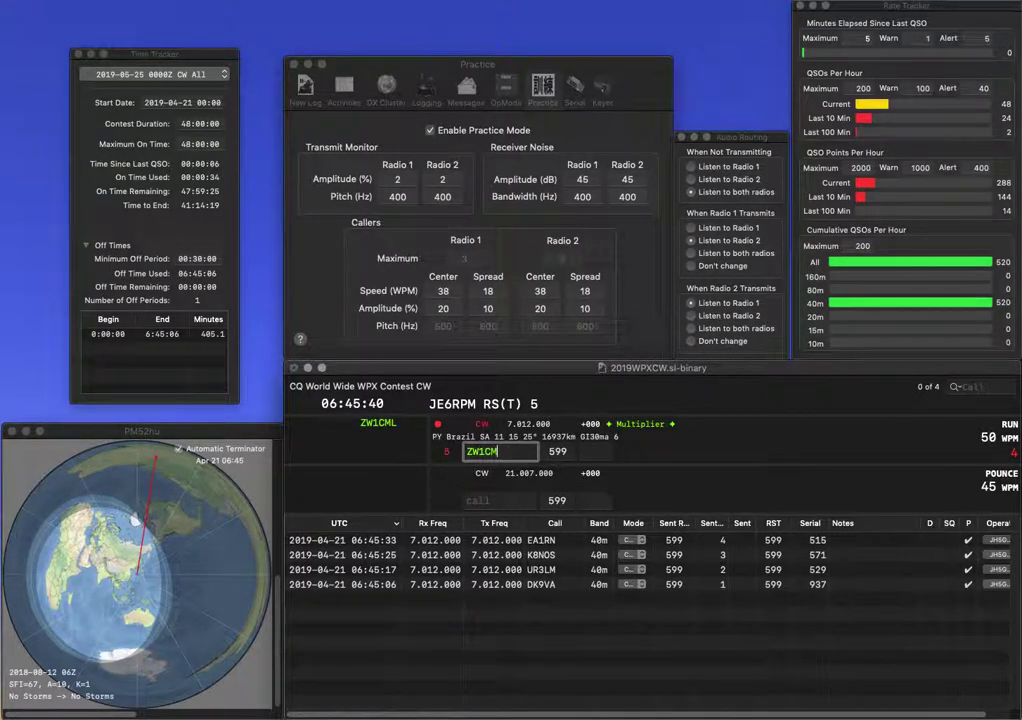
text(L)
key(space)
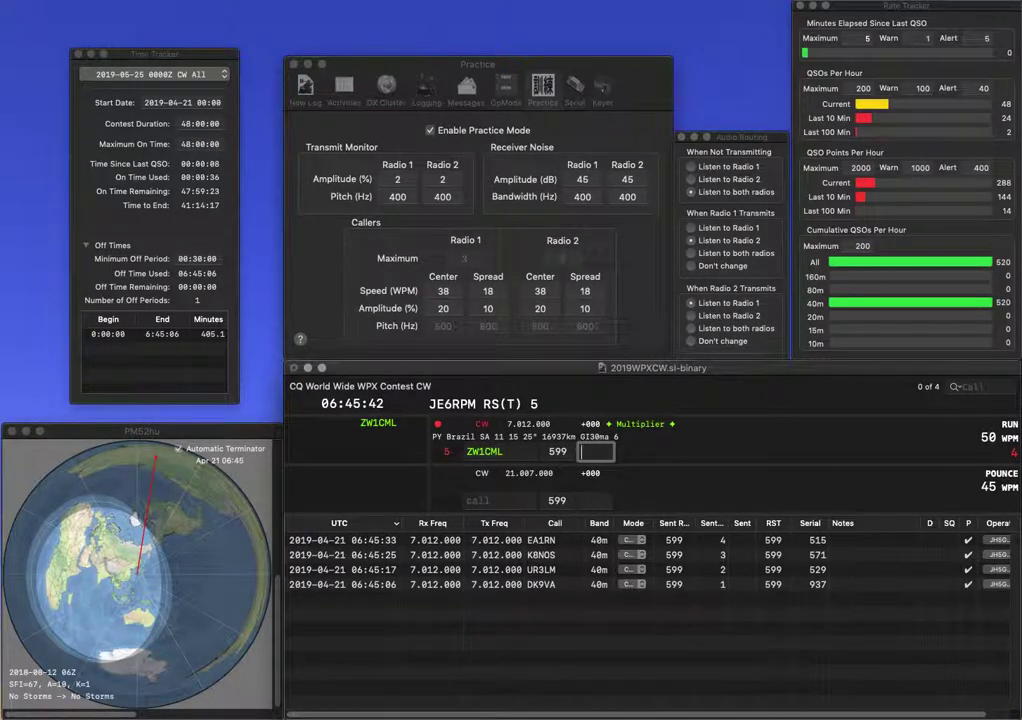
text(711)
key(Return)
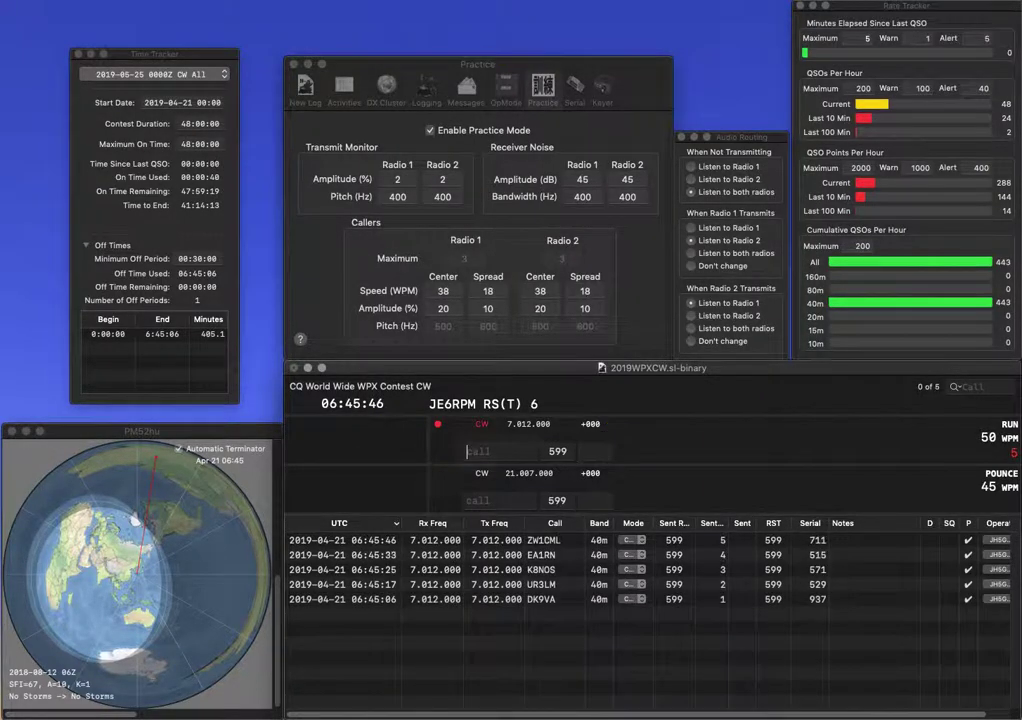
text(JI1)
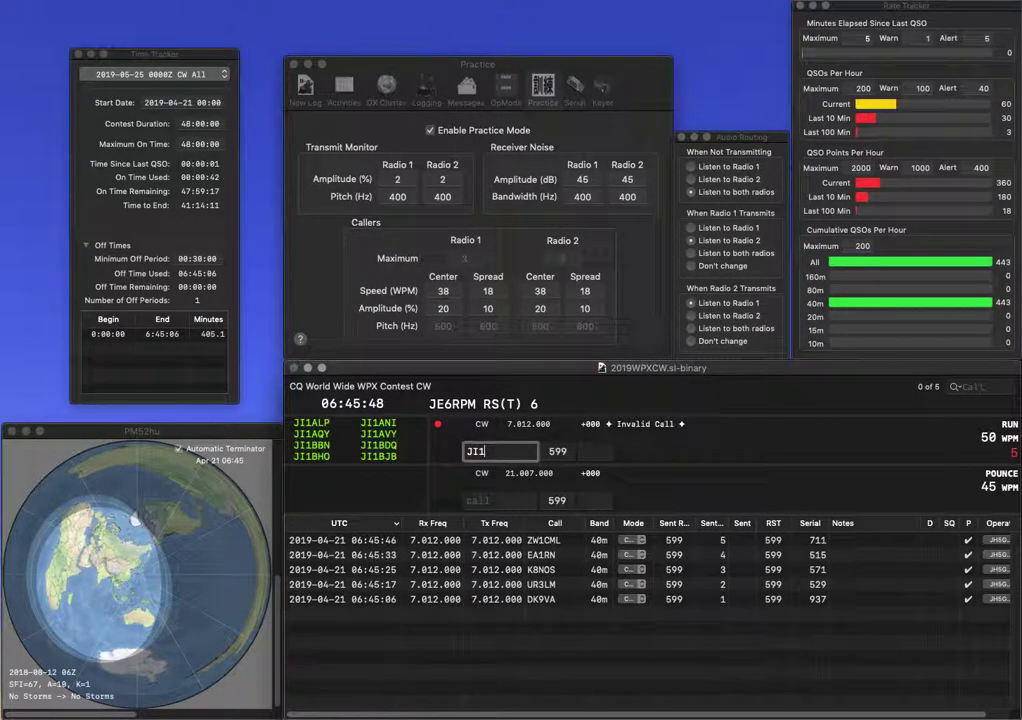
text(BDQ)
key(space)
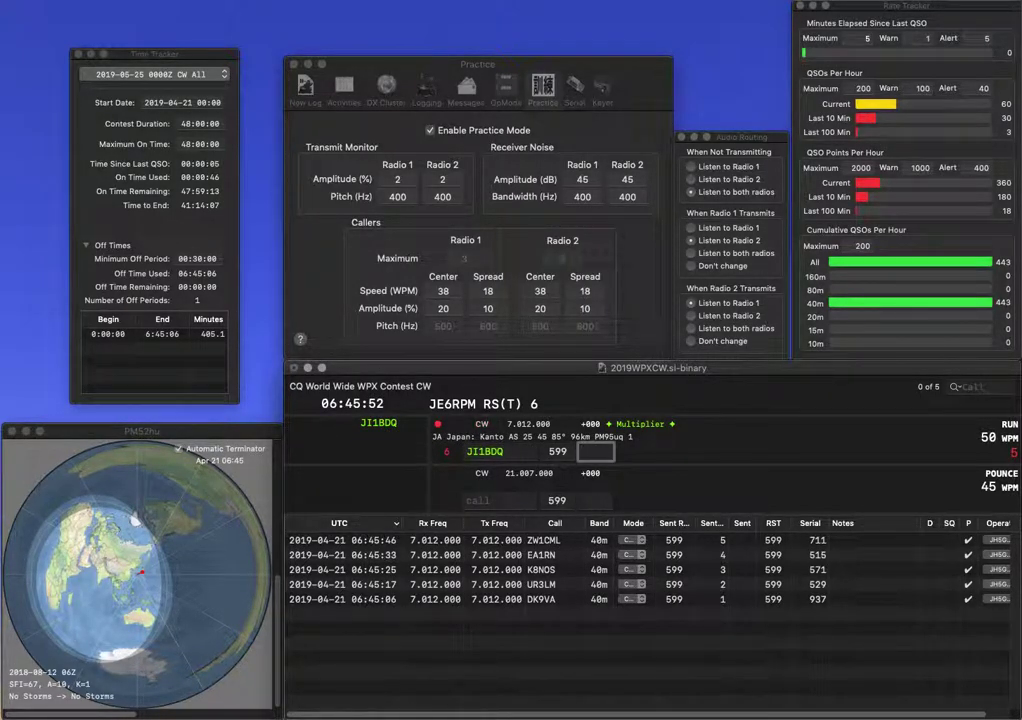
text(236)
key(Return)
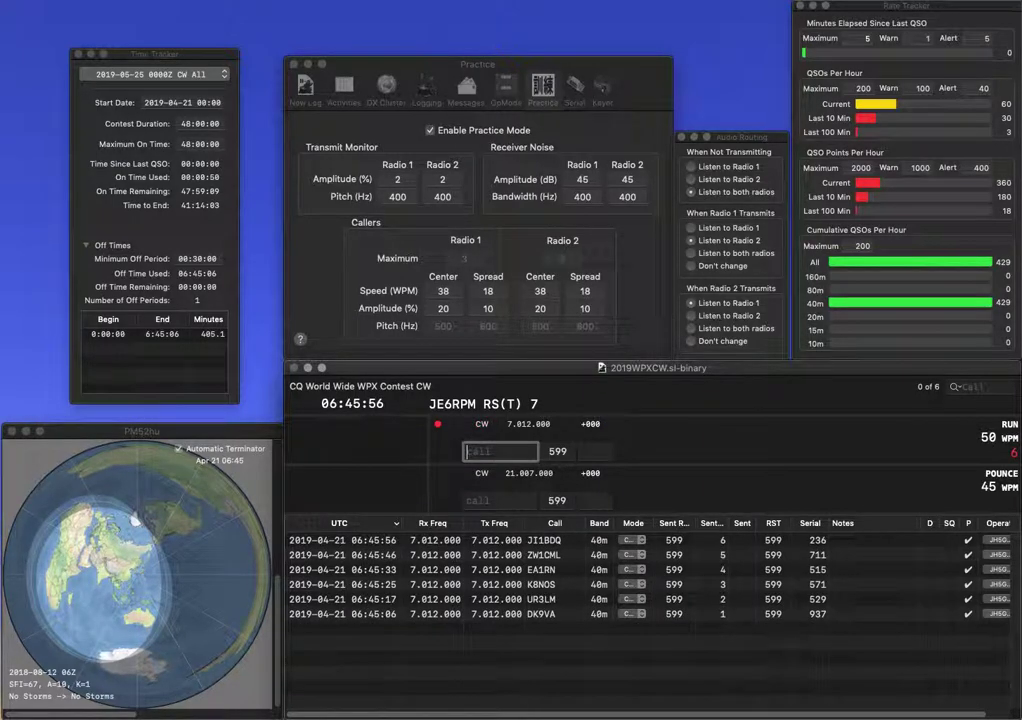
text(JF1)
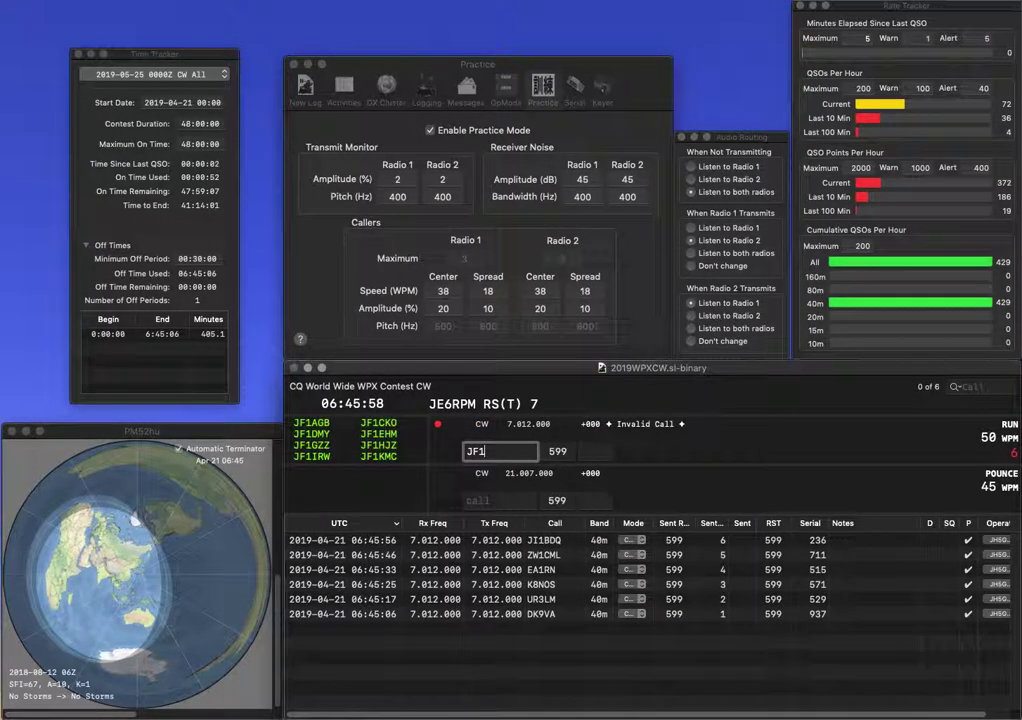
text(WNT)
key(Return)
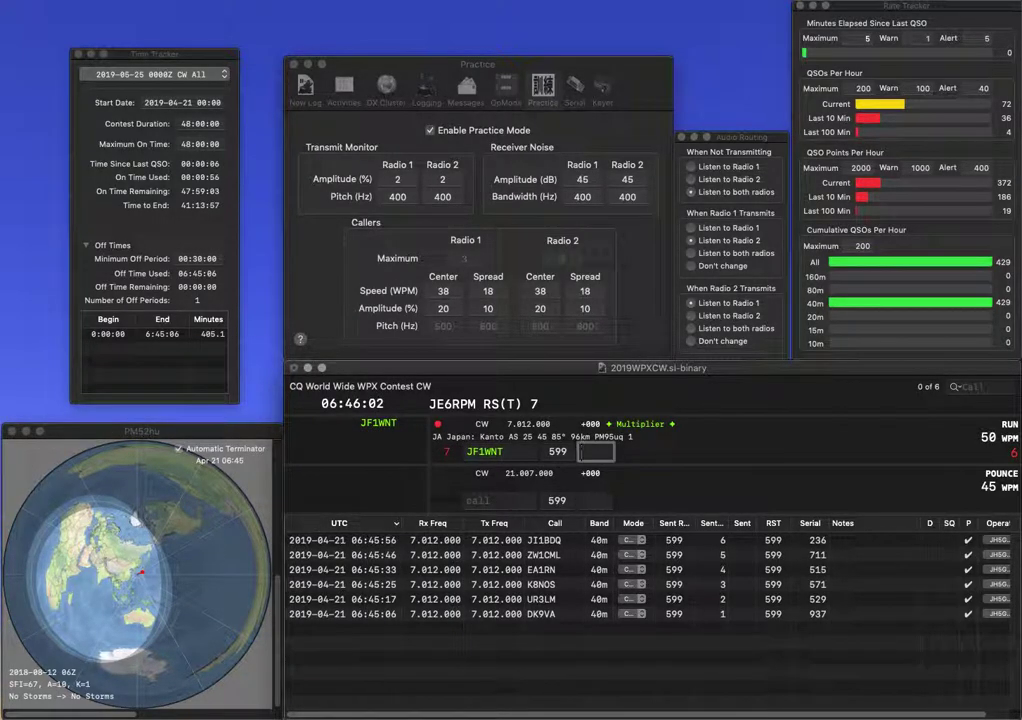
text(324)
key(Return)
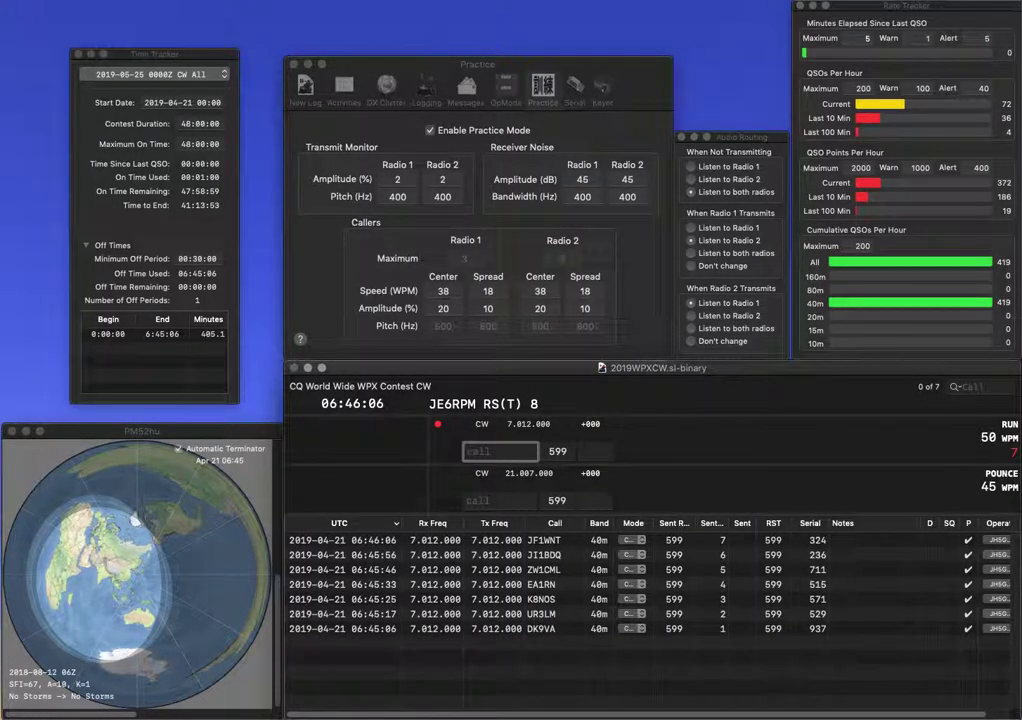
- Log a contact on the Run radio with VA3RAC and received serial number 192
text(VA3RAC)
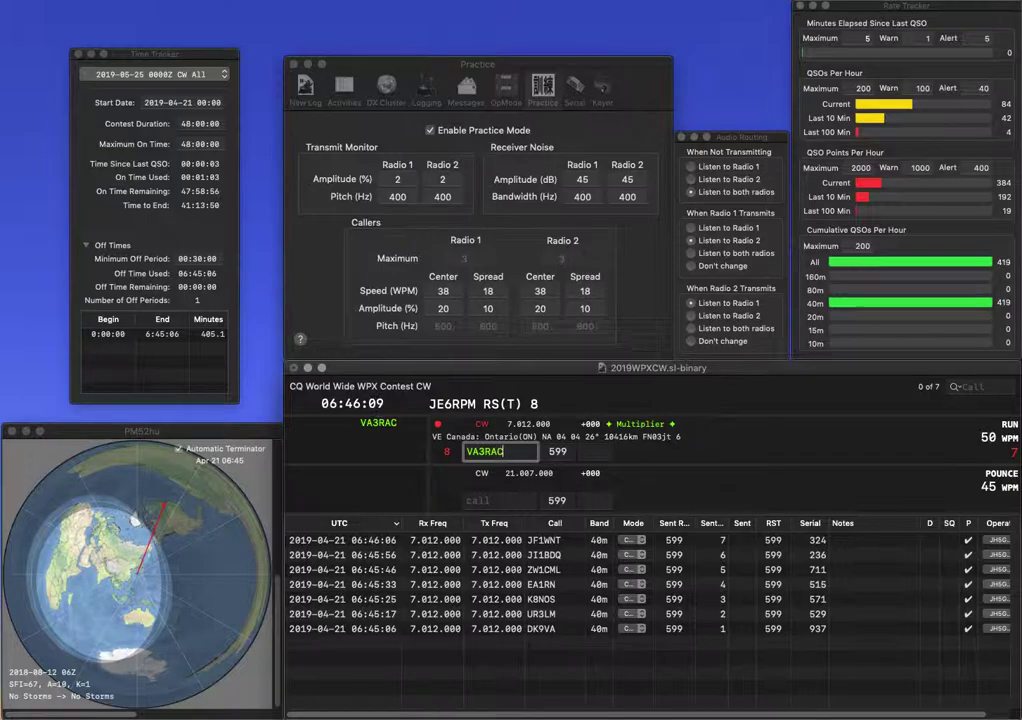
key(Return)
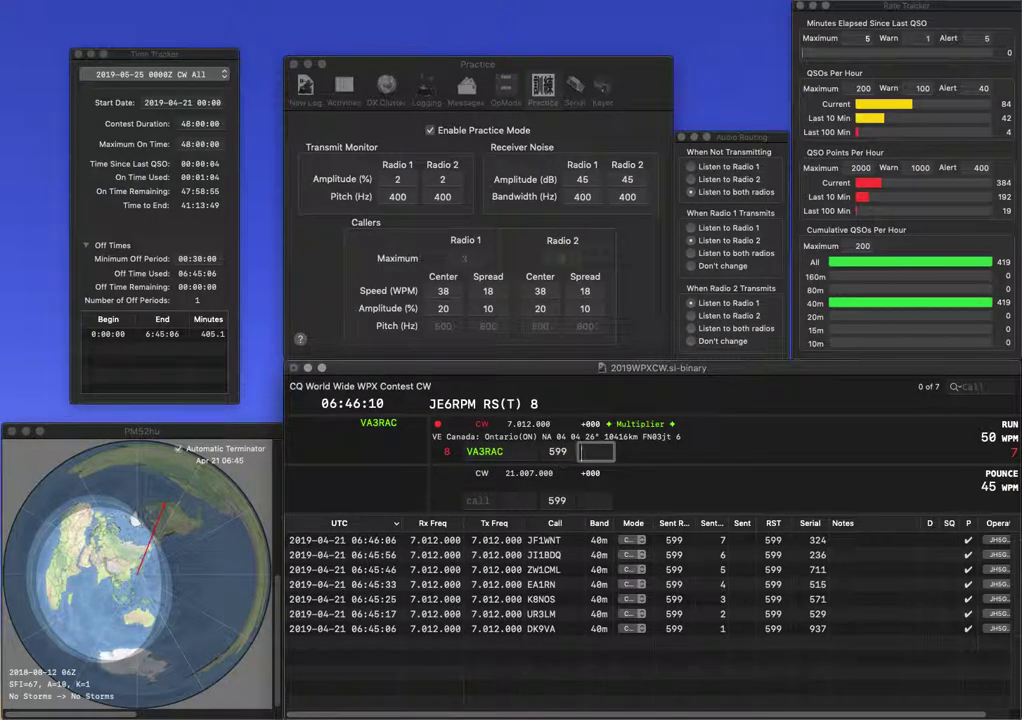
text(192)
key(Return)
text(K0NZ)
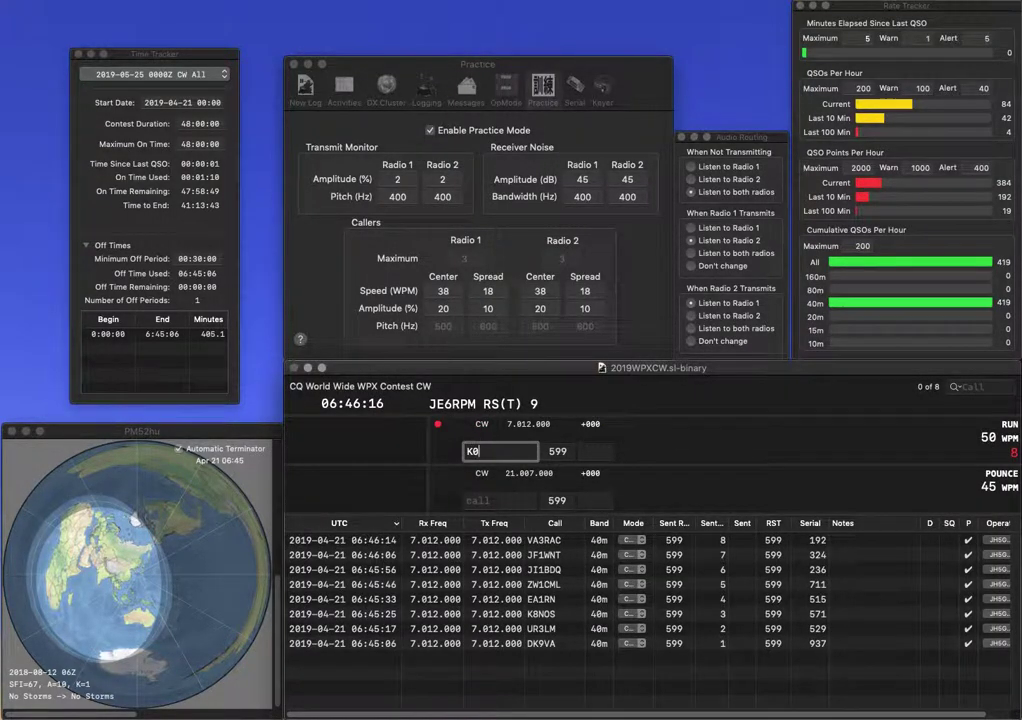
key(Tab)
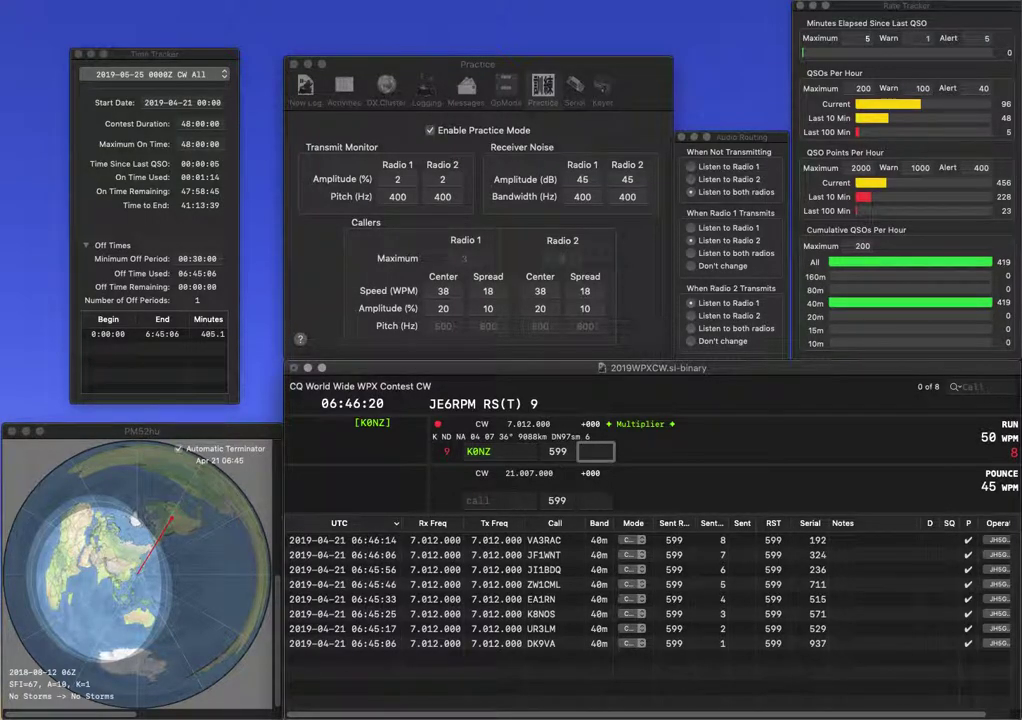
text(66)
key(Return)
text(LZ1ZJ)
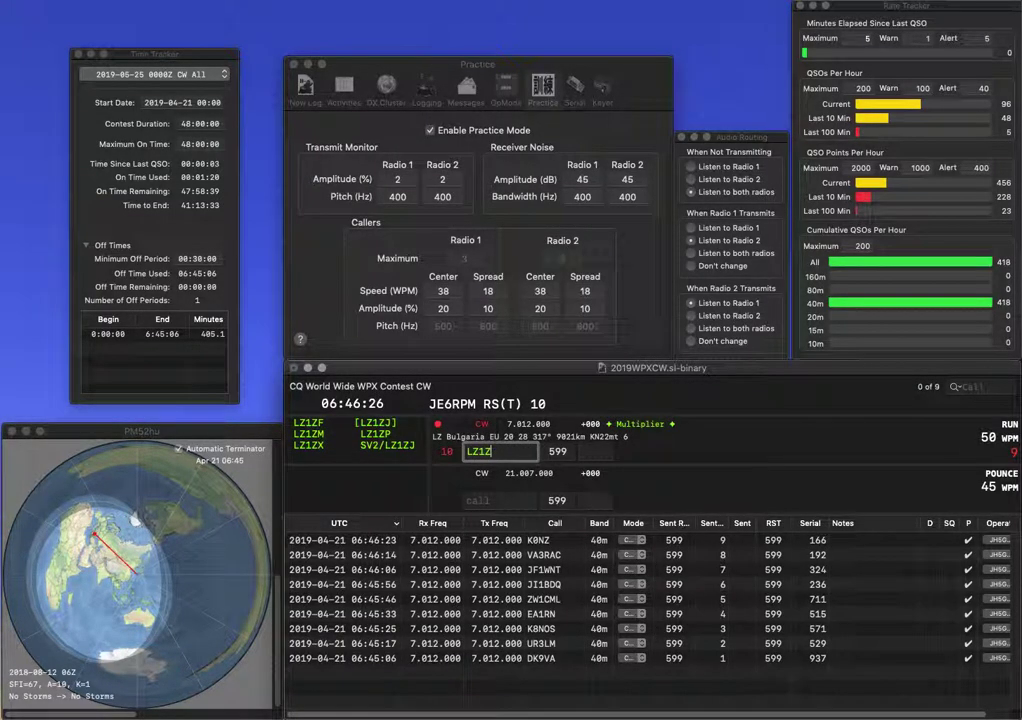
key(Return)
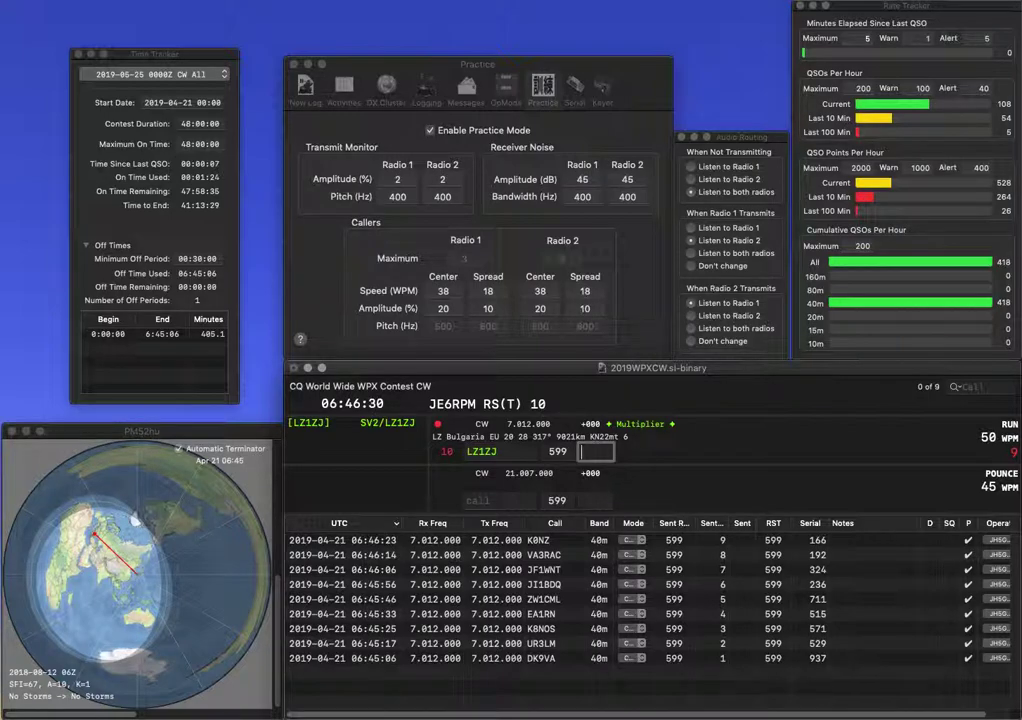
text(693)
key(Return)
text(IR)
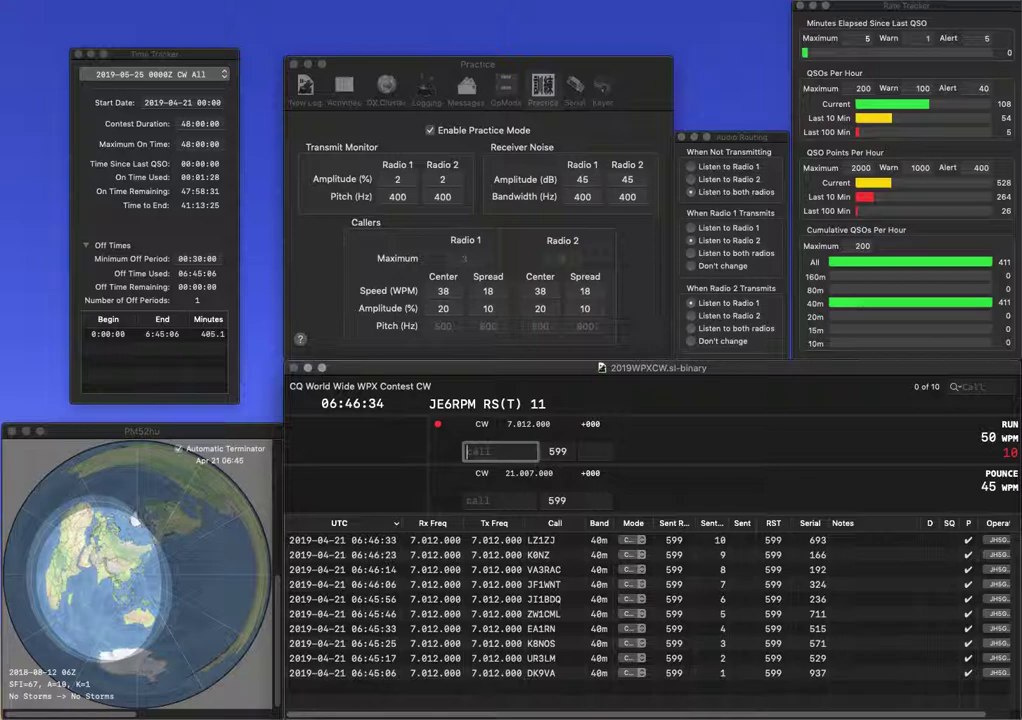
text(1O)
key(space)
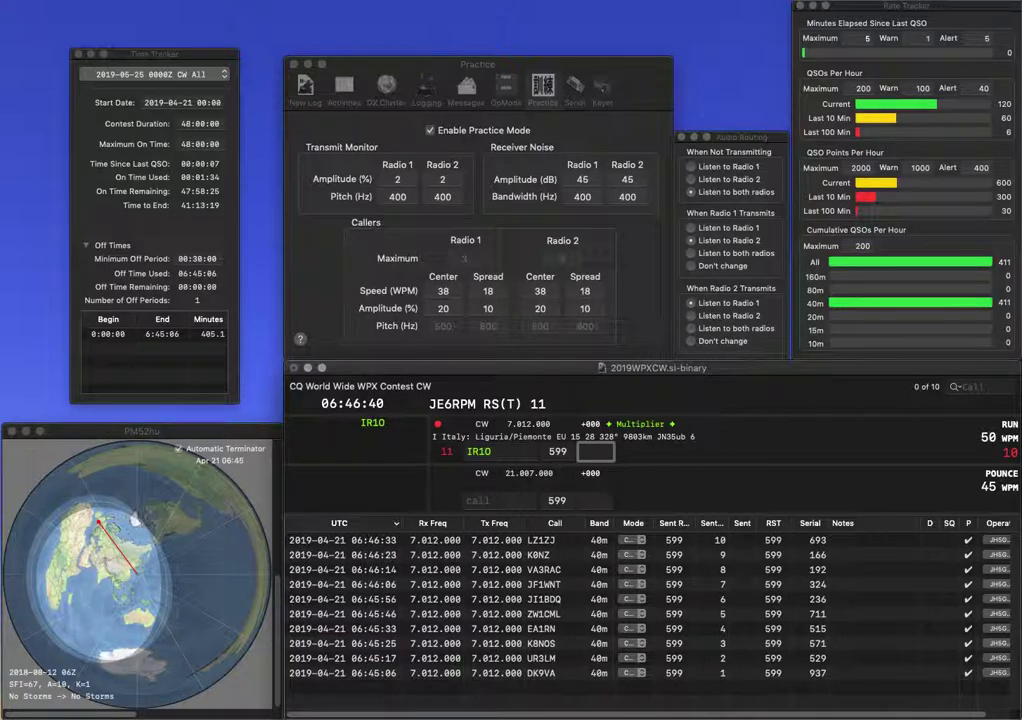
text(214)
key(Return)
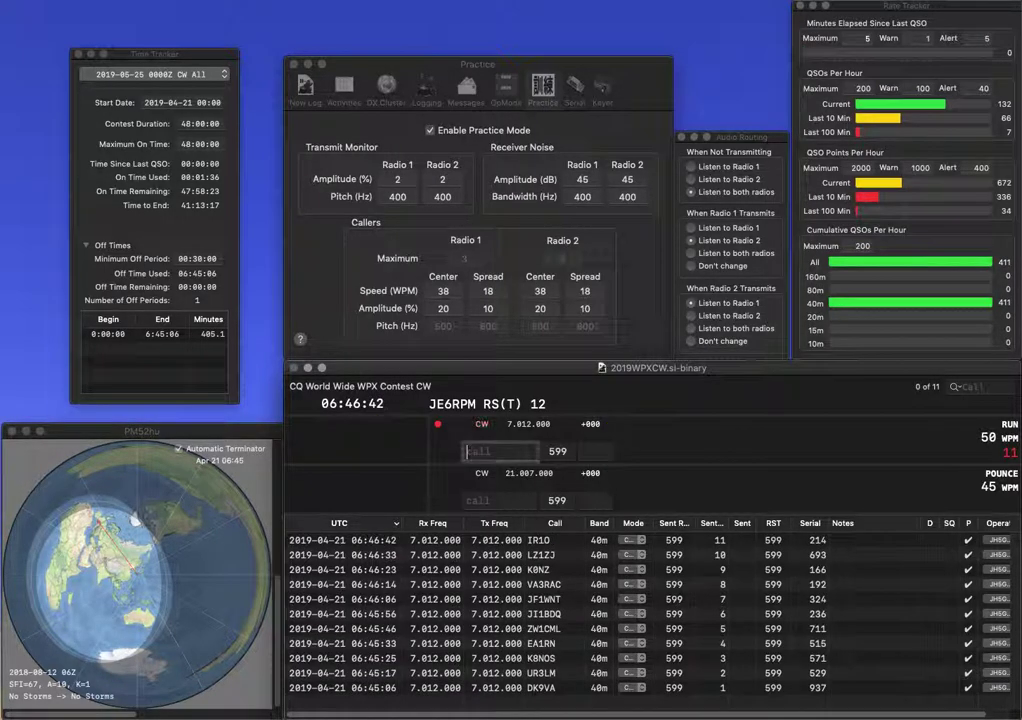
text(RW1F)
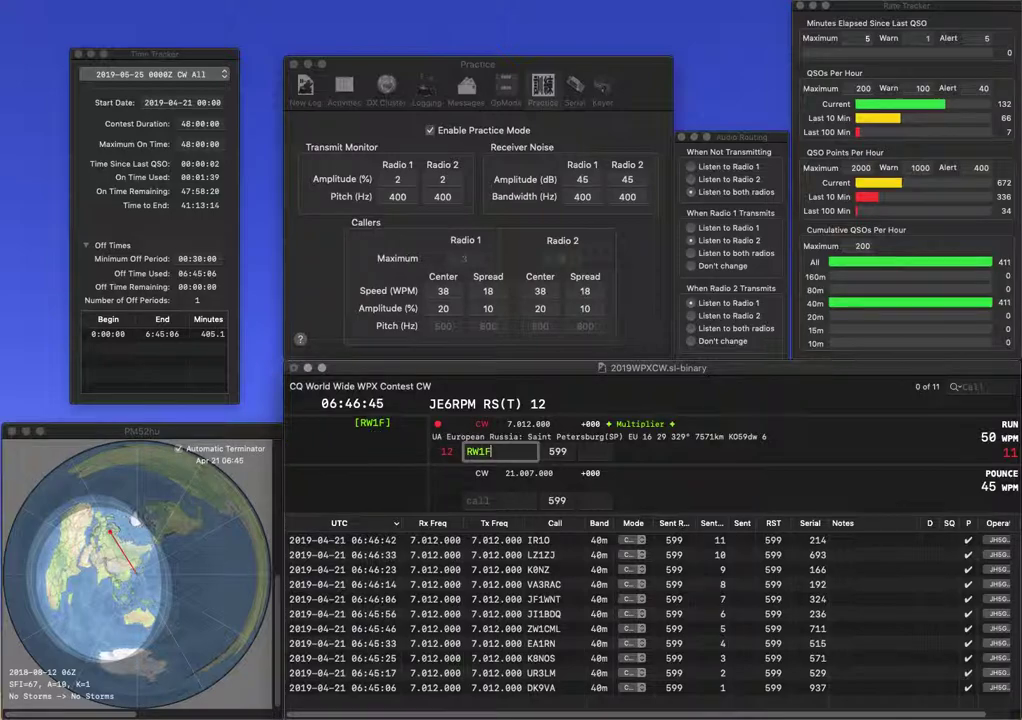
key(Return)
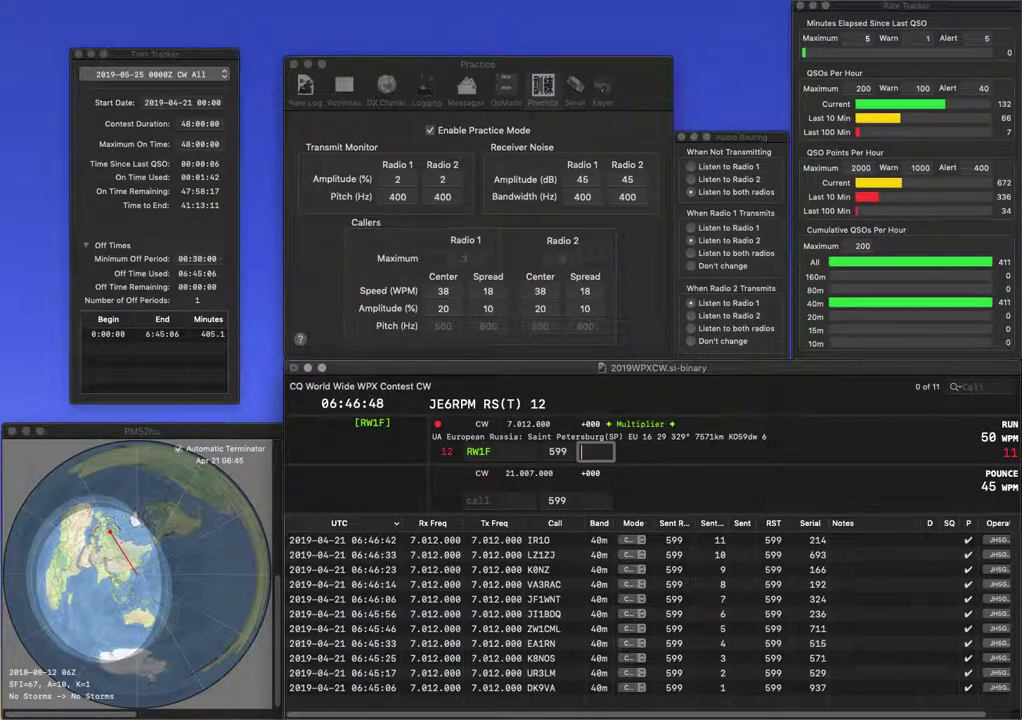
text(555)
key(Return)
text(K)
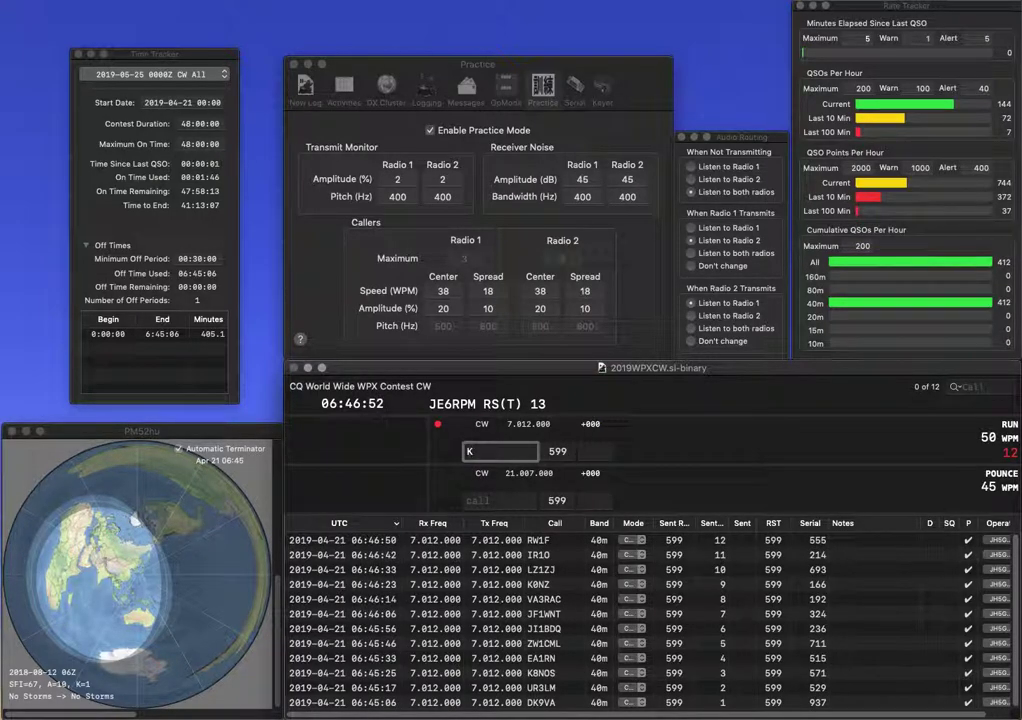
text(0MQ)
key(Tab)
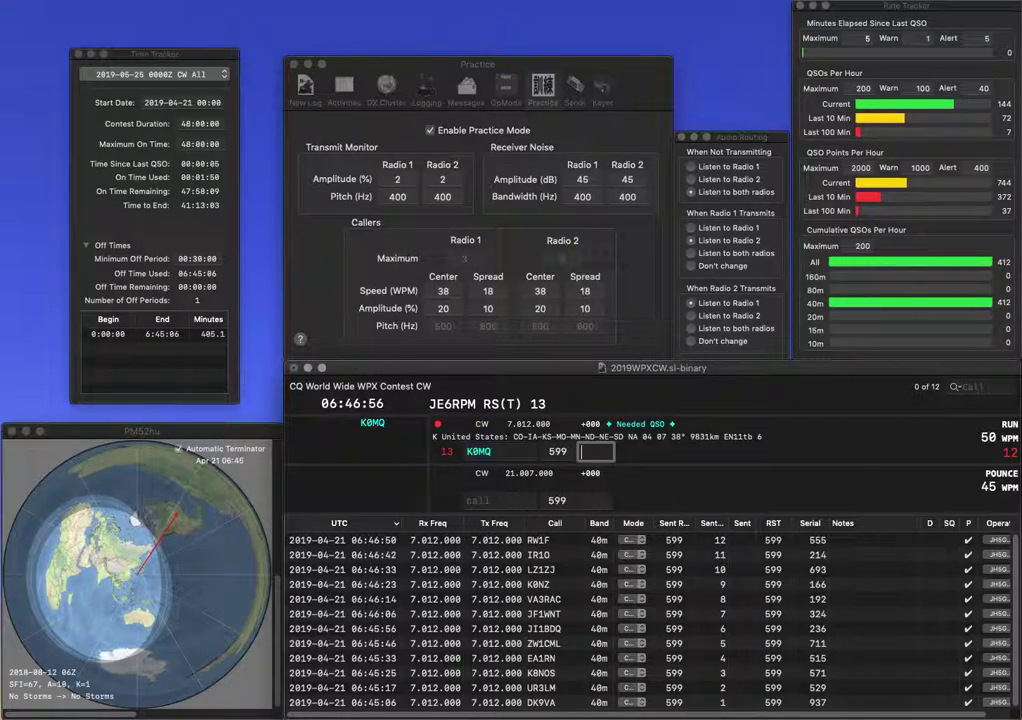
text(368)
key(Return)
text(EA5BD)
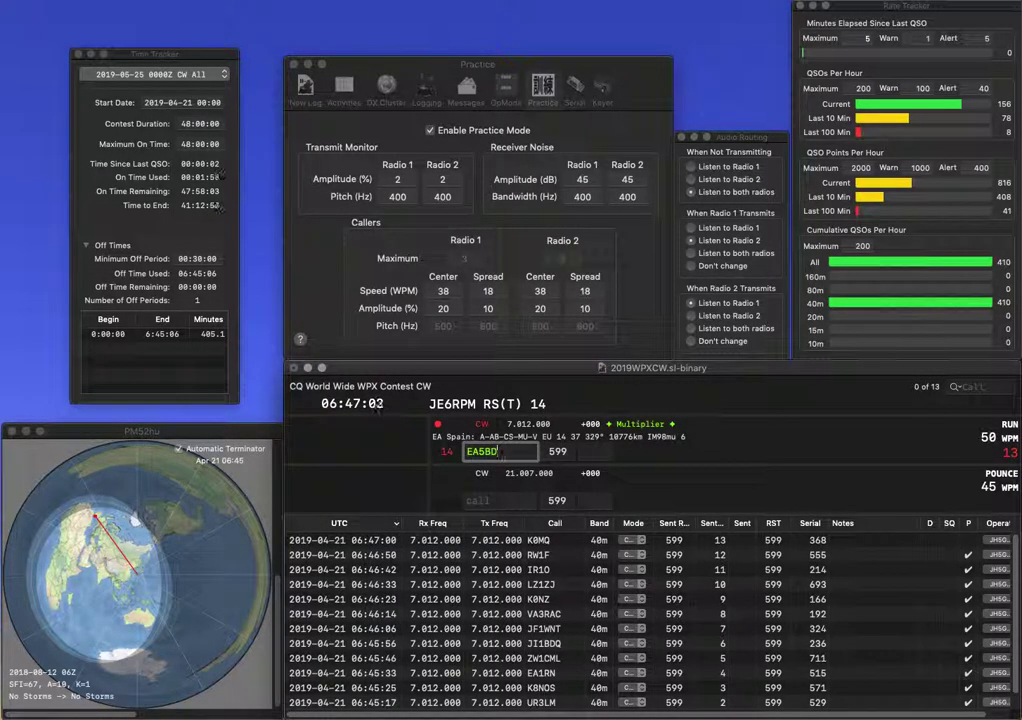
key(BackSpace)
text(B)
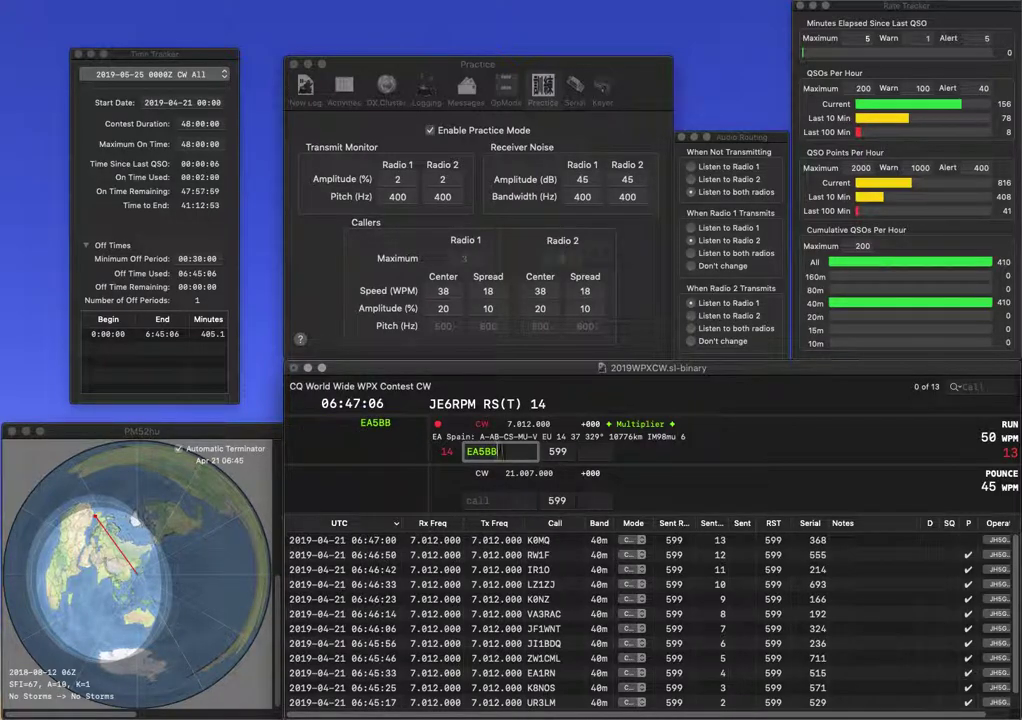
key(BackSpace)
key(BackSpace)
text(DD)
key(Tab)
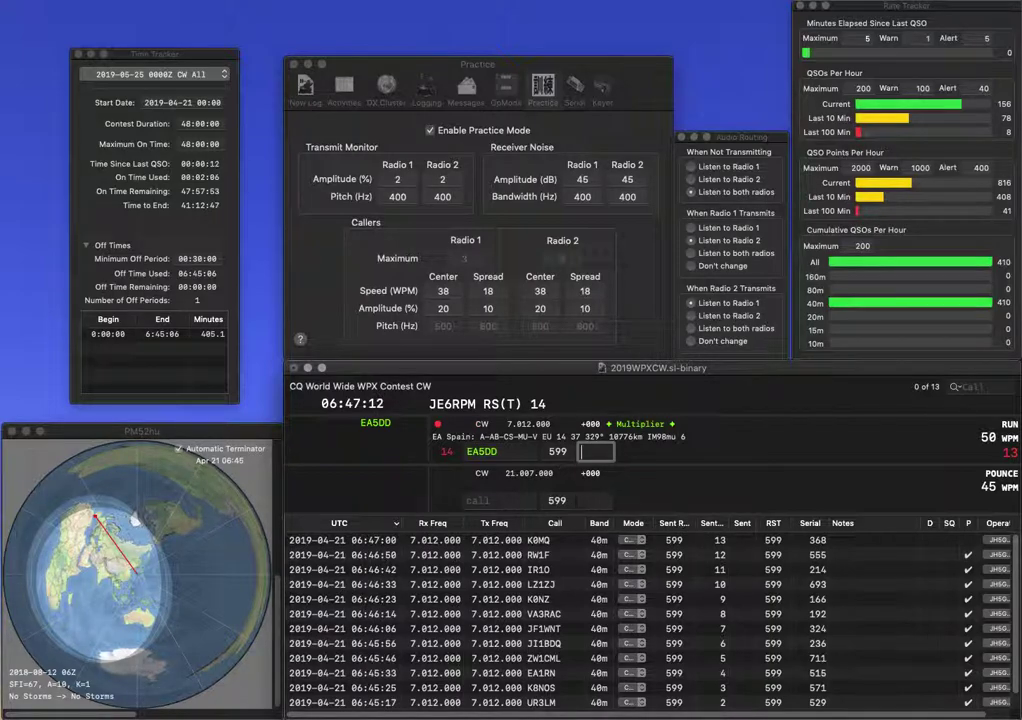
text(54)
key(Return)
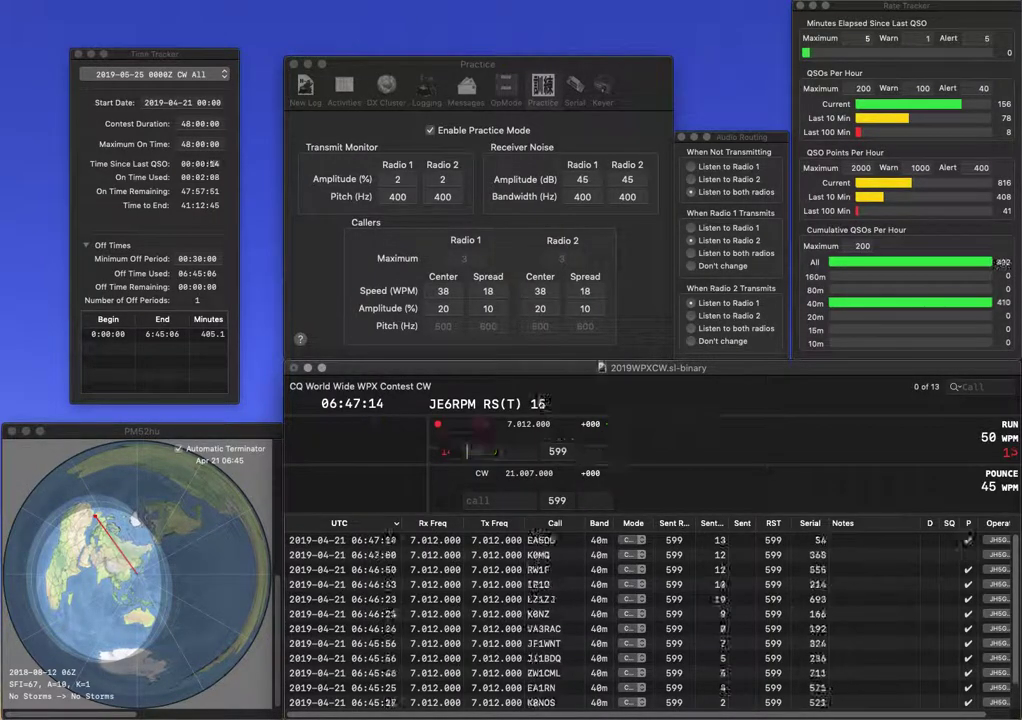
- Log a contact on the Run radio with PI4M and received serial number 834
text(PI4M)
key(Return)
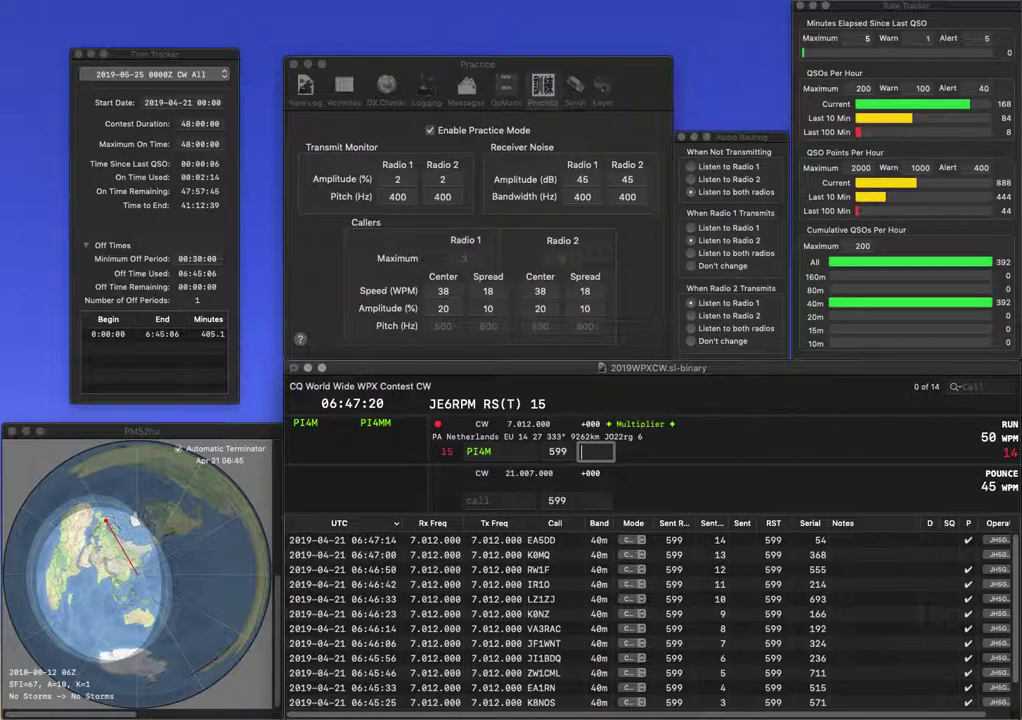
text(834)
key(Return)
text(EA2)
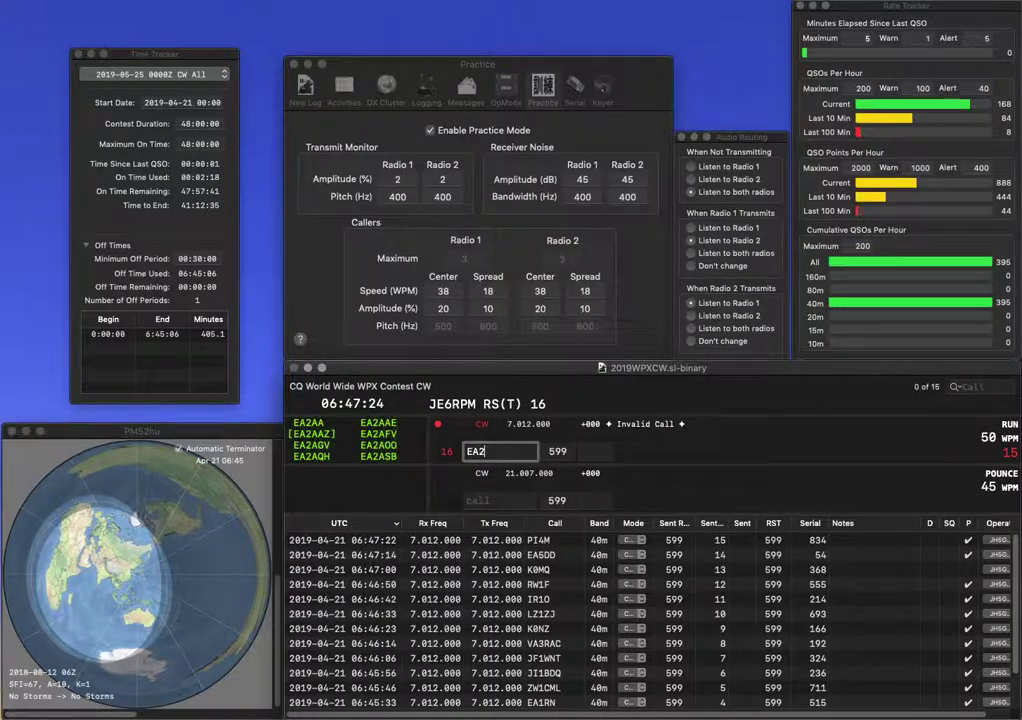
text(DSG)
key(Return)
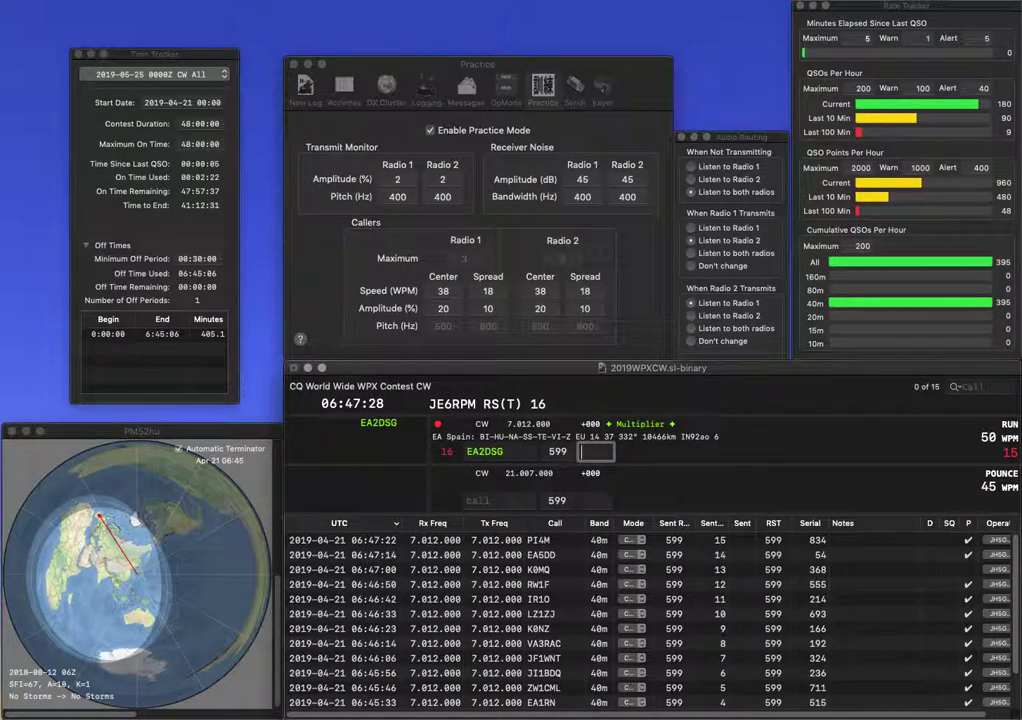
text(697)
key(Return)
text(JE7K)
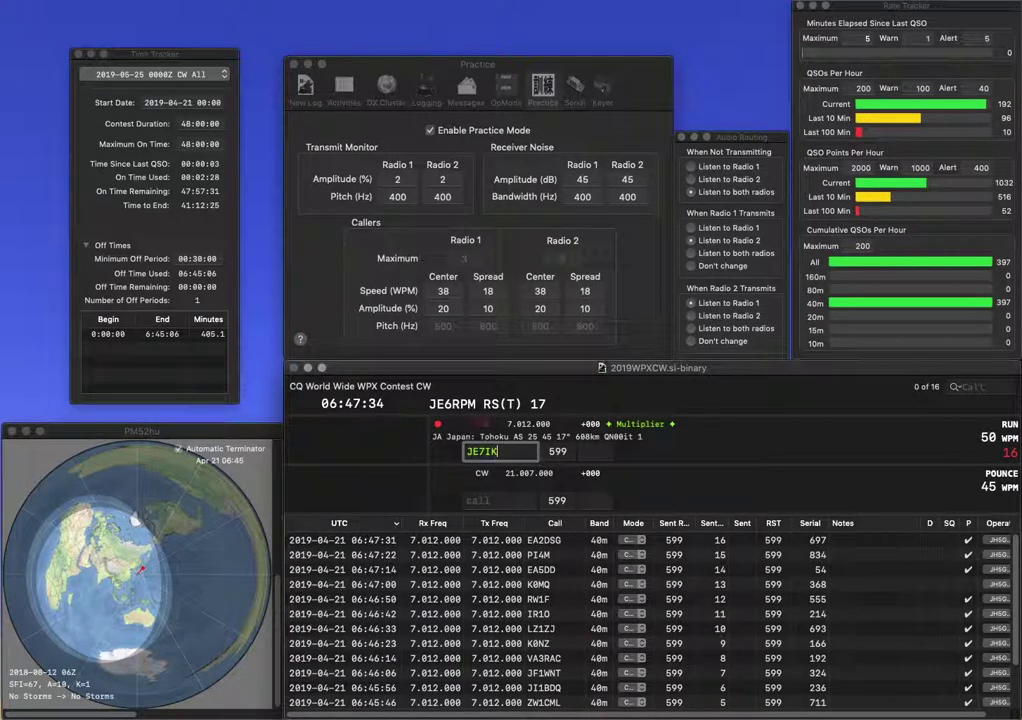
text(WG)
key(BackSpace)
key(BackSpace)
text(JG)
key(Return)
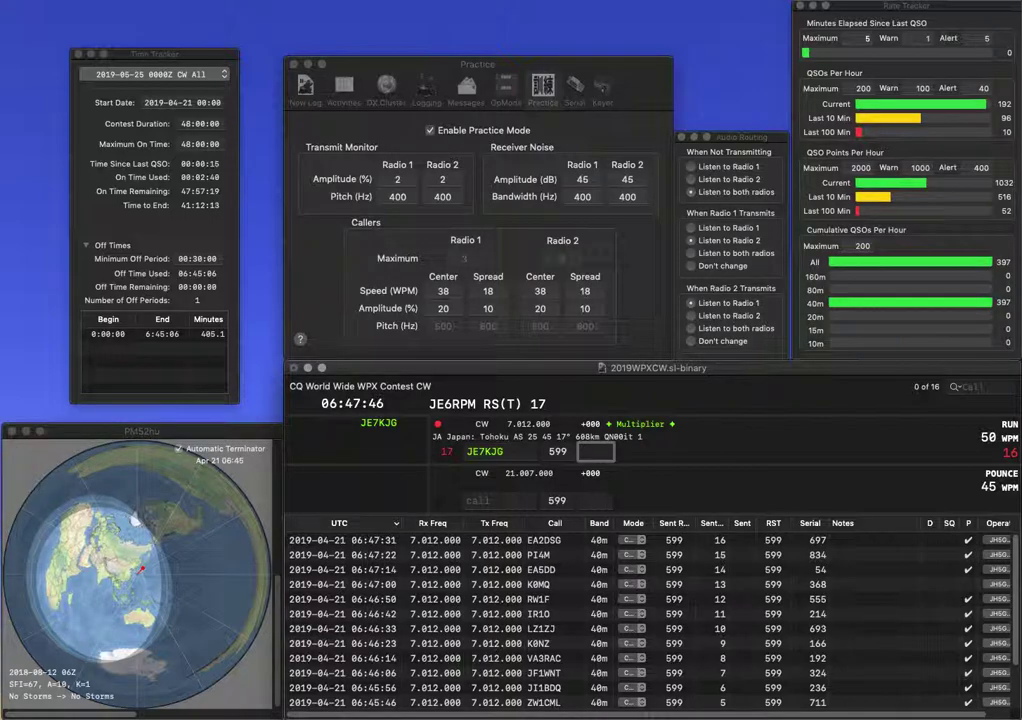
text(97)
key(Return)
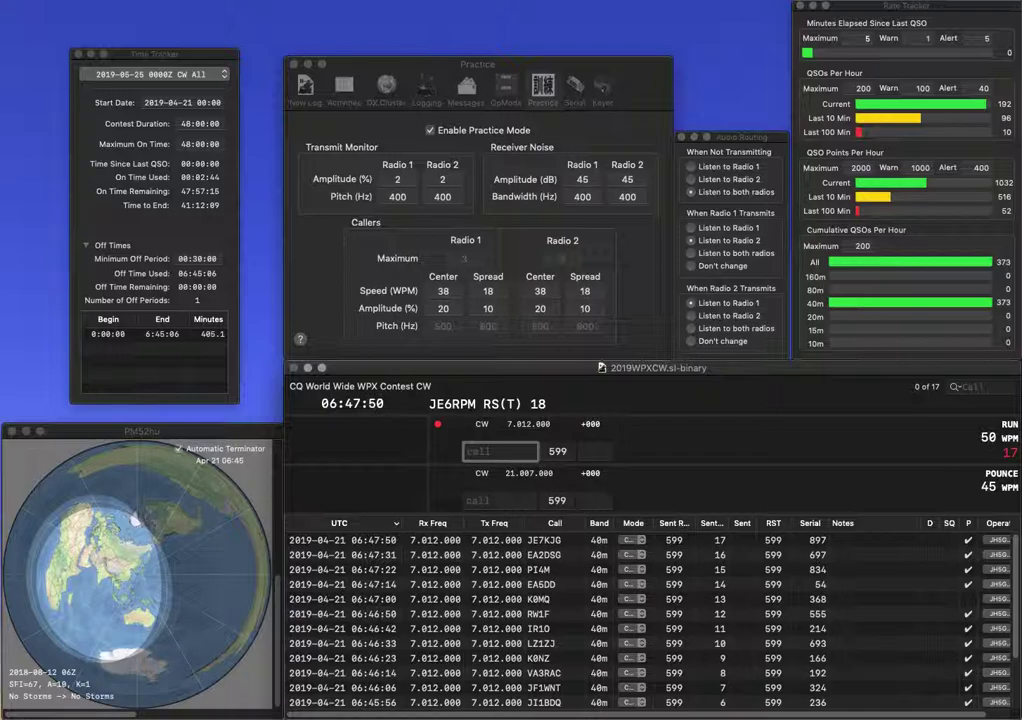
text(OL8W)
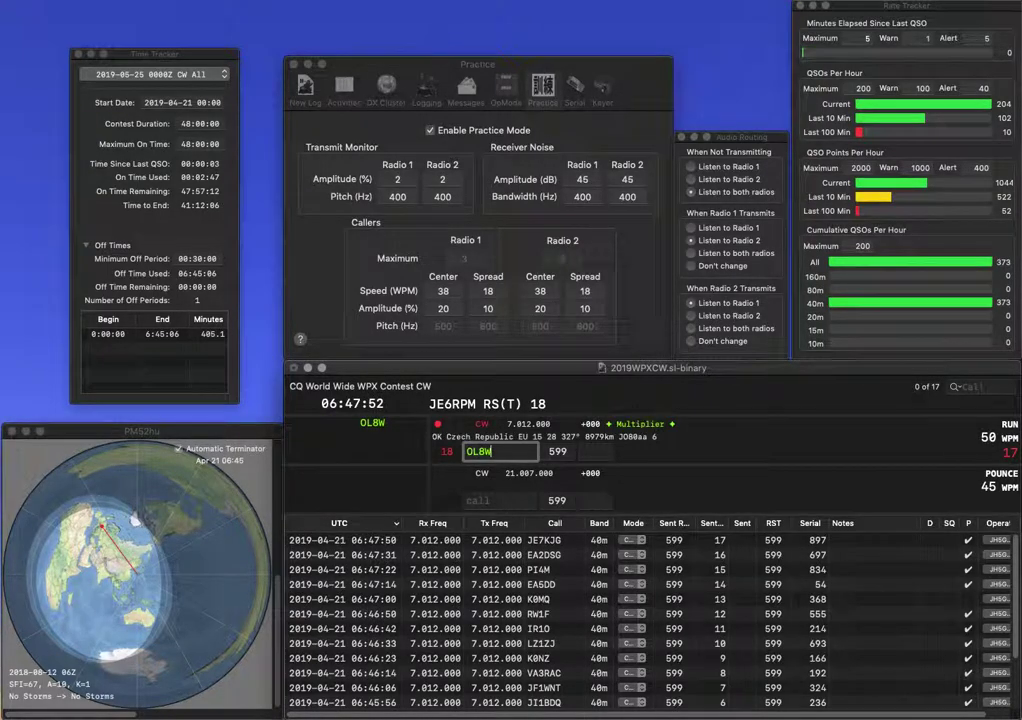
key(space)
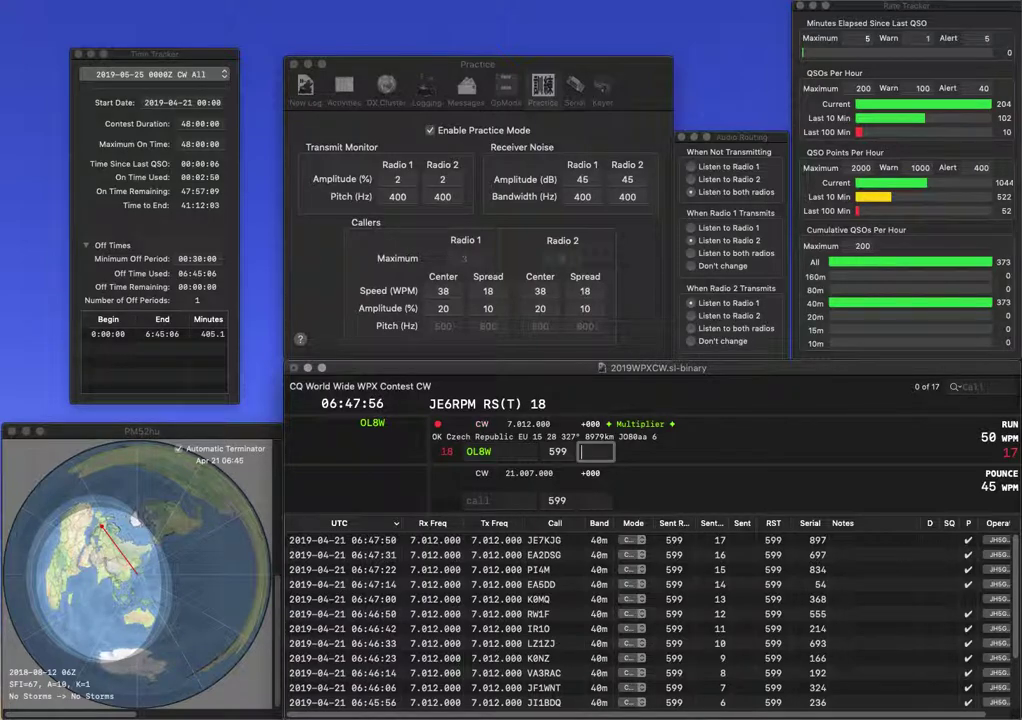
text(299)
key(Return)
text(SQ8NQW)
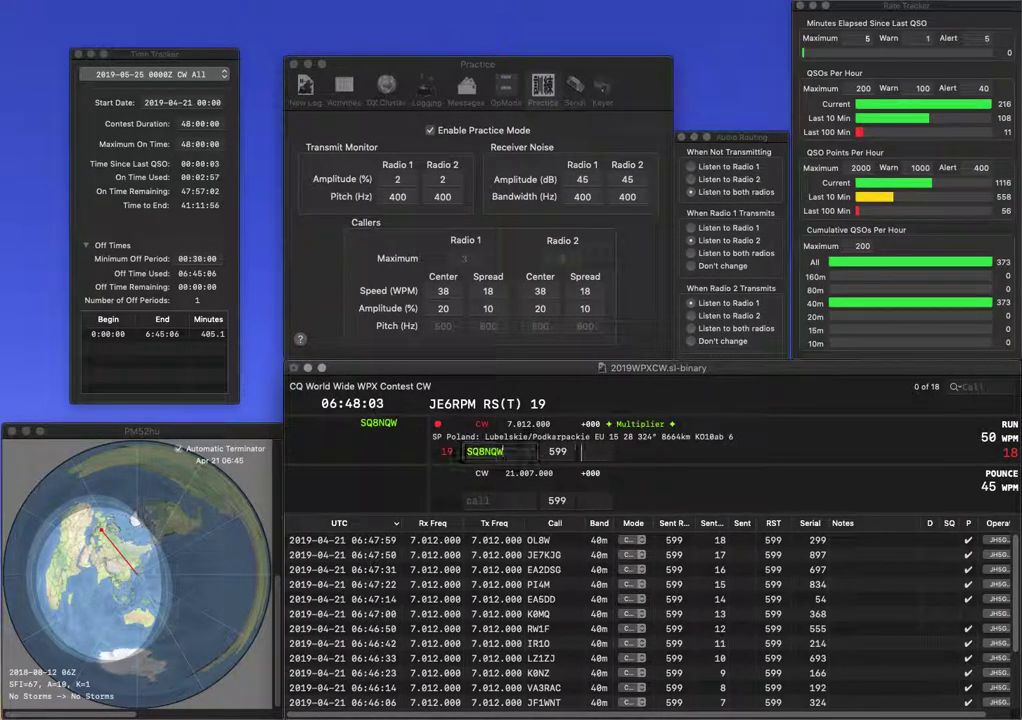
key(space)
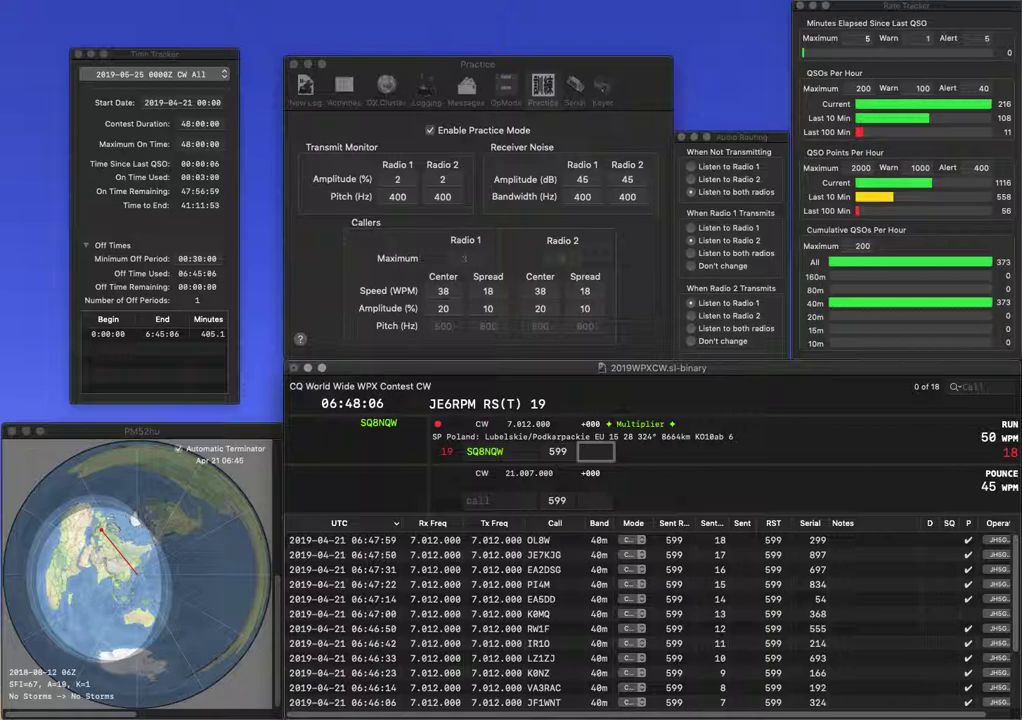
text(80)
key(Return)
- Log a contact on the Run radio with VE7RAC and received serial number 891
text(VE7RAC)
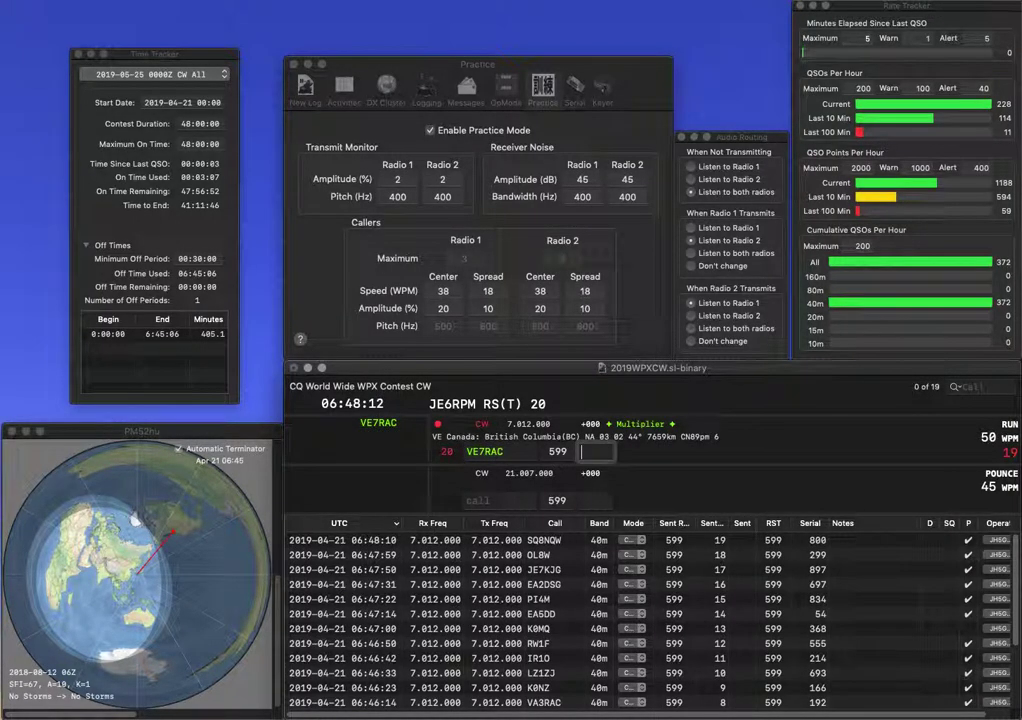
key(space)
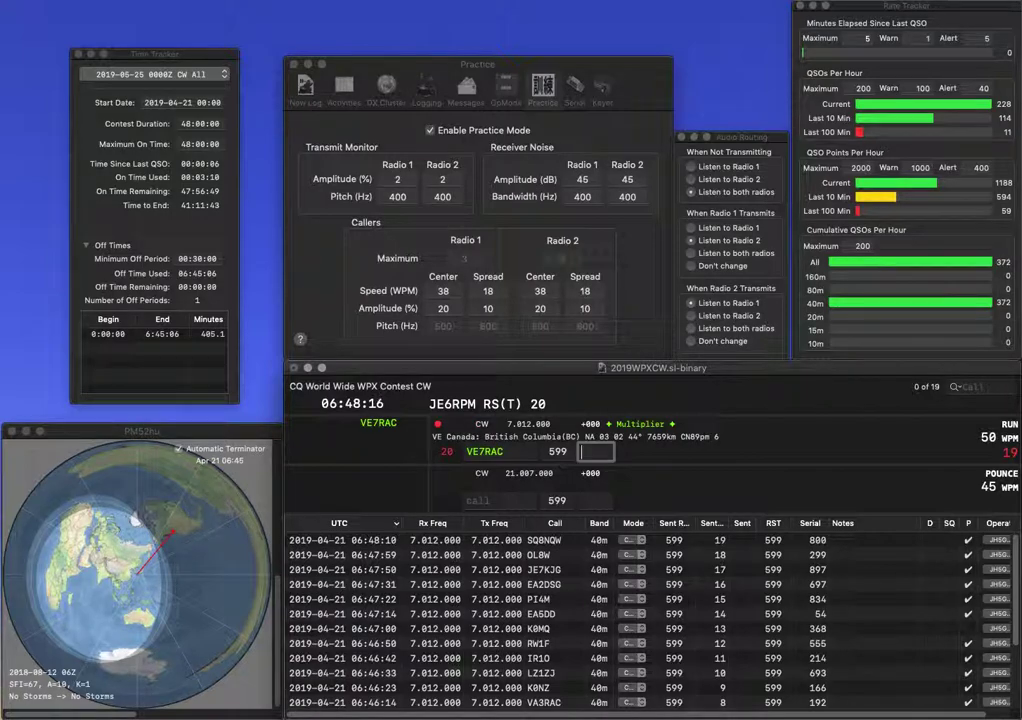
text(891)
key(Return)
text(NN4NC)
key(Return)
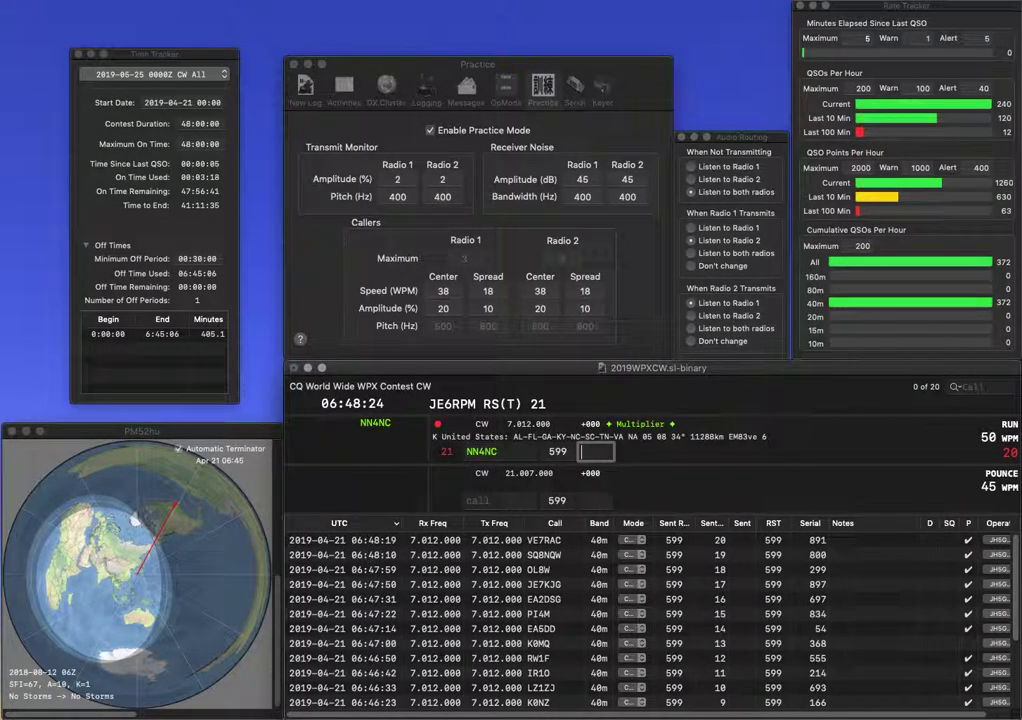
text(472)
key(Return)
text(DM3ZF)
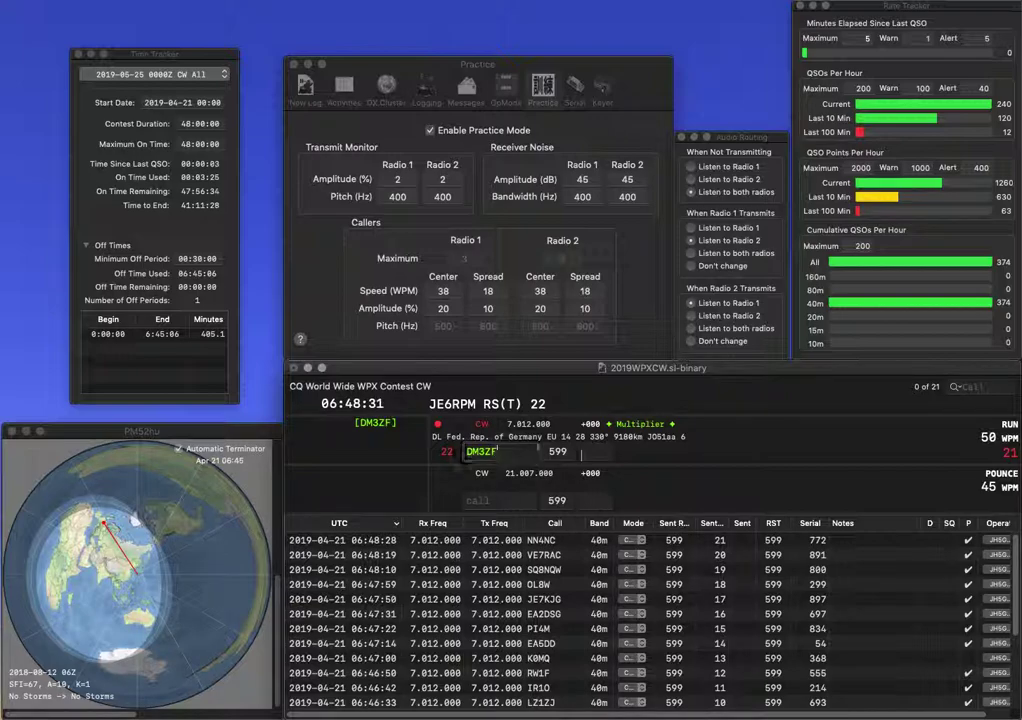
key(space)
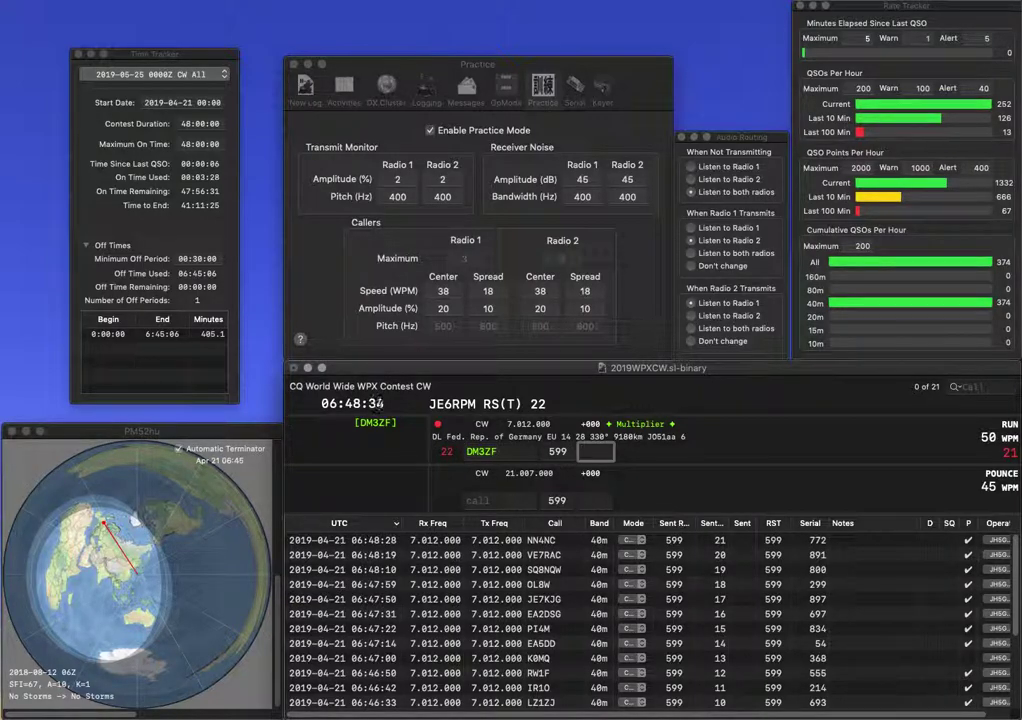
text(544)
key(Return)
- Log a contact on the Run radio with K3WU, correcting the call sign's digit, with received serial number 723
text(K8)
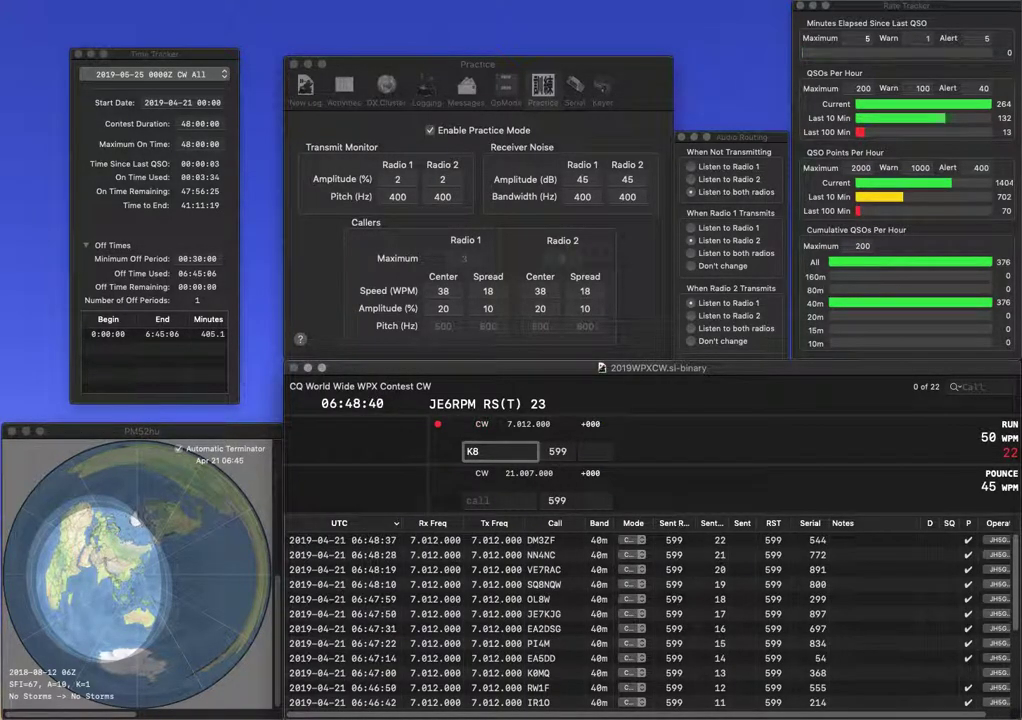
key(BackSpace)
text(3WU)
key(space)
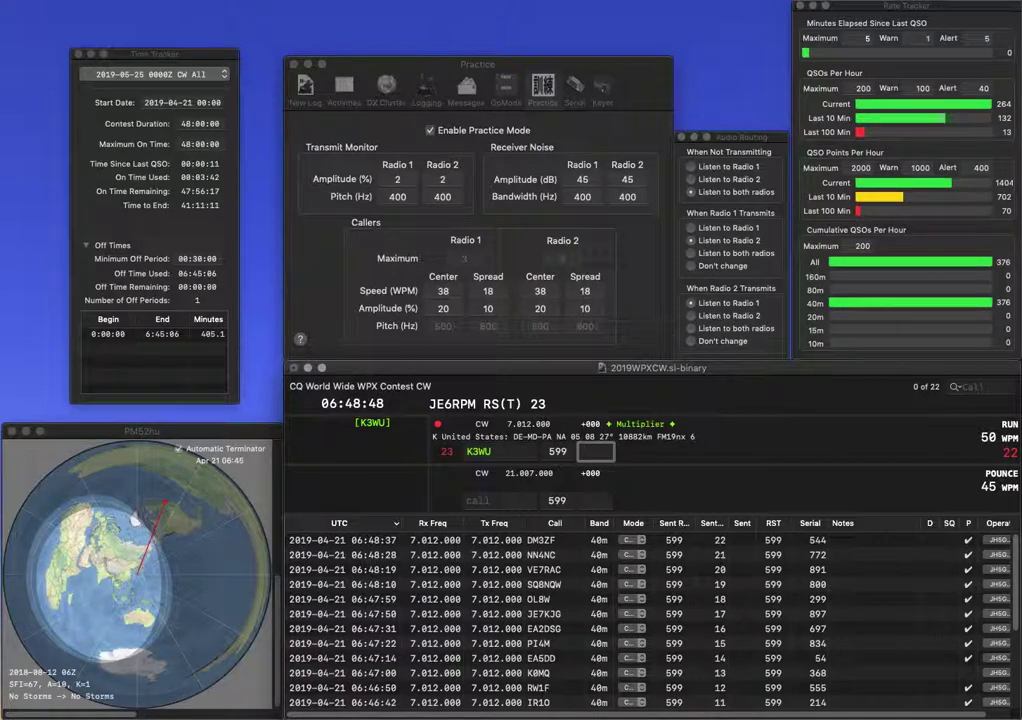
text(723)
key(Return)
text(K)
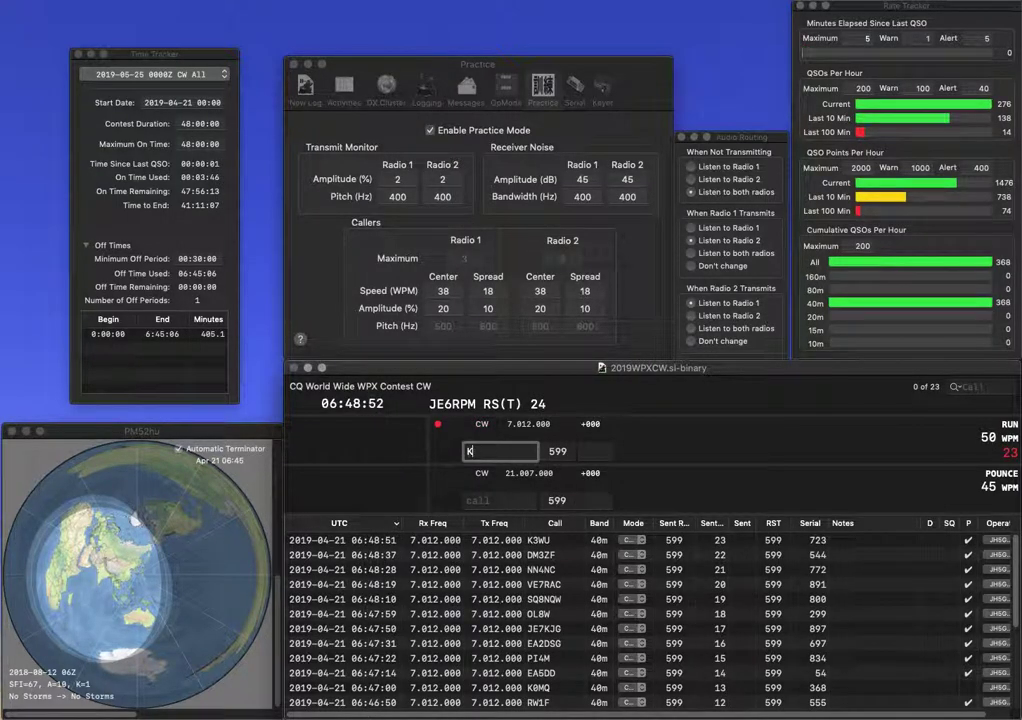
text(7YCI)
key(space)
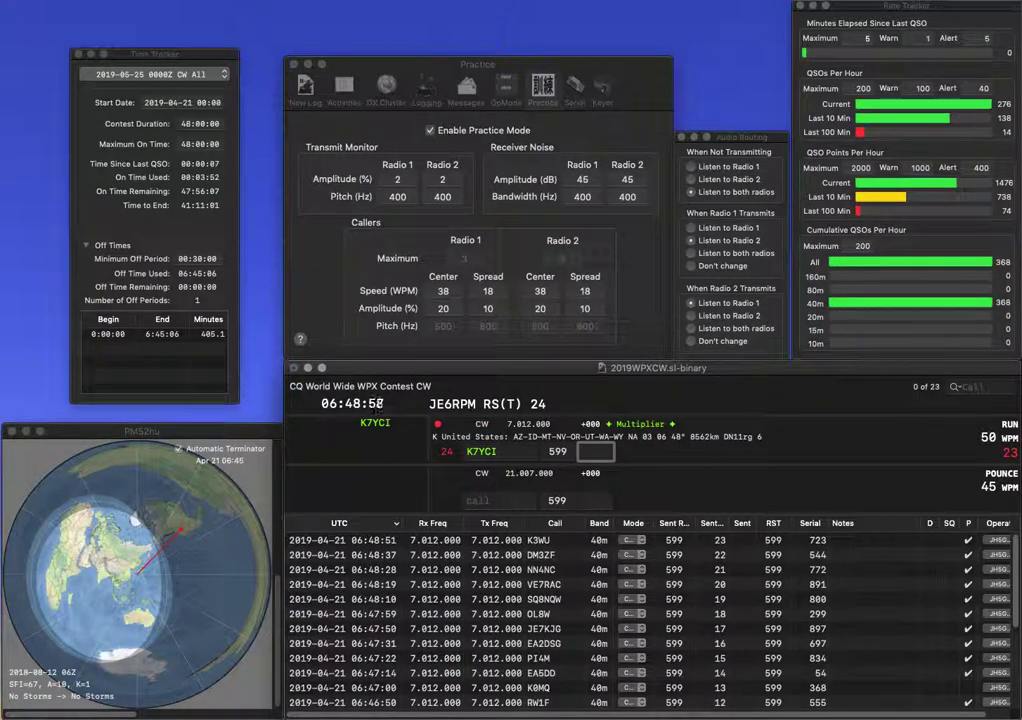
key(Return)
- Log a contact on the Run radio with JH4LBE and received serial number 782
text(JH)
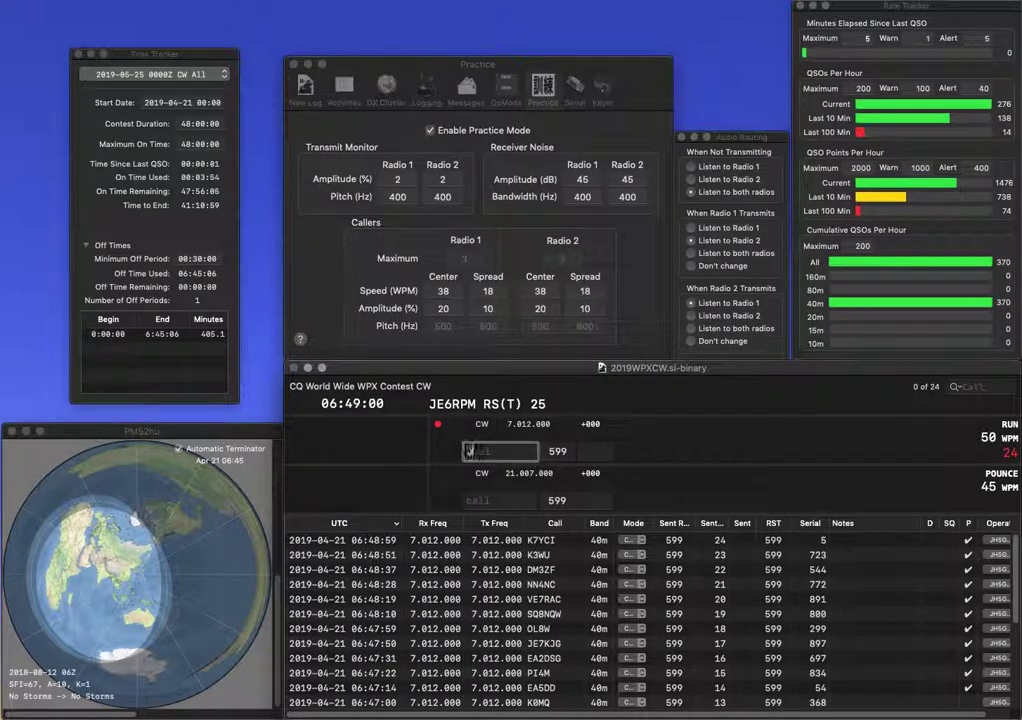
text(4LBE)
key(space)
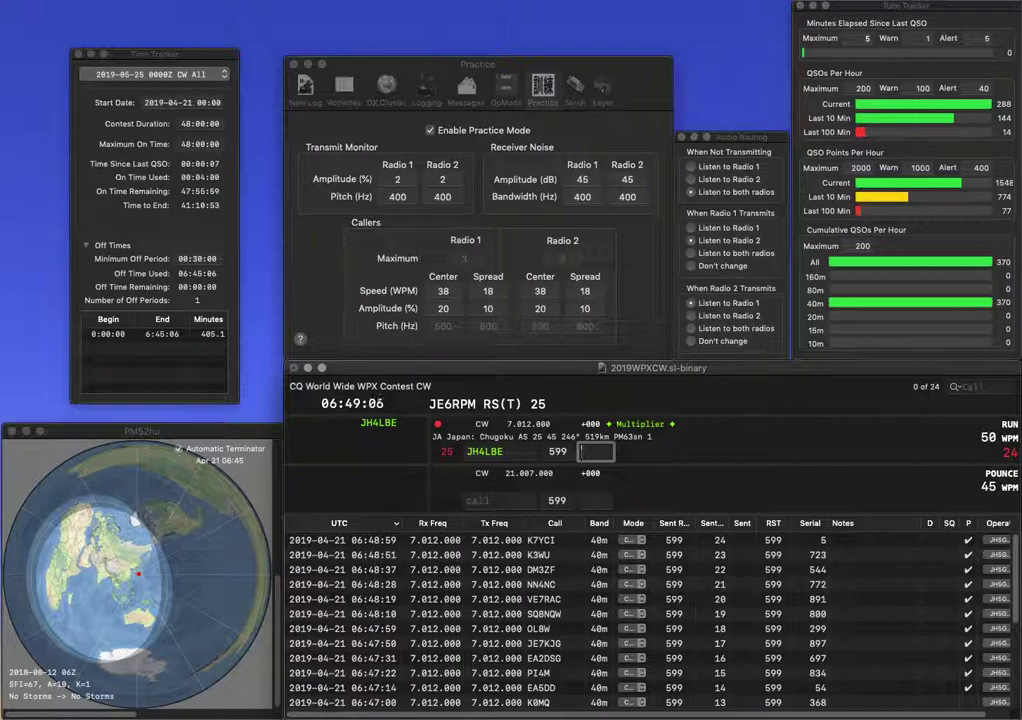
text(782)
key(Return)
- Log a contact on the Run radio with N0ZNA and received serial number 372
text(N)
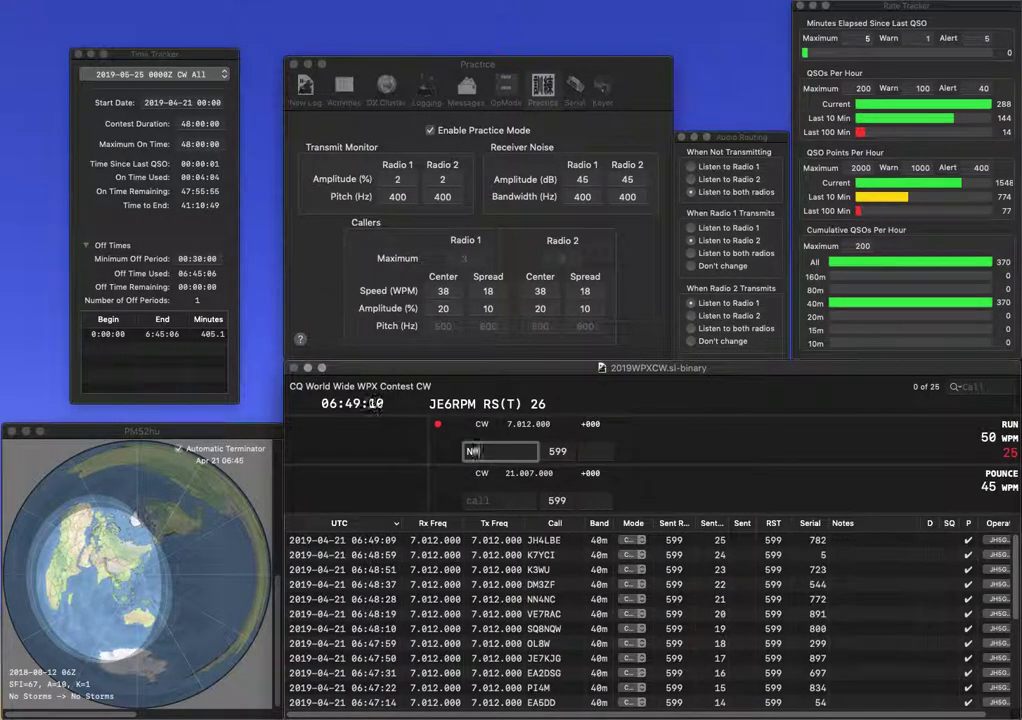
text(0ZNA)
key(space)
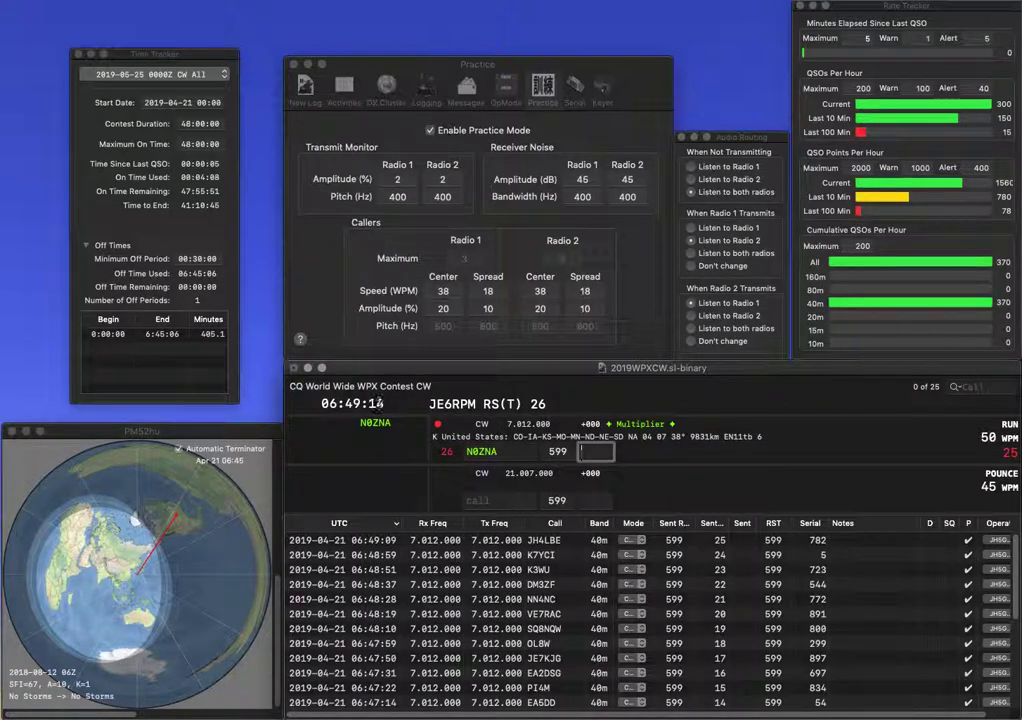
text(372)
key(Return)
text(K3JJG)
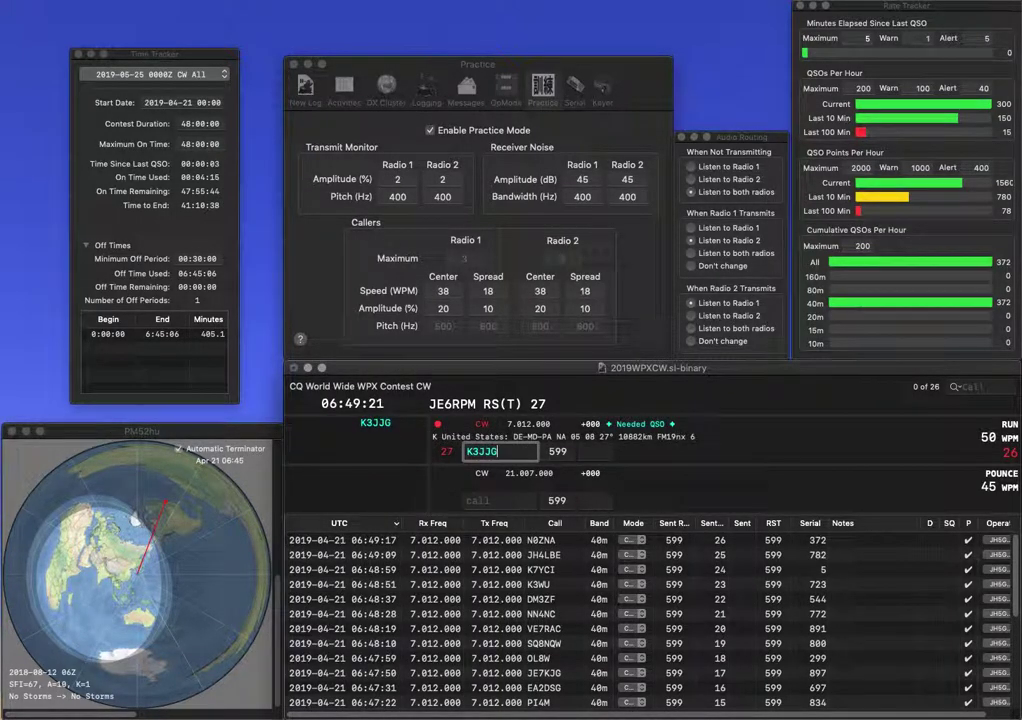
key(space)
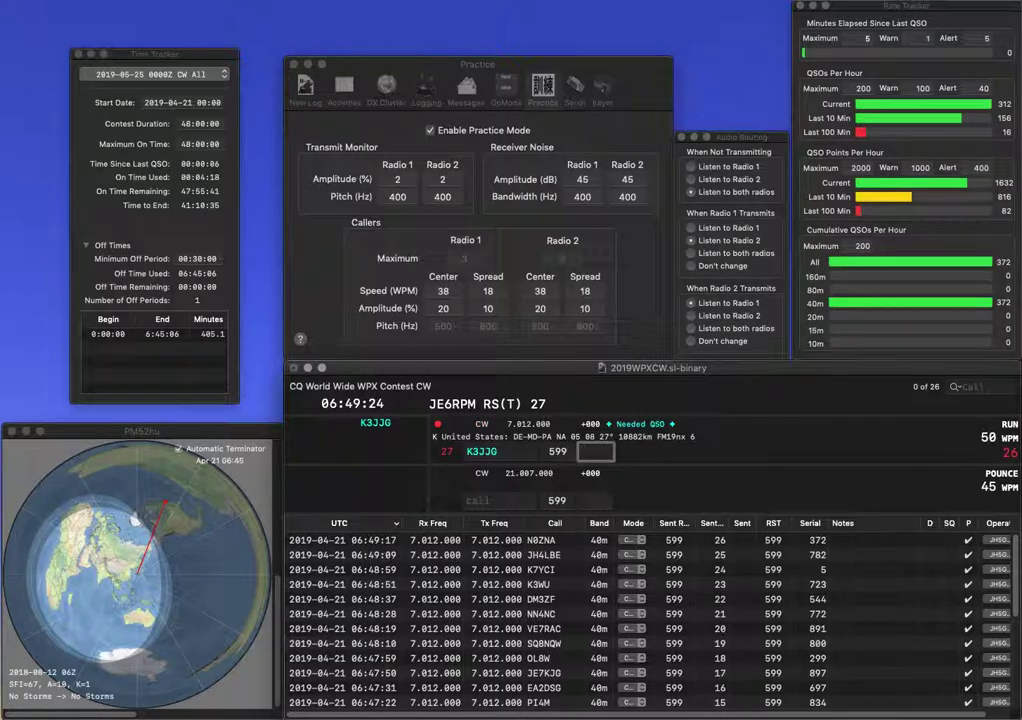
text(362)
key(Return)
text(N9)
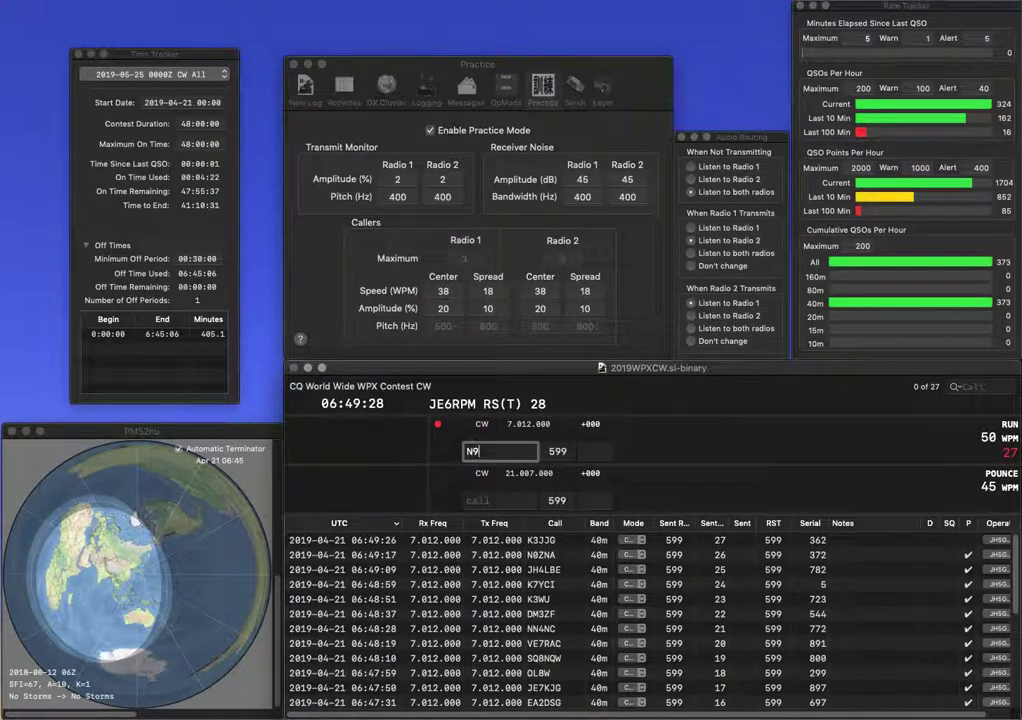
text(FZV)
key(Return)
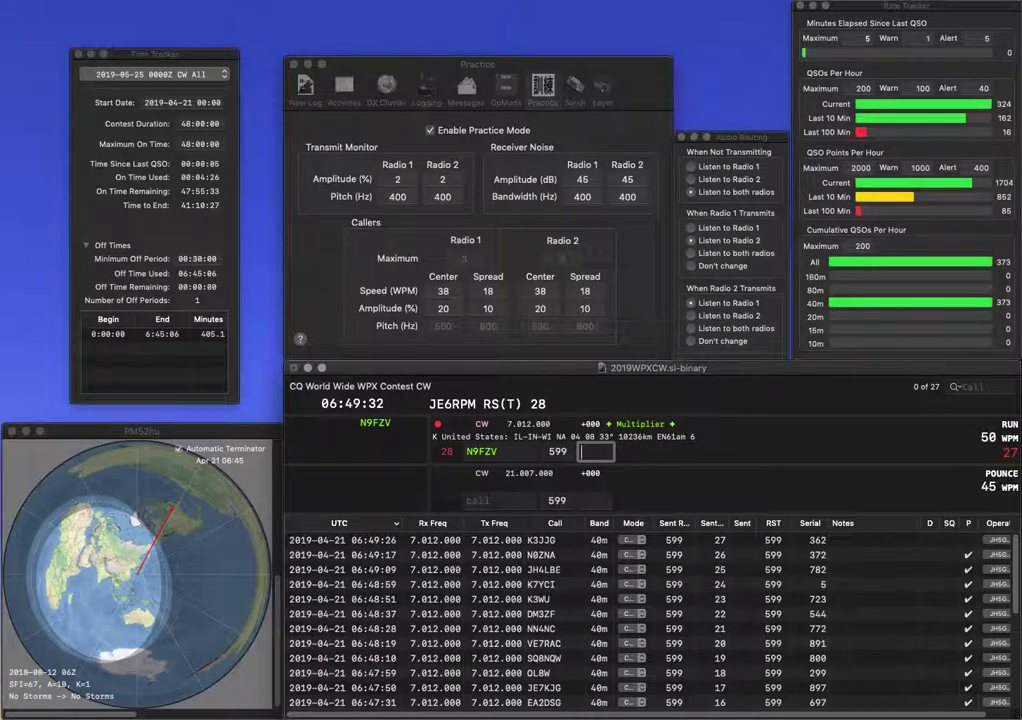
text(571)
key(Return)
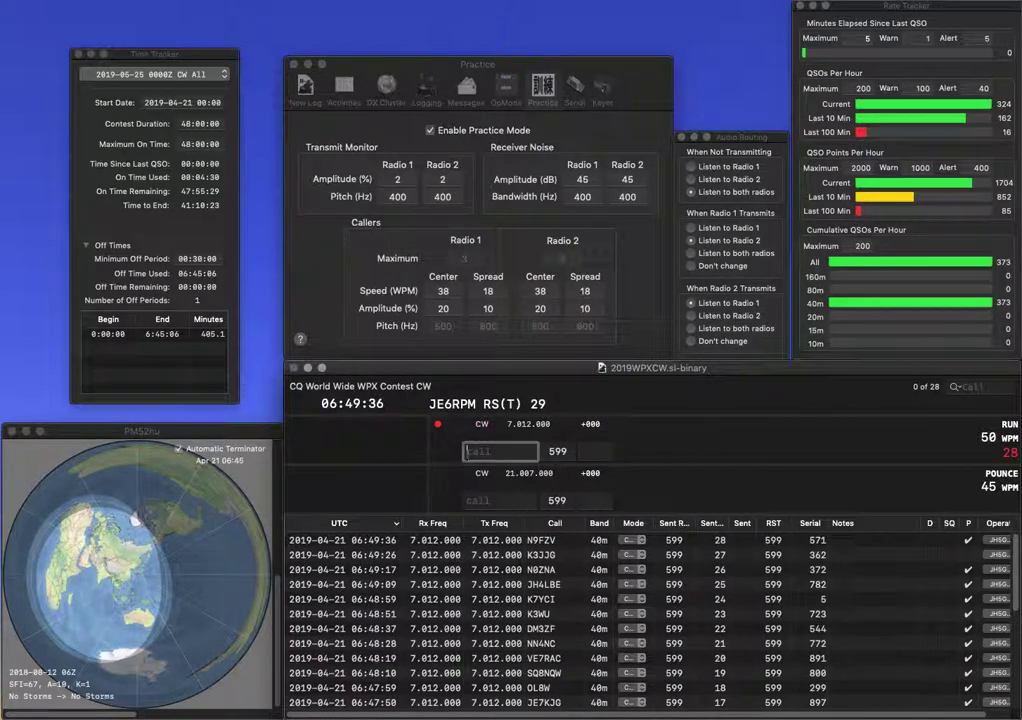
text(VE3)
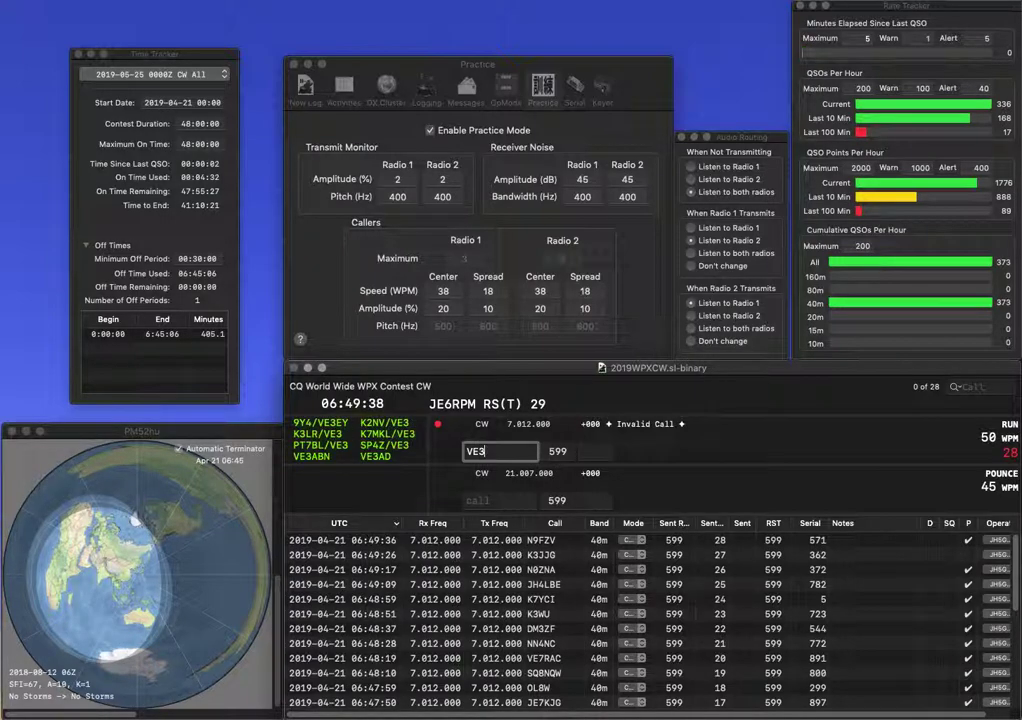
text(MGY)
key(Tab)
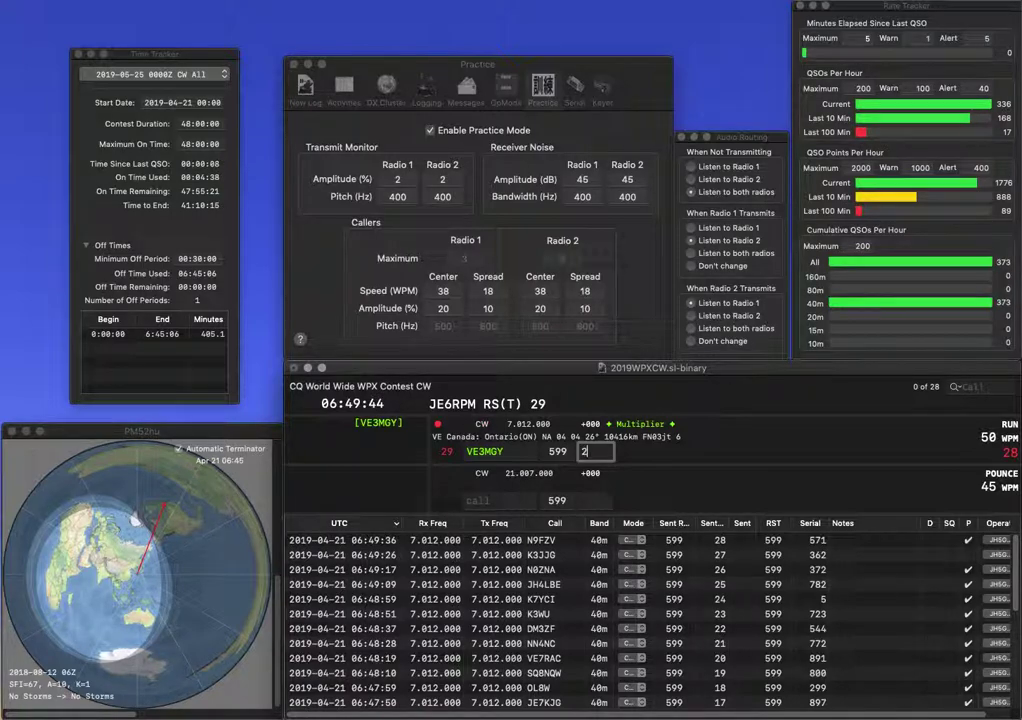
text(204)
key(Return)
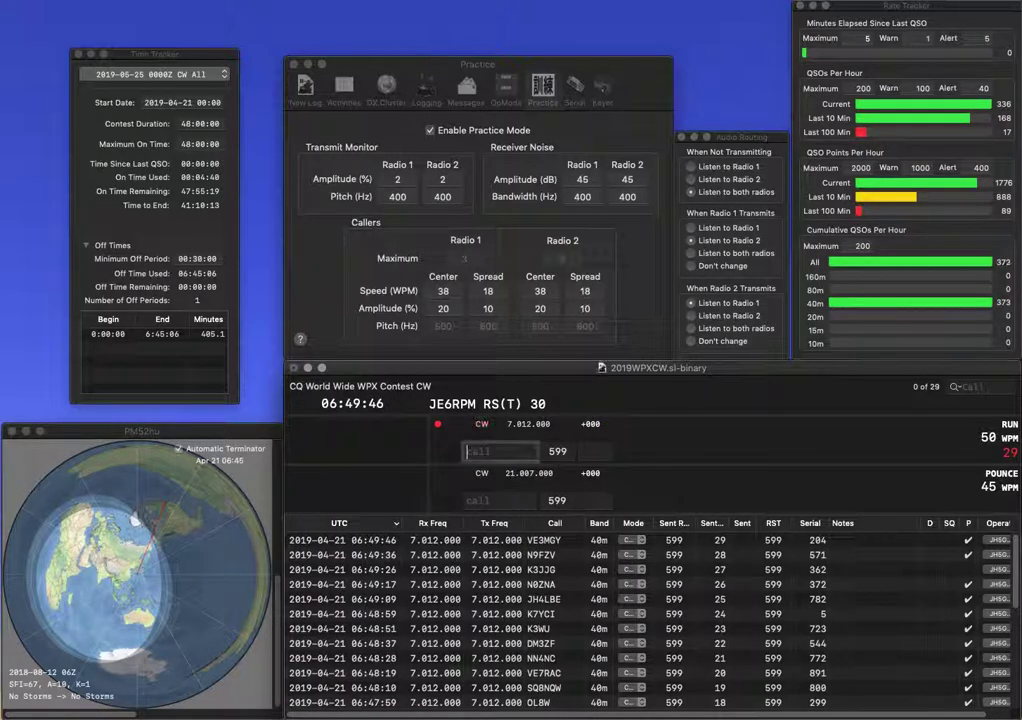
text(RU4SM)
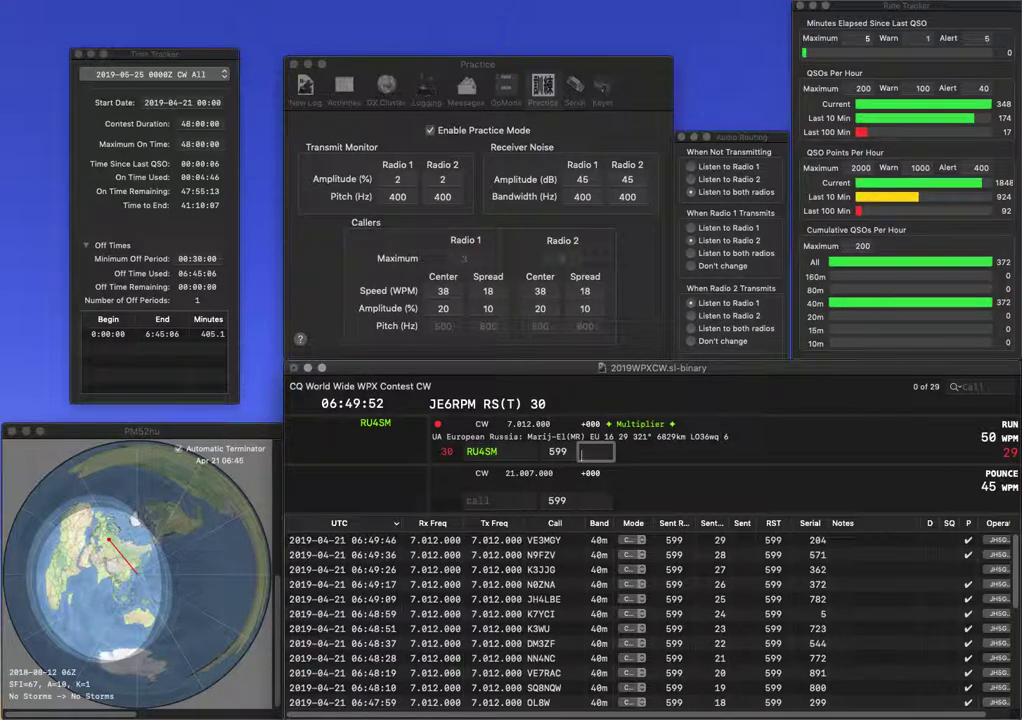
text(91)
key(Return)
text(KA)
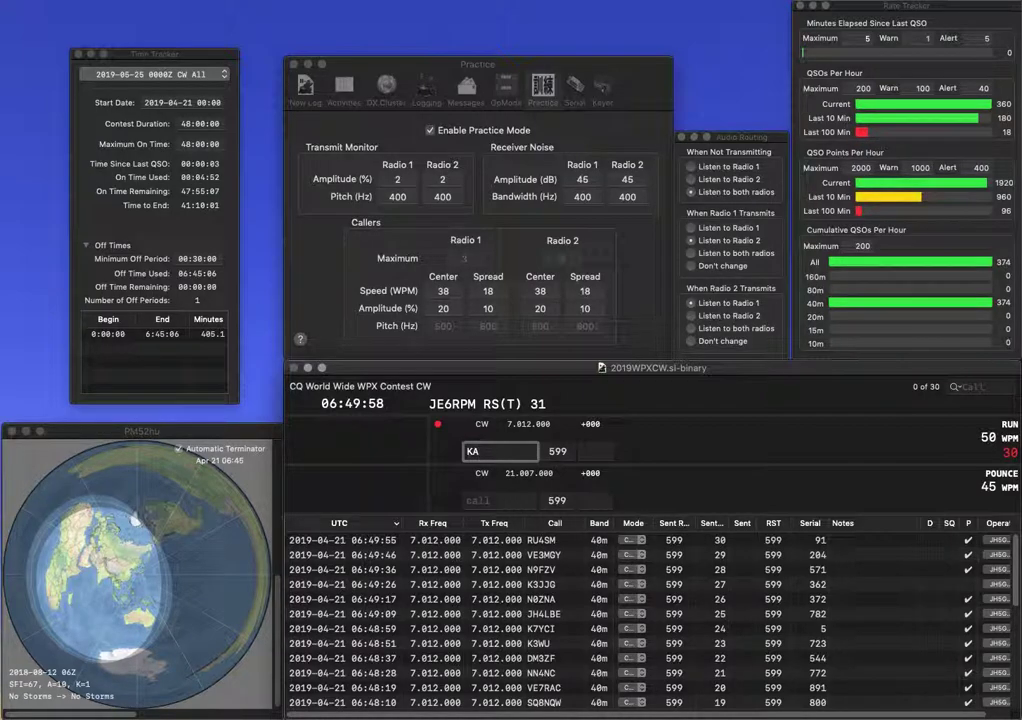
text(3FZN)
key(Tab)
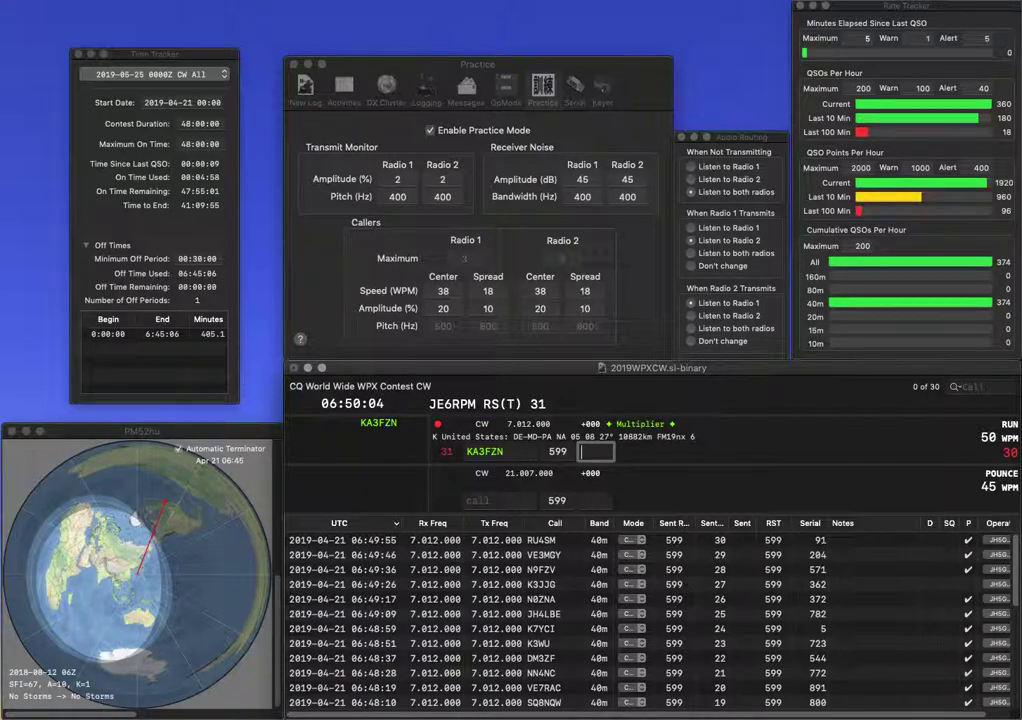
text(728)
key(Return)
text(W)
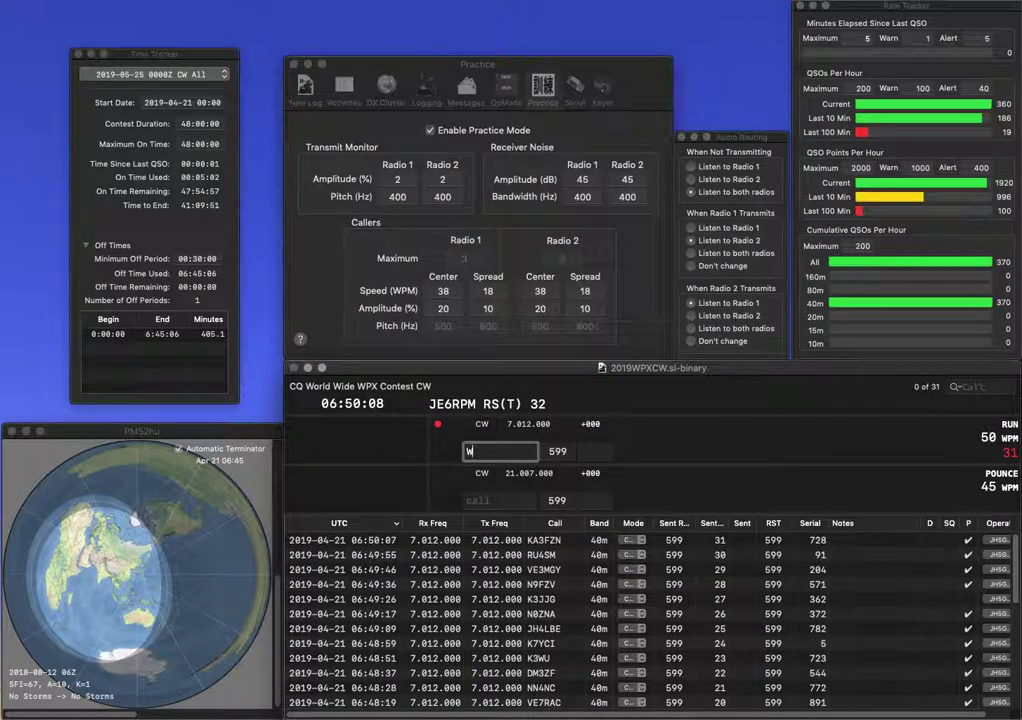
text(1RE)
key(space)
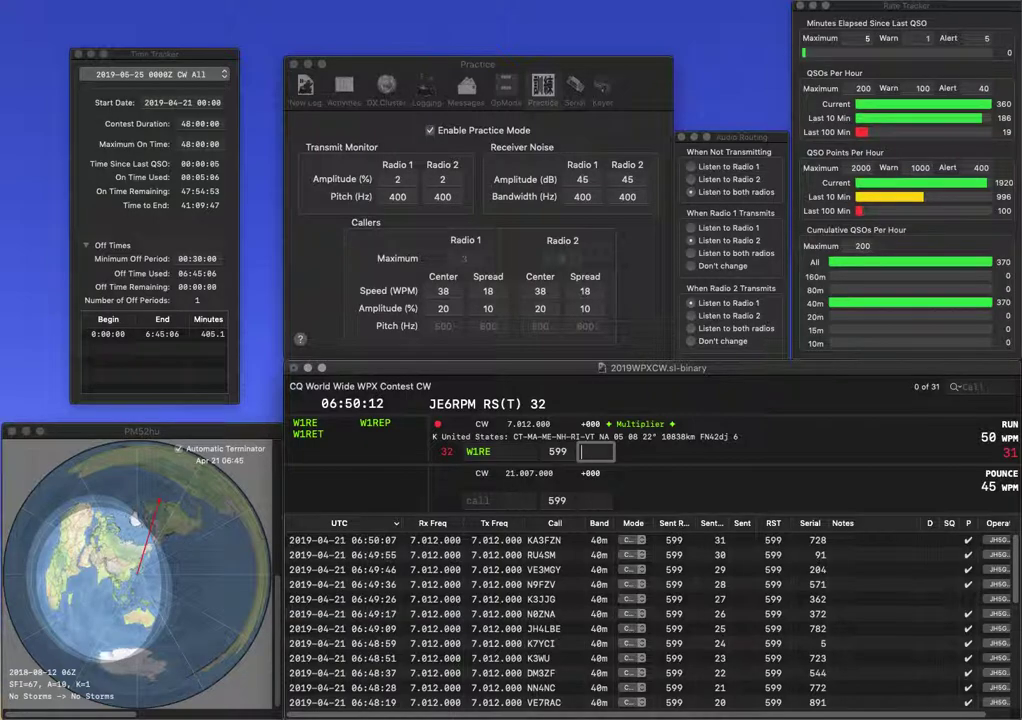
text(460)
key(Return)
text(W5RRW)
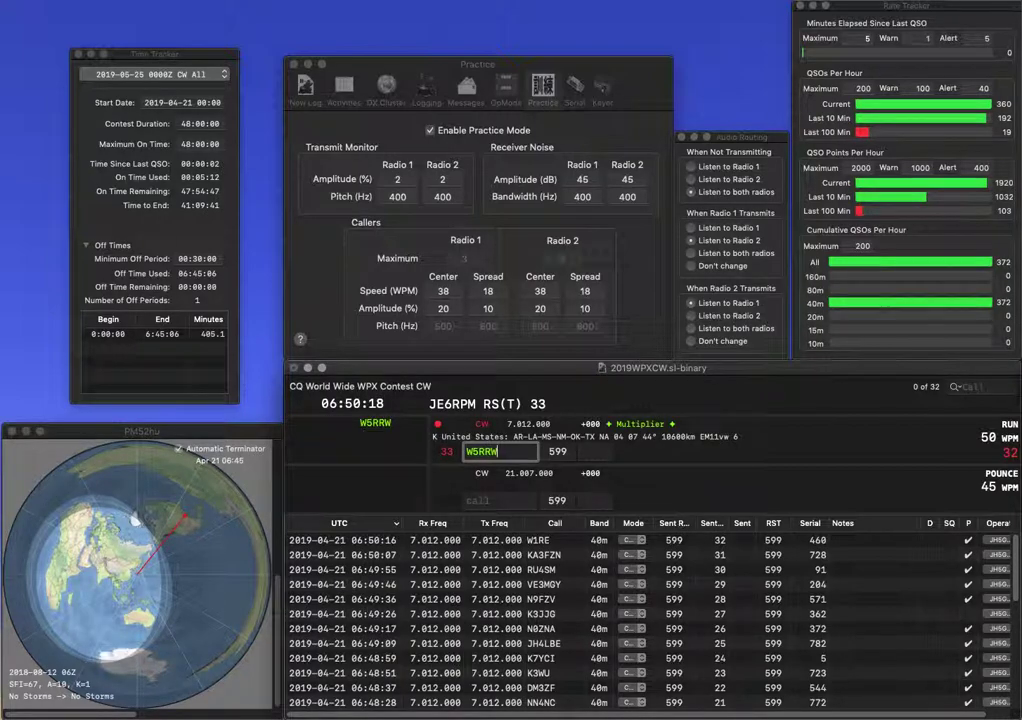
key(space)
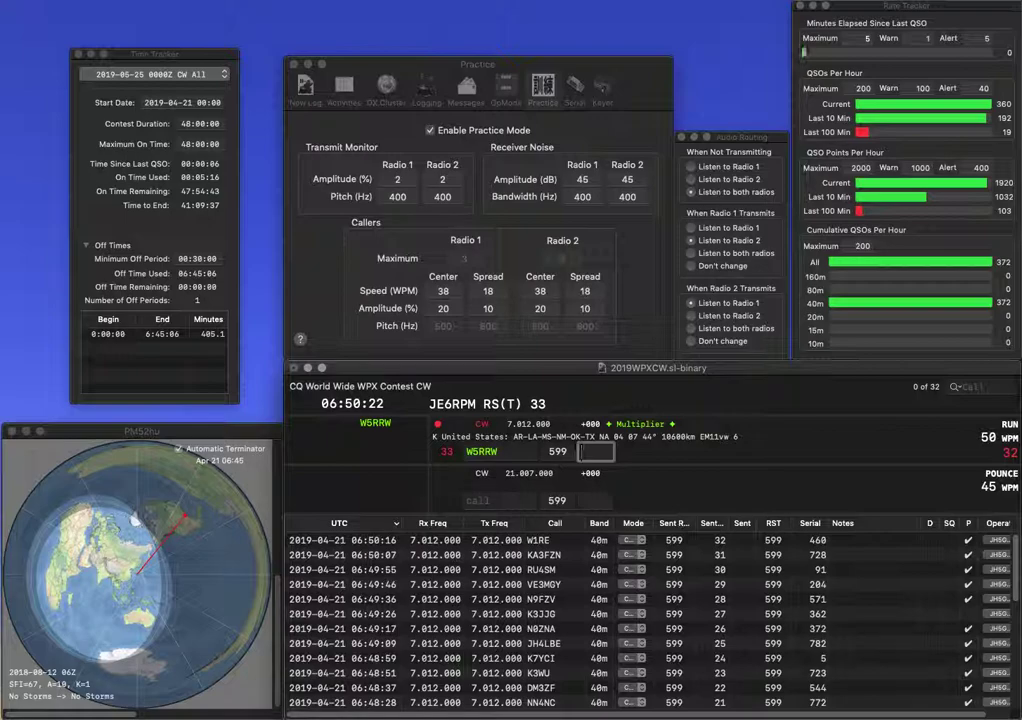
text(559)
key(Return)
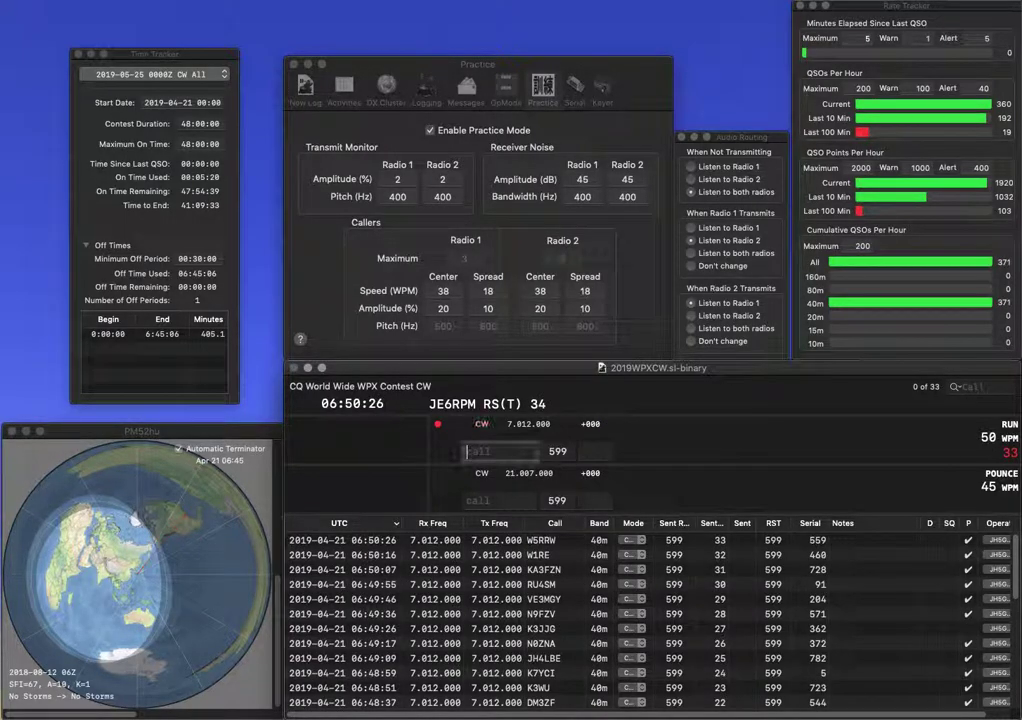
text(W9C)
key(Home)
text(K)
key(space)
key(shift+Tab)
text(KJ9C)
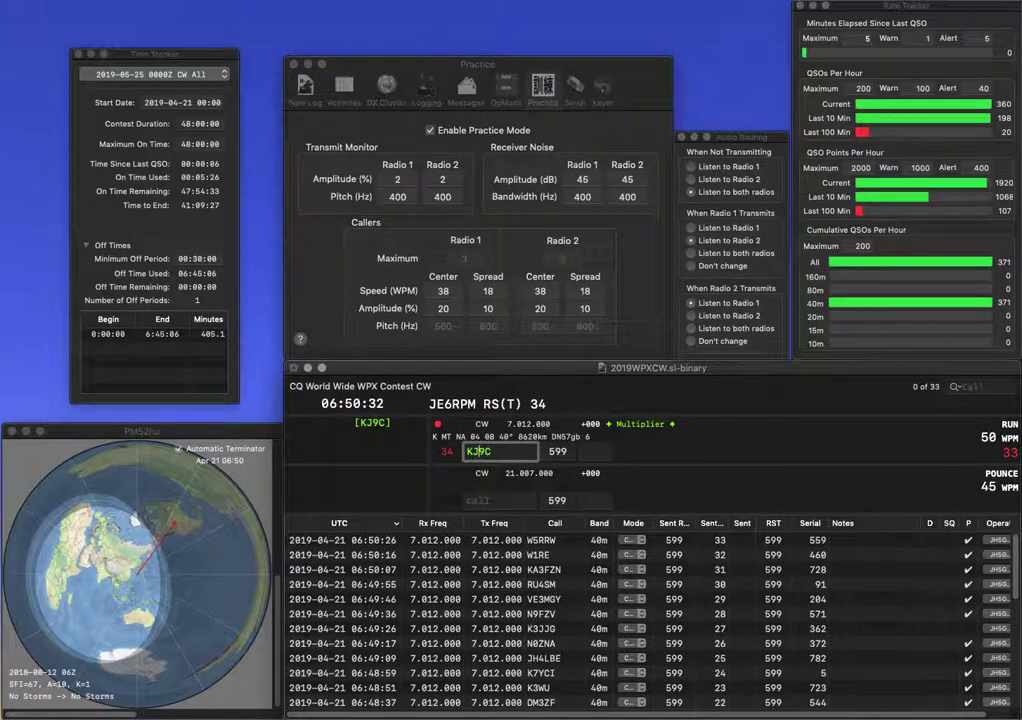
key(space)
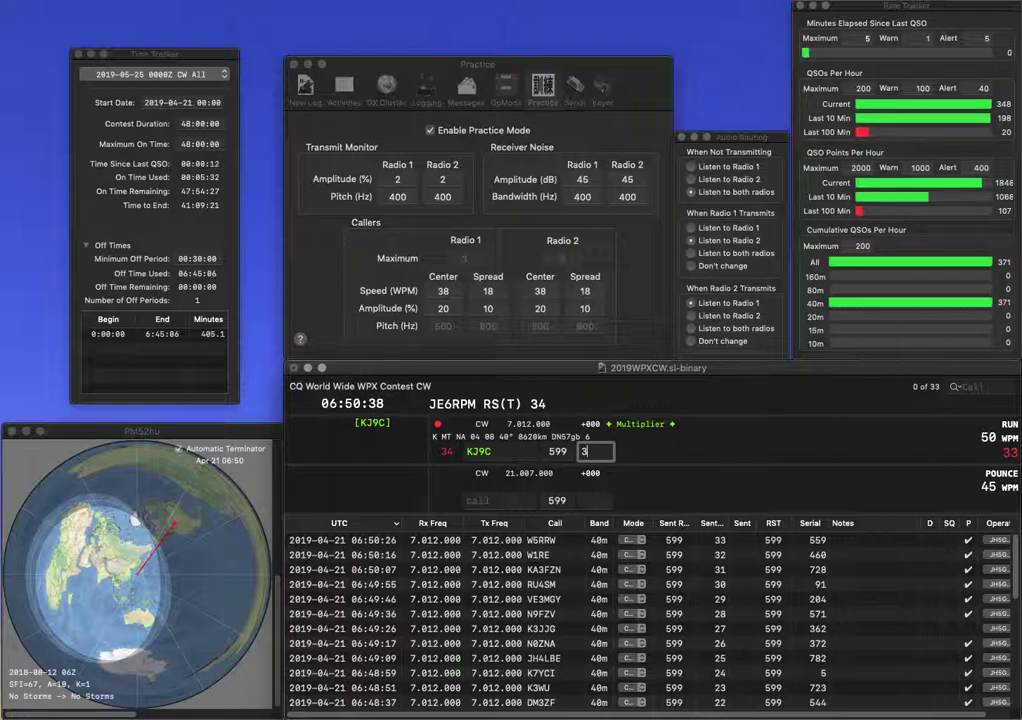
key(Return)
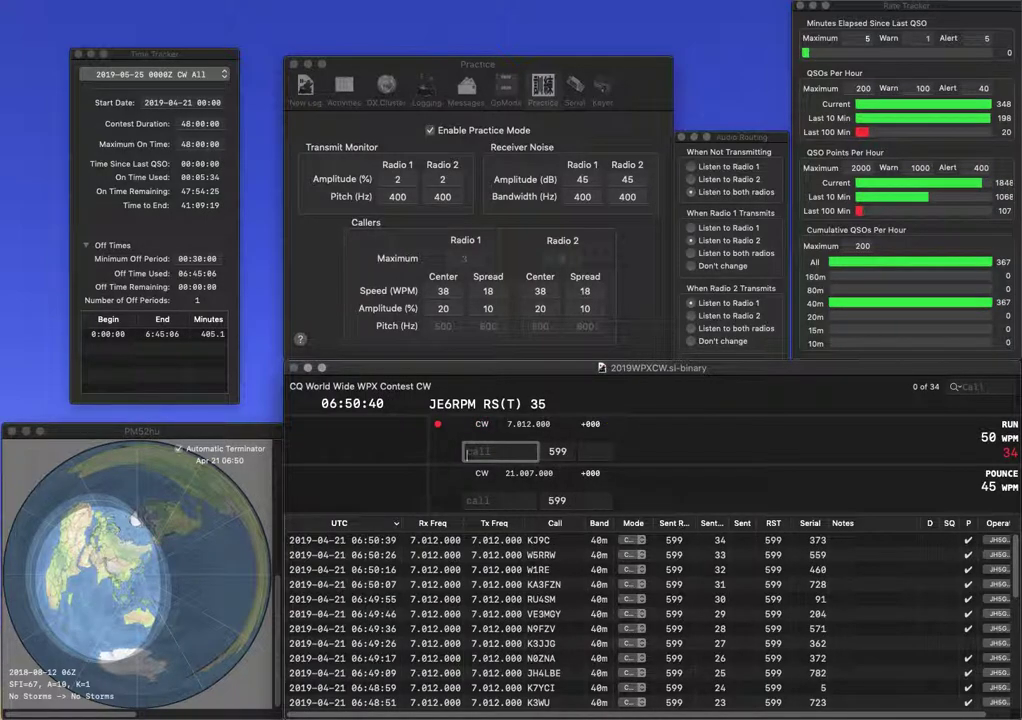
text(DL2GAN)
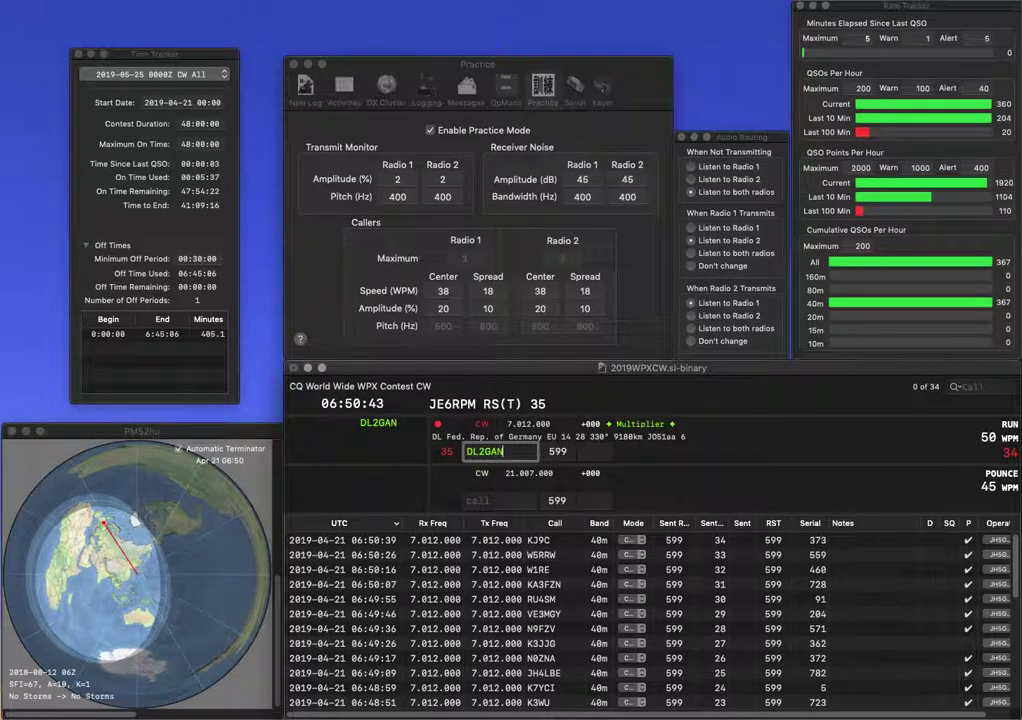
key(space)
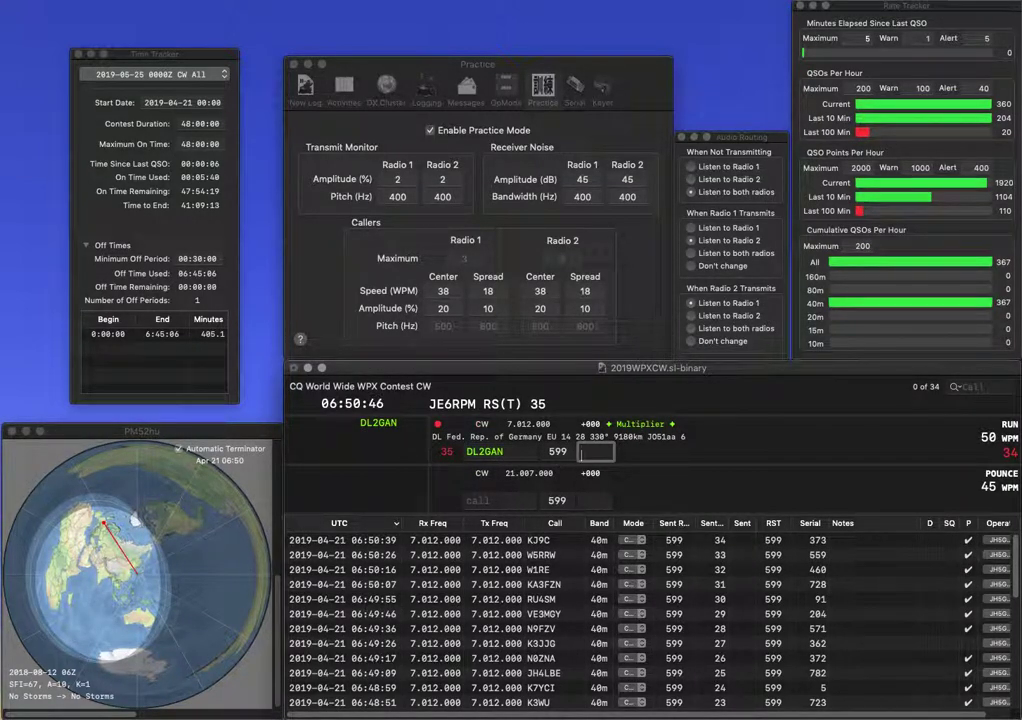
text(821)
key(Return)
text(KG4JYB)
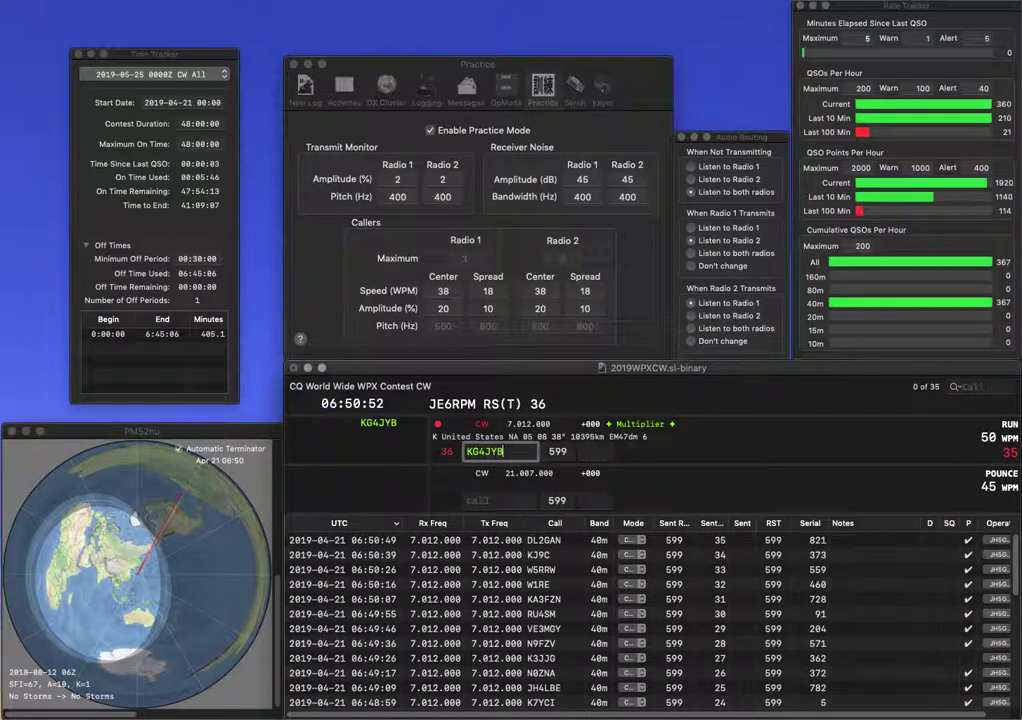
key(space)
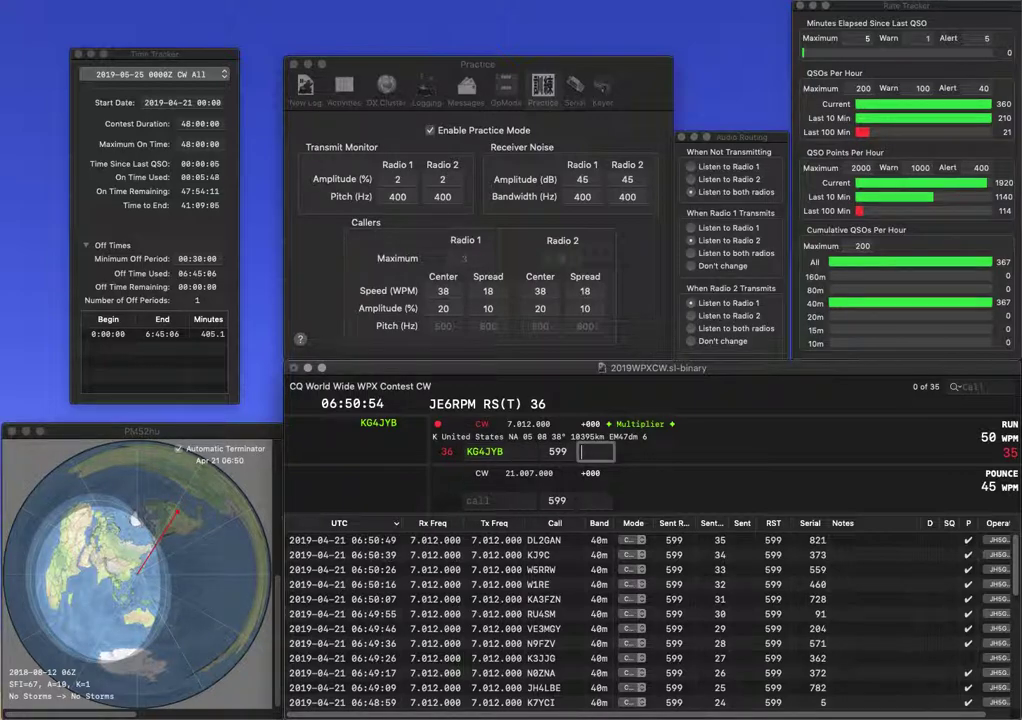
text(779)
key(Return)
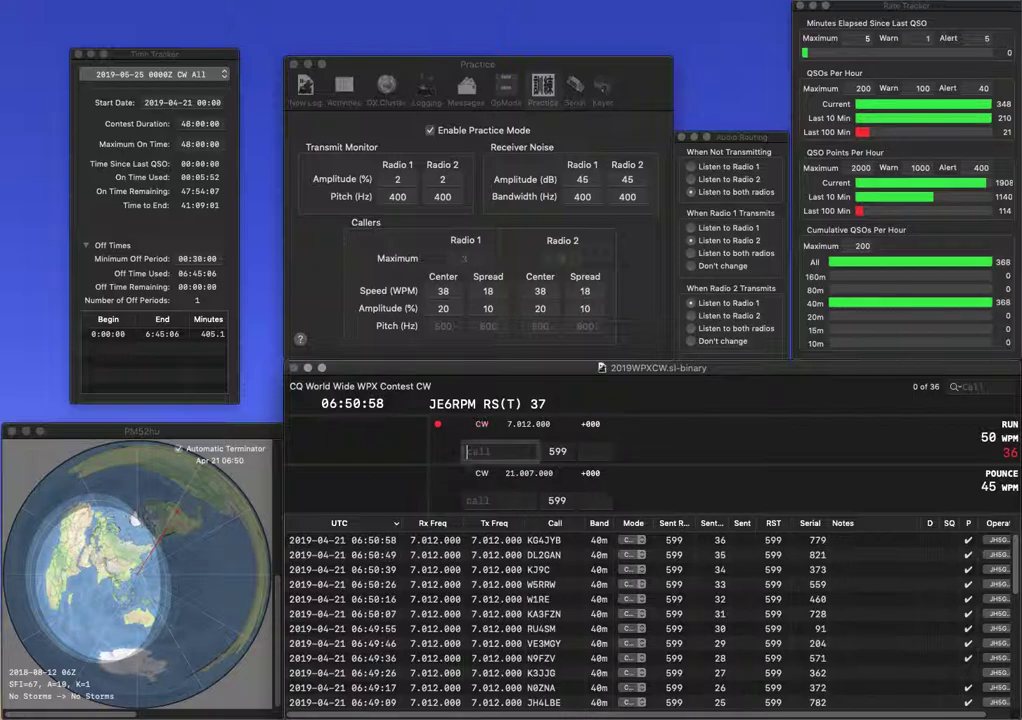
text(RU)
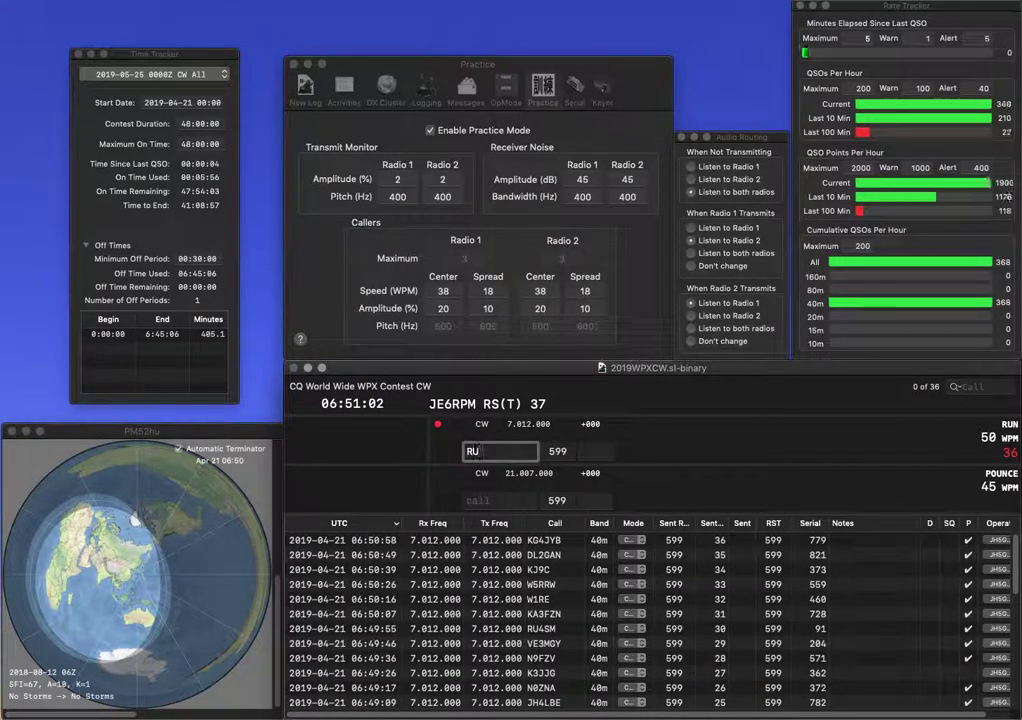
text(5D/3)
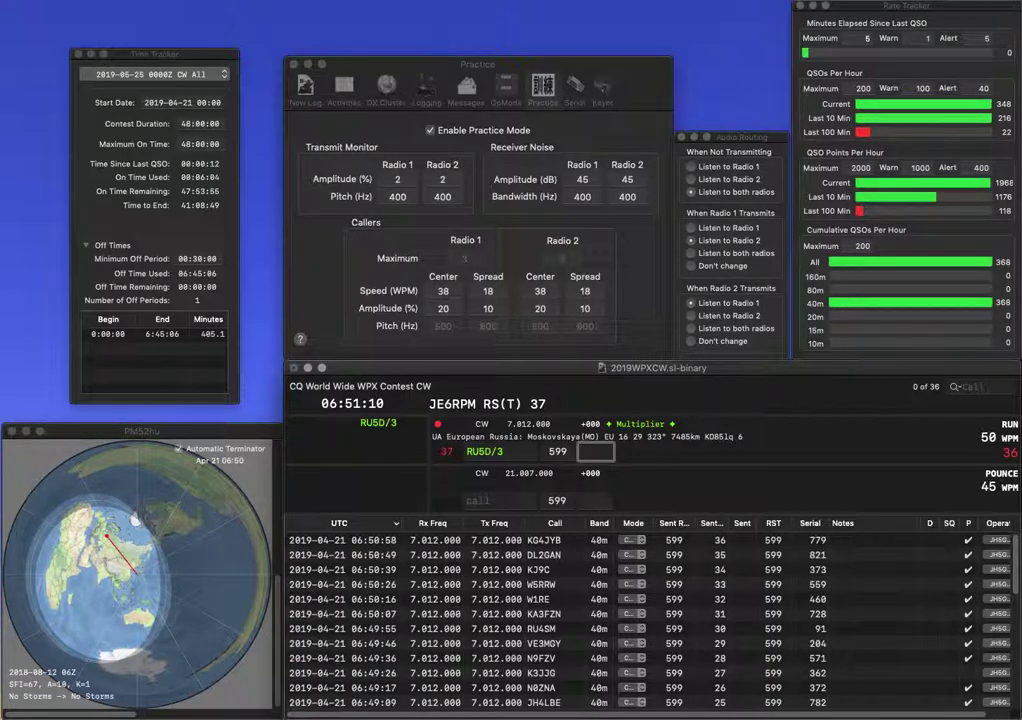
text(38)
key(Return)
text(F5)
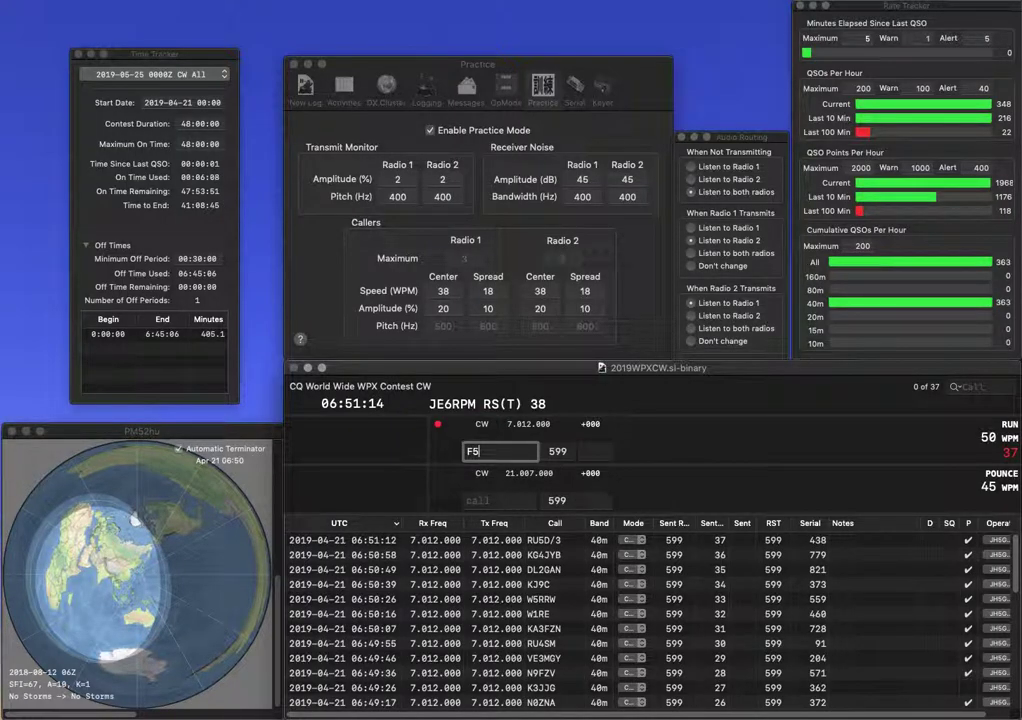
text(MUX)
key(space)
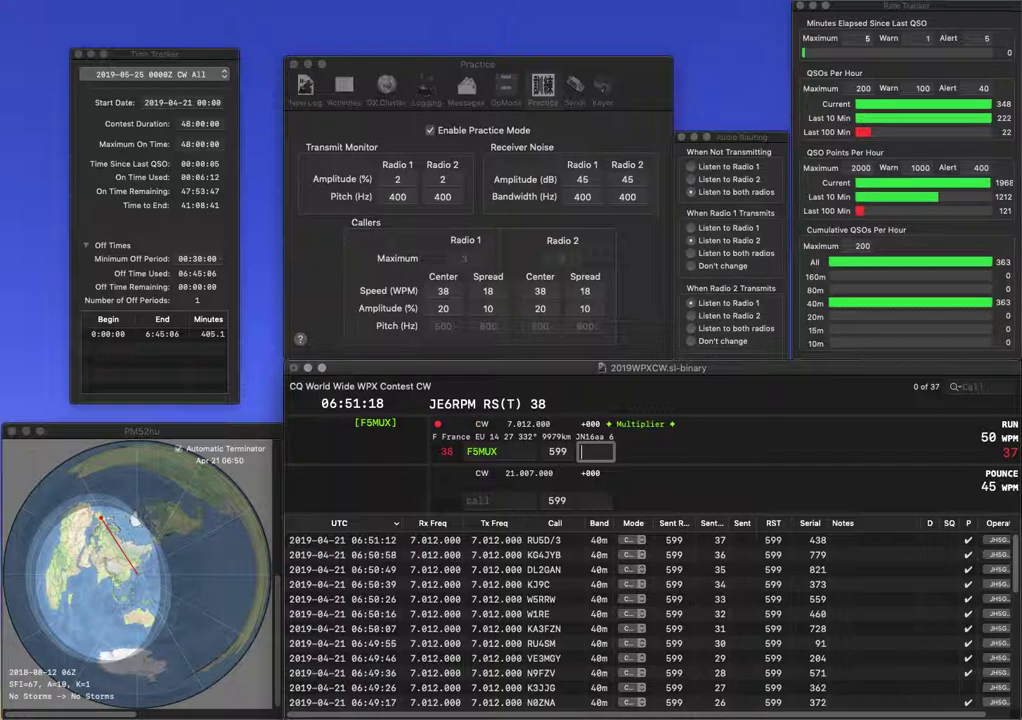
text(0)
key(Return)
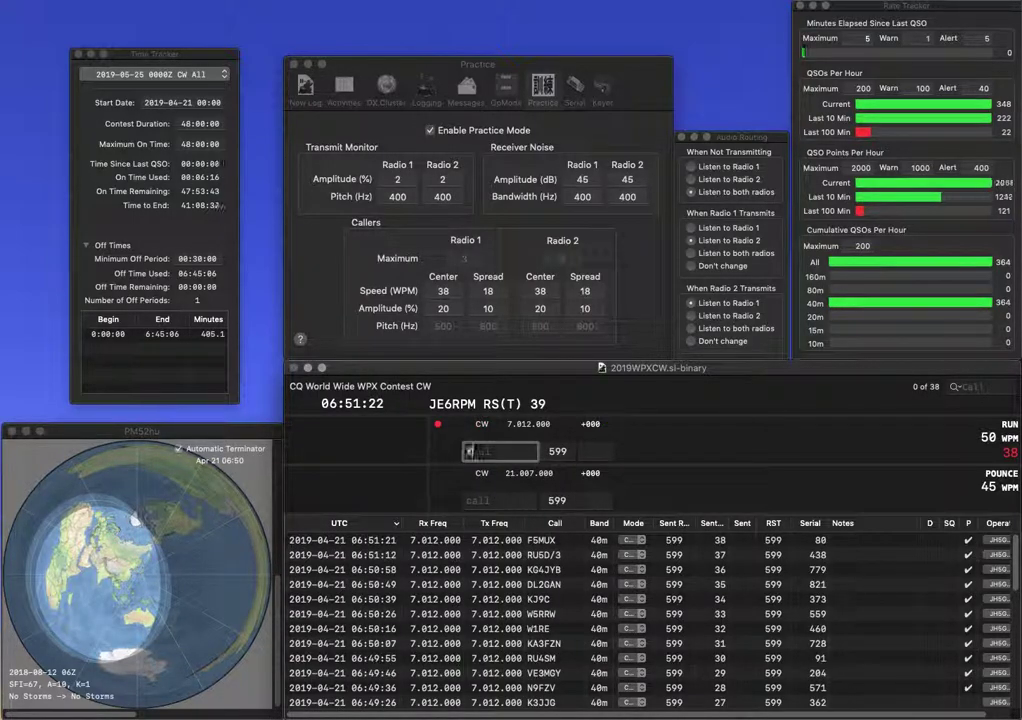
text(KK4FIV)
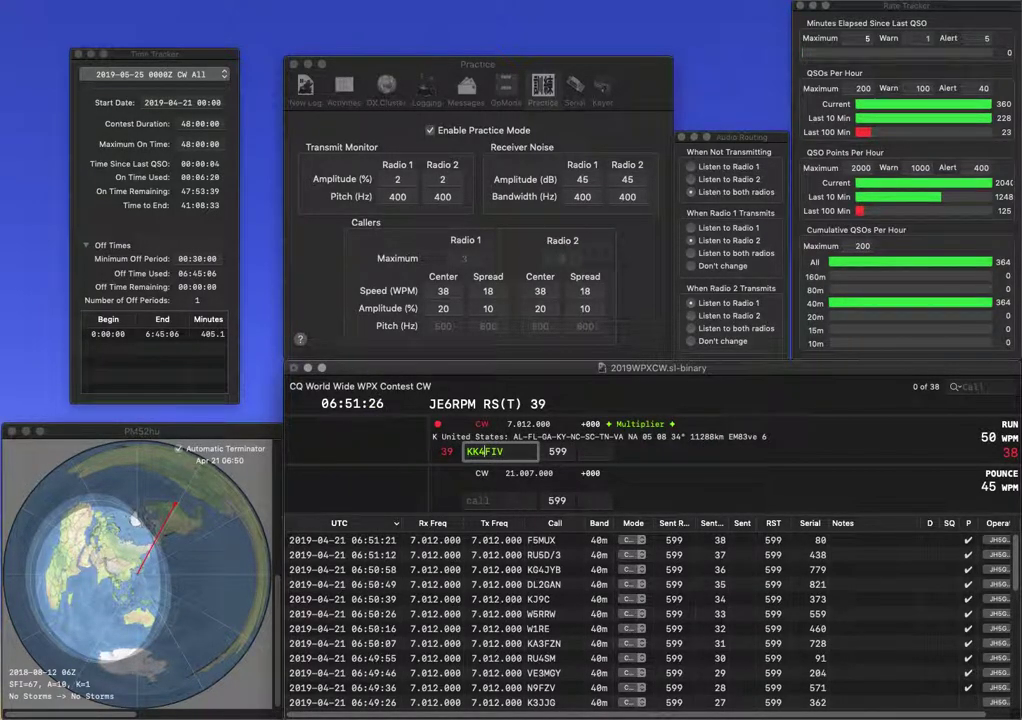
key(Left)
key(Left)
key(Left)
text(P)
key(Return)
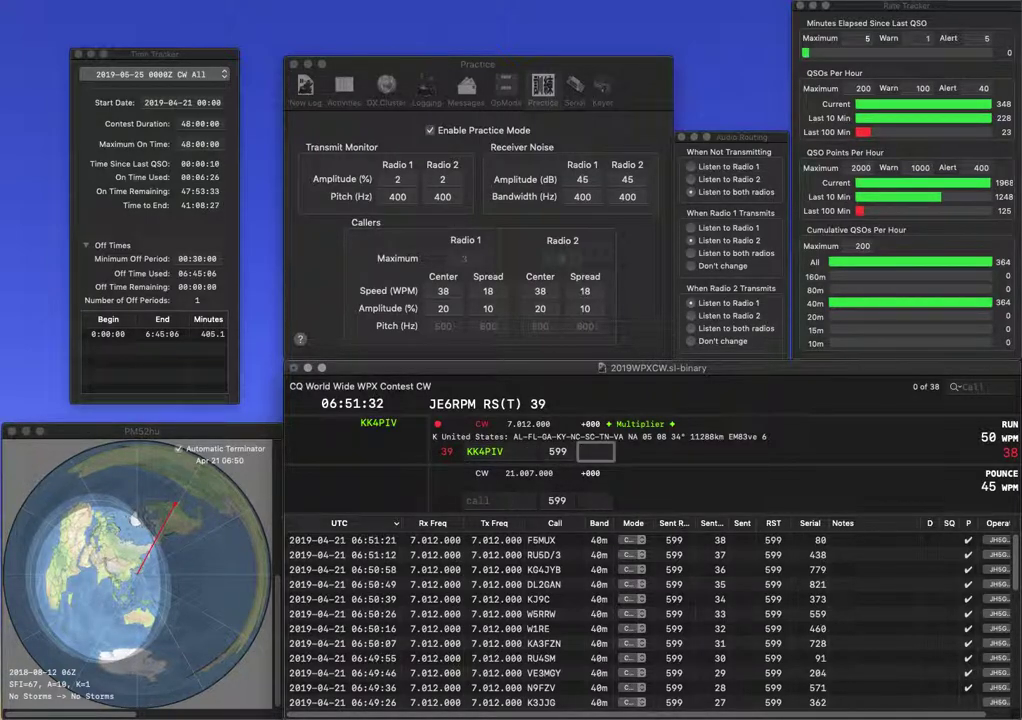
text(362)
key(Return)
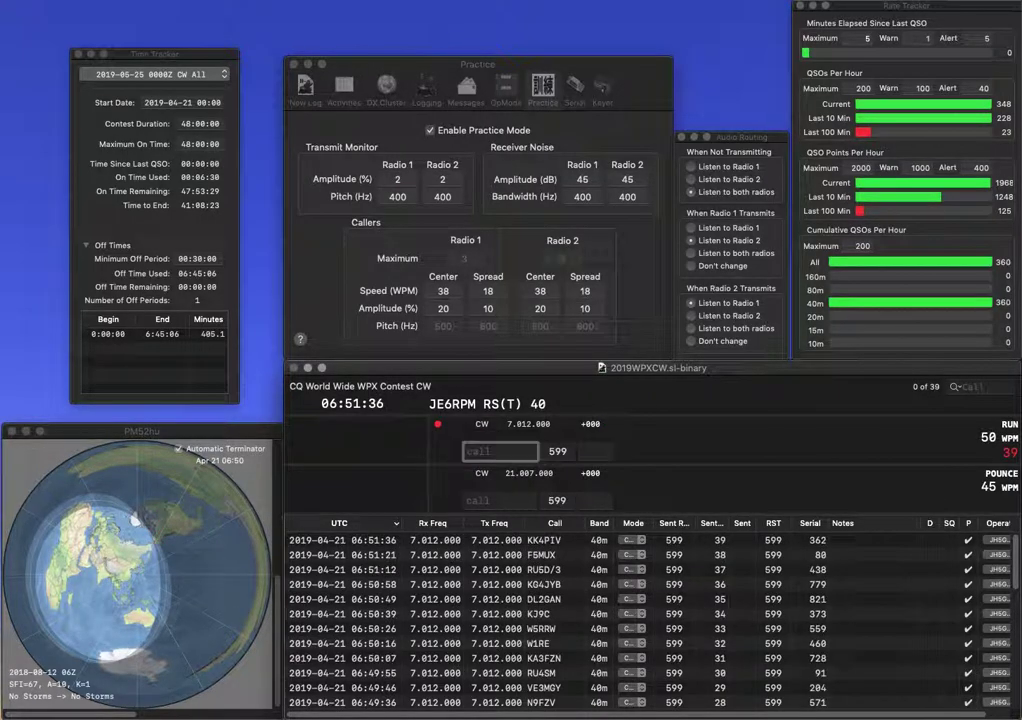
text(W)
text(2WW)
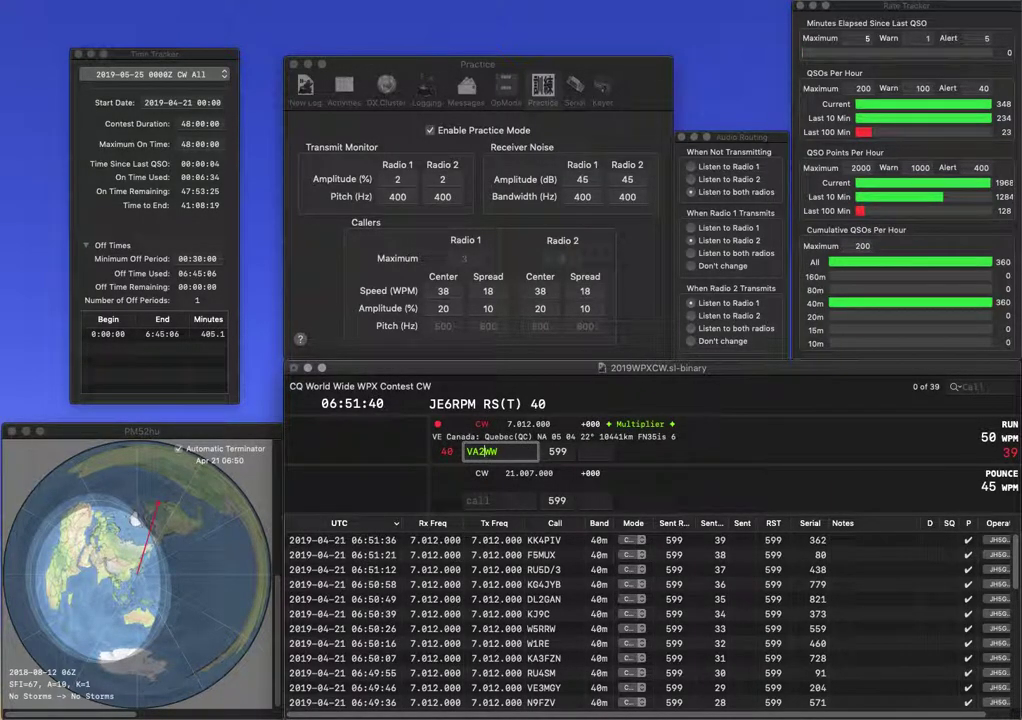
key(BackSpace)
text(3)
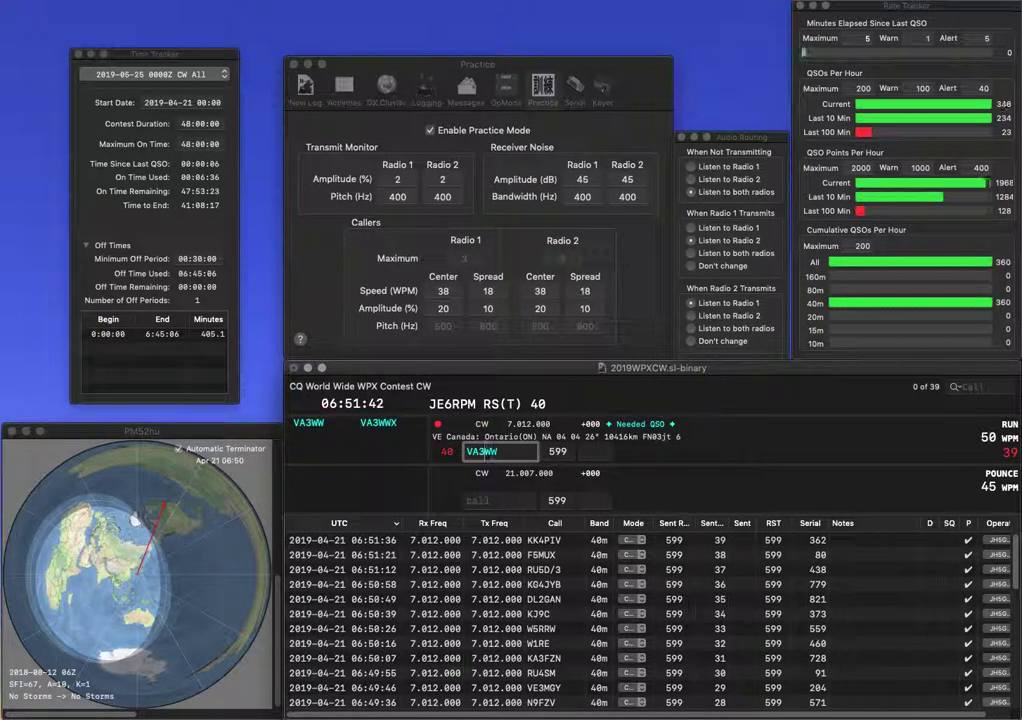
key(Return)
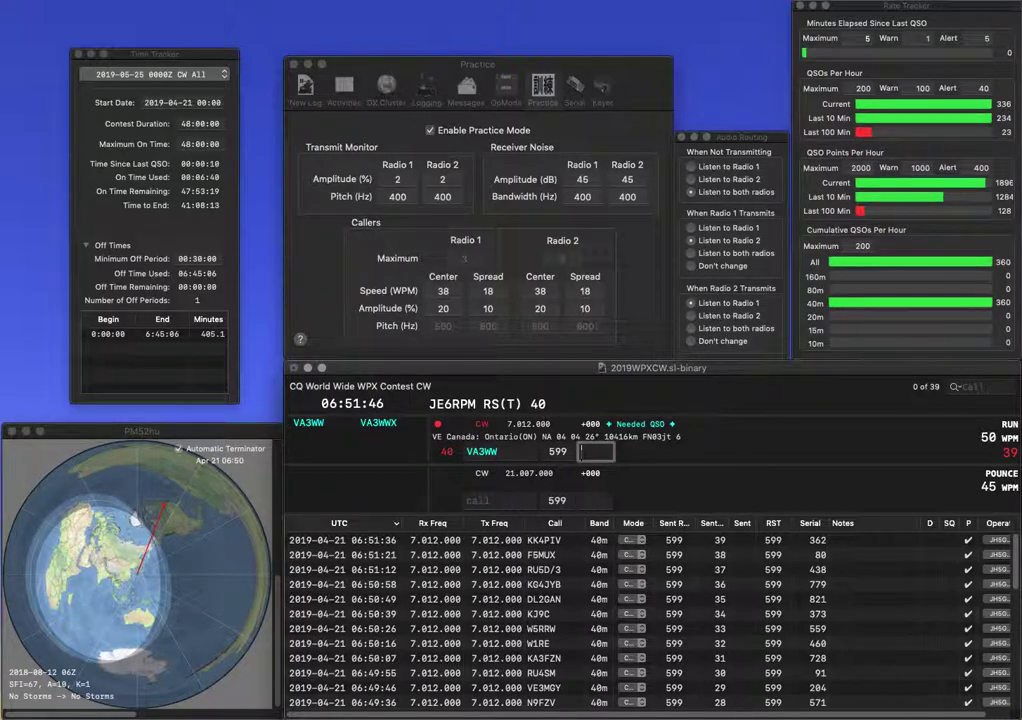
text(494)
key(Return)
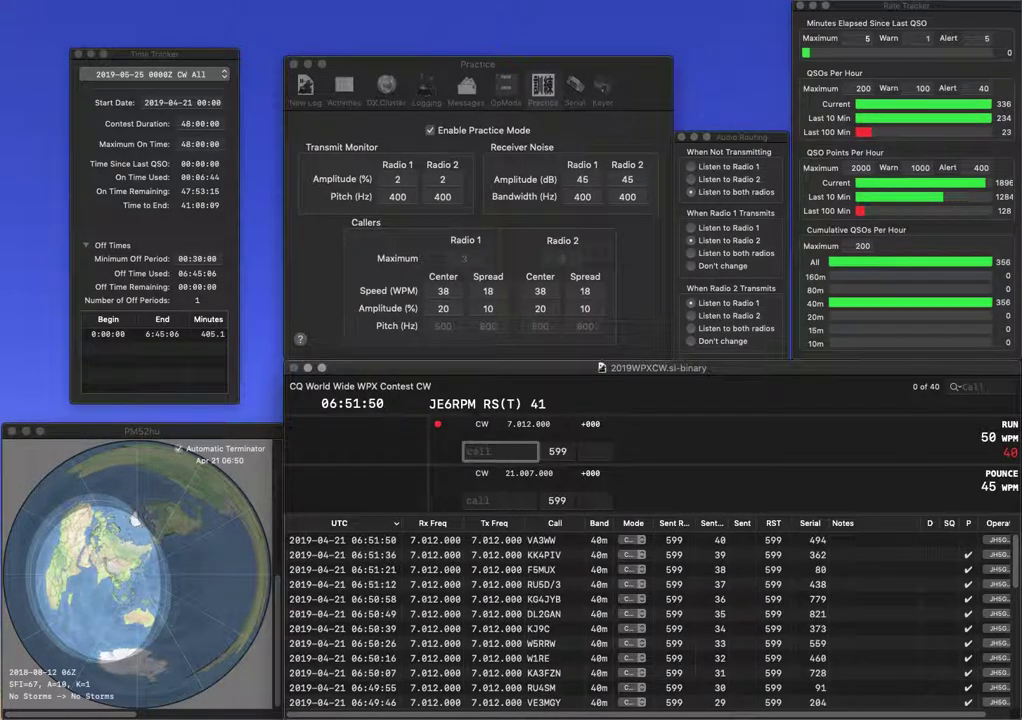
text(K0WA)
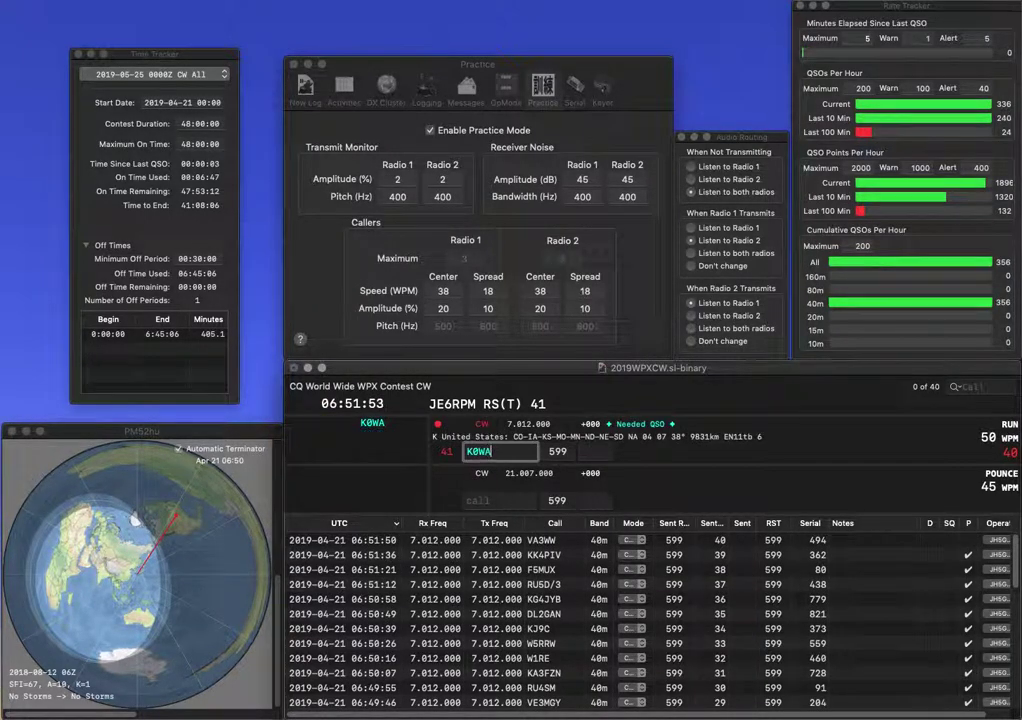
key(space)
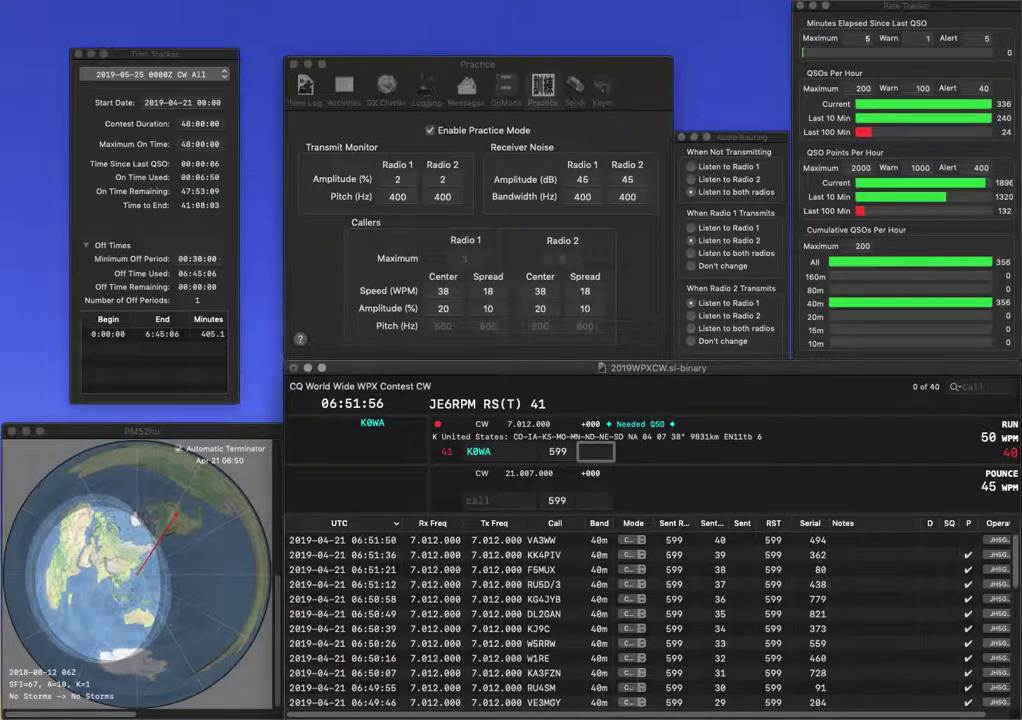
text(799)
key(Return)
text(IZ2BKA)
key(space)
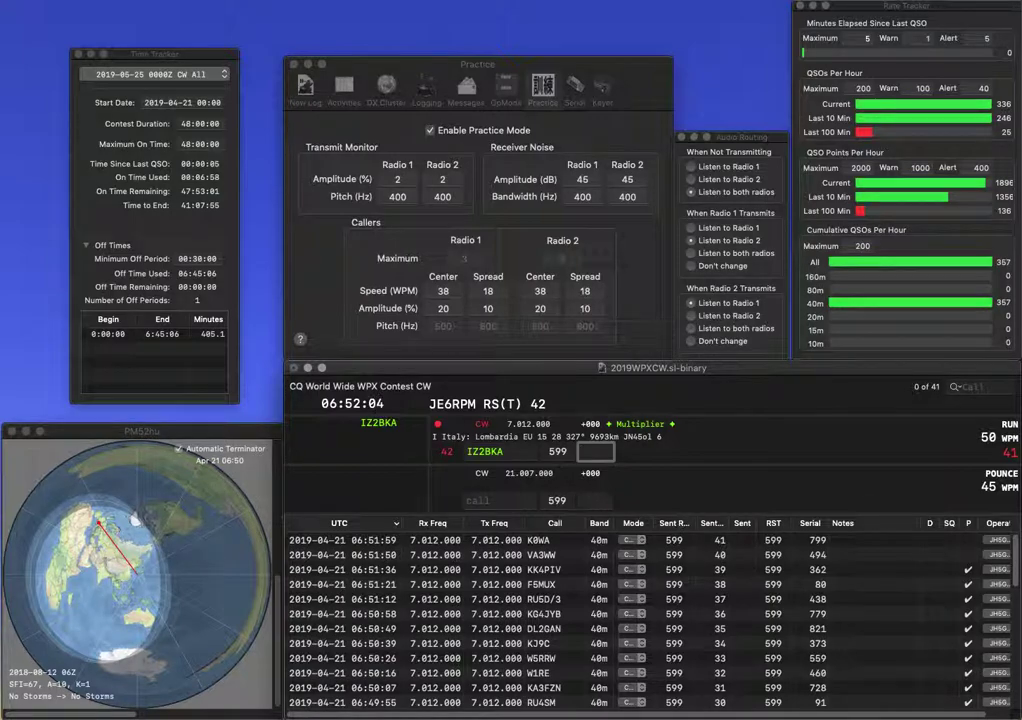
text(273)
key(Return)
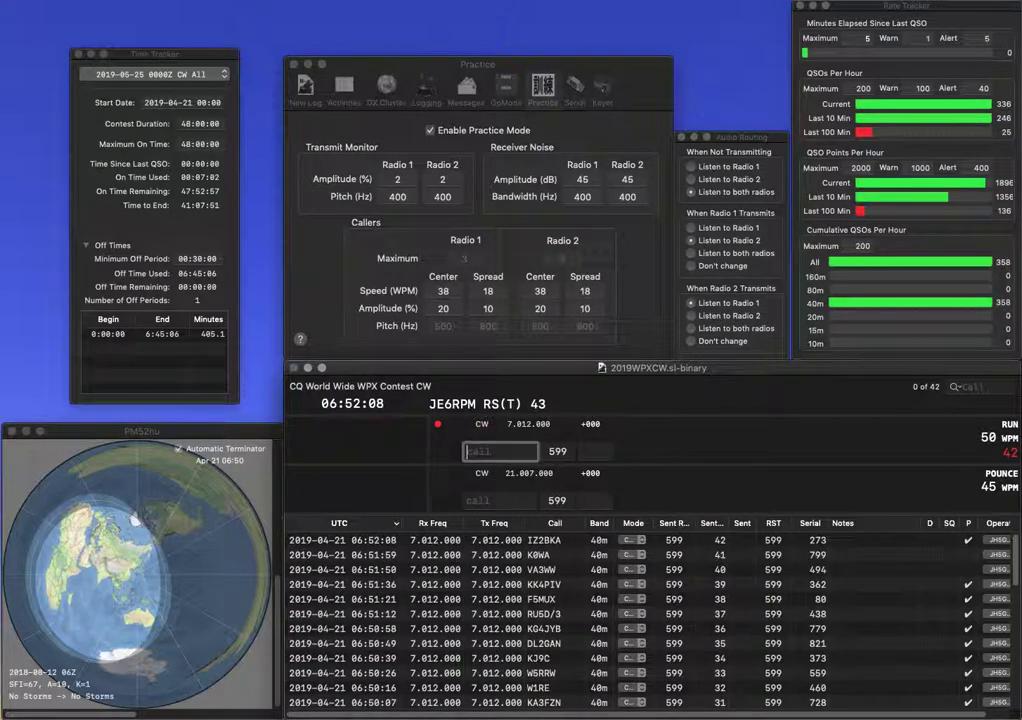
- Log a contact on the Run radio with K5JTH, correcting the partly copied call KWTS, and received serial number 214
text(KWTS)
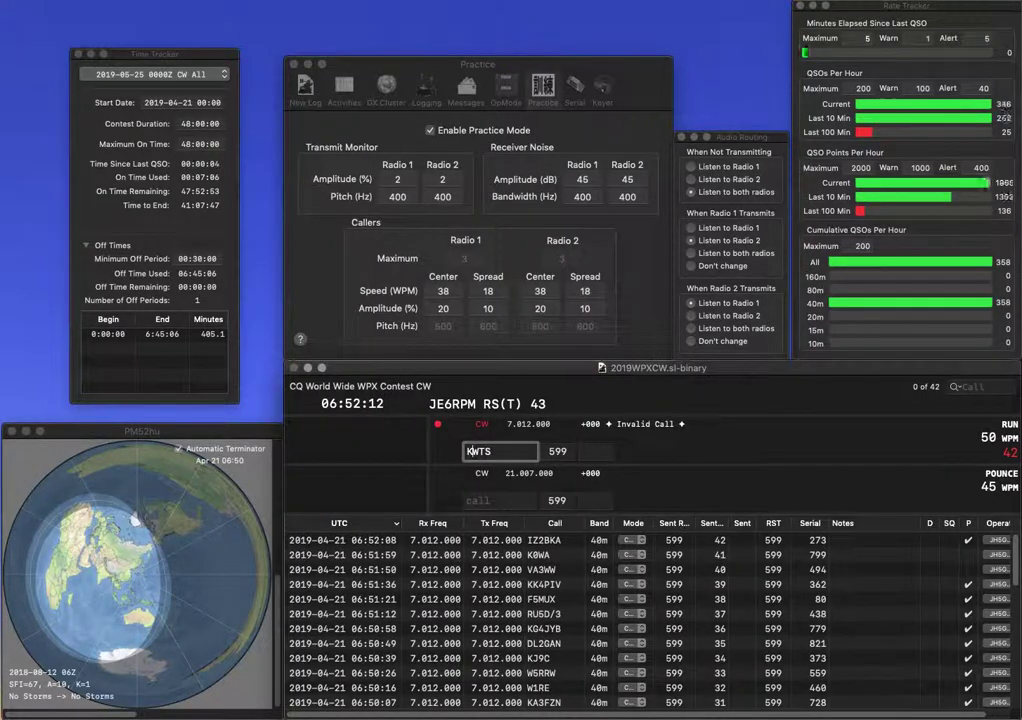
key(Left)
key(Left)
key(Left)
text(5)
key(BackSpace)
text(1)
key(Delete)
text(J)
key(BackSpace)
text(1)
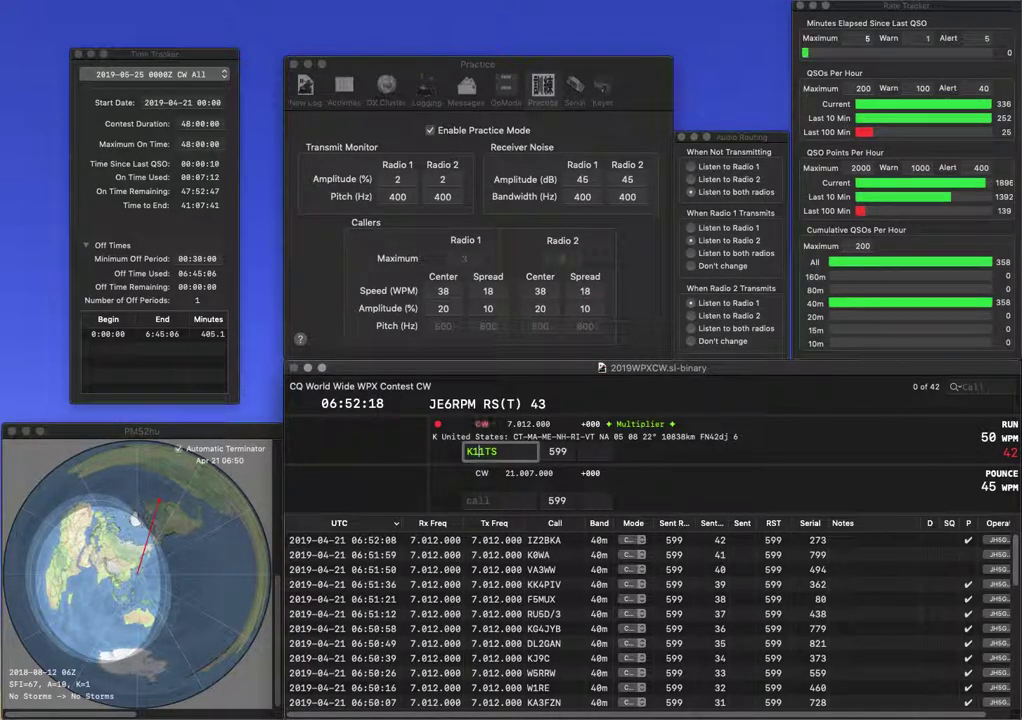
key(BackSpace)
text(5)
key(Delete)
text(J)
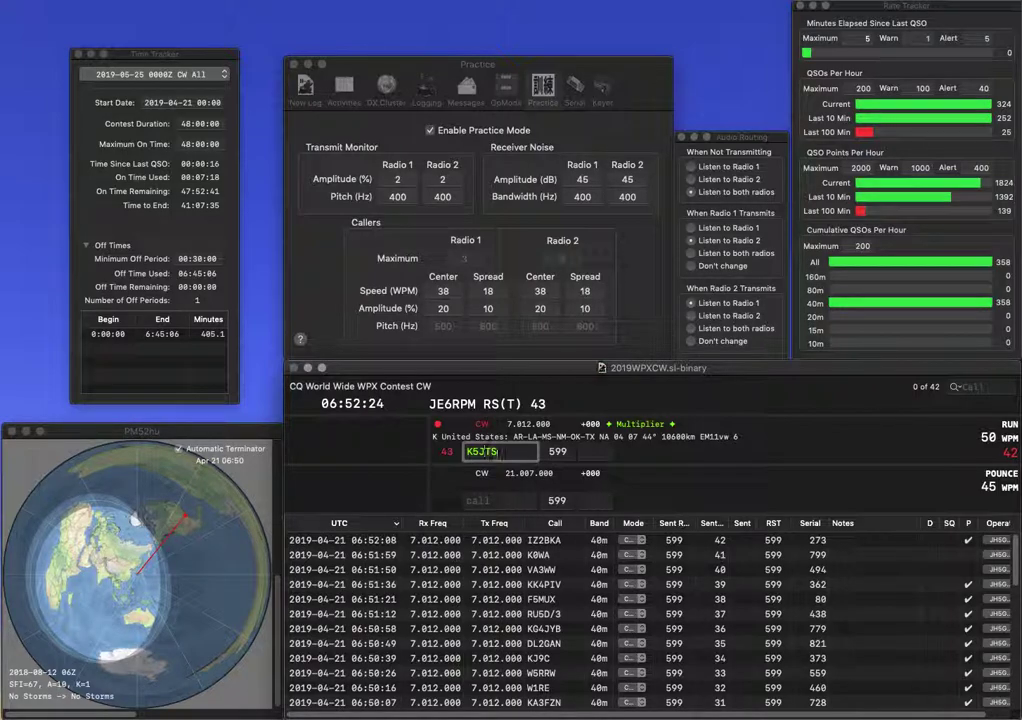
key(Delete)
text(H)
key(Return)
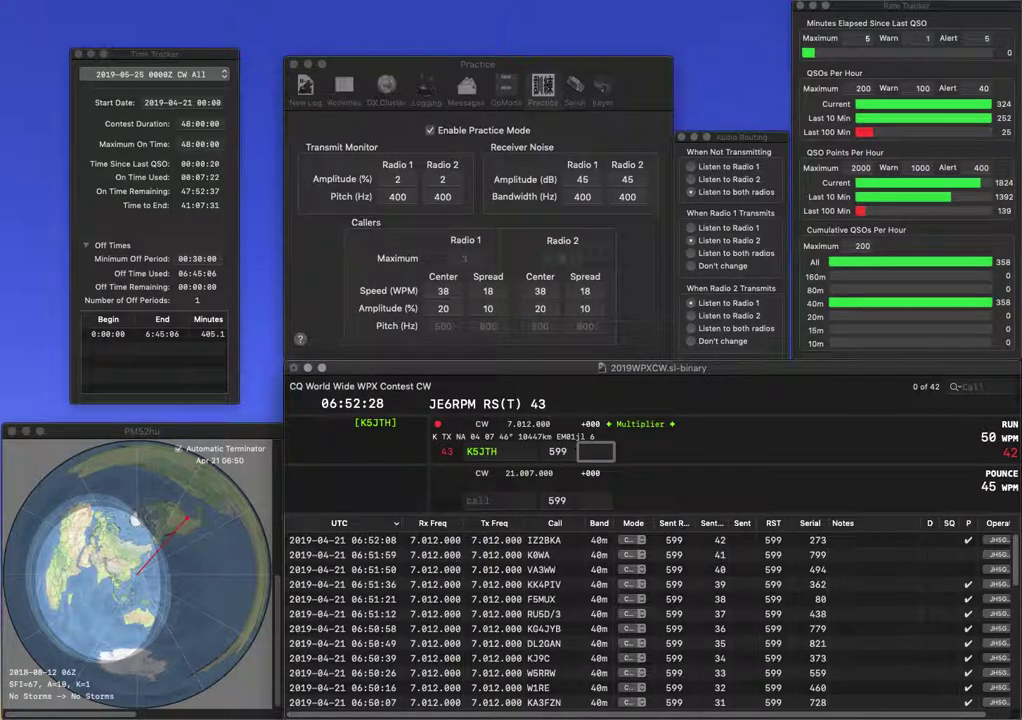
text(214)
key(Return)
text(K0DQ)
text(B)
key(Left)
key(Left)
key(BackSpace)
text(B)
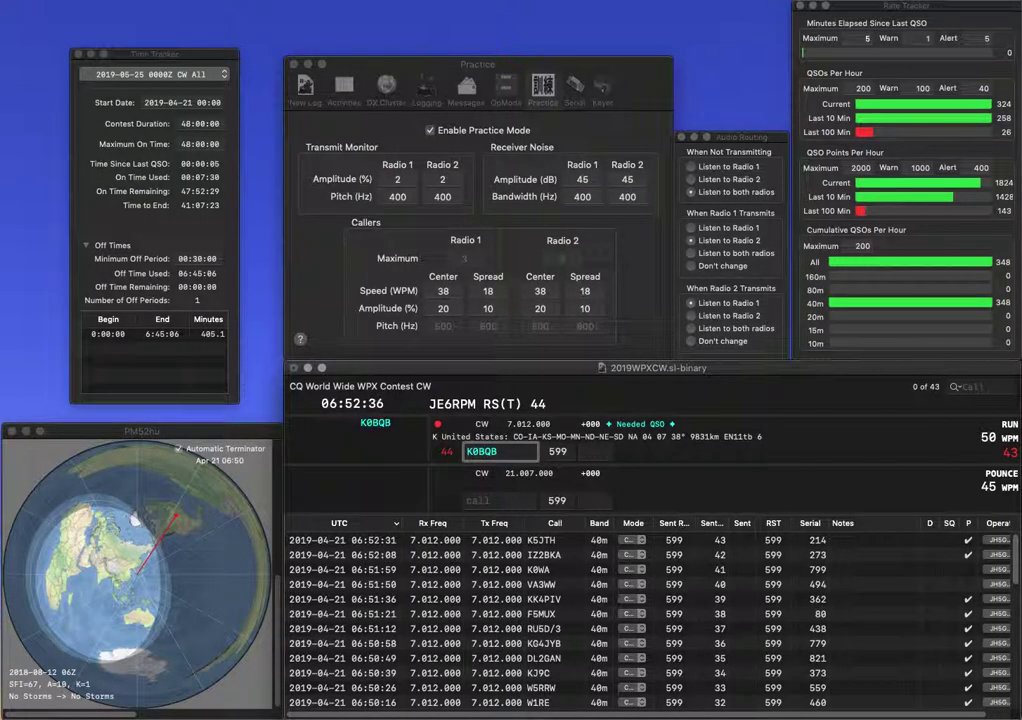
key(space)
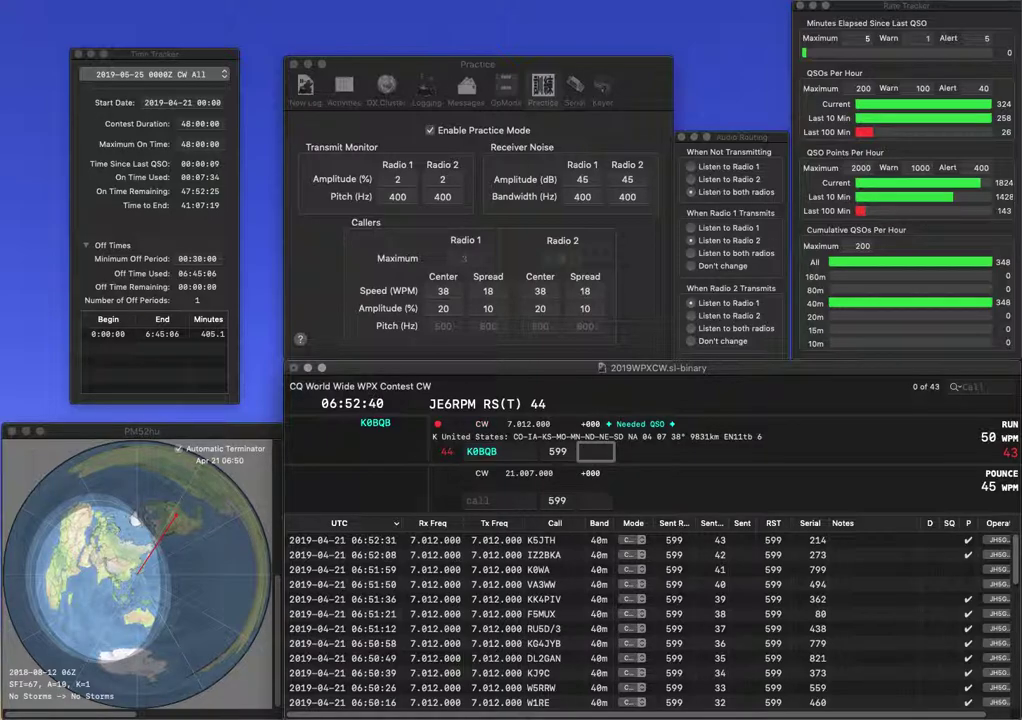
text(4)
text(75)
key(Return)
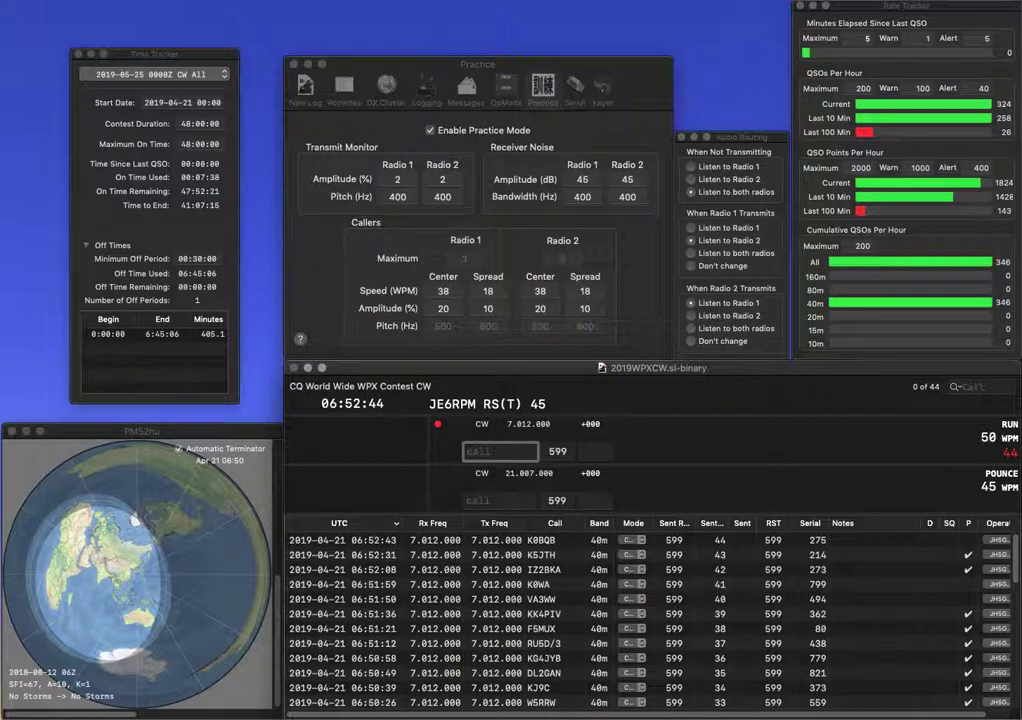
text(PY2AA)
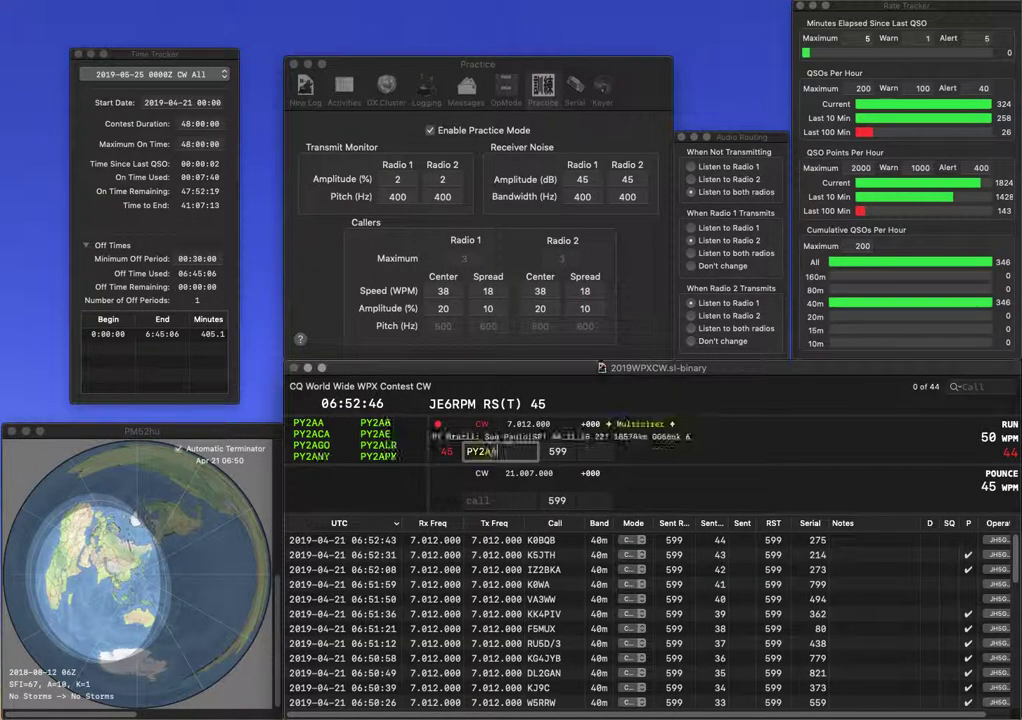
key(space)
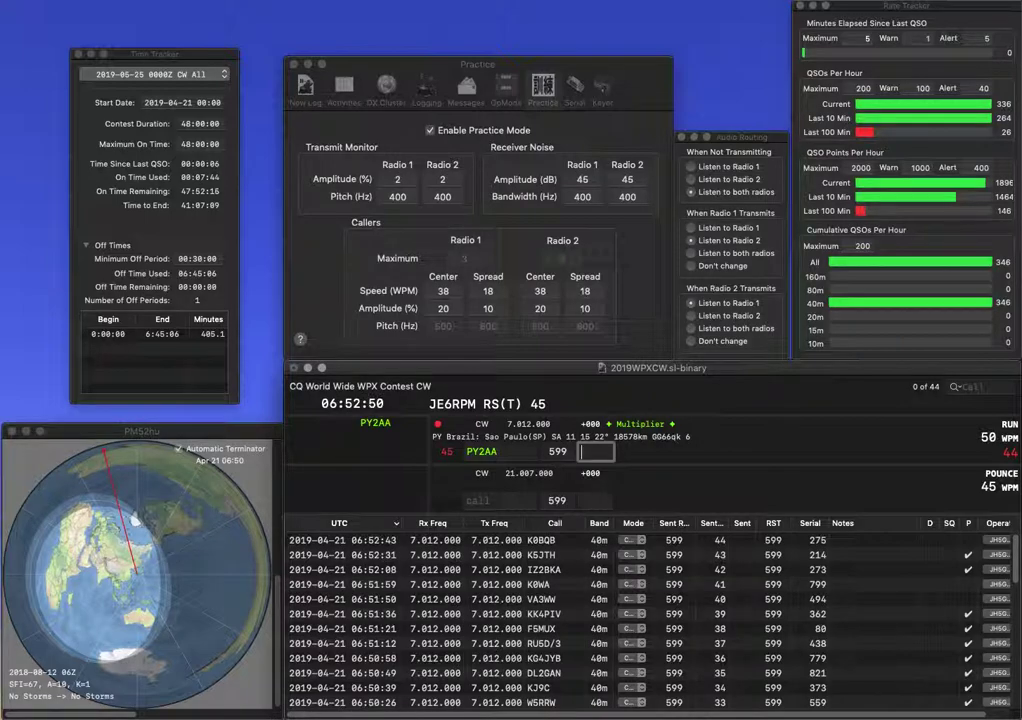
text(478)
key(Return)
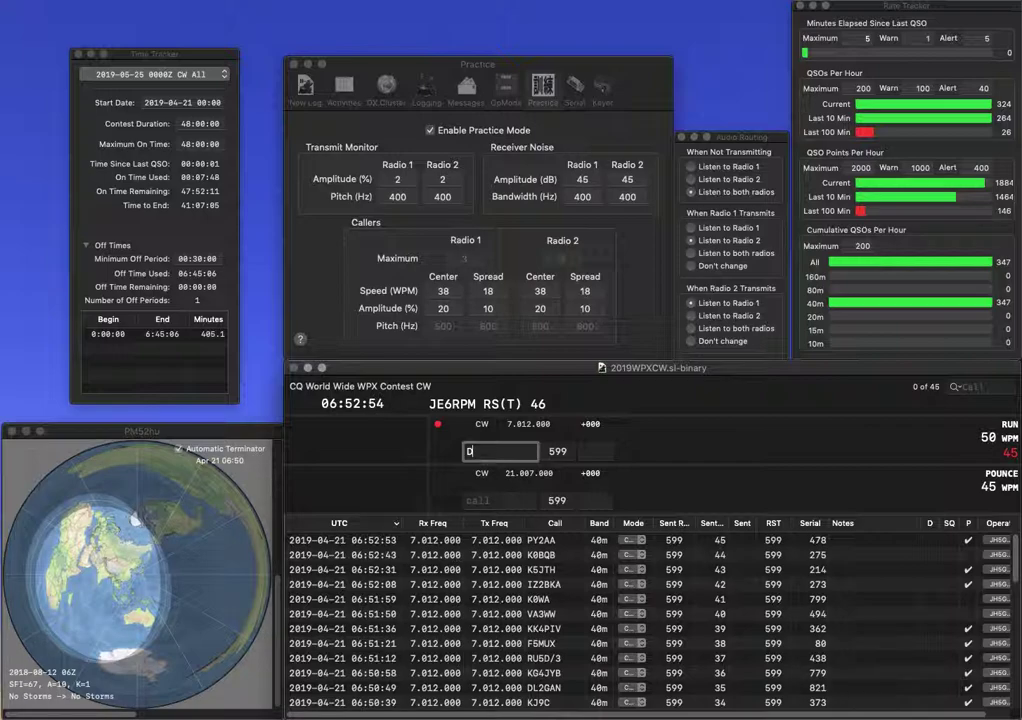
text(DH1UVS)
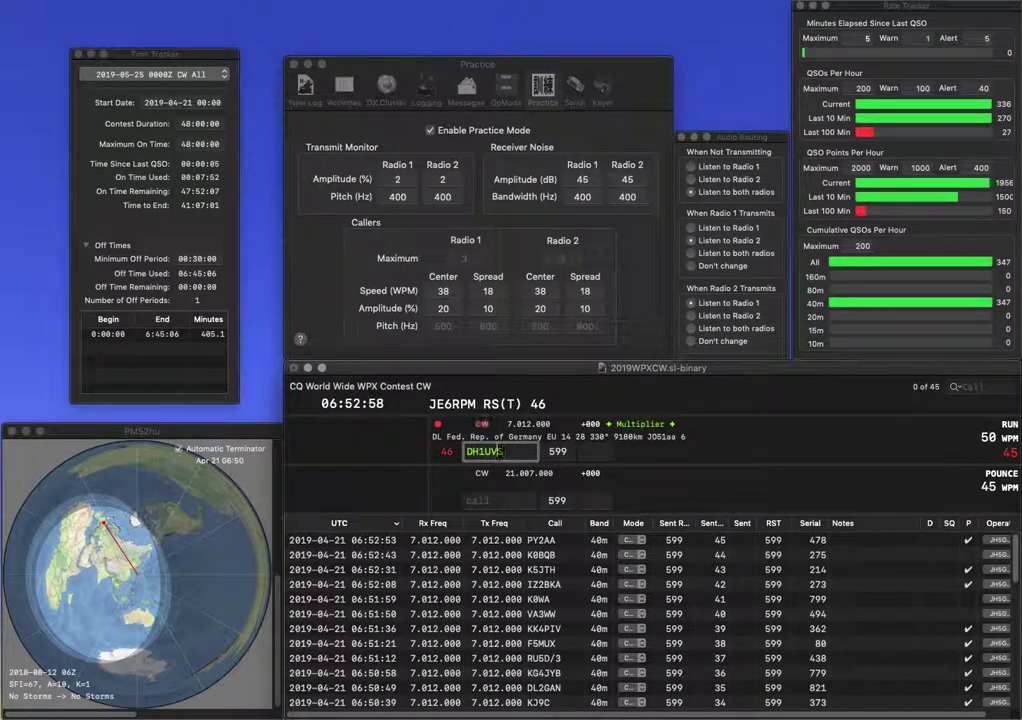
key(BackSpace)
key(BackSpace)
text(VW)
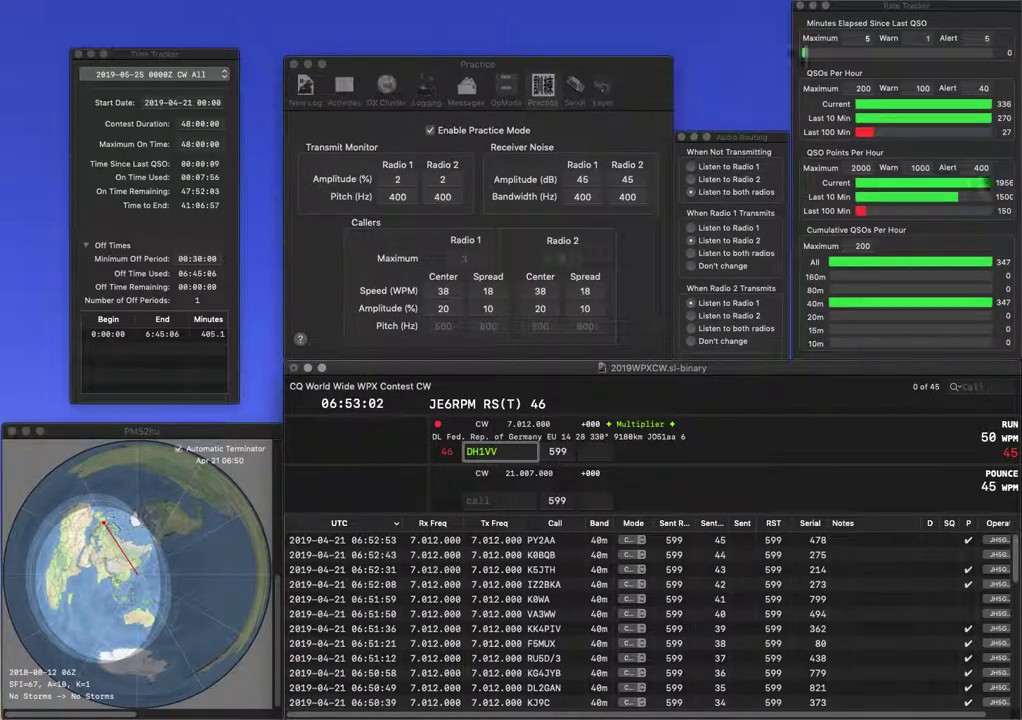
key(BackSpace)
text(U)
key(Return)
key(Home)
key(Delete)
text(HBH1)
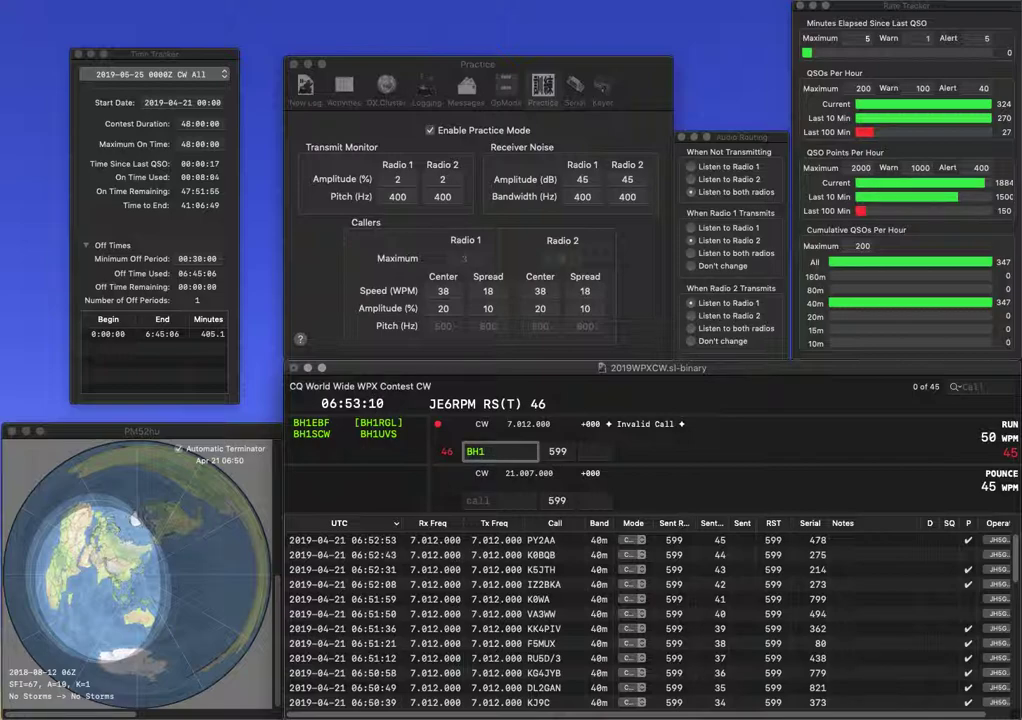
text(UVS)
key(space)
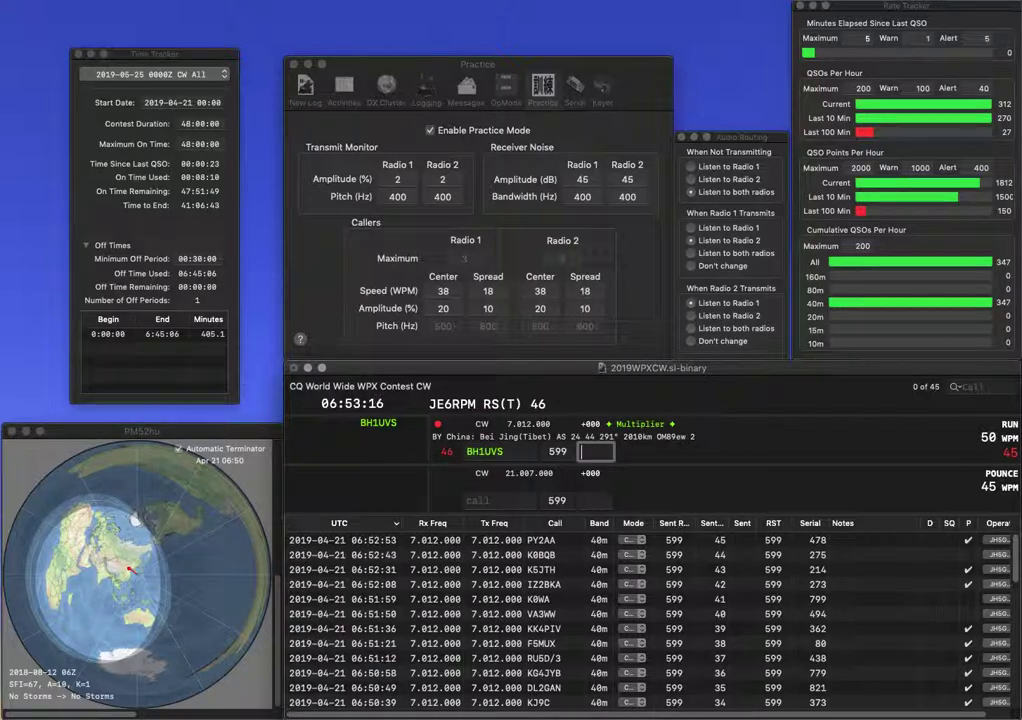
text(7)
key(Return)
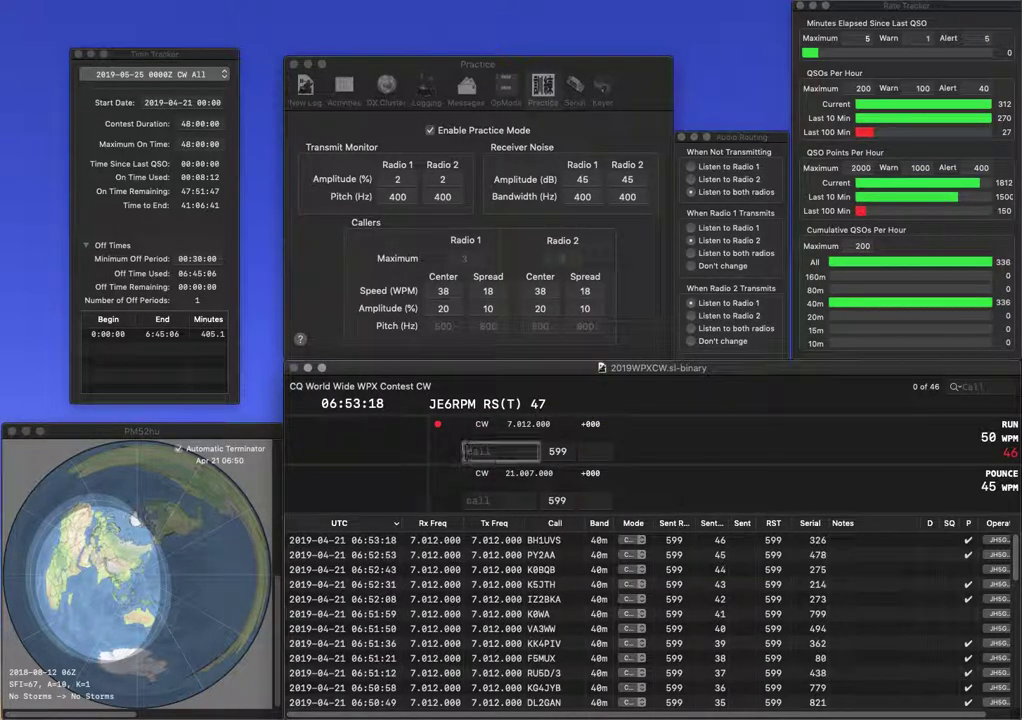
- Log a contact on the Run radio with DO7CED and received serial number 795
text(DO)
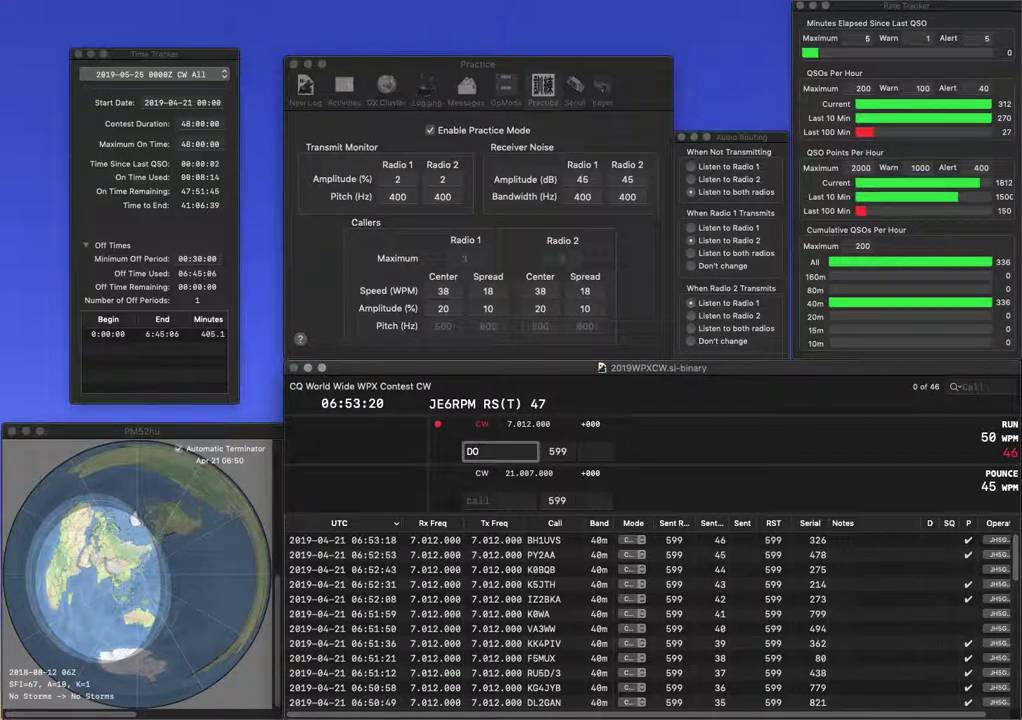
text(7CED)
key(space)
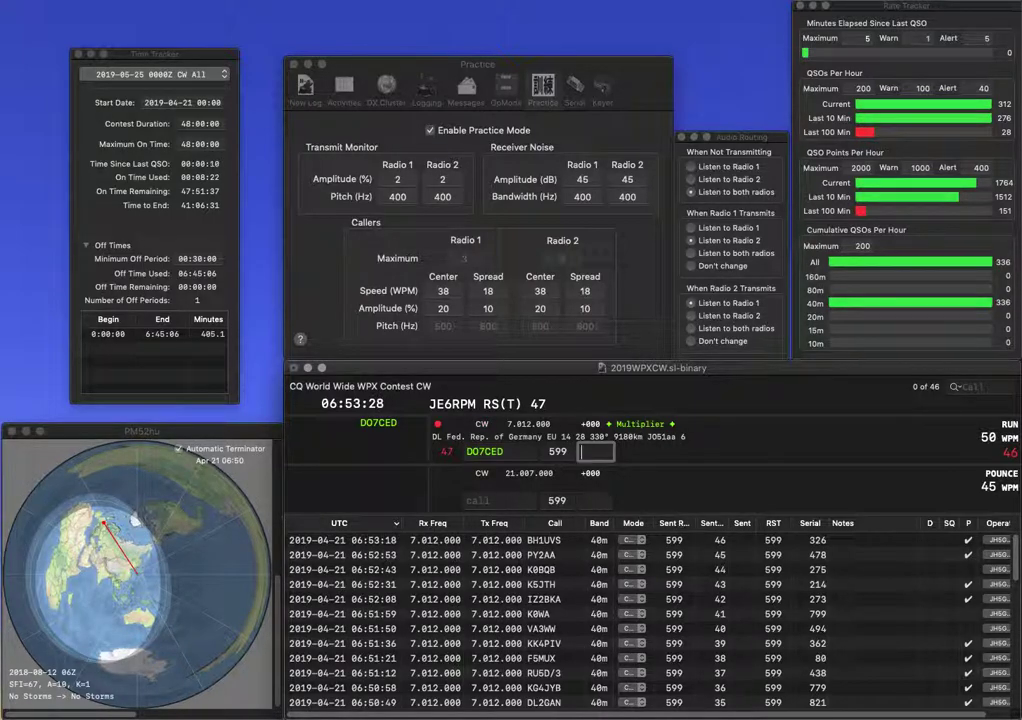
text(95)
key(Return)
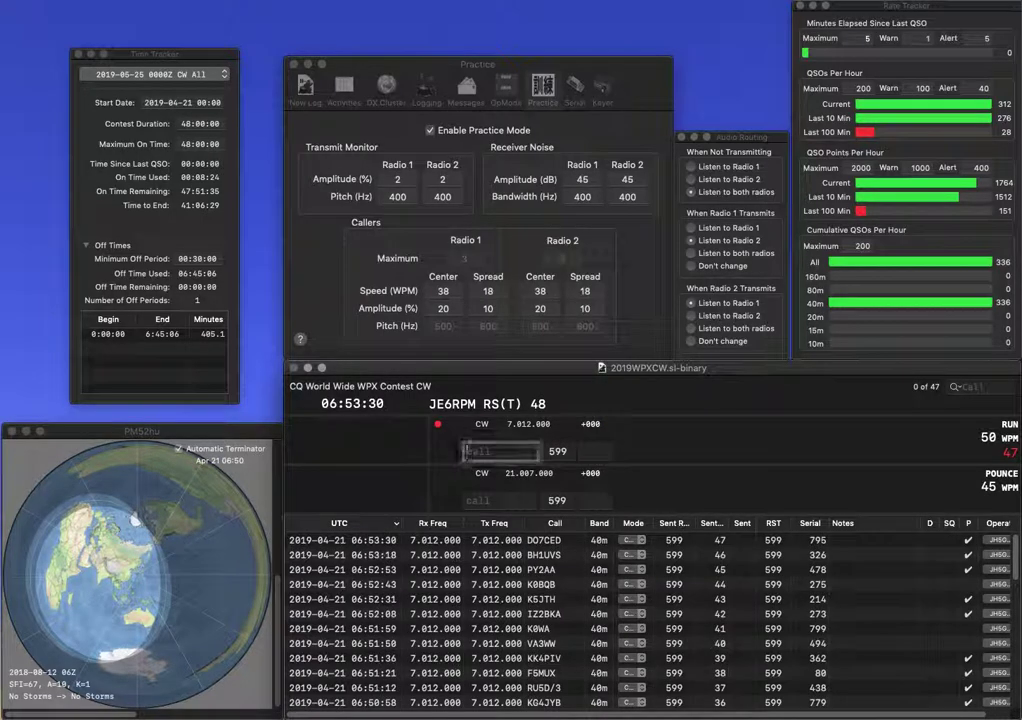
text(PY1)
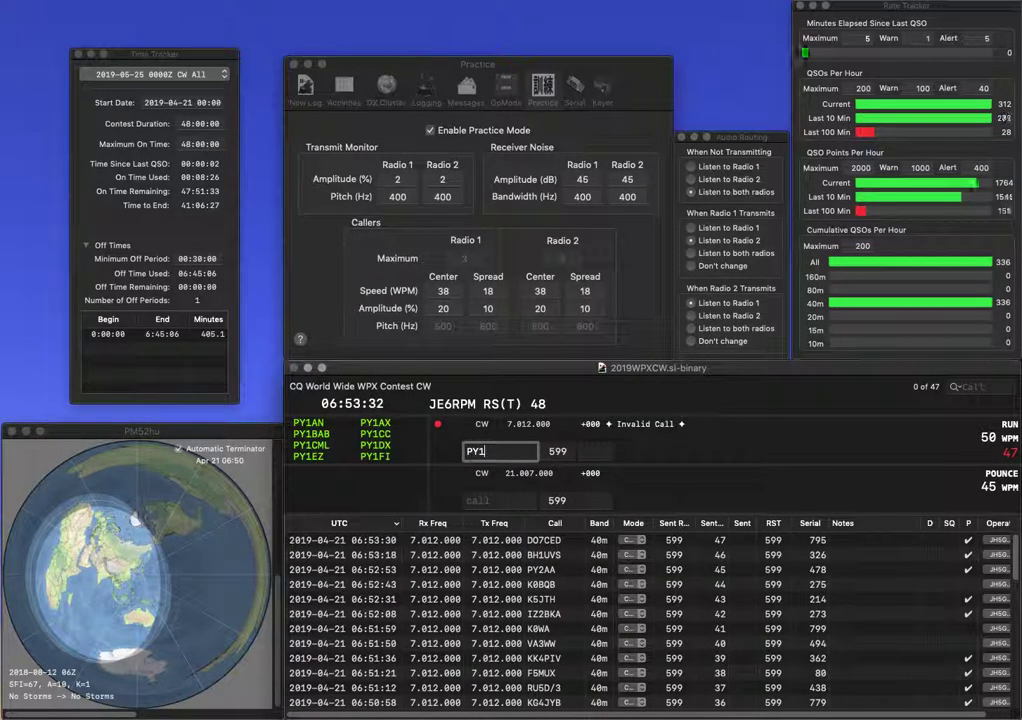
text(YU)
key(space)
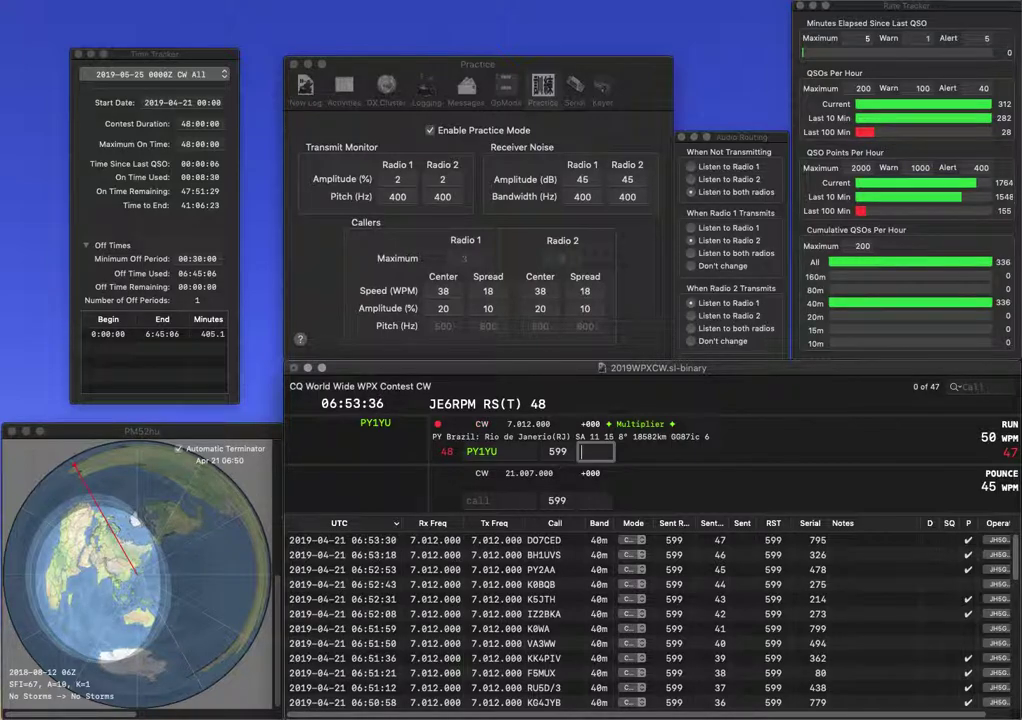
text(6)
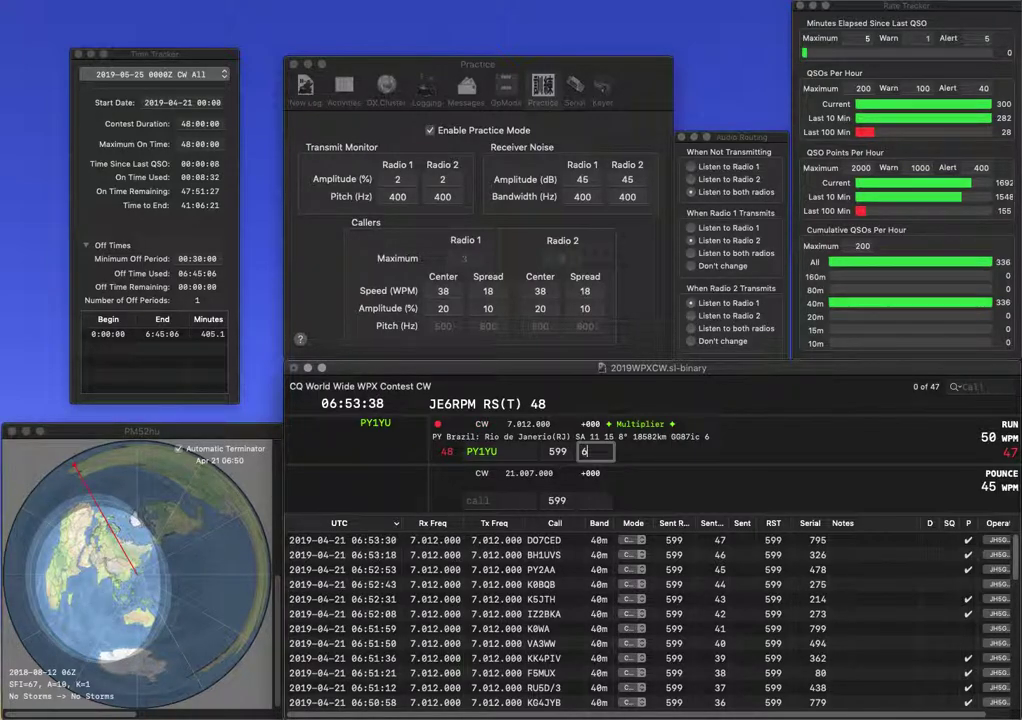
text(15)
key(Return)
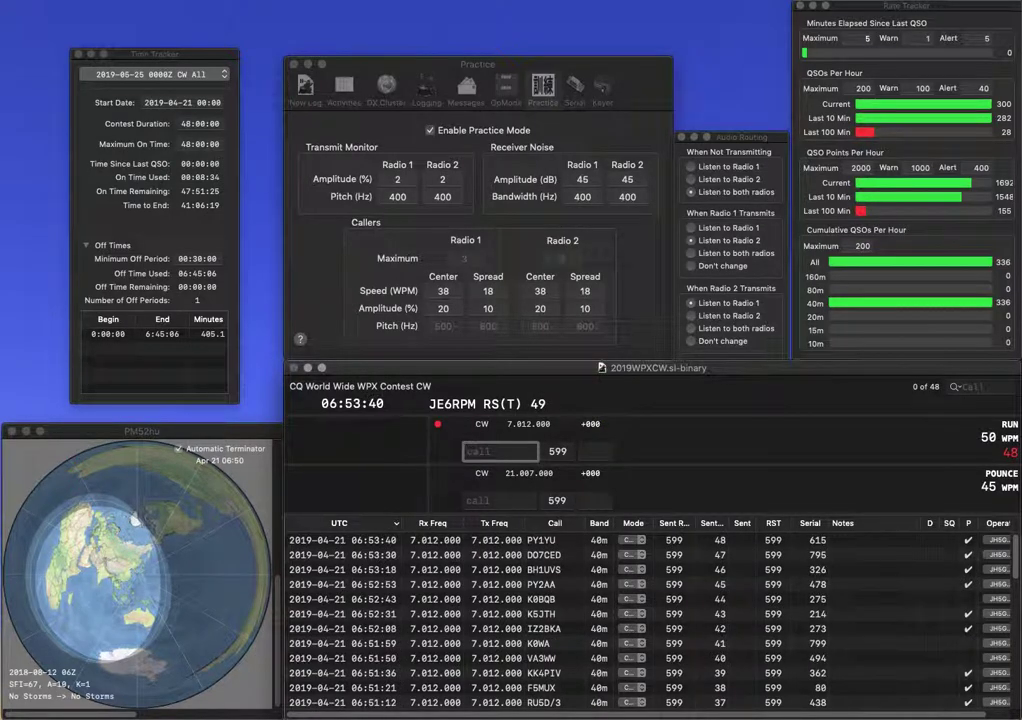
text(K8AO)
key(Return)
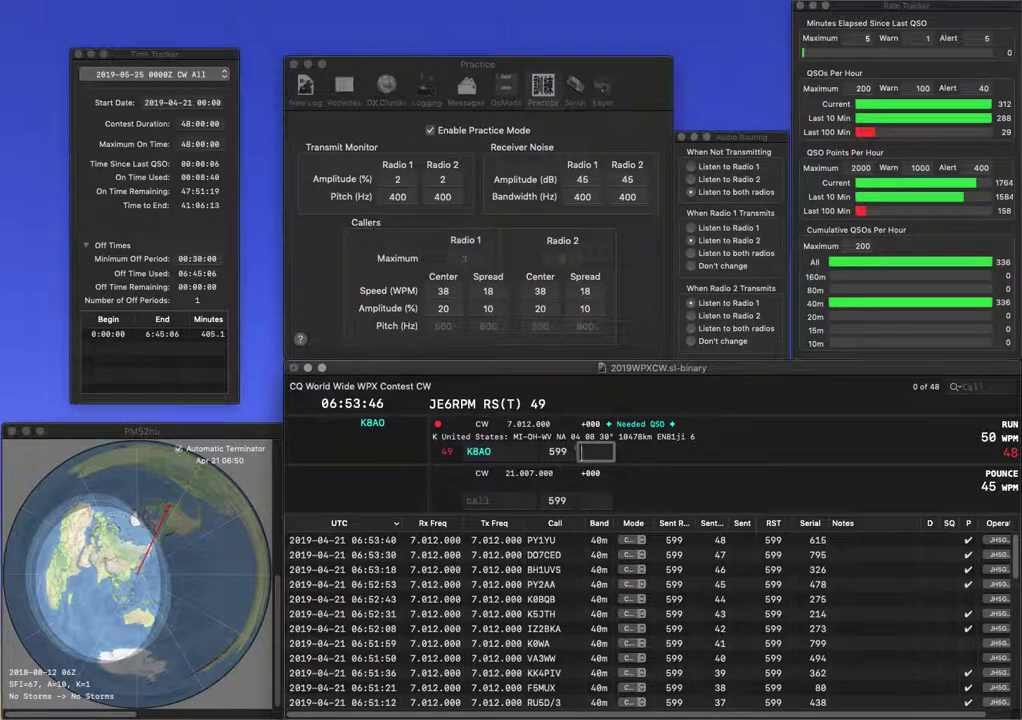
text(492)
key(Return)
text(JA1E)
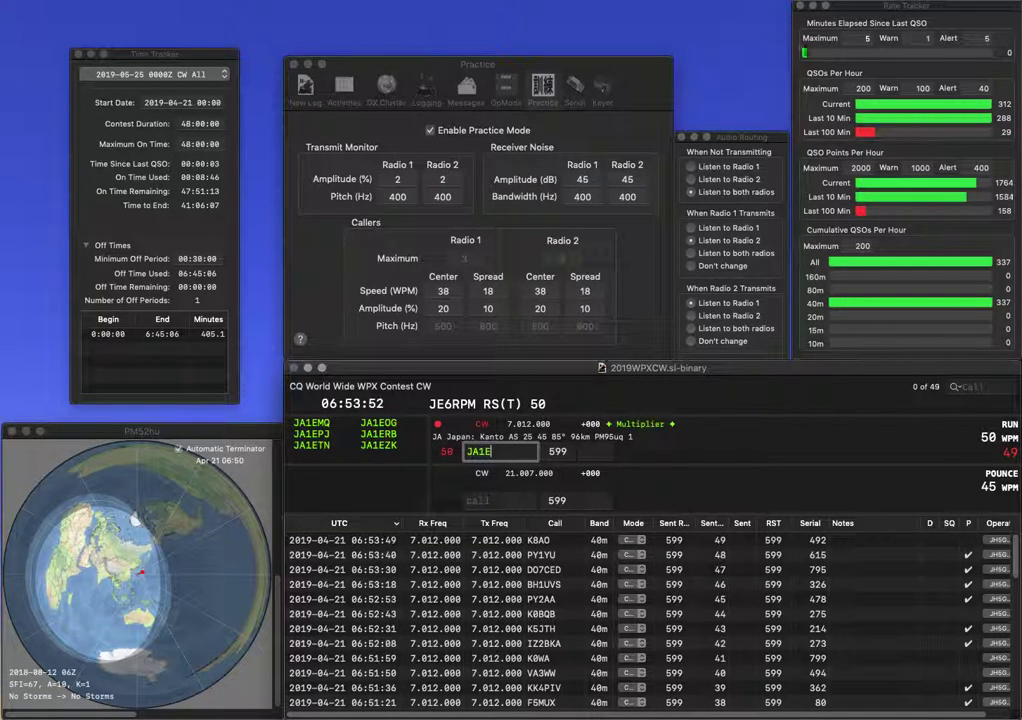
text(OG)
key(Return)
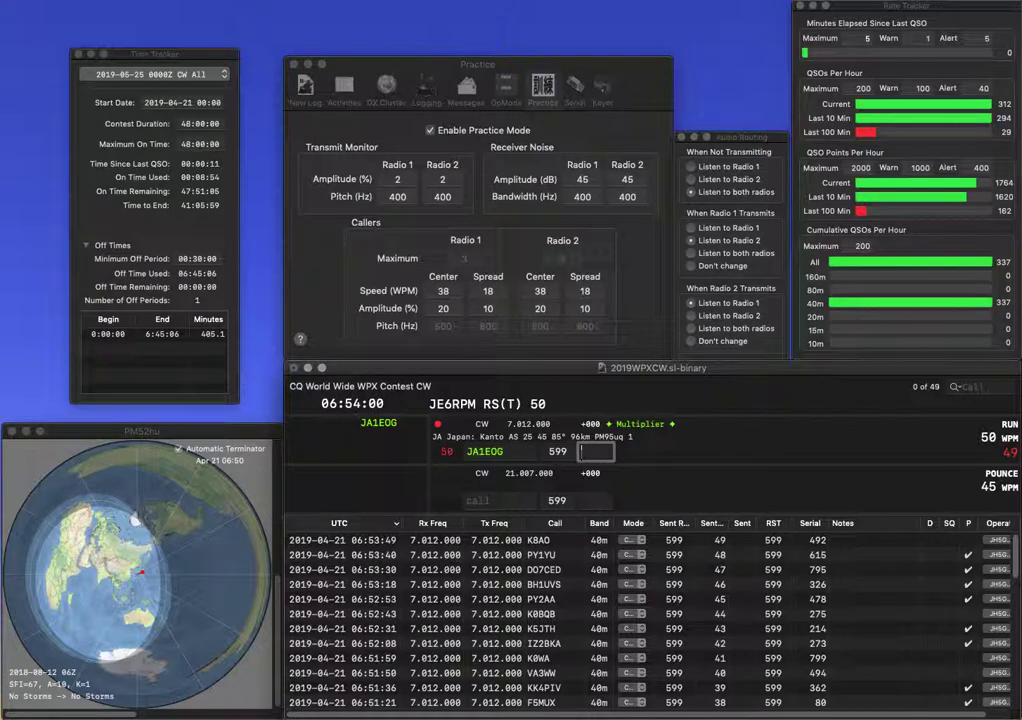
text(88)
key(Return)
text(K8PI)
key(space)
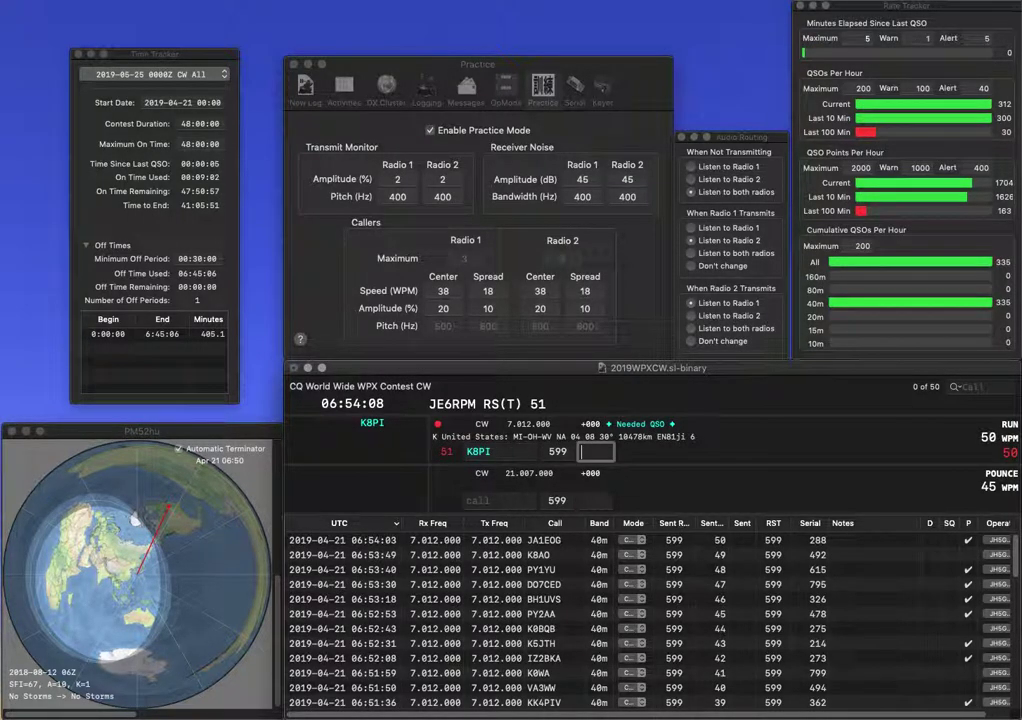
text(386)
key(Return)
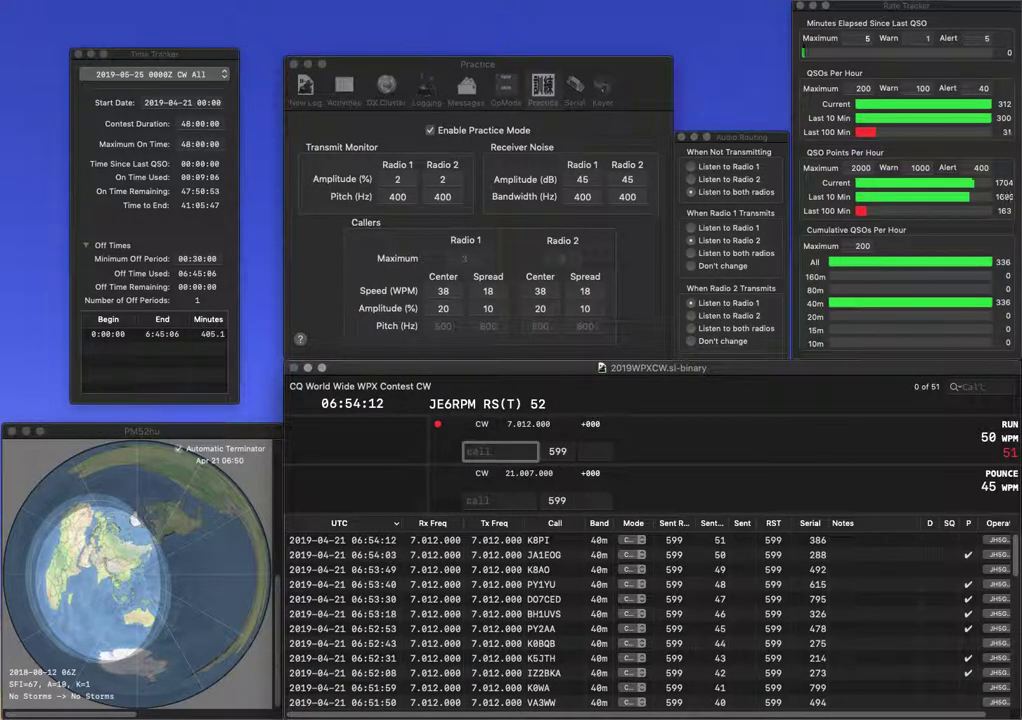
text(PU2P)
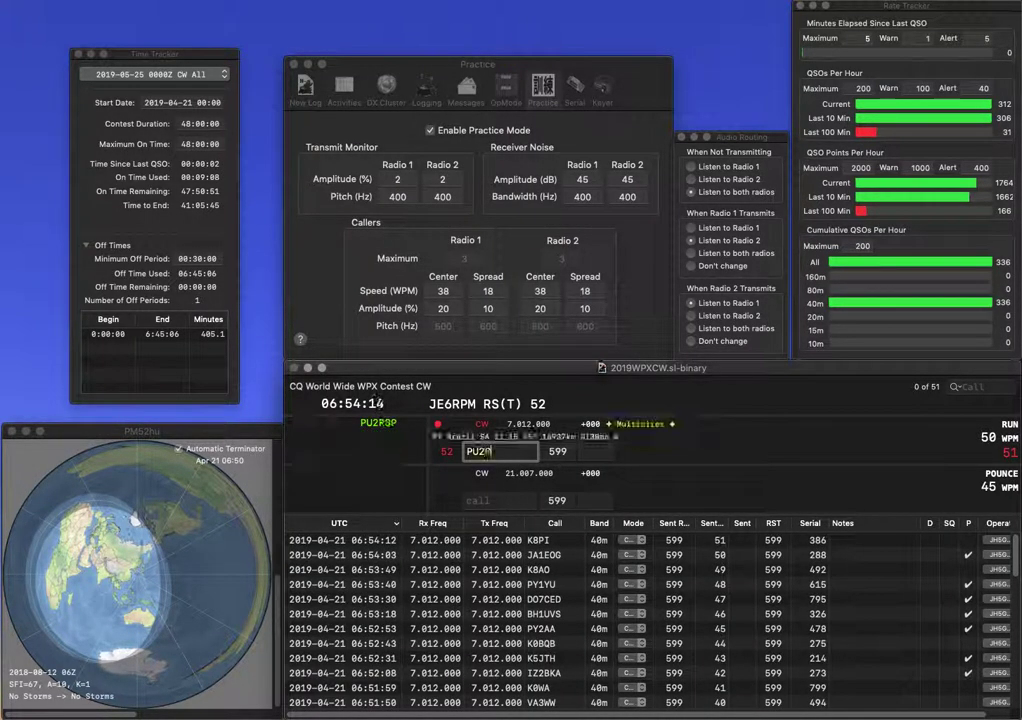
text(SP)
key(Return)
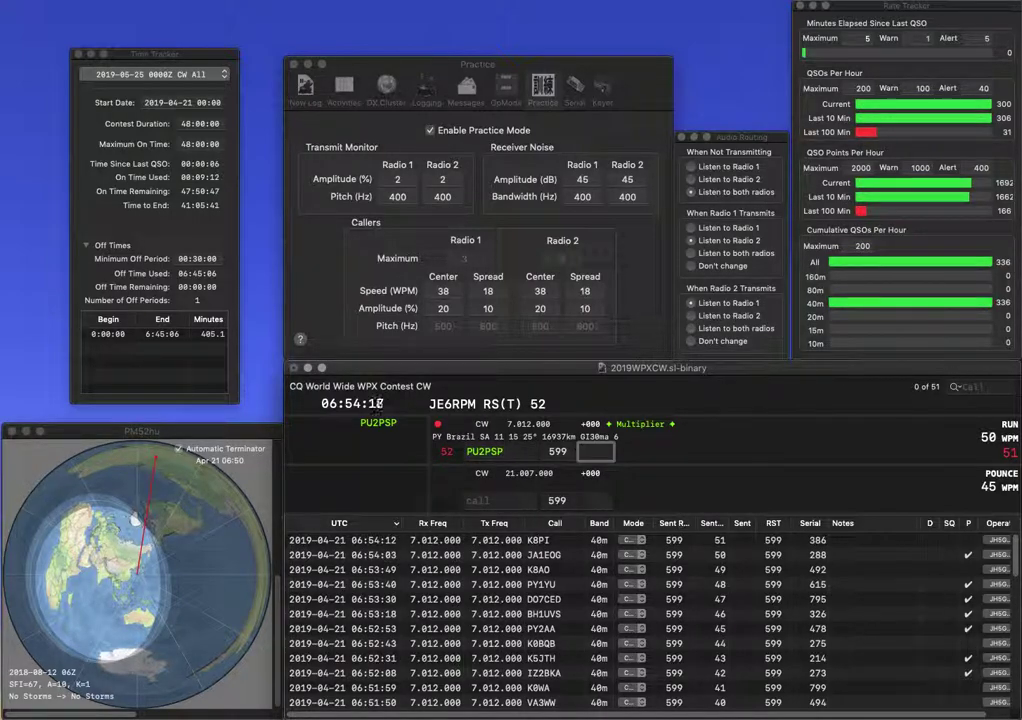
text(767)
key(Return)
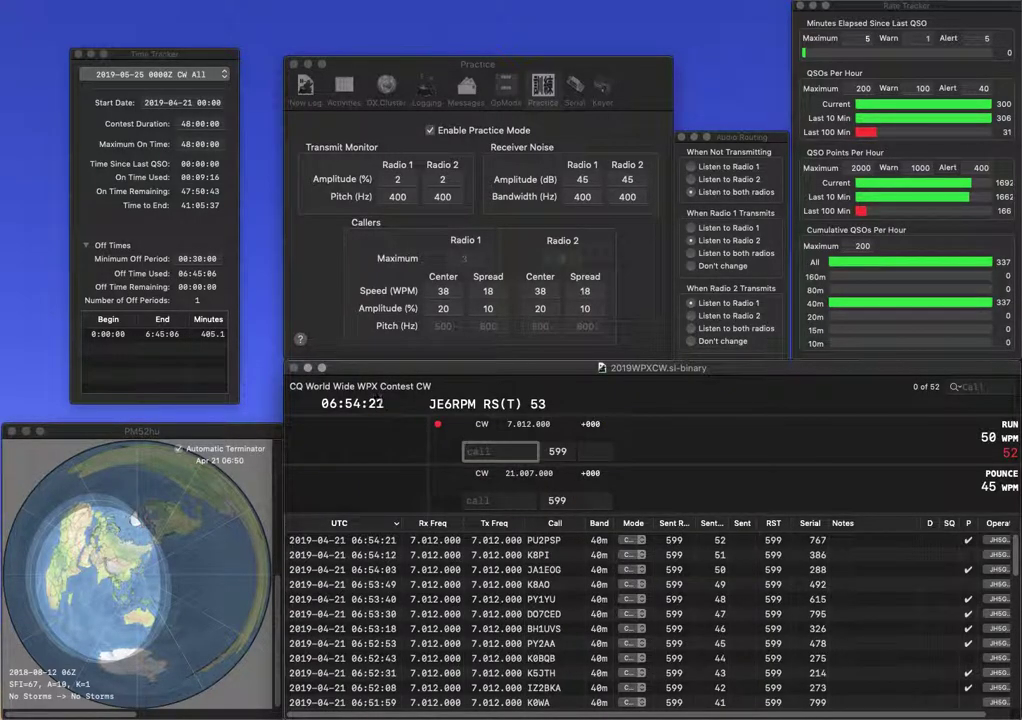
- Log a contact on the Run radio with OL100A and received serial number 29
text(OL1)
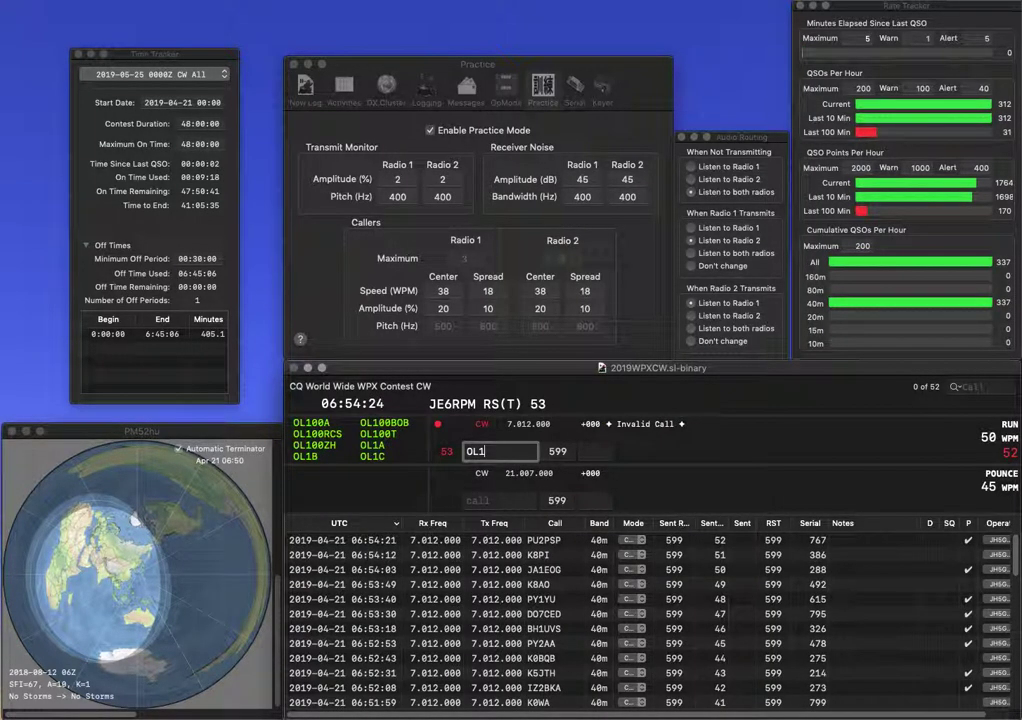
text(00A)
key(space)
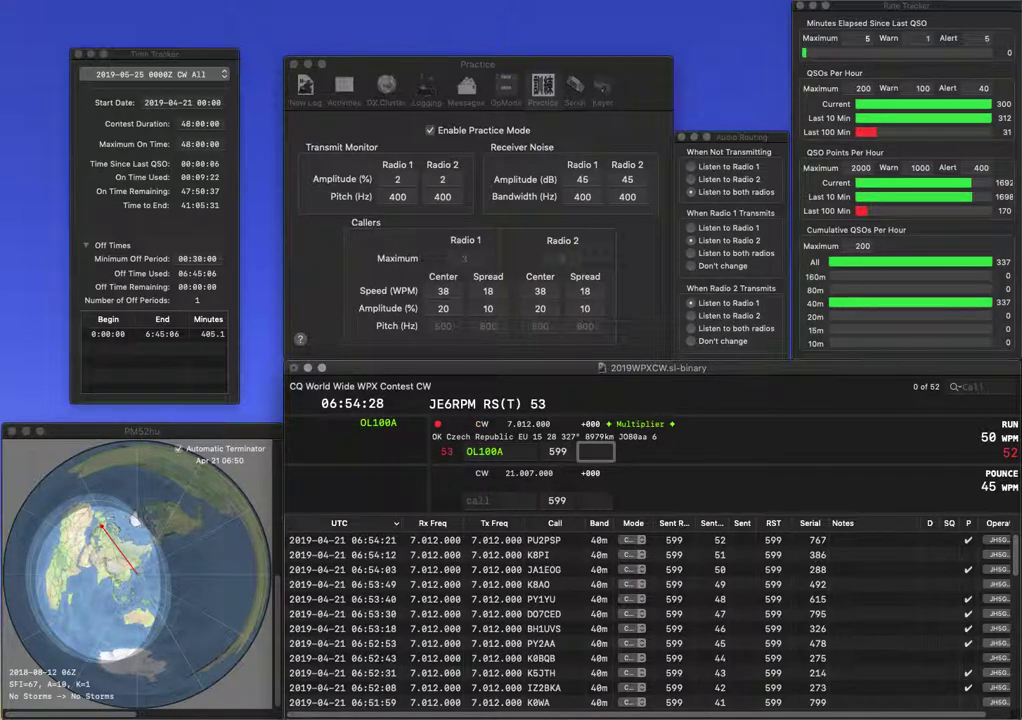
text(29)
key(Return)
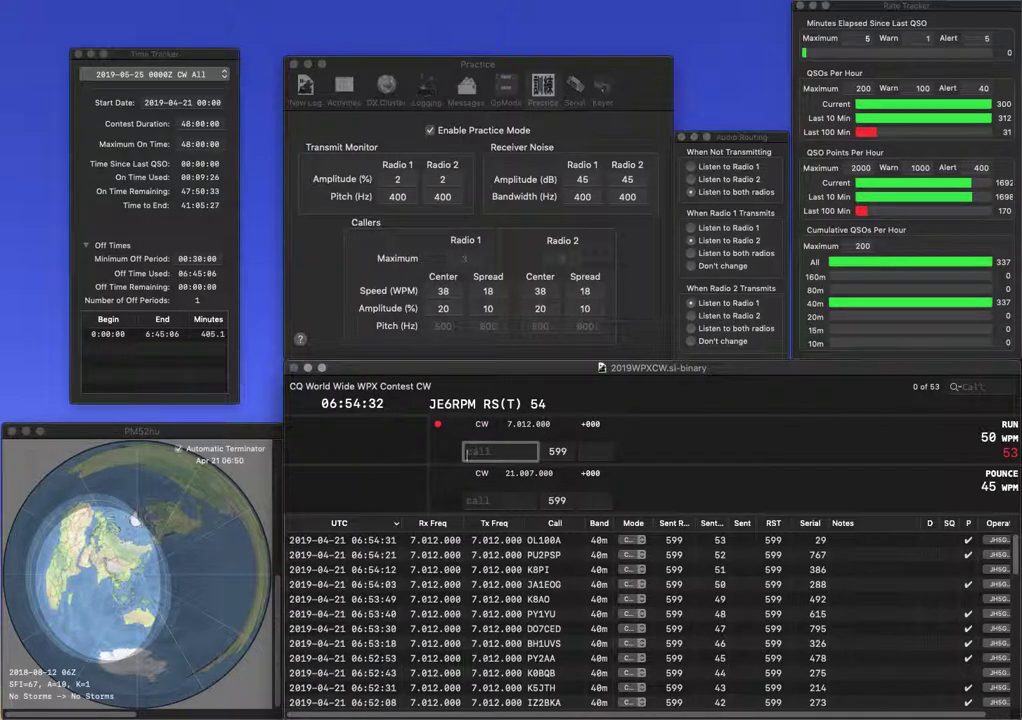
- Log a contact on the Run radio with LZ1D and received serial number 100
text(LZ1D)
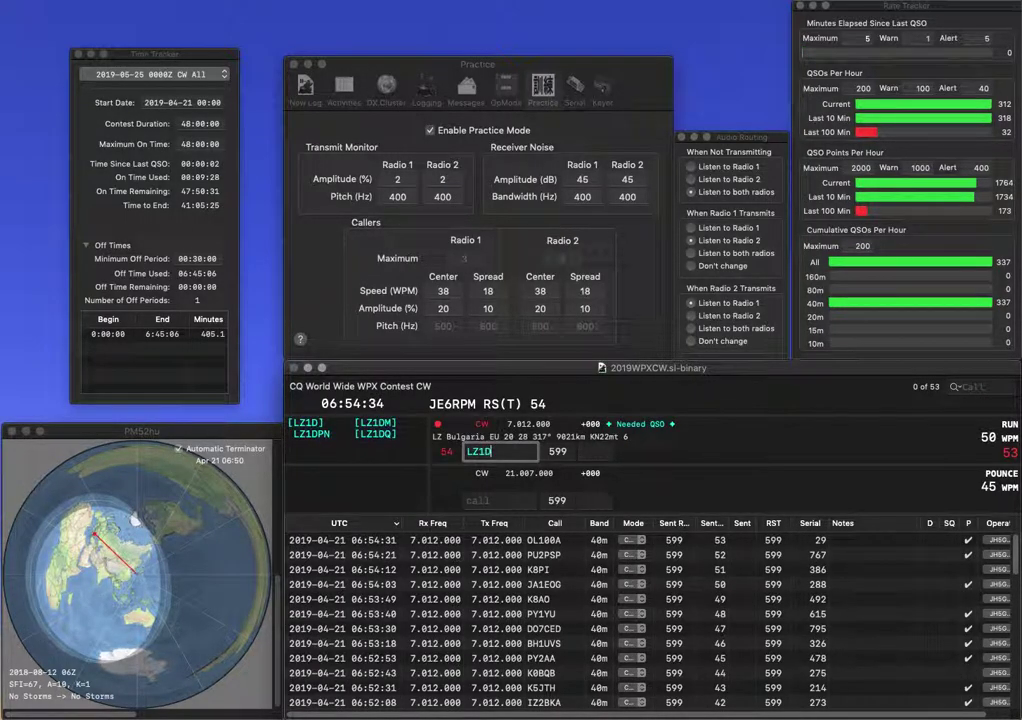
key(Return)
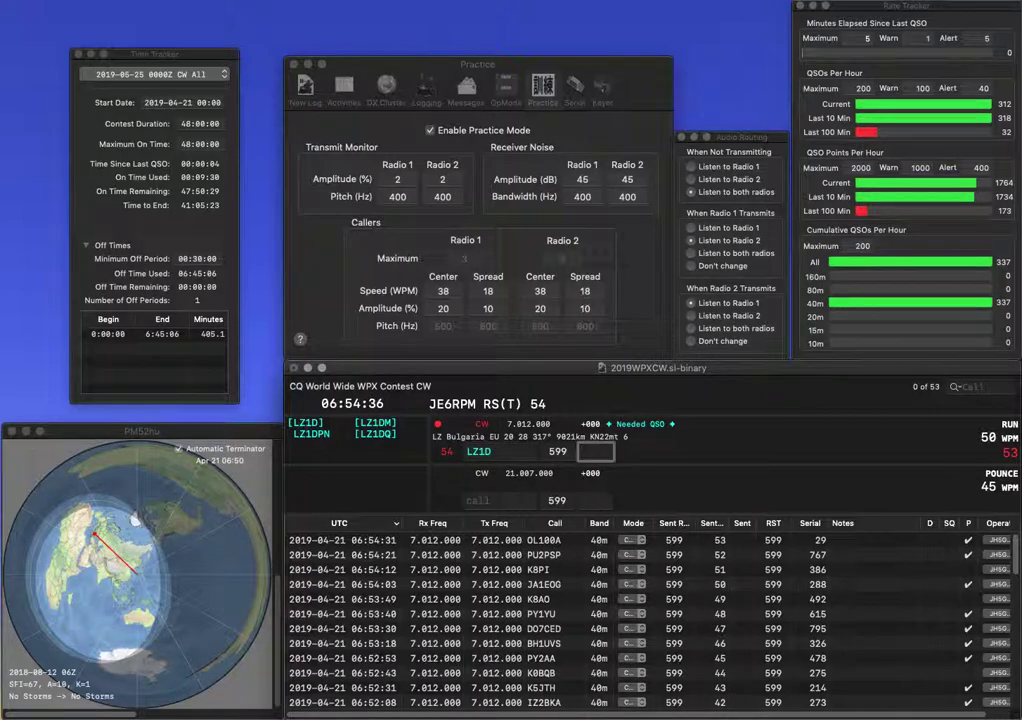
text(100)
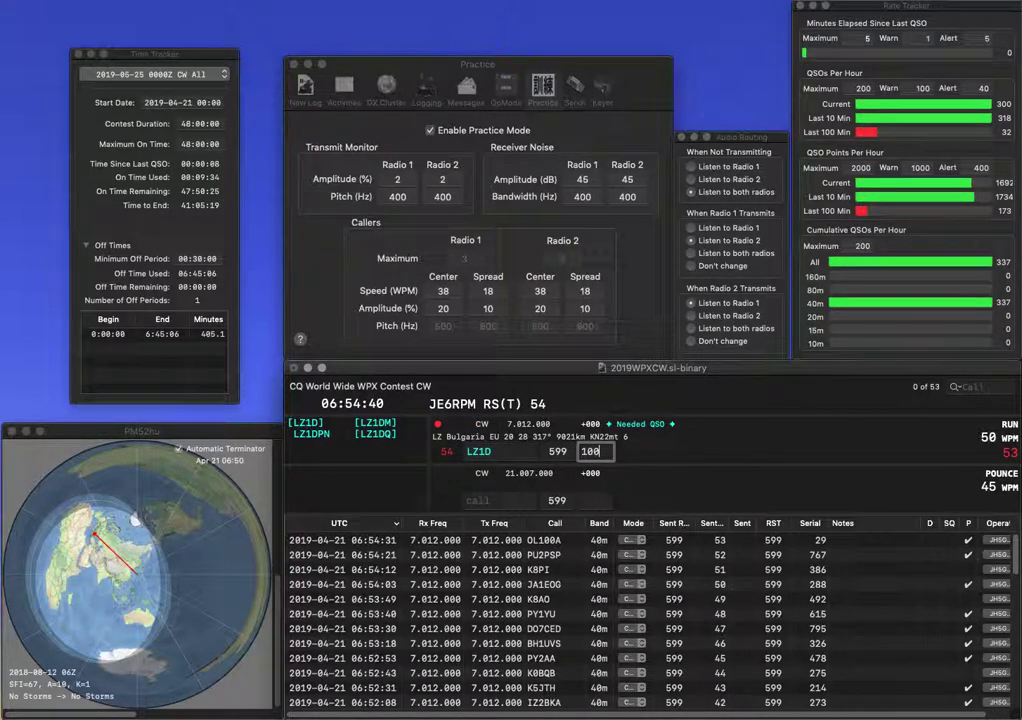
key(Return)
text(KE)
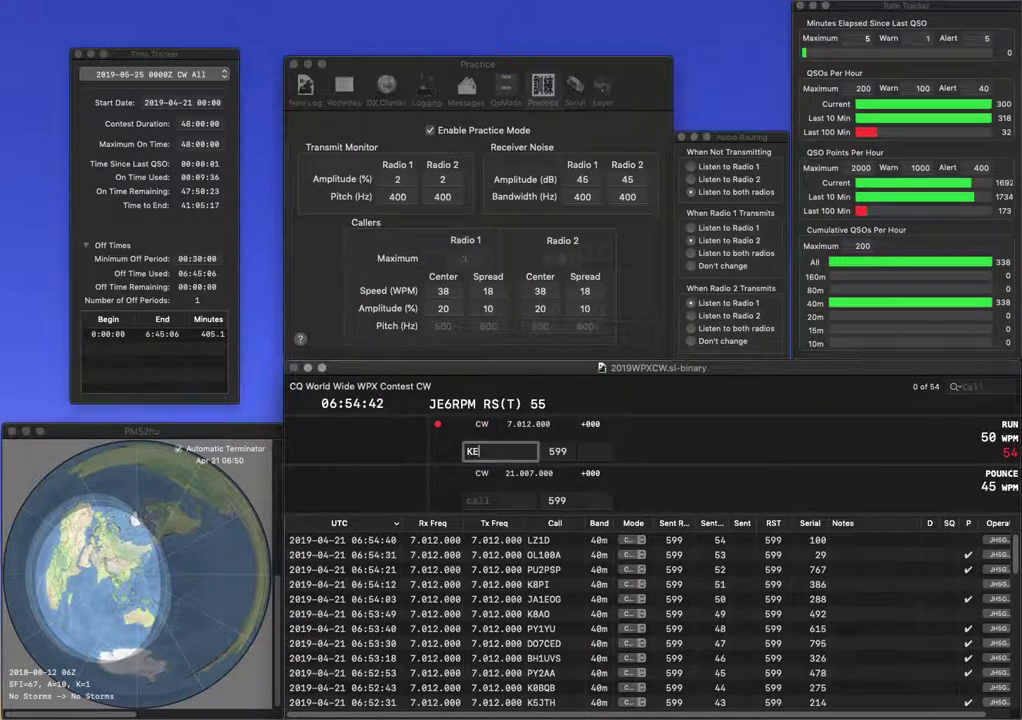
text(8BII)
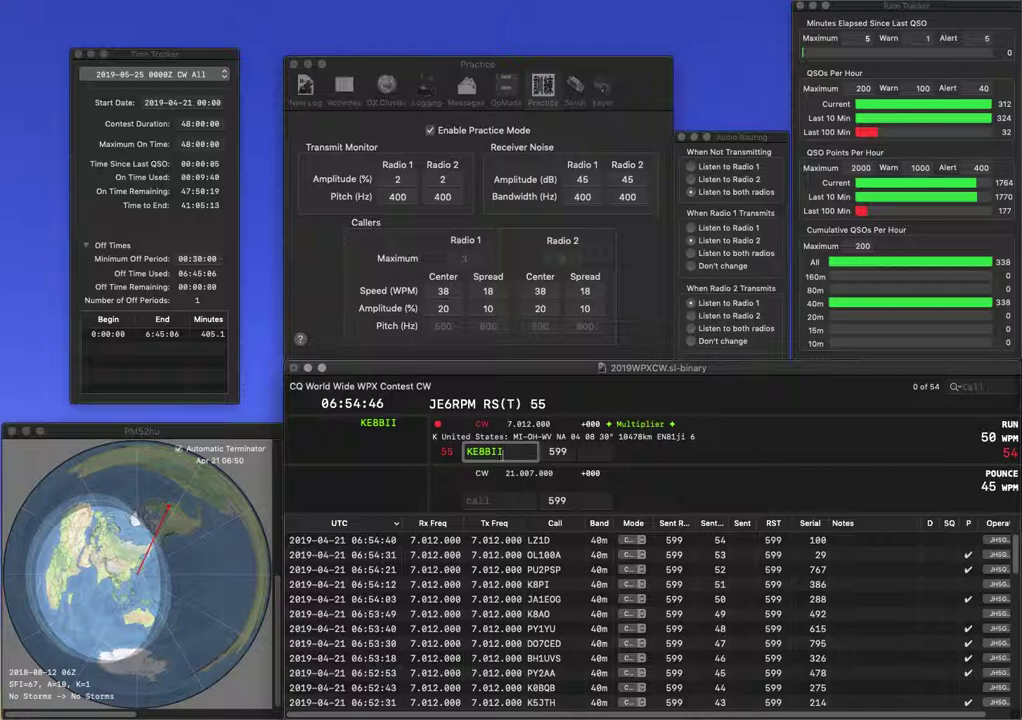
key(Tab)
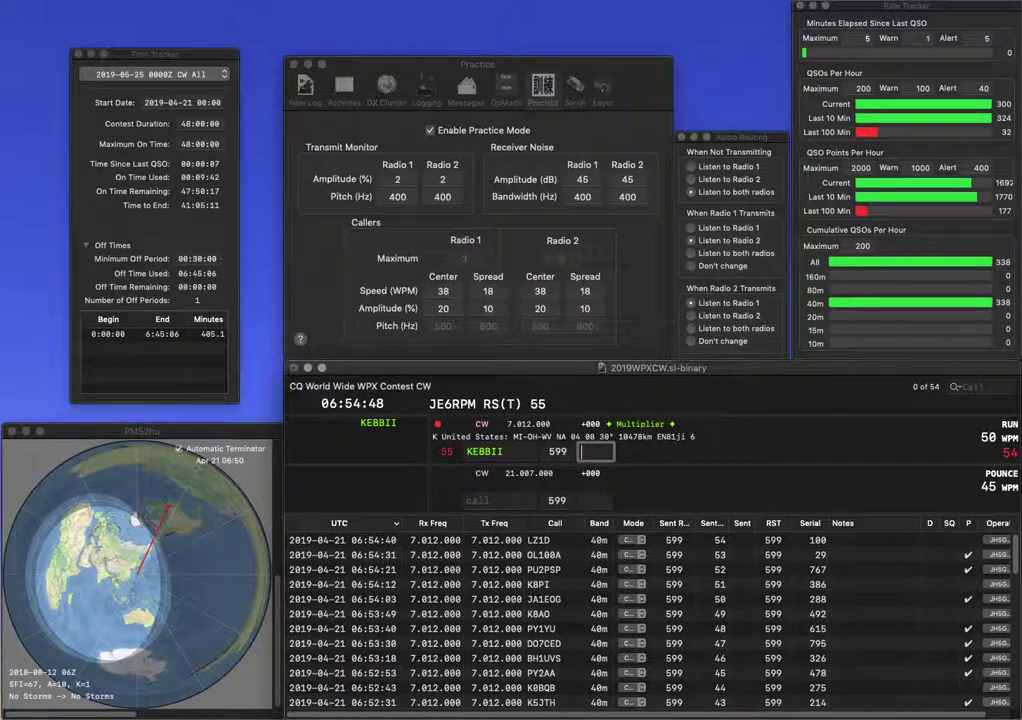
text(409)
key(Return)
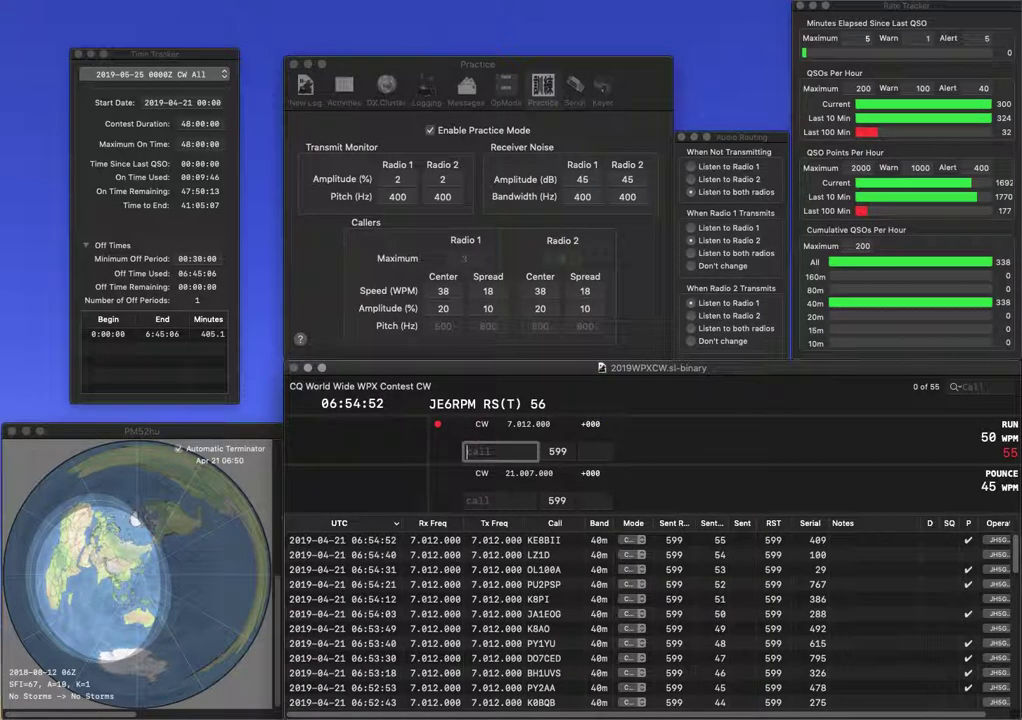
- Log a contact on the Run radio with KI4NSP and received serial number 254
text(KI4NSP)
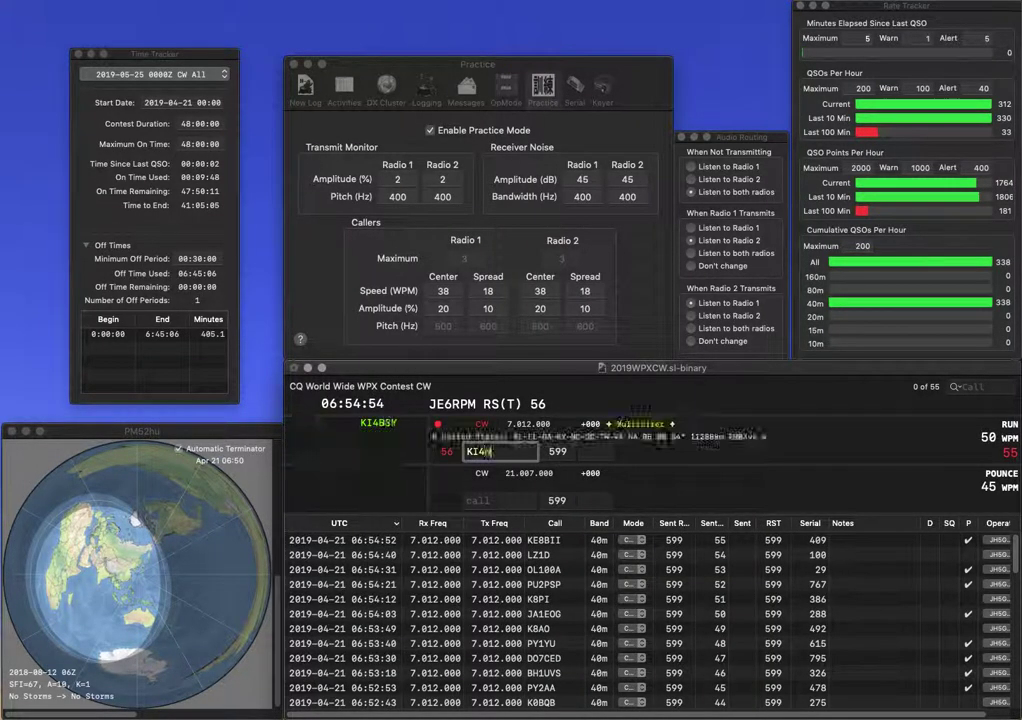
key(Return)
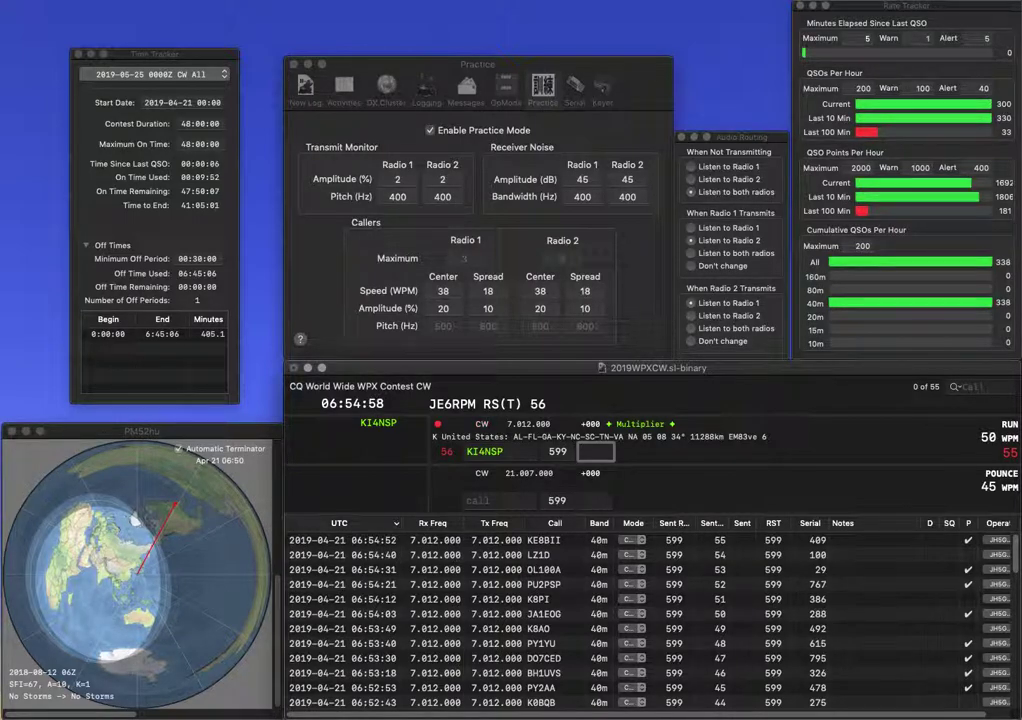
text(54)
key(Return)
- Log a contact on the Run radio with K6XV and received serial number 95
text(K6XV)
key(space)
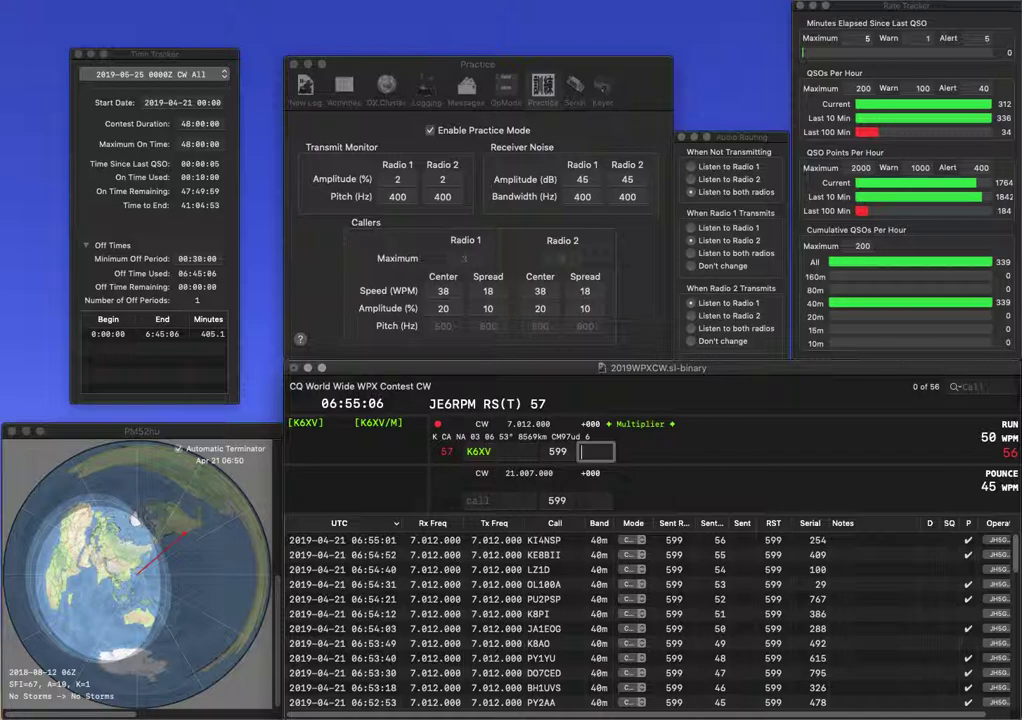
text(95)
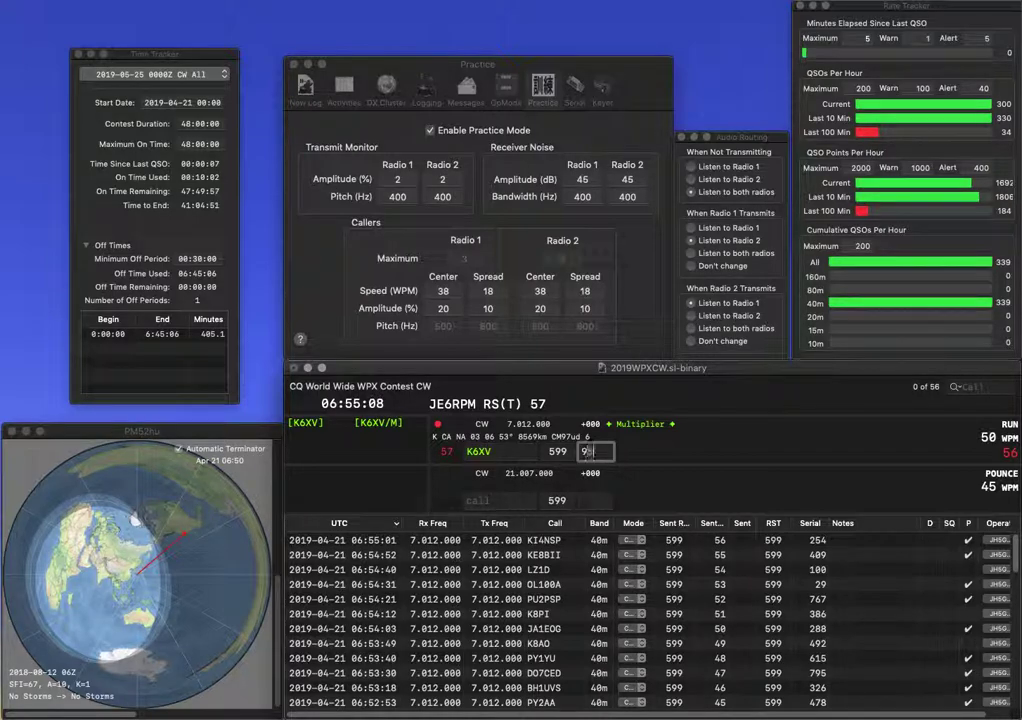
key(Return)
text(EA5)
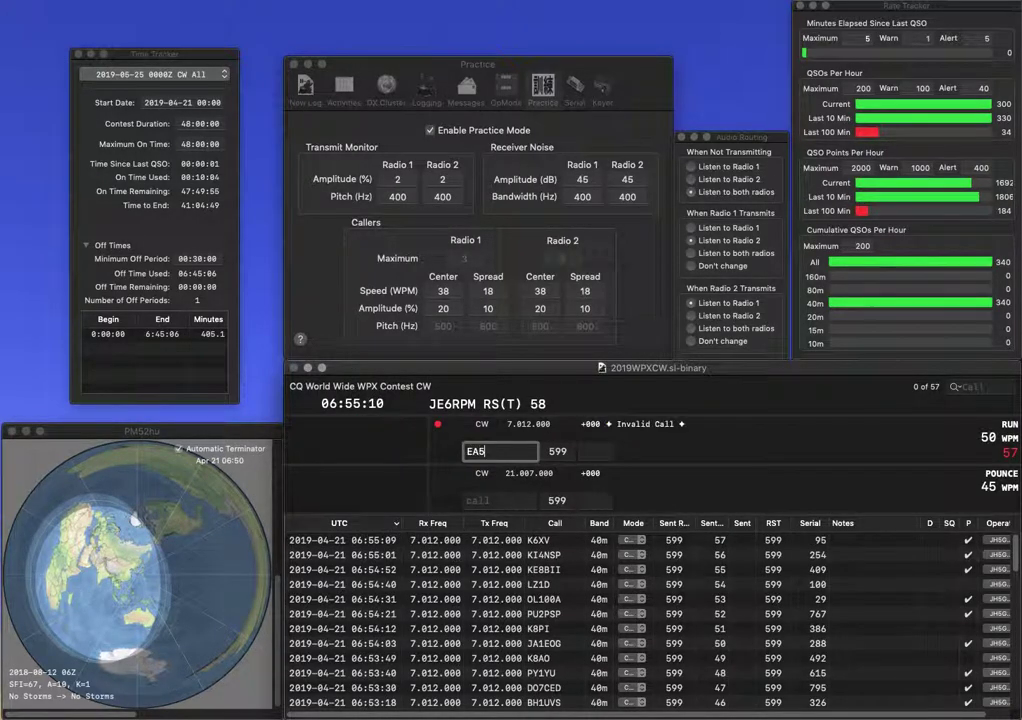
text(CTE)
key(Tab)
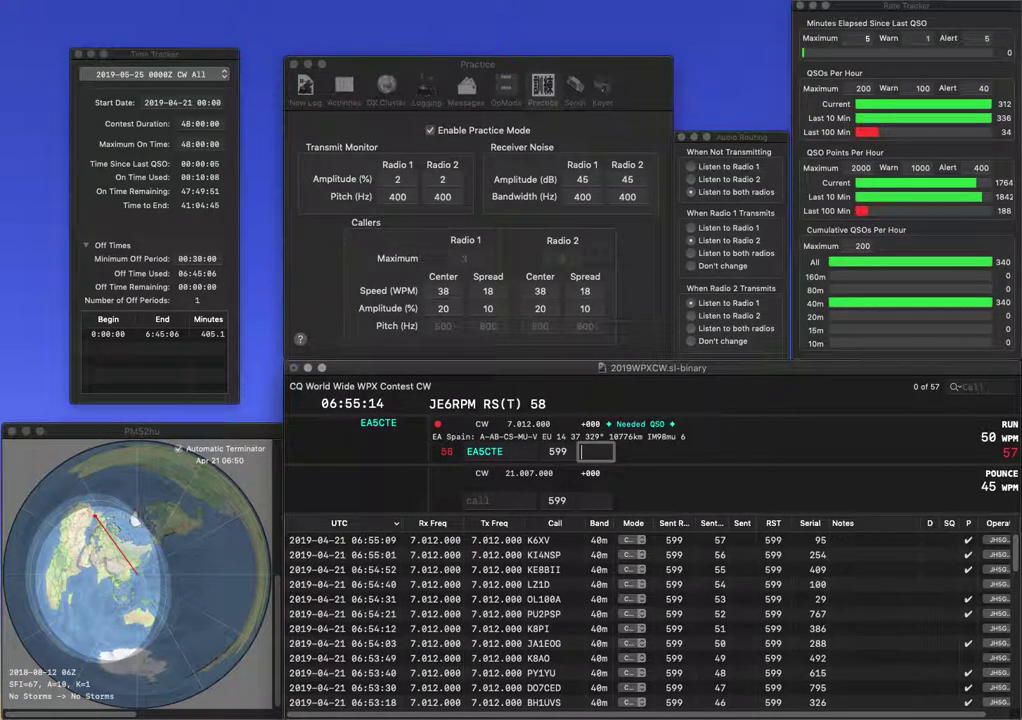
text(662)
key(Return)
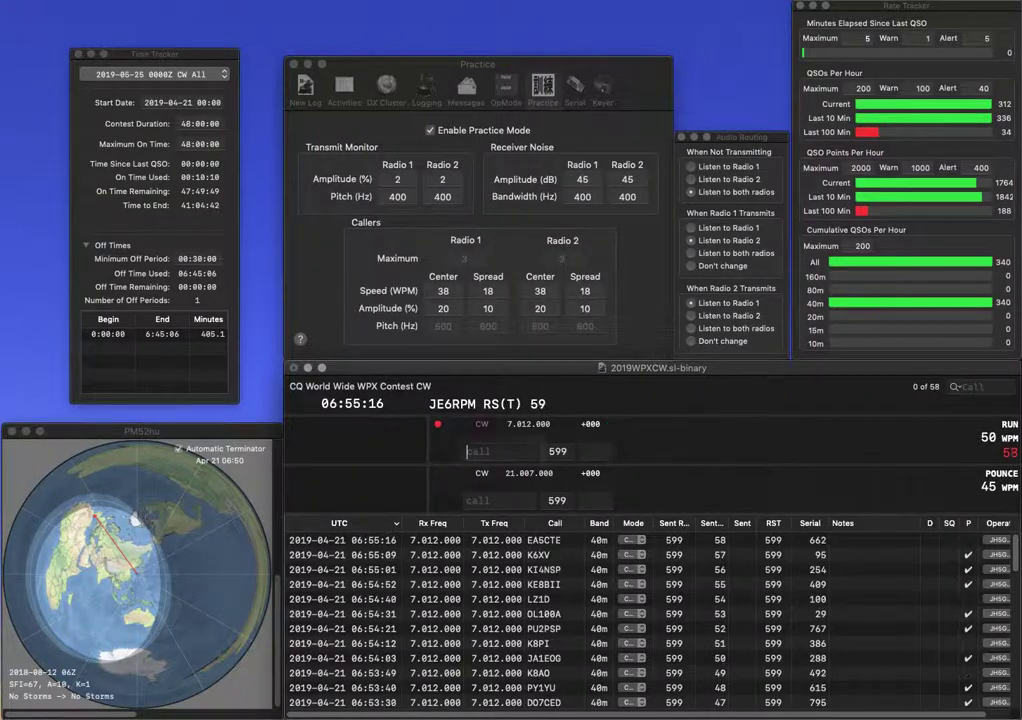
text(US)
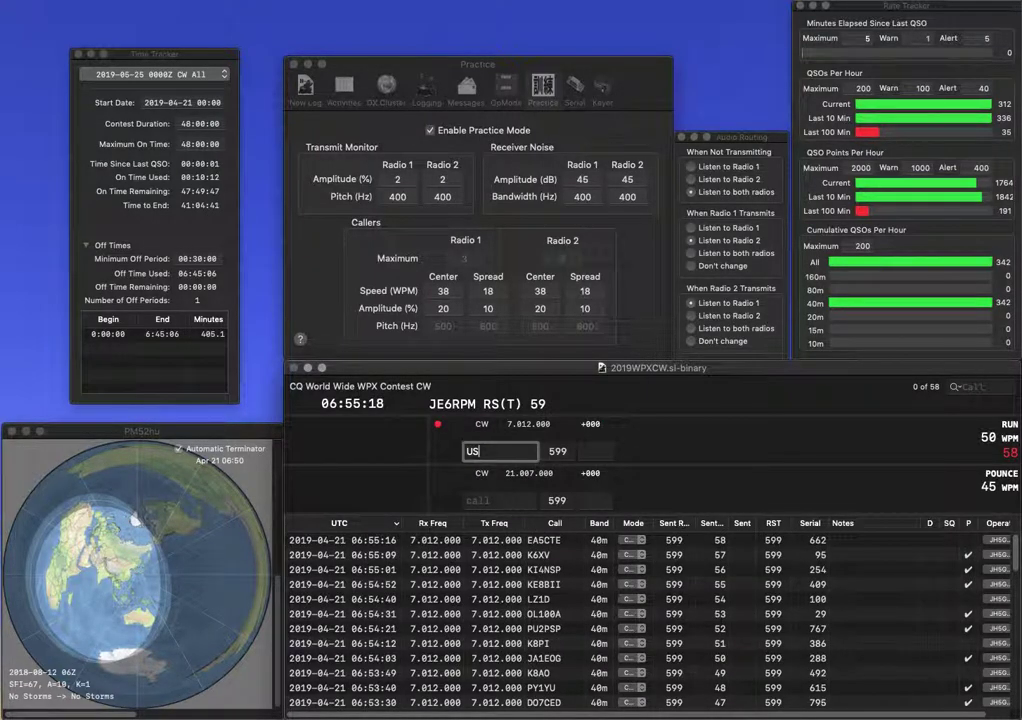
text(5UC)
key(space)
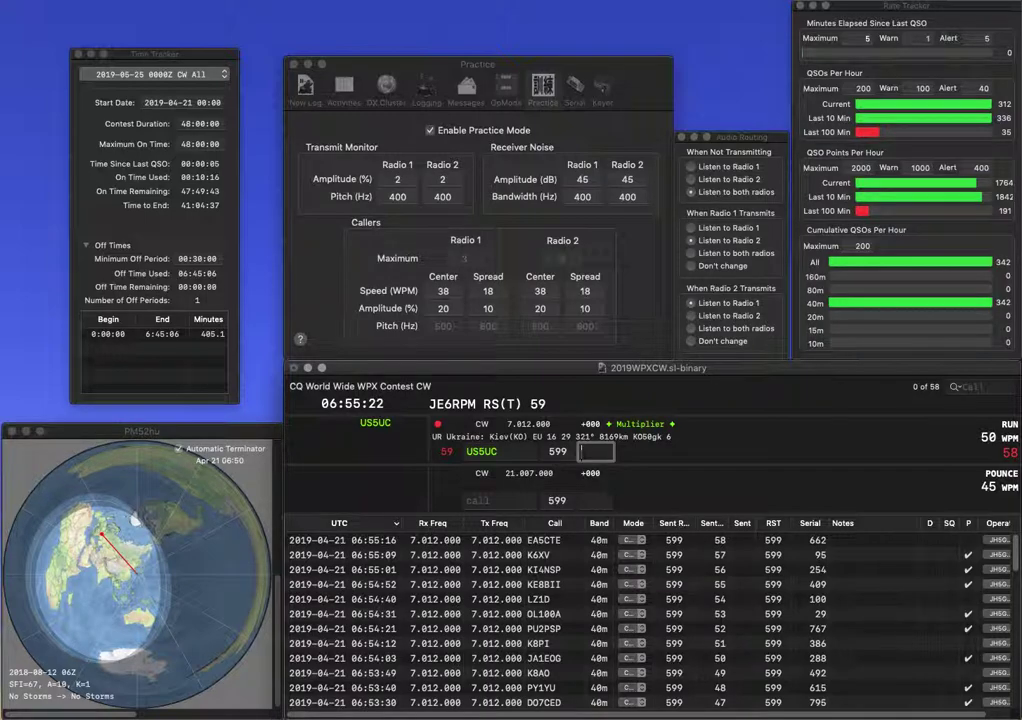
text(771)
key(Return)
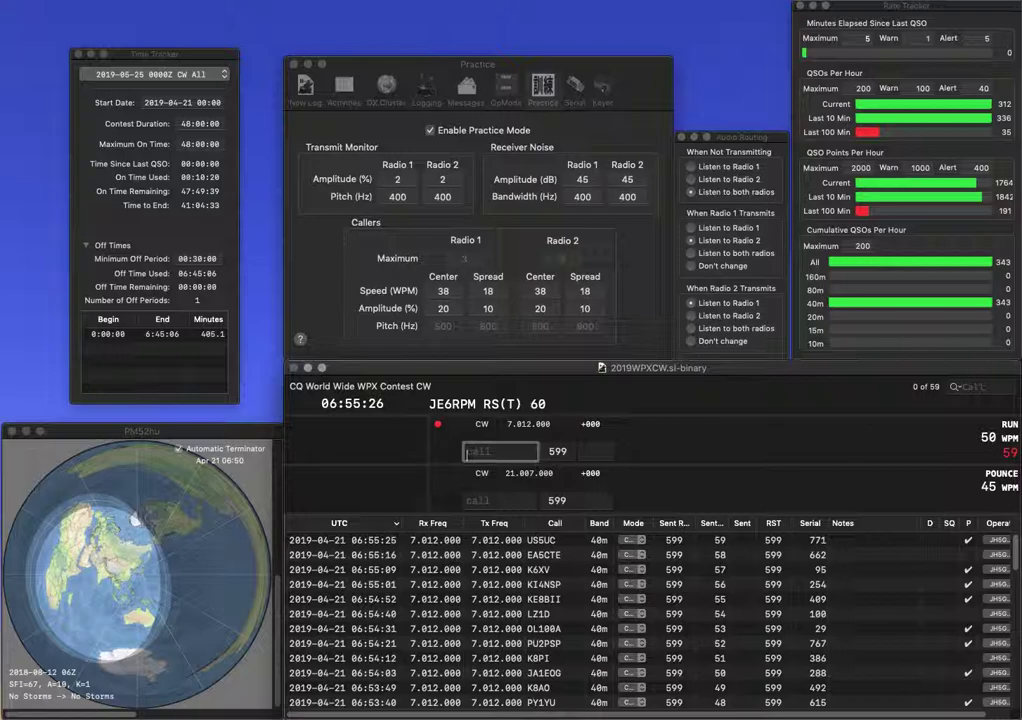
text(KX7F)
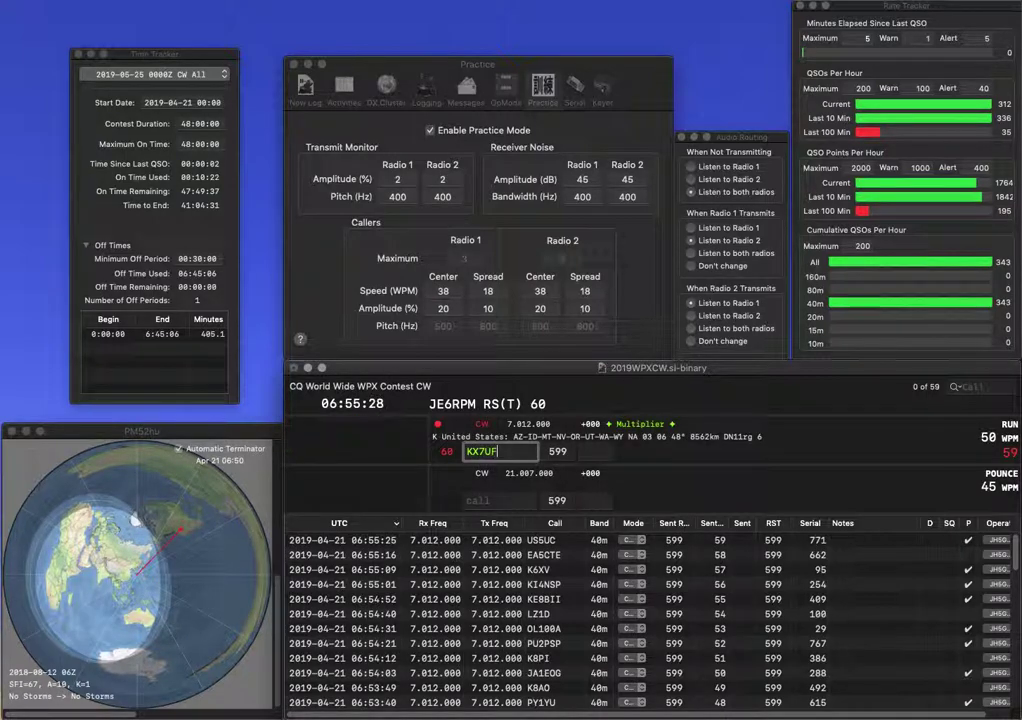
key(Return)
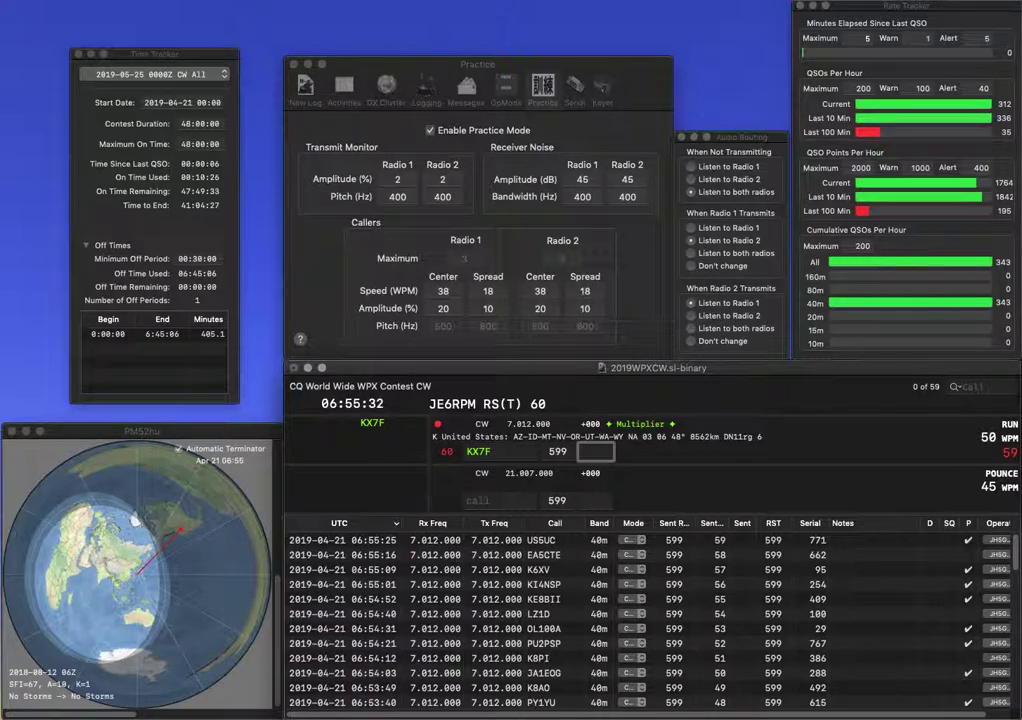
text(138)
key(Return)
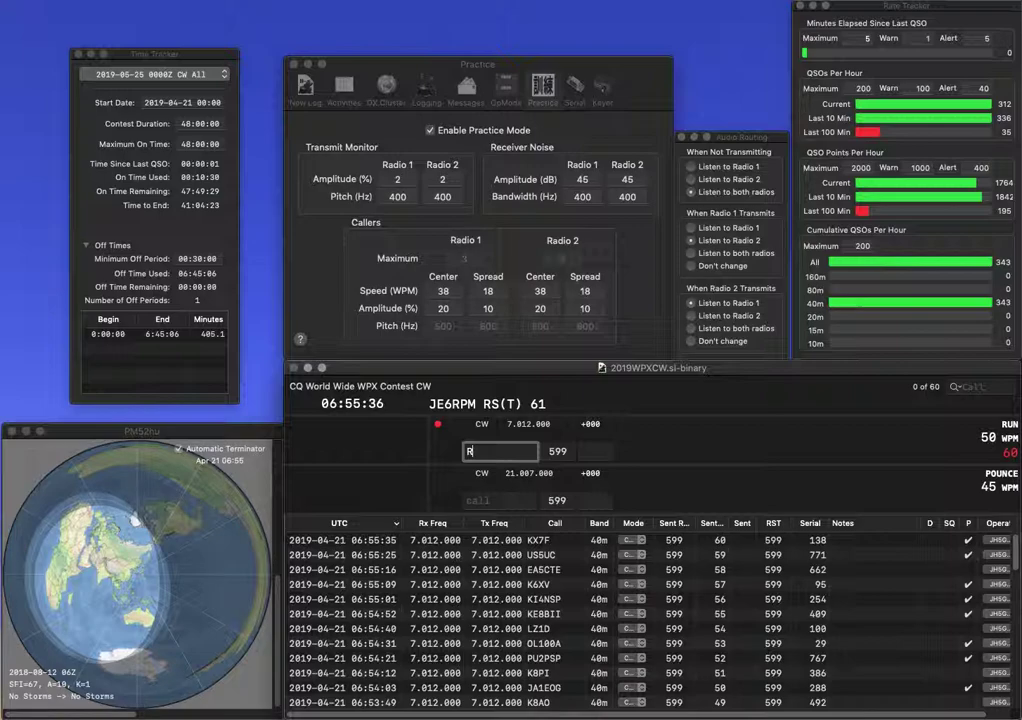
- Log a contact on the Run radio with R2OM and received serial number 868
text(R2OM)
key(Return)
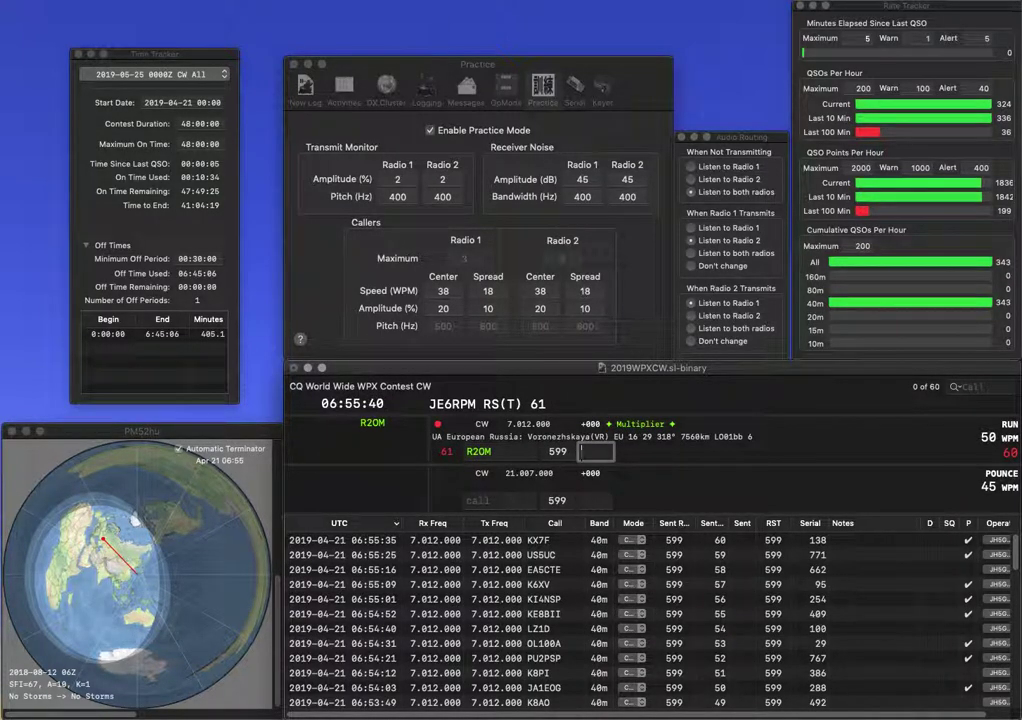
text(868)
key(Return)
- Log a contact on the Run radio with UN7EG and received serial number 132
text(UN)
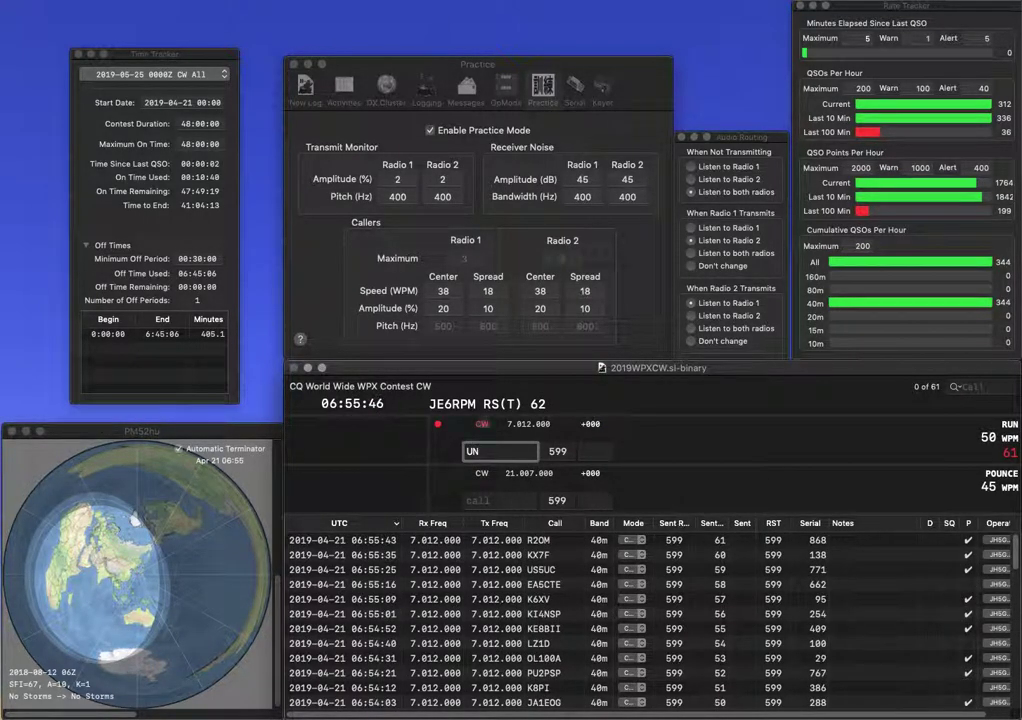
text(7EG)
key(Return)
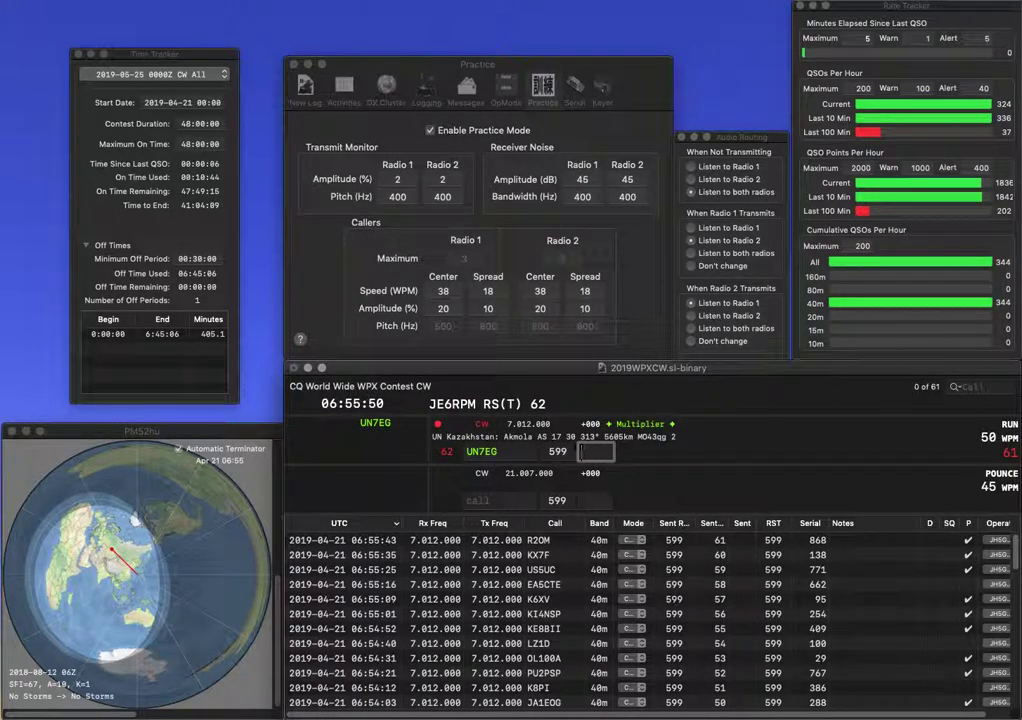
text(132)
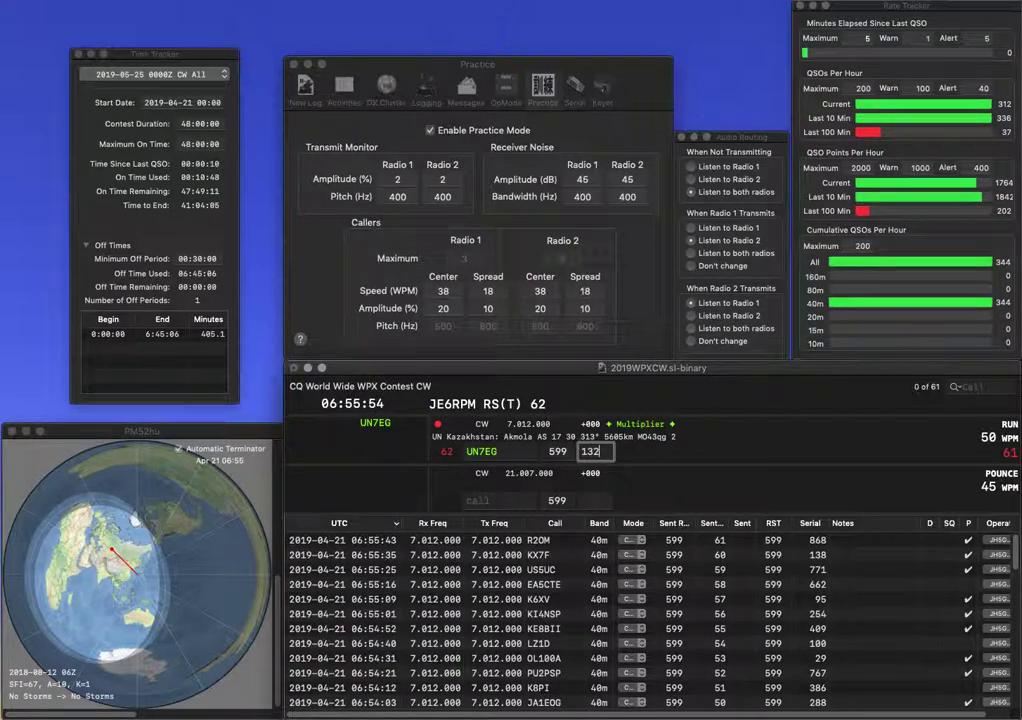
key(Return)
text(OK1)
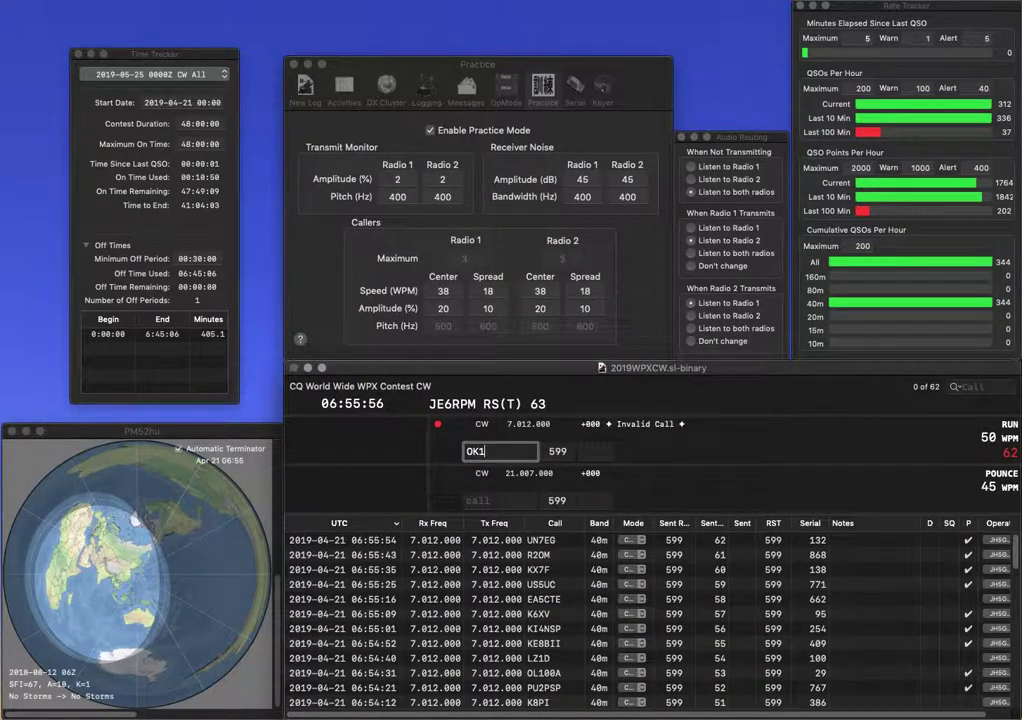
text(GS)
key(space)
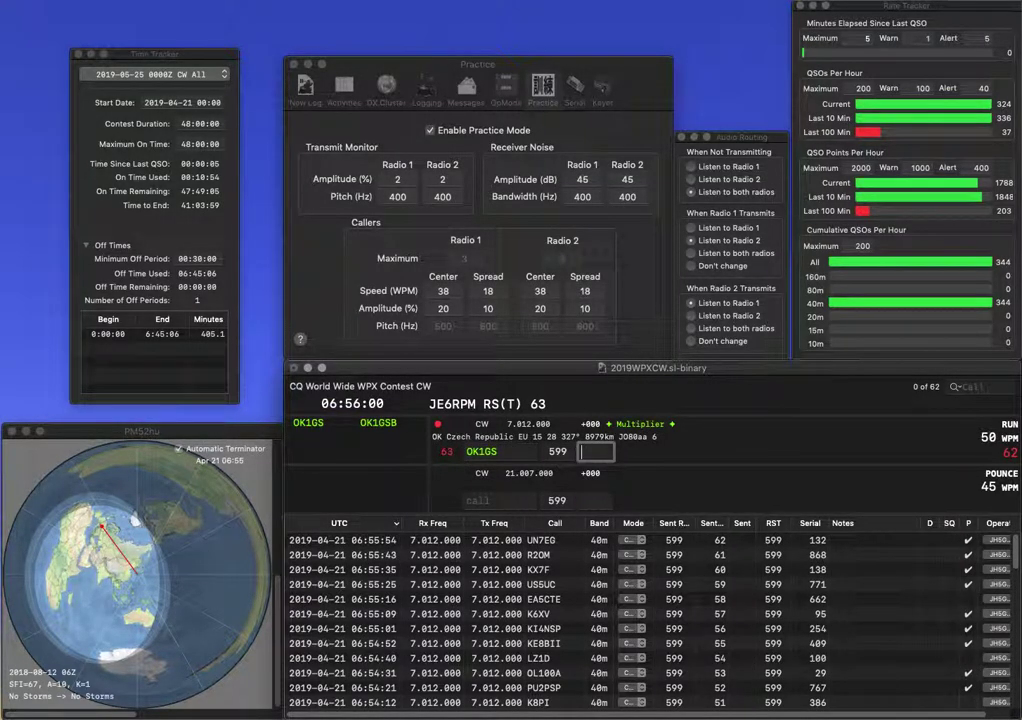
text(641)
key(Return)
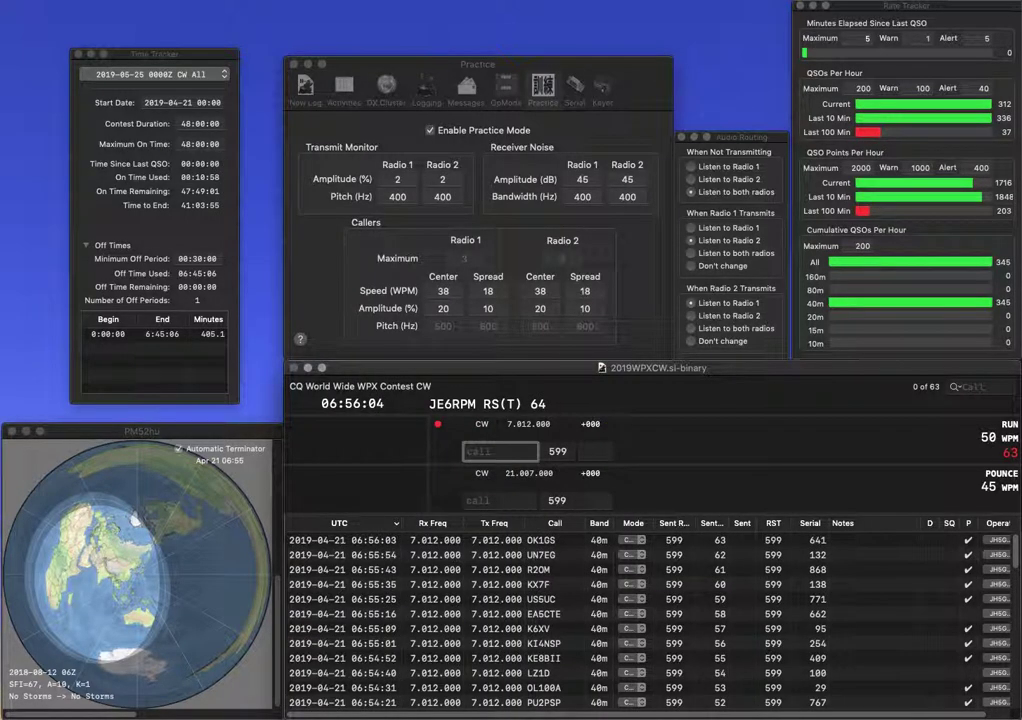
- Log a contact on the Run radio with HF85LD and received serial number 170
text(HF8)
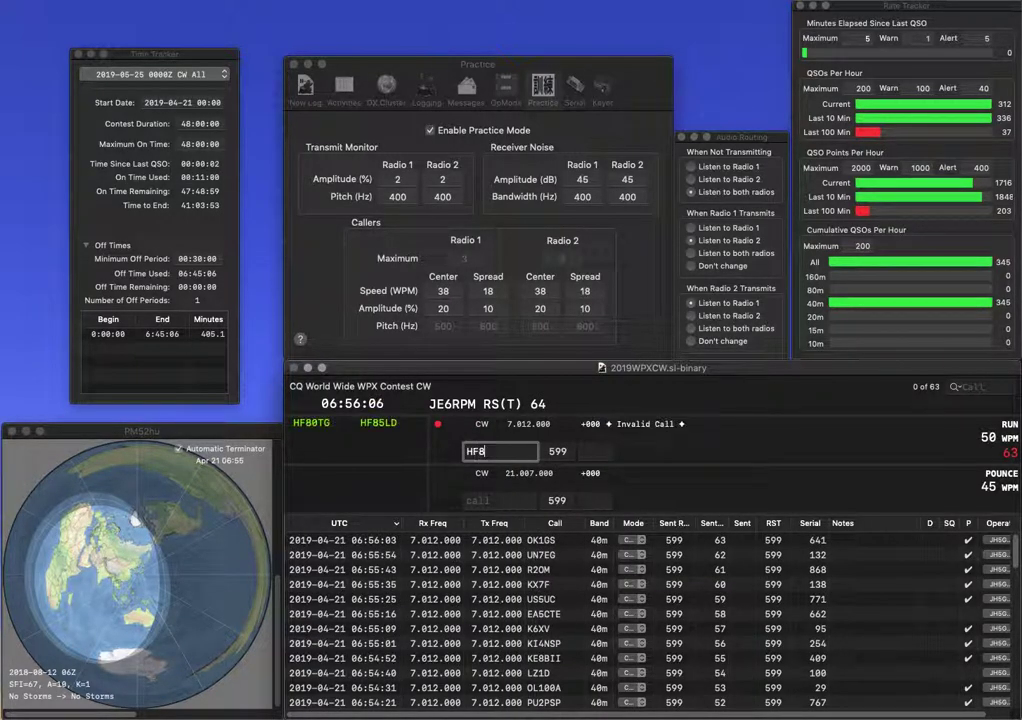
text(5LD)
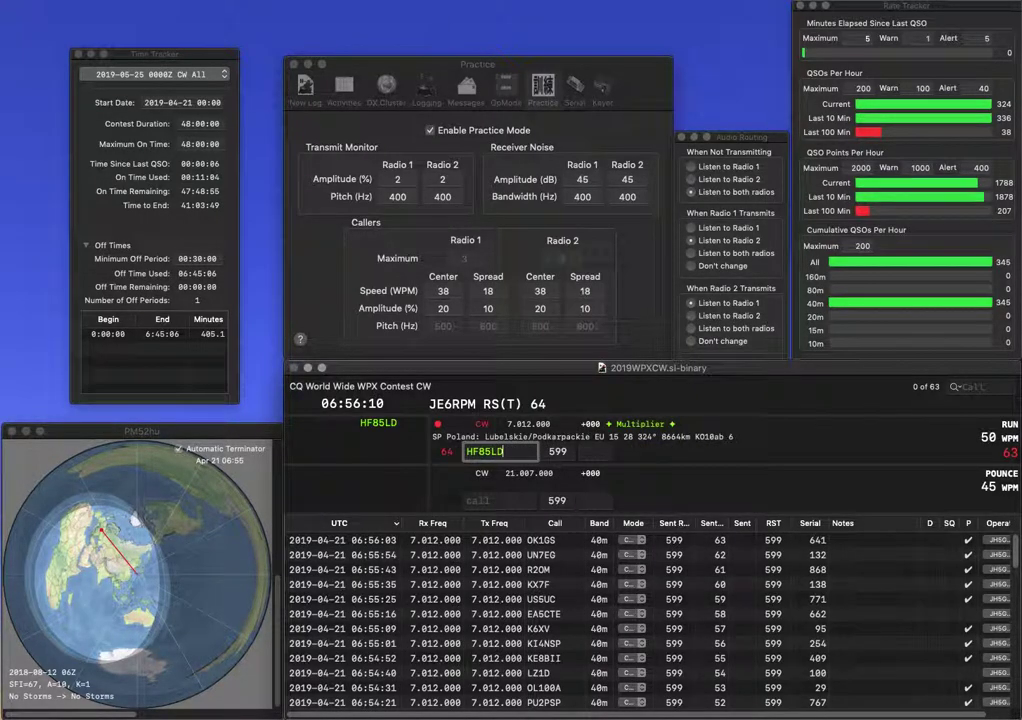
key(space)
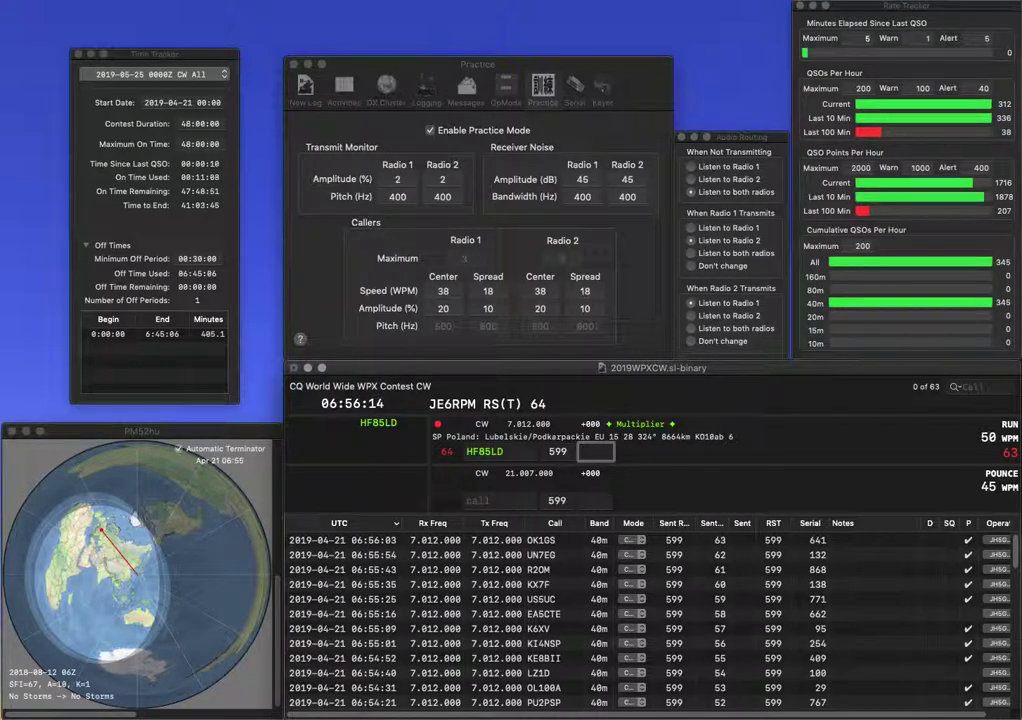
text(170)
key(Return)
- Log a contact on the Run radio with K2CIB and received serial number 167
text(K)
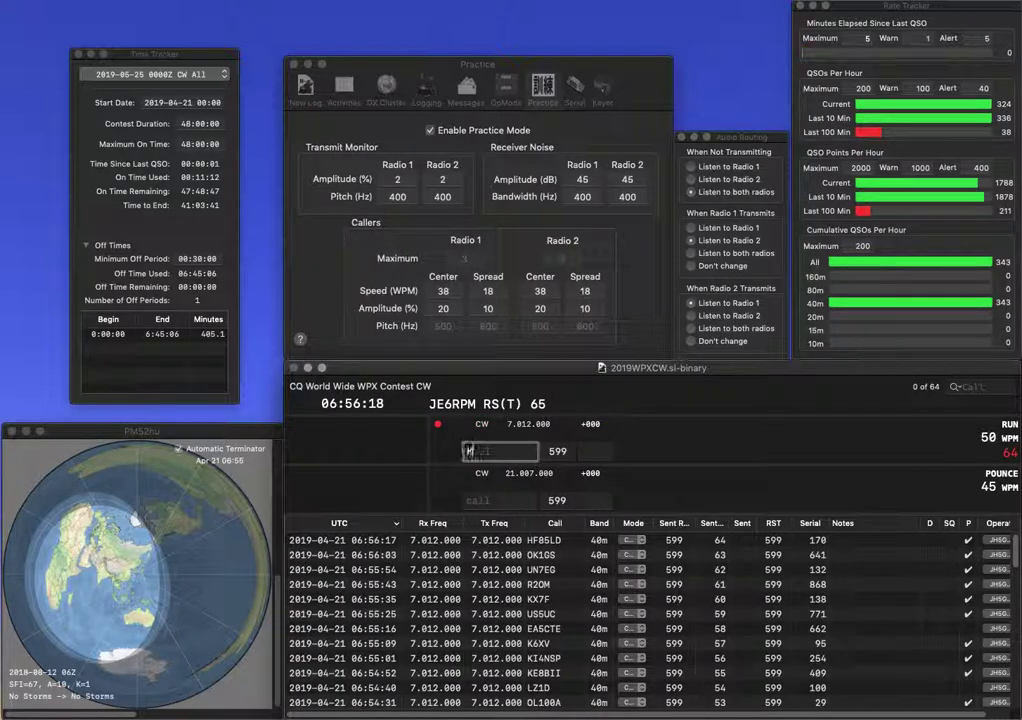
text(L1K)
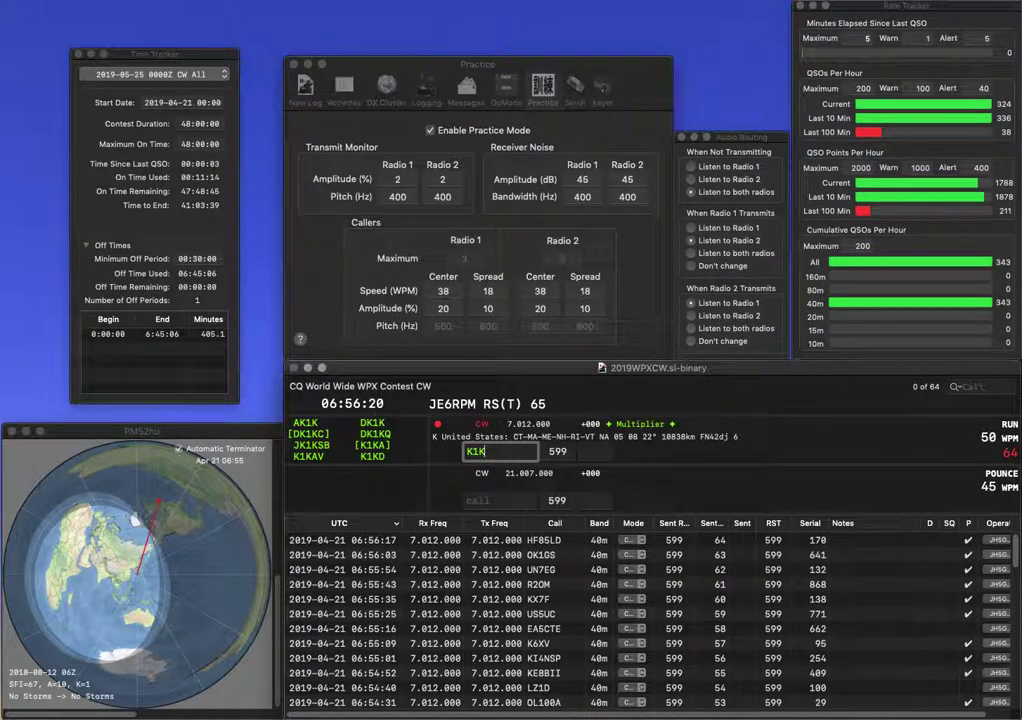
key(BackSpace)
key(BackSpace)
text(2CIB)
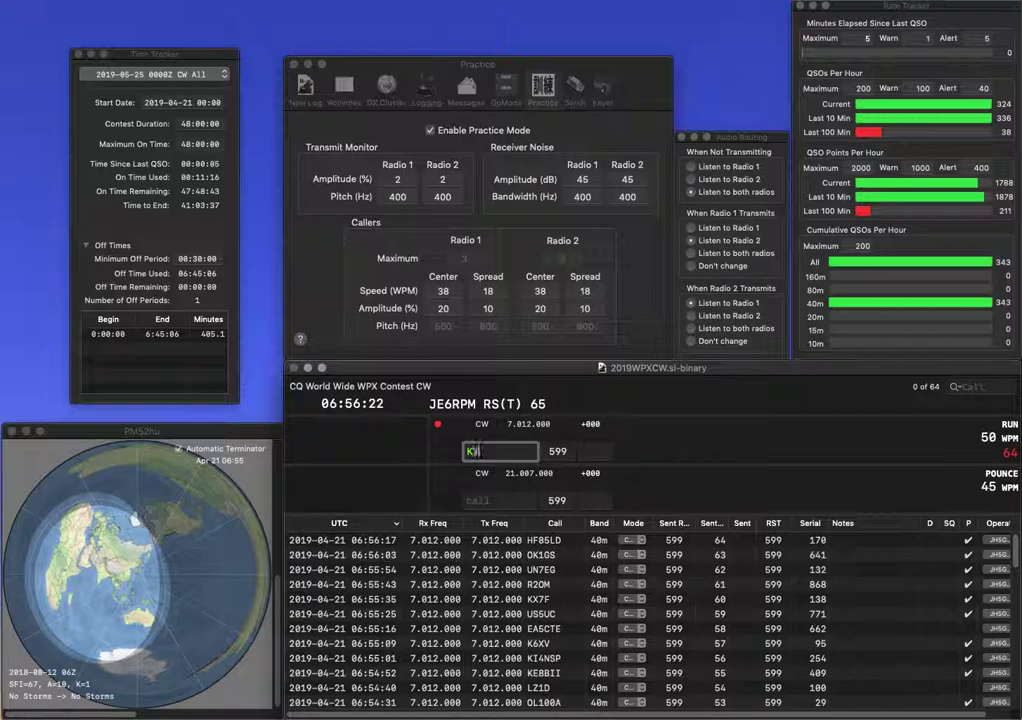
key(space)
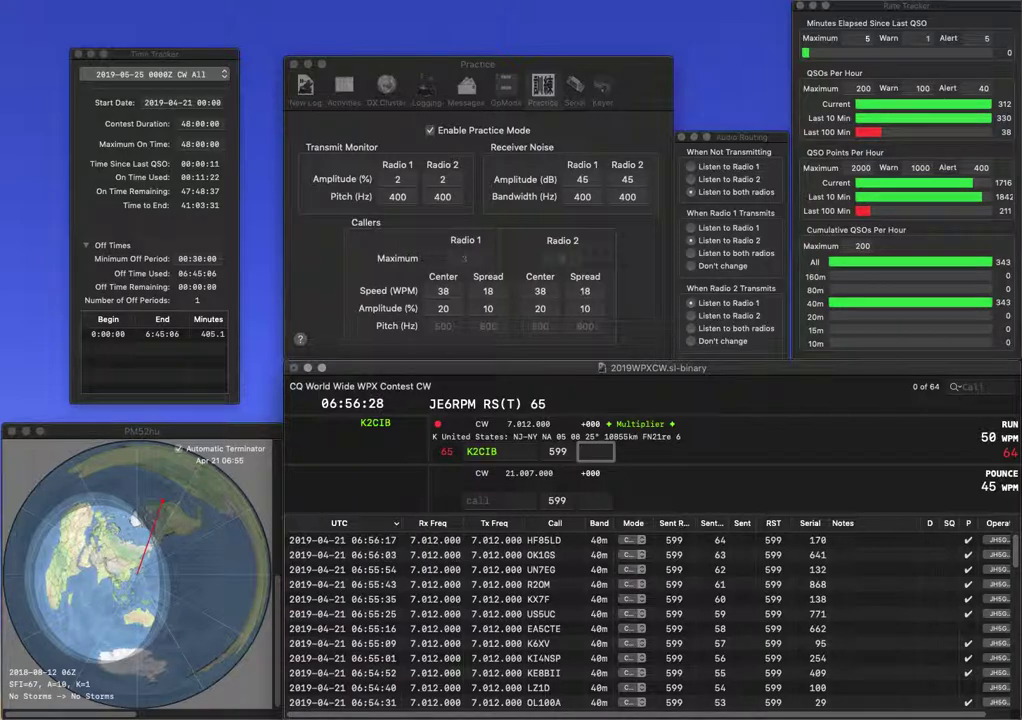
text(1e7)
key(Return)
text(WA6NP/A)
key(space)
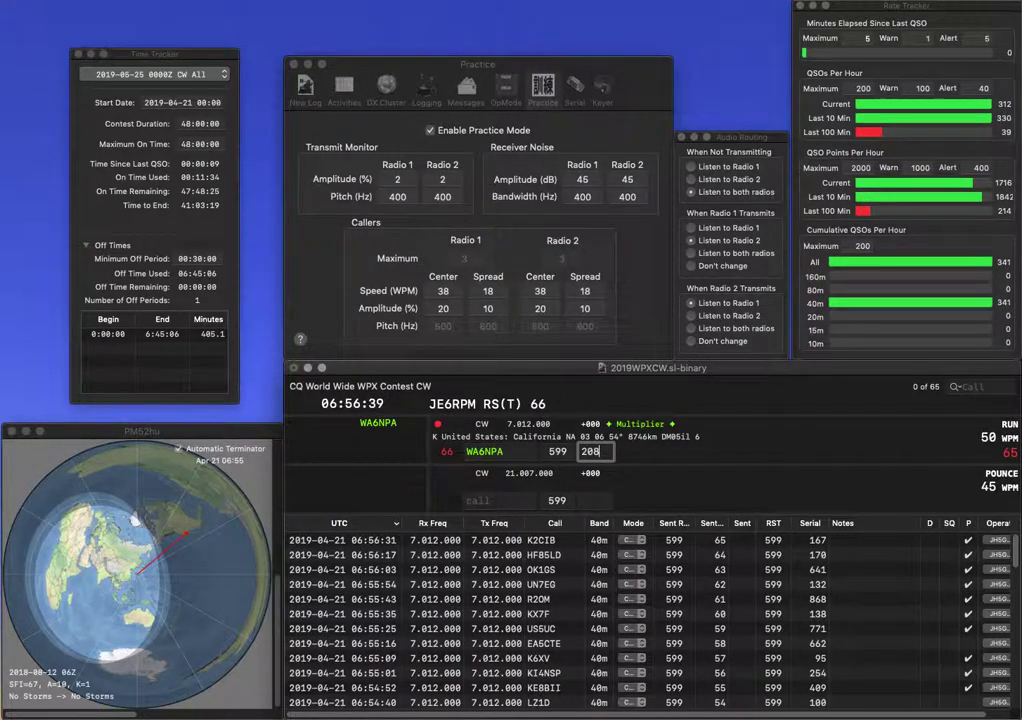
key(Return)
text(SM)
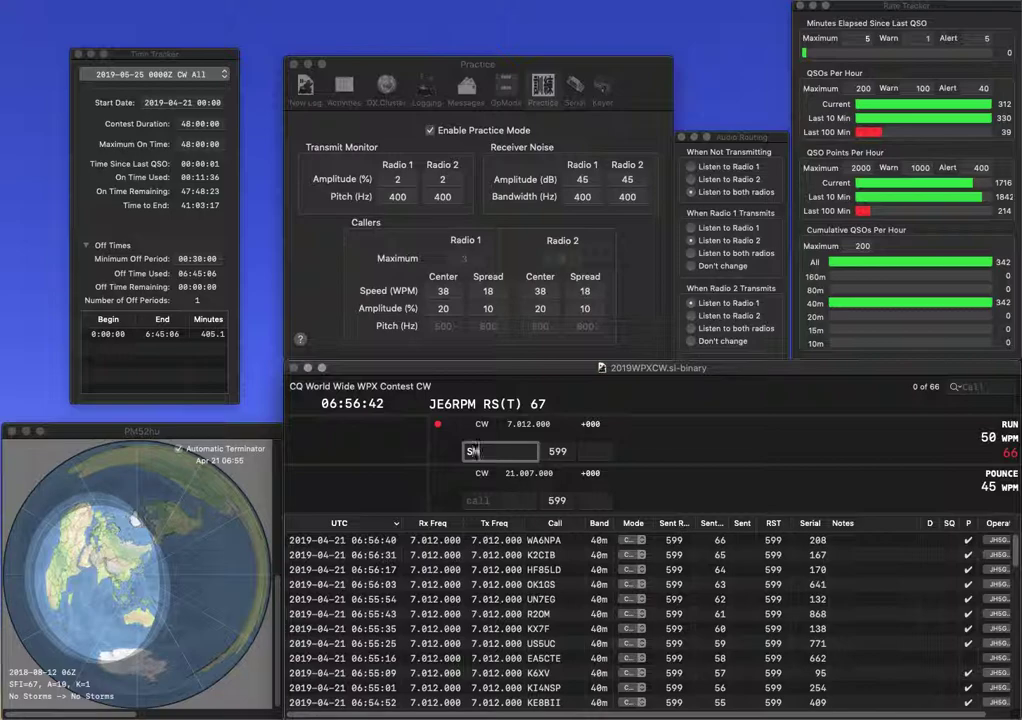
text(5GLC)
key(space)
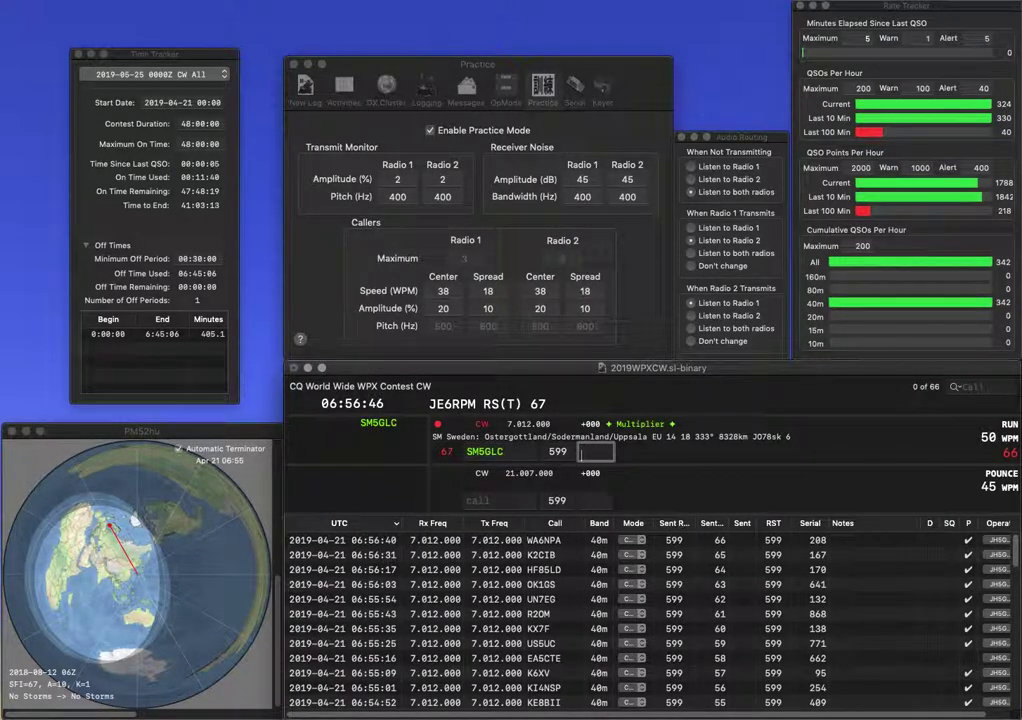
text(26)
key(Return)
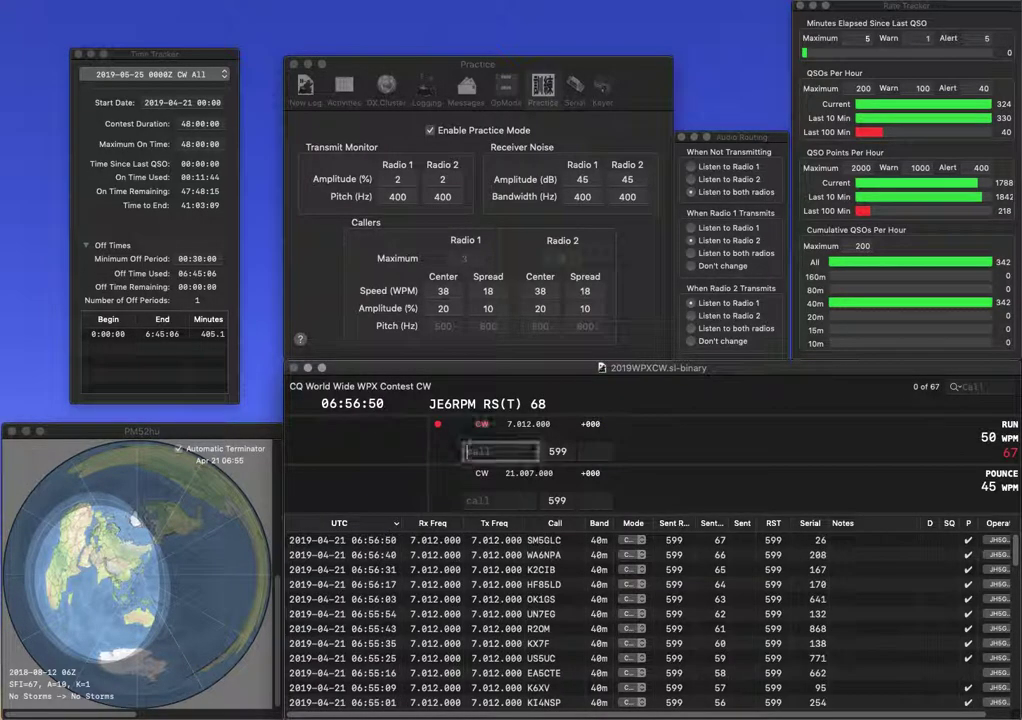
- Log a contact on the Run radio with G3SXW and received serial number 310
text(G3SXW)
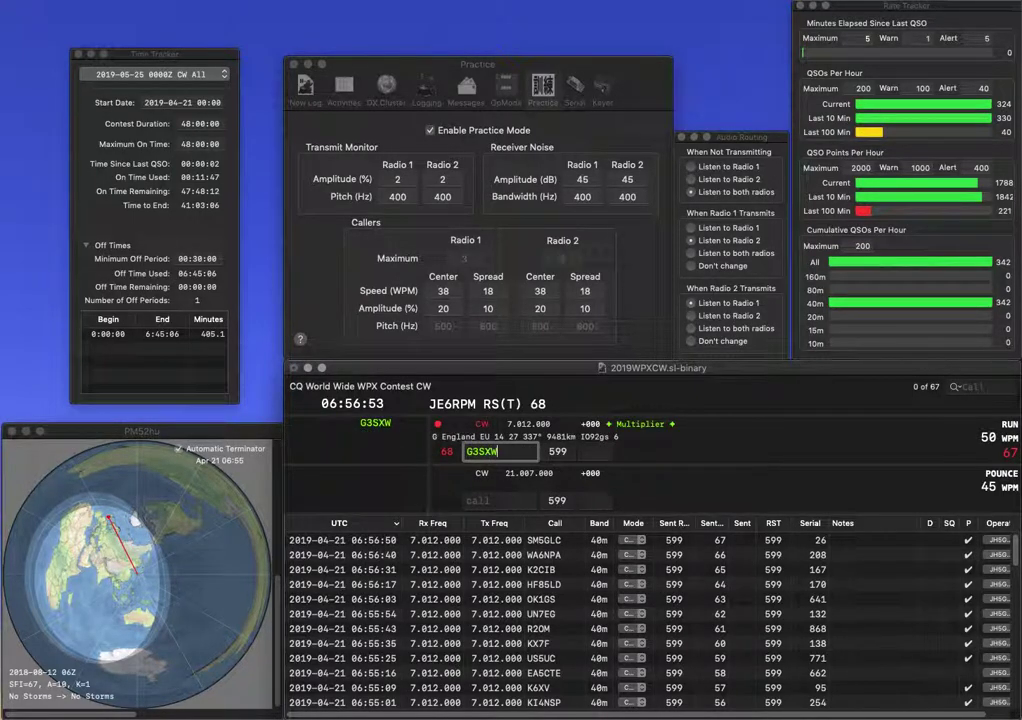
key(space)
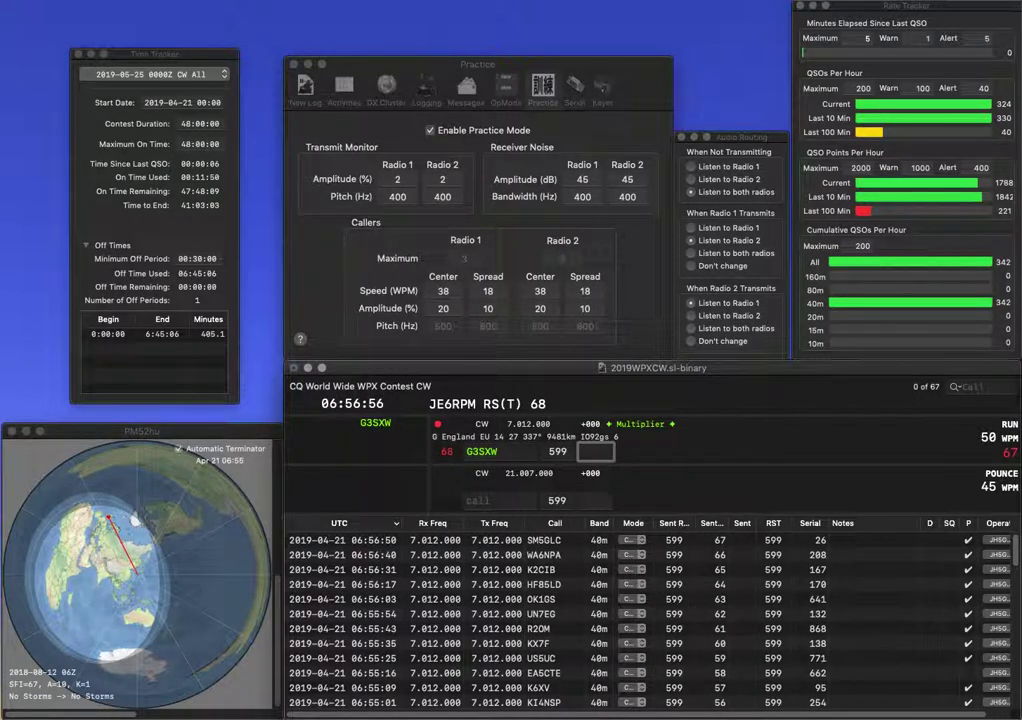
text(3100)
key(Return)
text(DJ6JH)
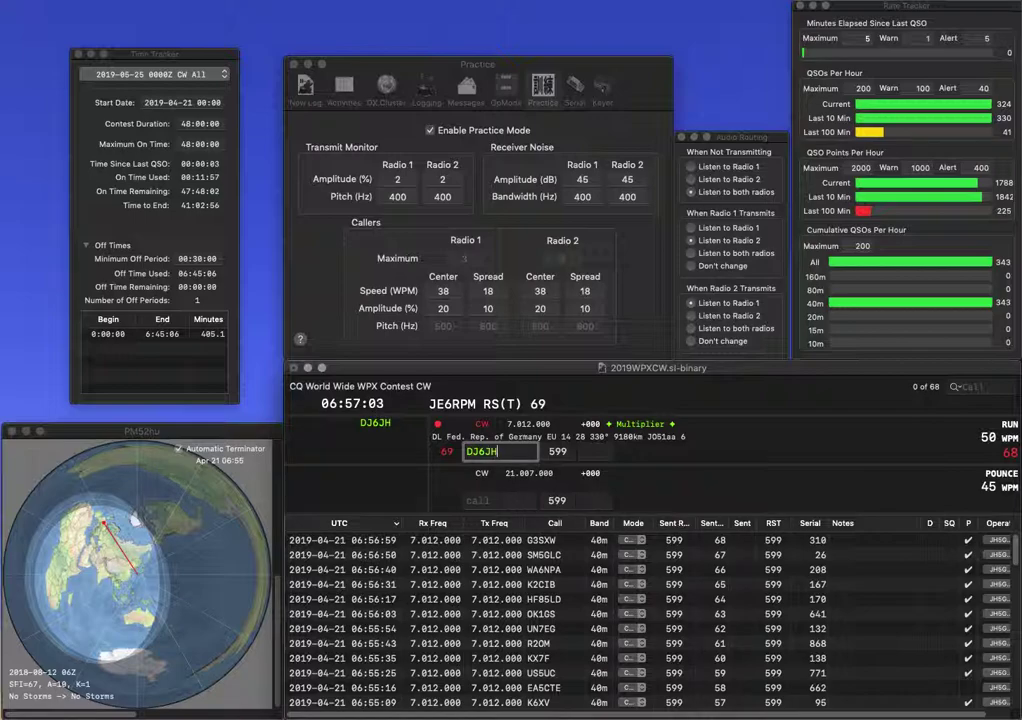
key(space)
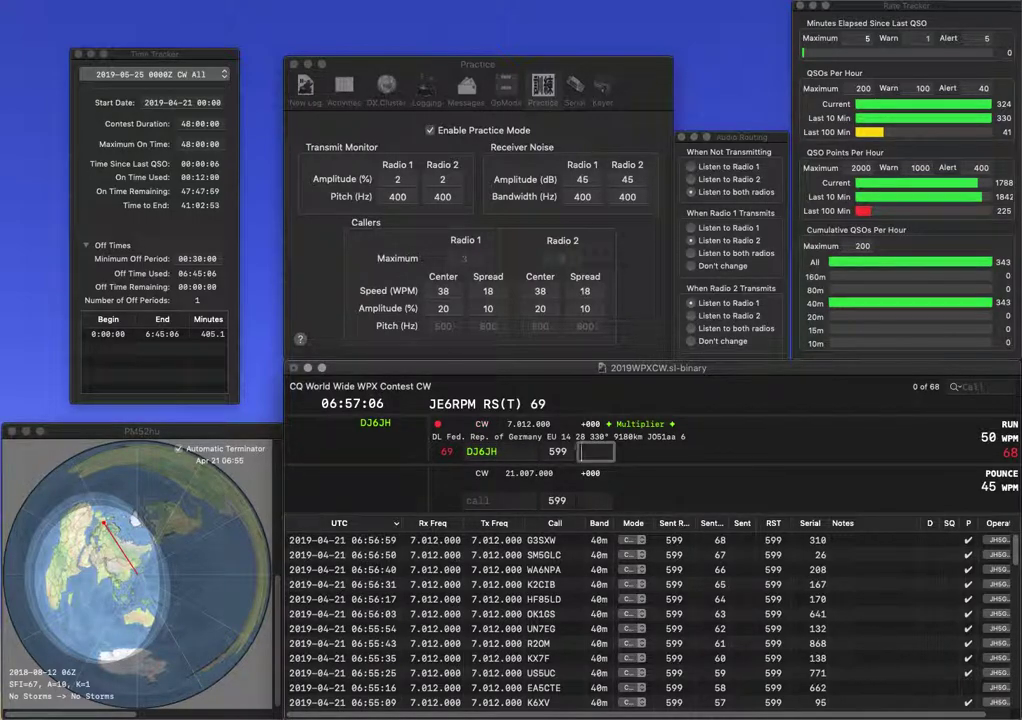
text(8)
key(Return)
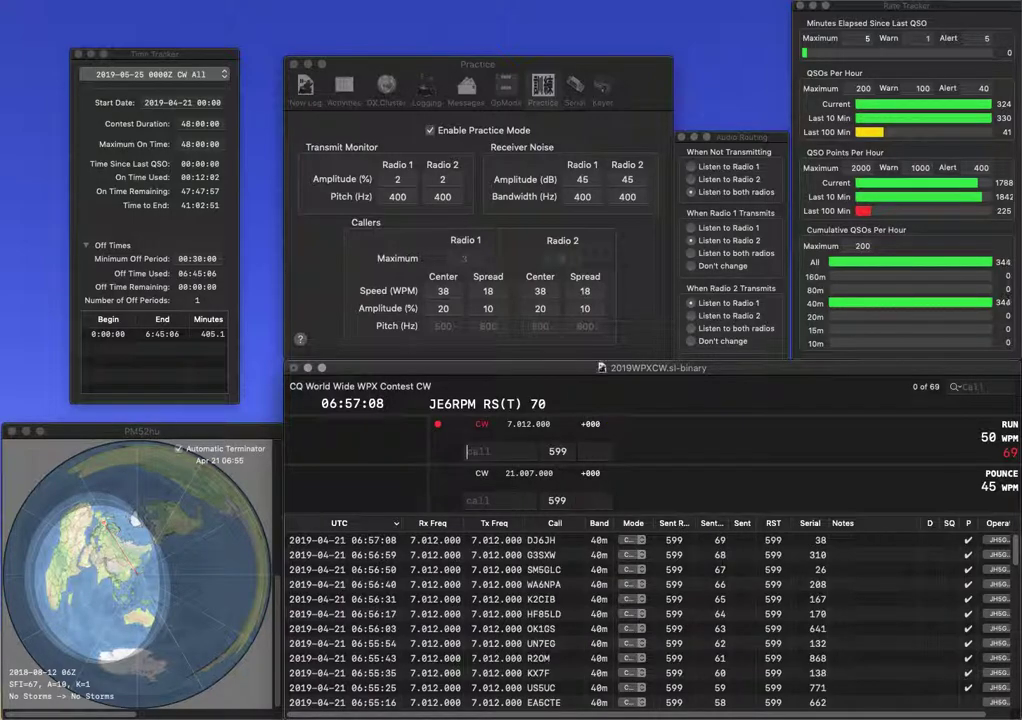
text(IZ)
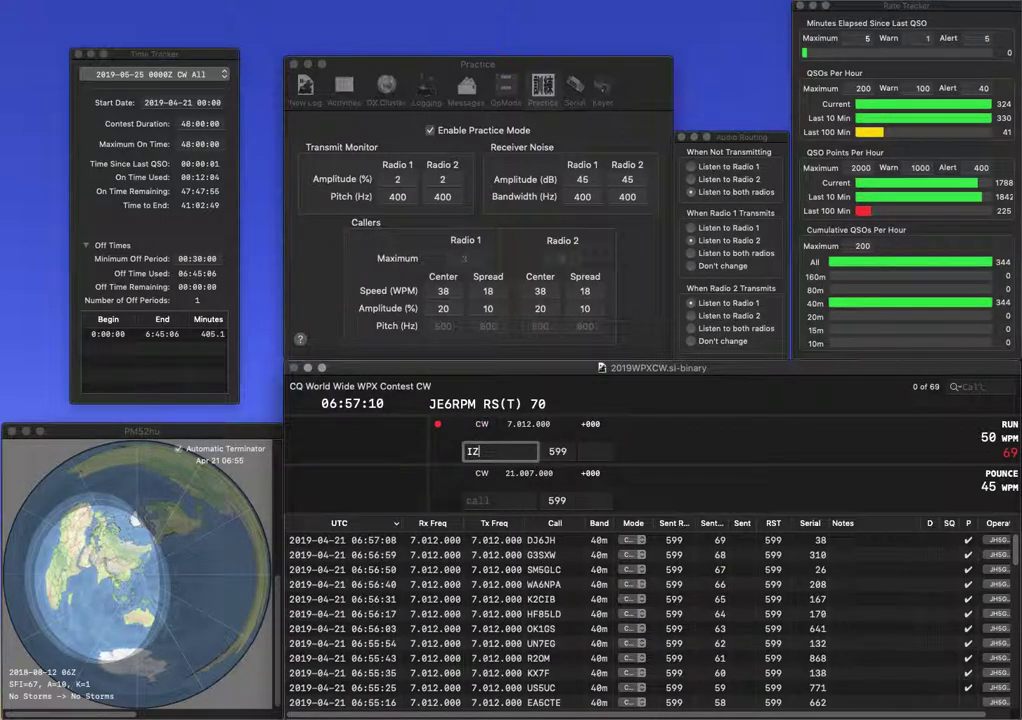
text(3MZI)
key(space)
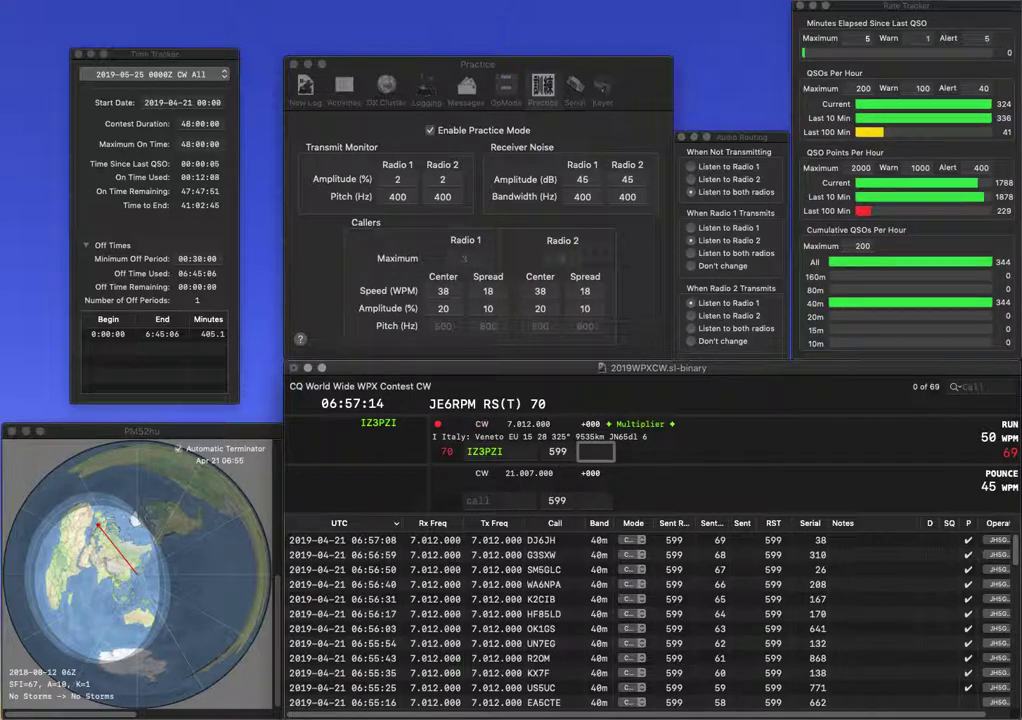
text(475)
key(Return)
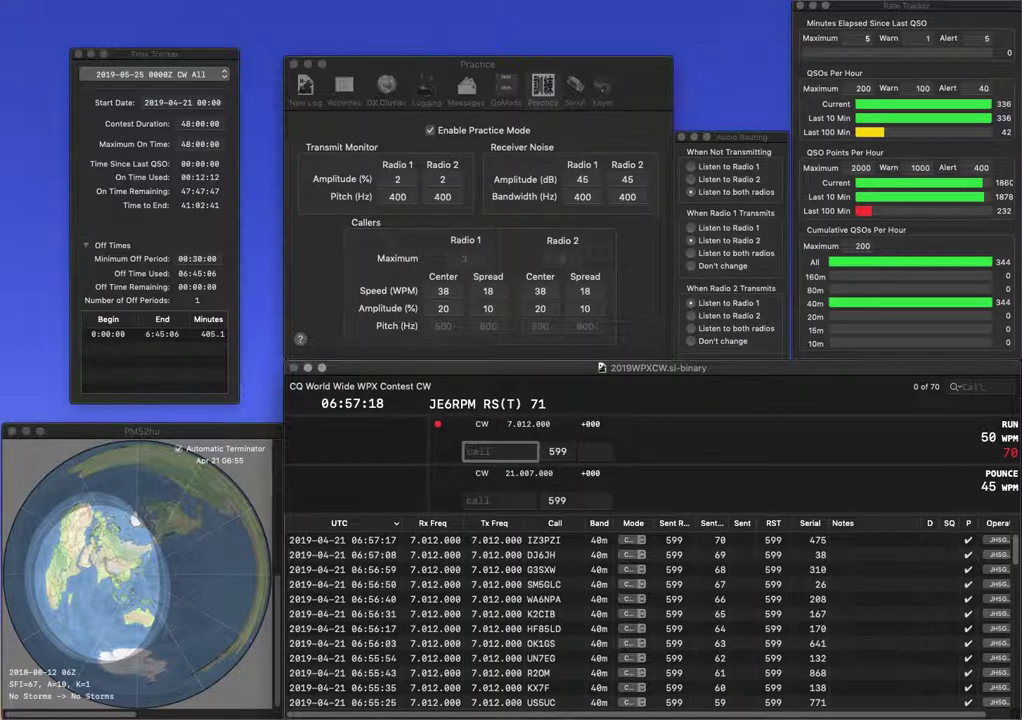
text(DK2BU)
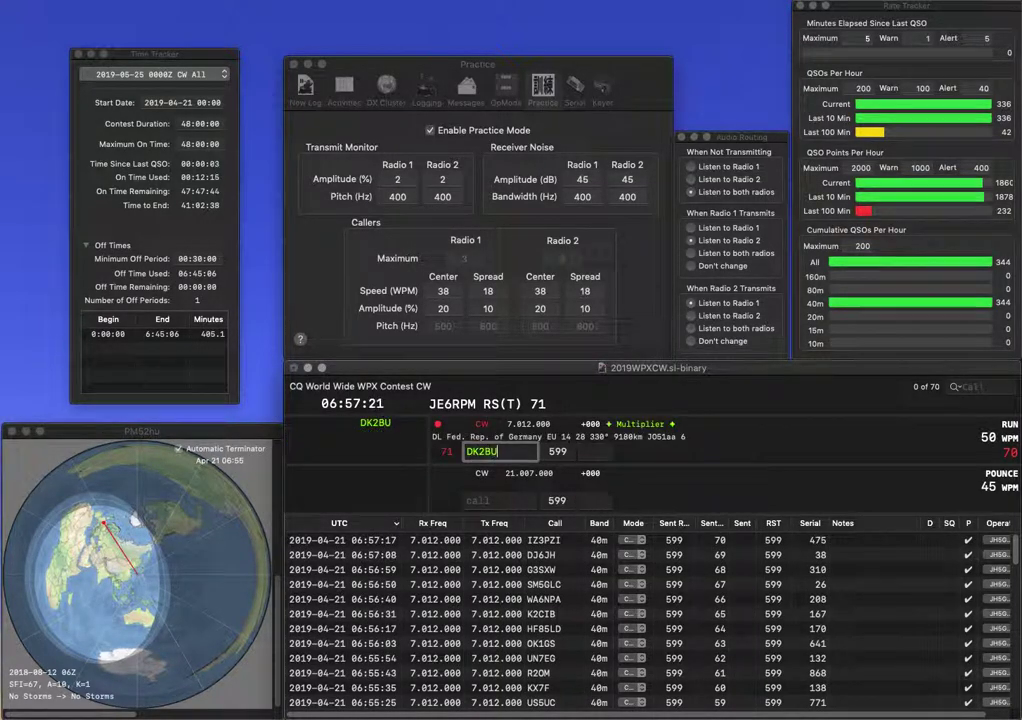
key(Return)
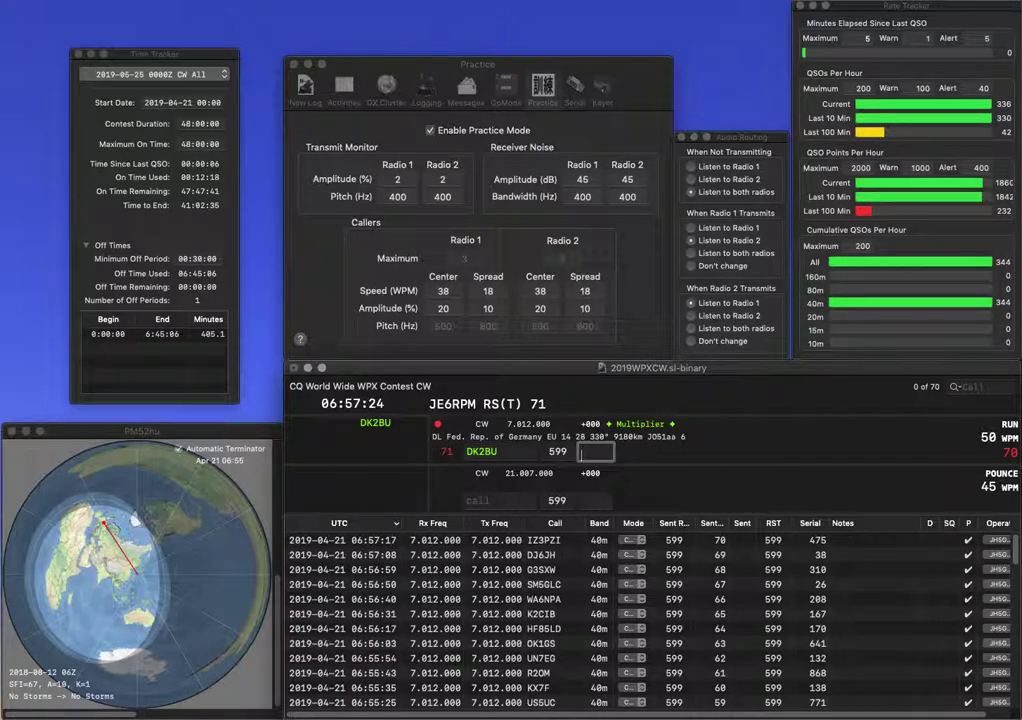
text(432)
key(Return)
- Log a contact on the Run radio with KJ2D and received serial number 548
text(KJ2)
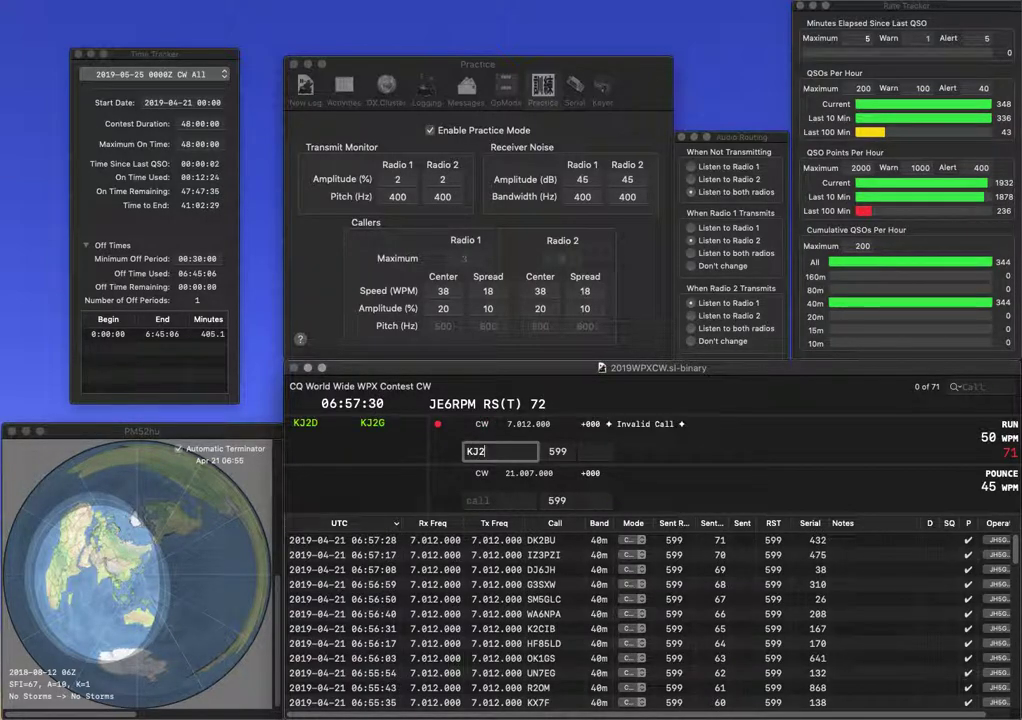
text(D)
key(space)
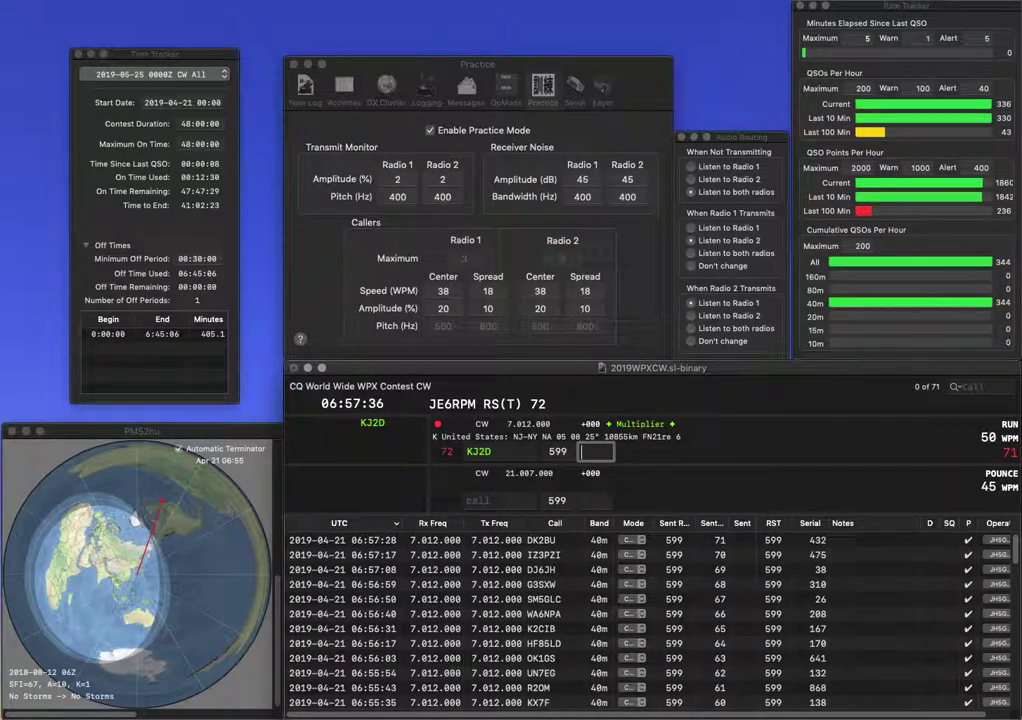
text(548)
key(Return)
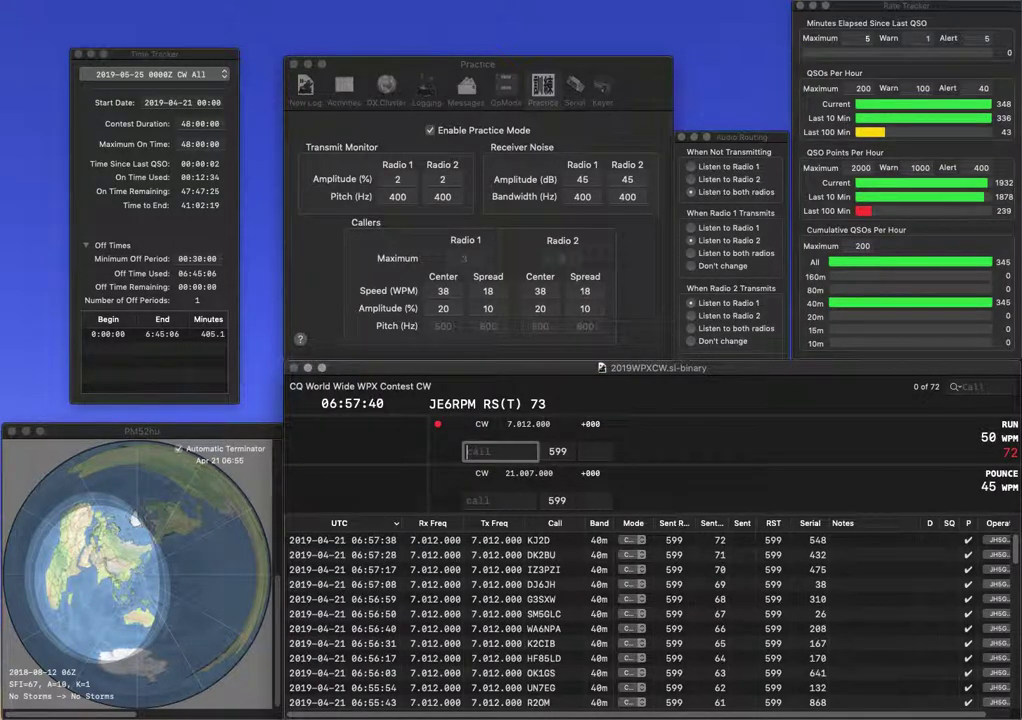
text(KTN)
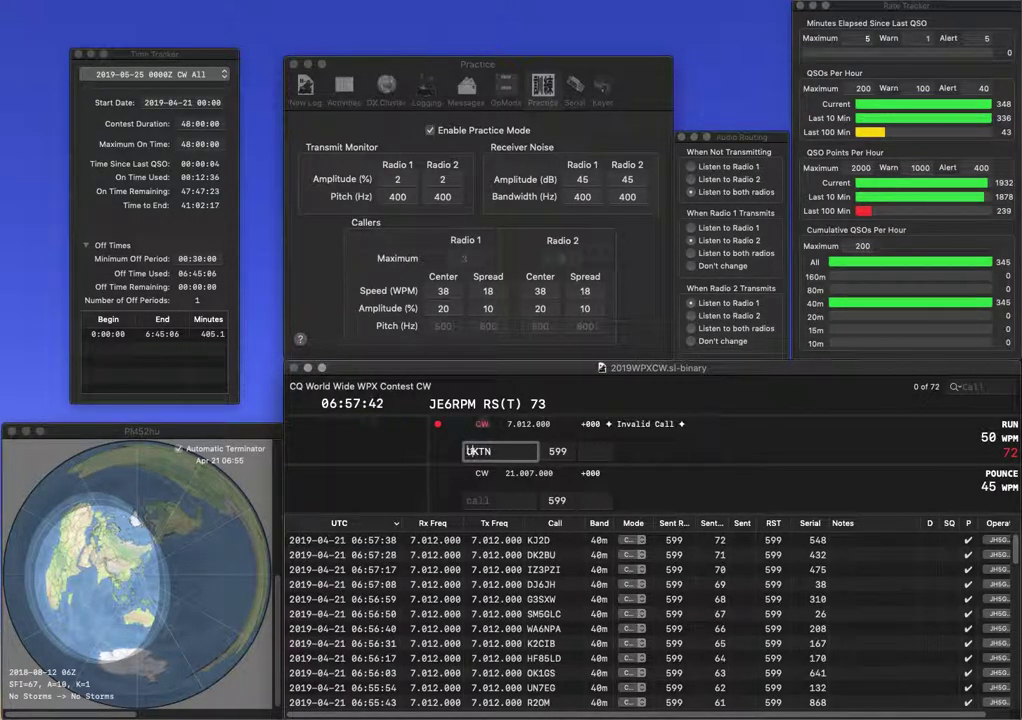
key(Home)
text(OH8)
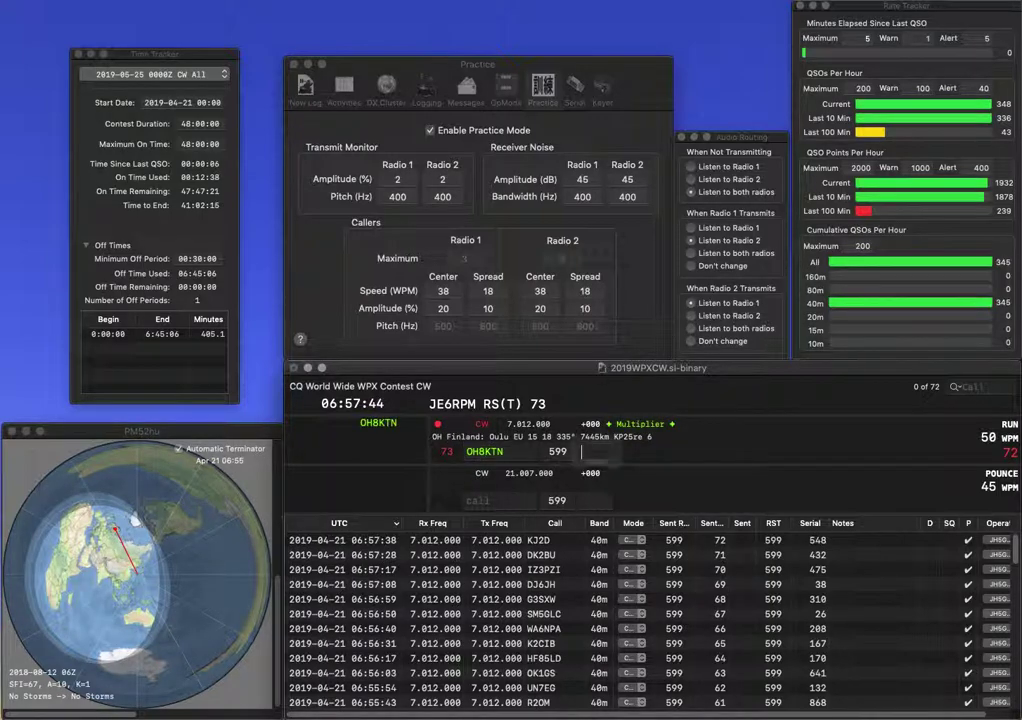
key(space)
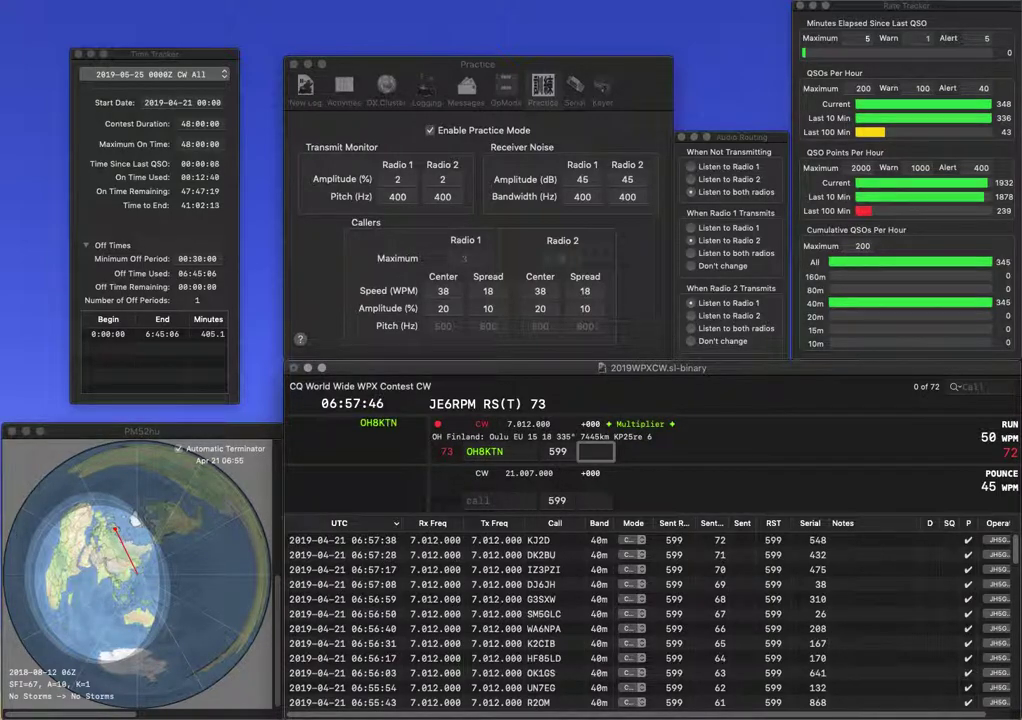
text(601)
key(Return)
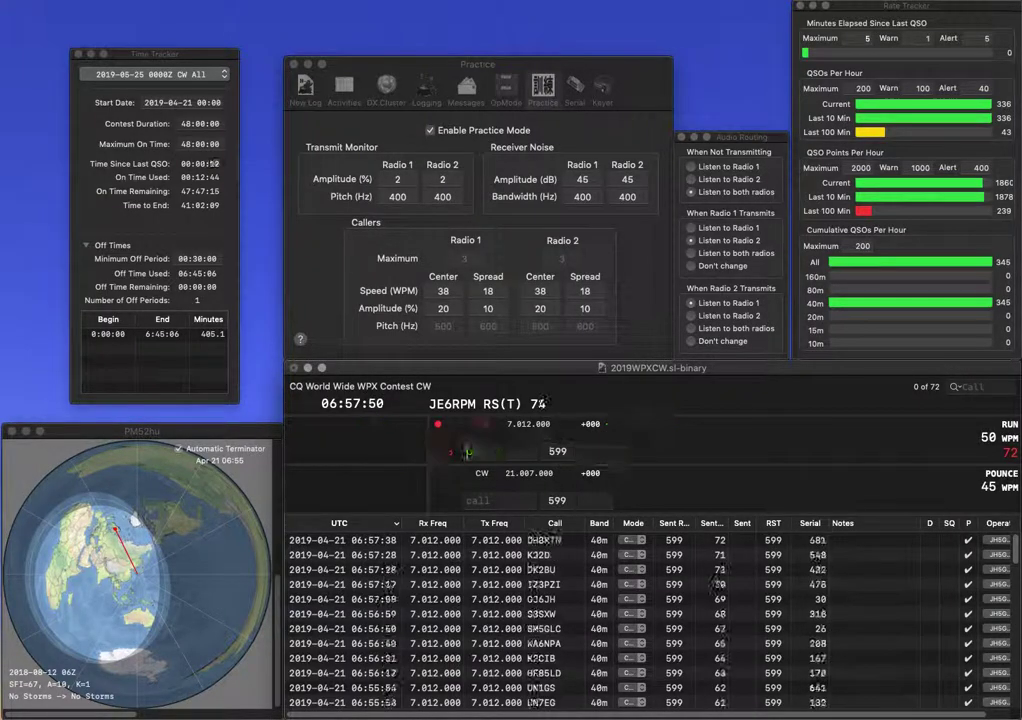
- Log a contact on the Run radio with BV0L and received serial number 815
text(BV0L)
key(space)
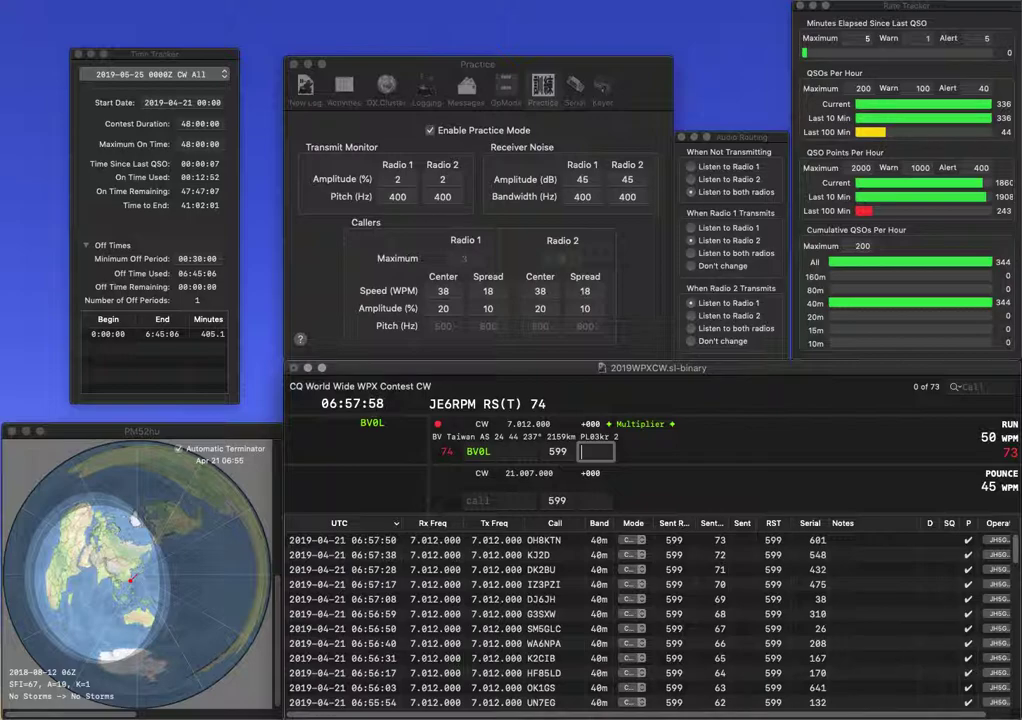
text(15)
key(Return)
text(YB2GV)
key(Return)
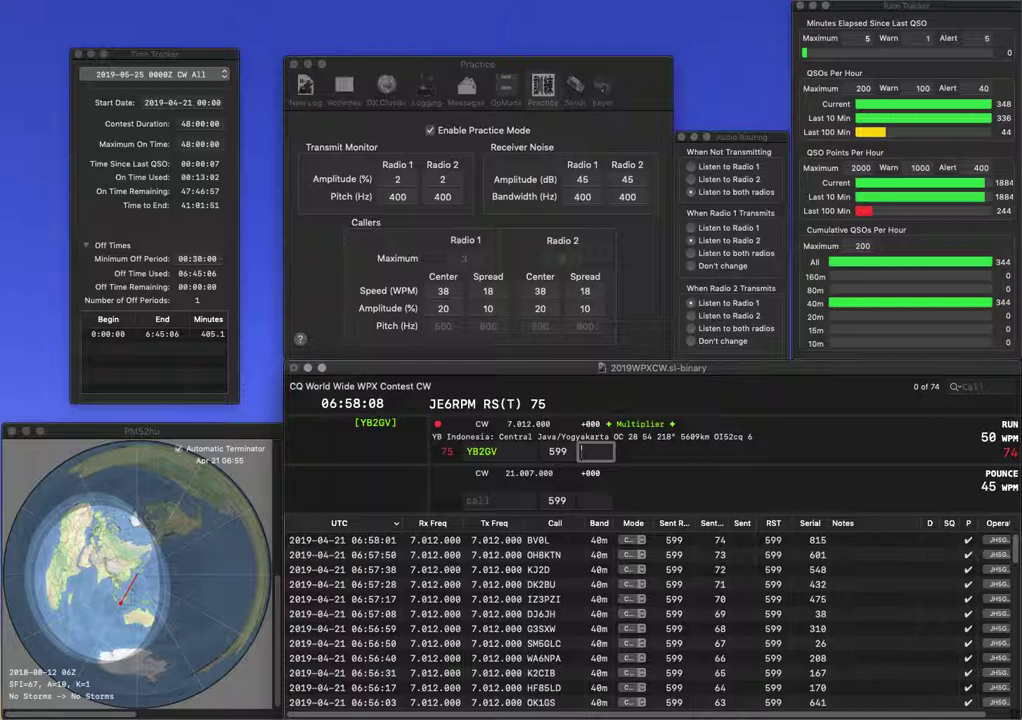
text(727)
key(Return)
text(DL2UM)
key(space)
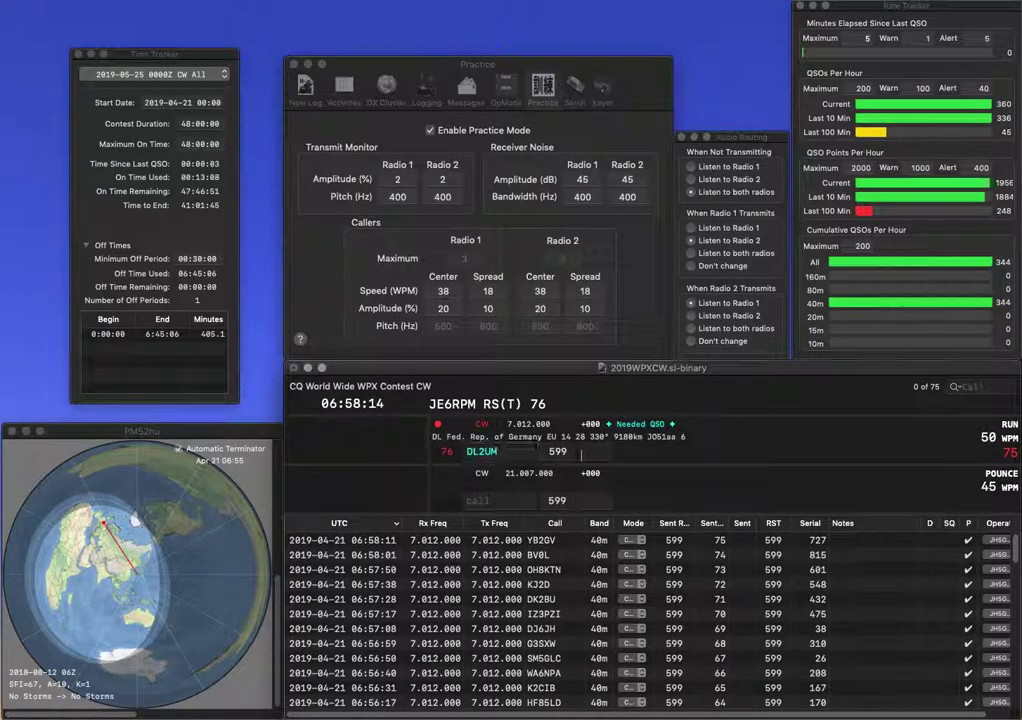
key(shift+Tab)
text(DL2VM)
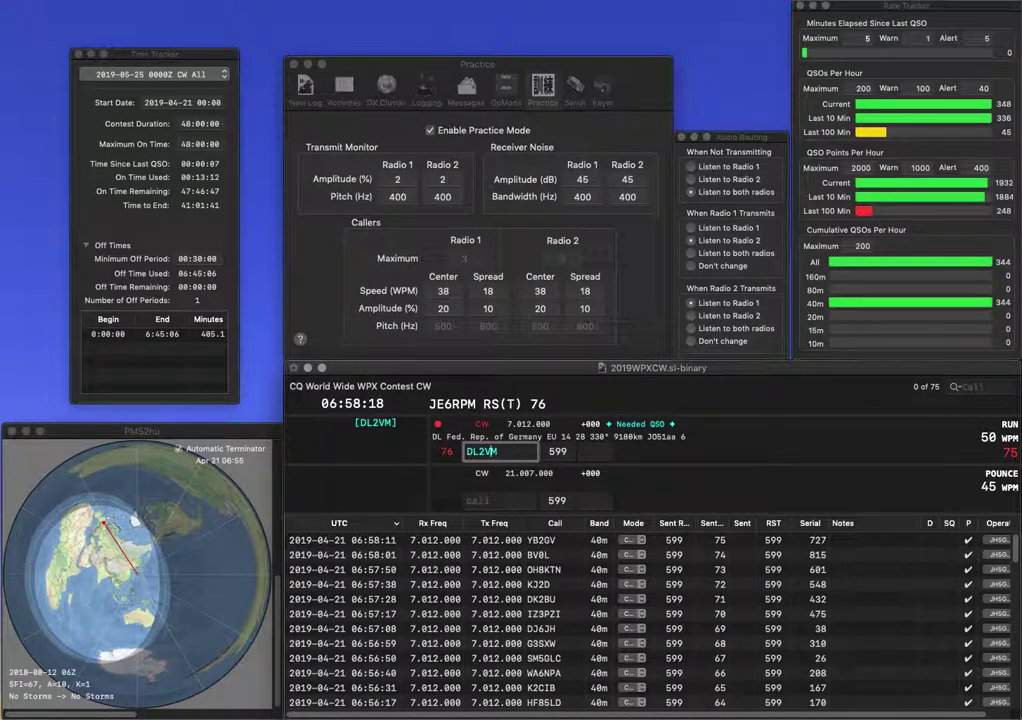
key(Tab)
text(1)
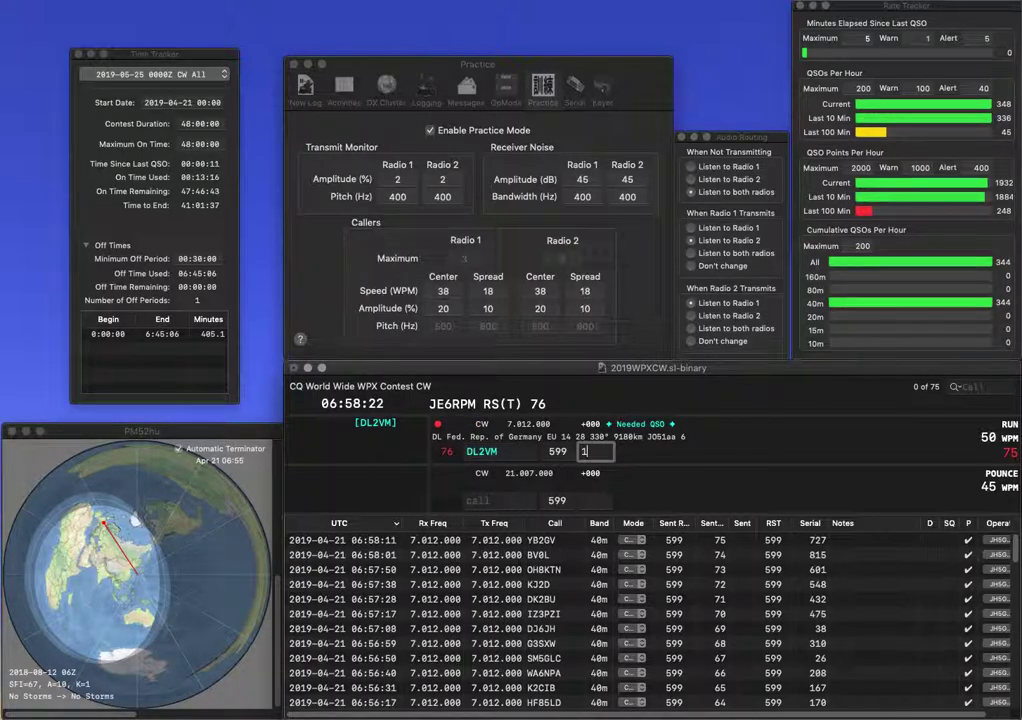
text(89)
key(Return)
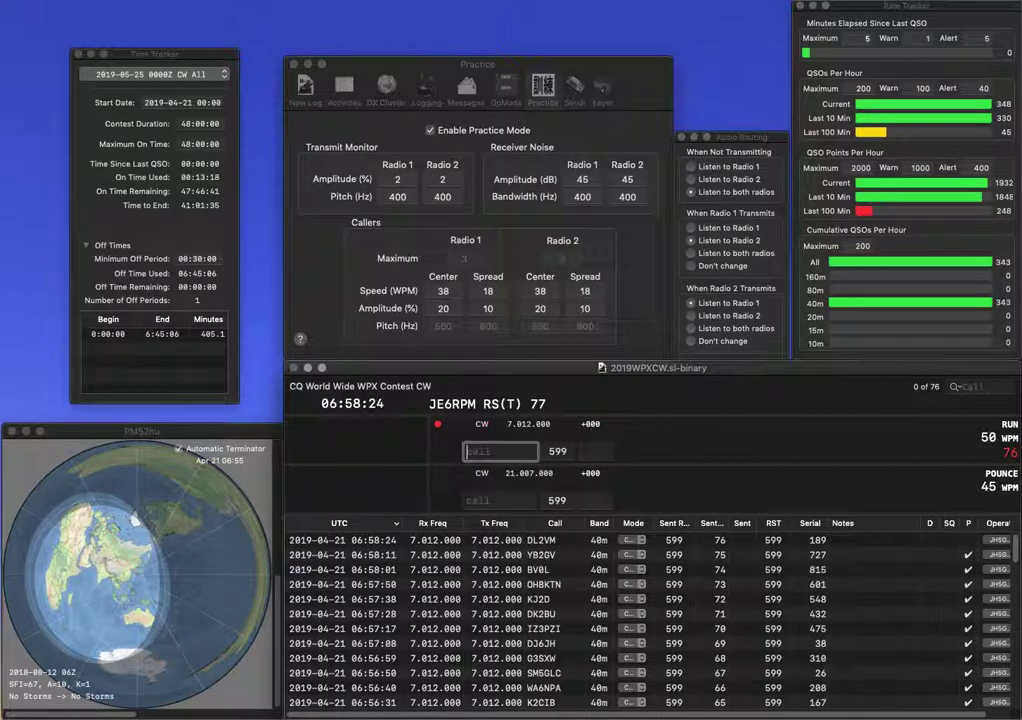
text(N3G)
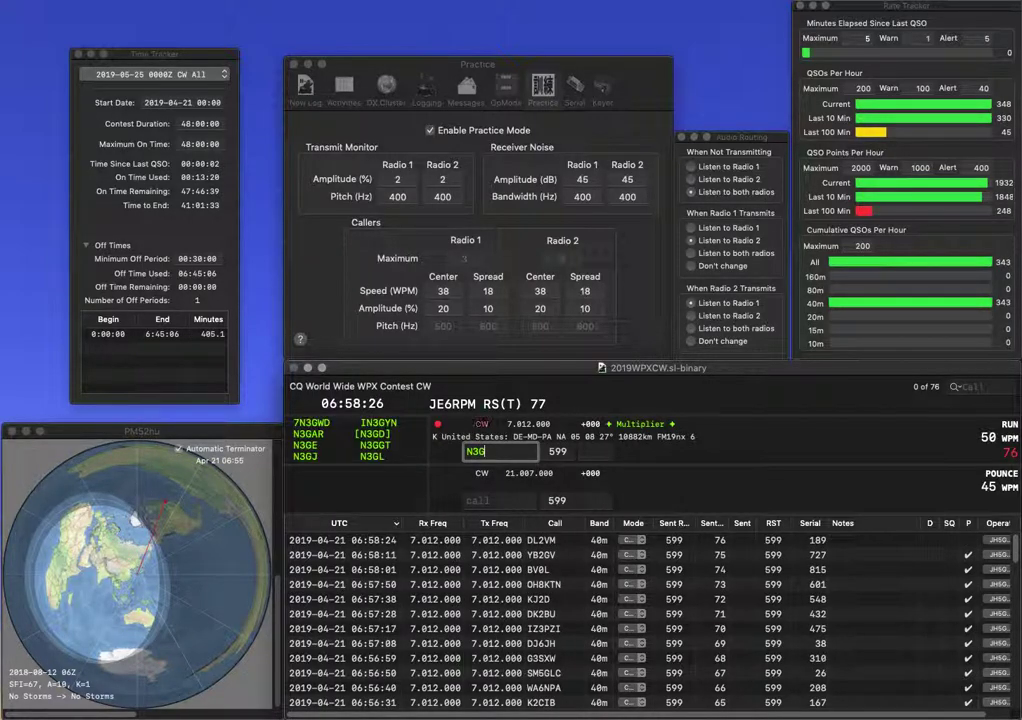
text(OV)
key(space)
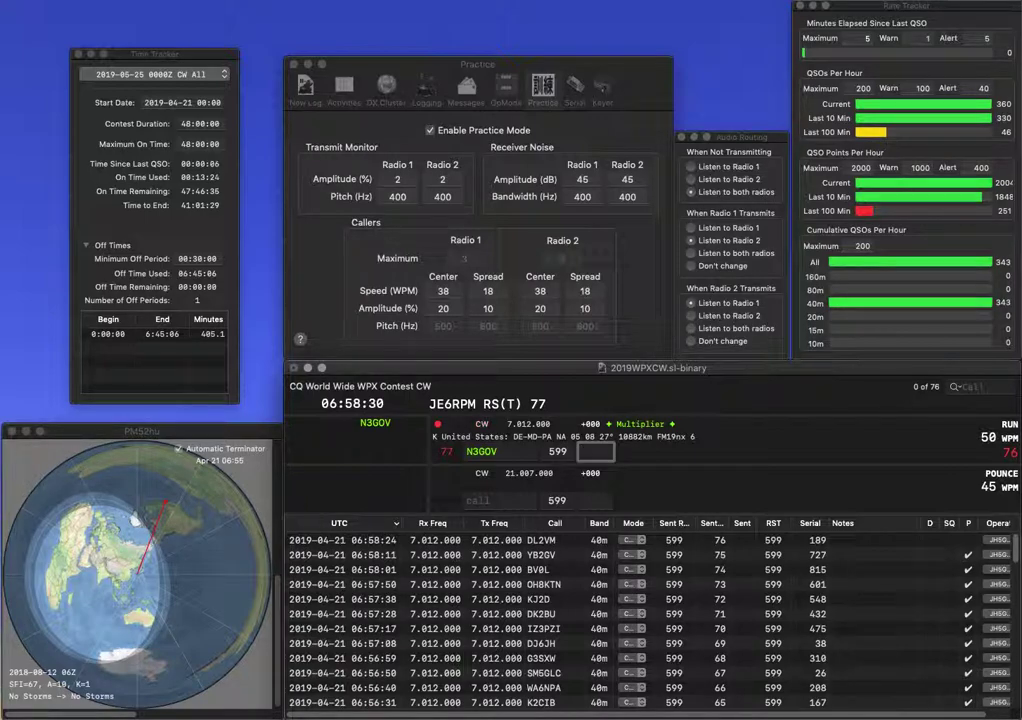
text(749)
key(Return)
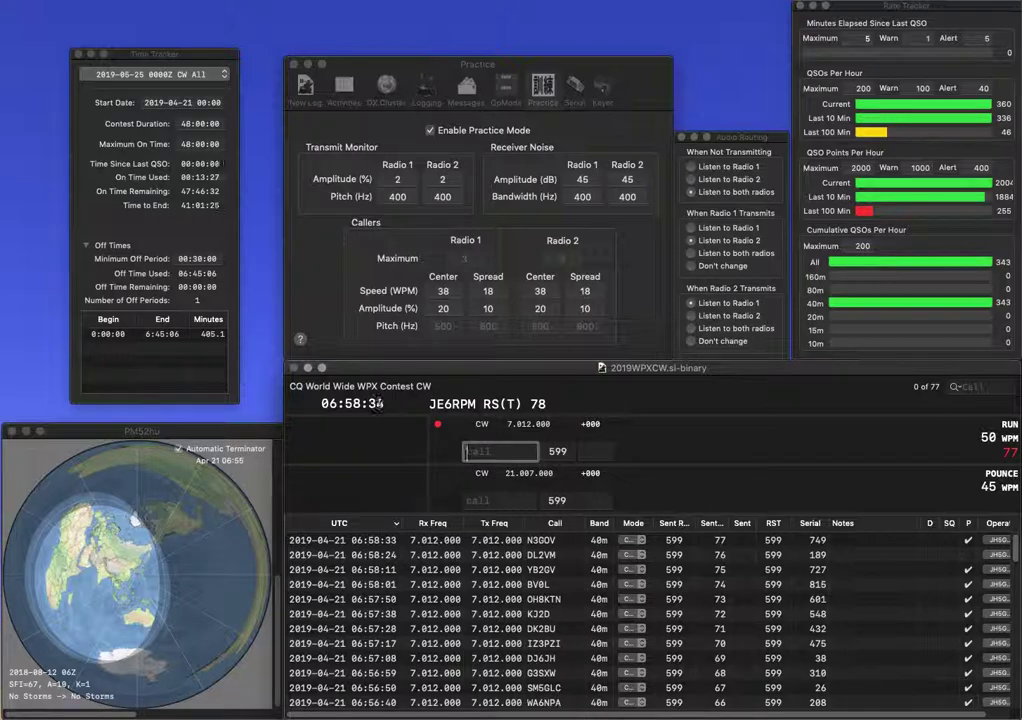
text(W6)
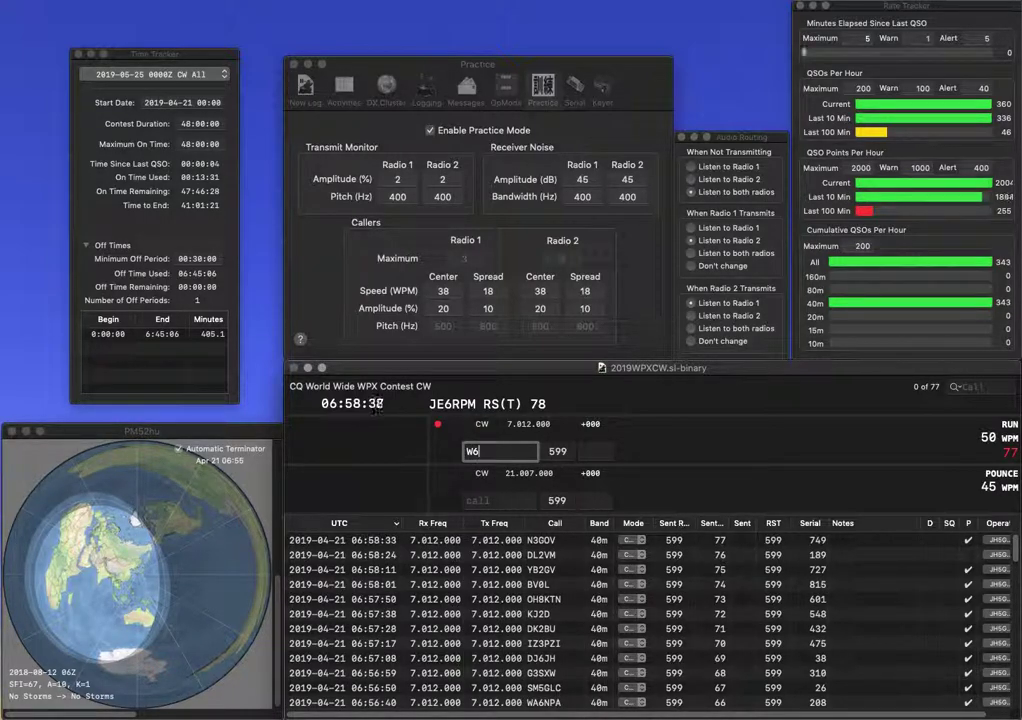
text(NWS)
key(Return)
text(798)
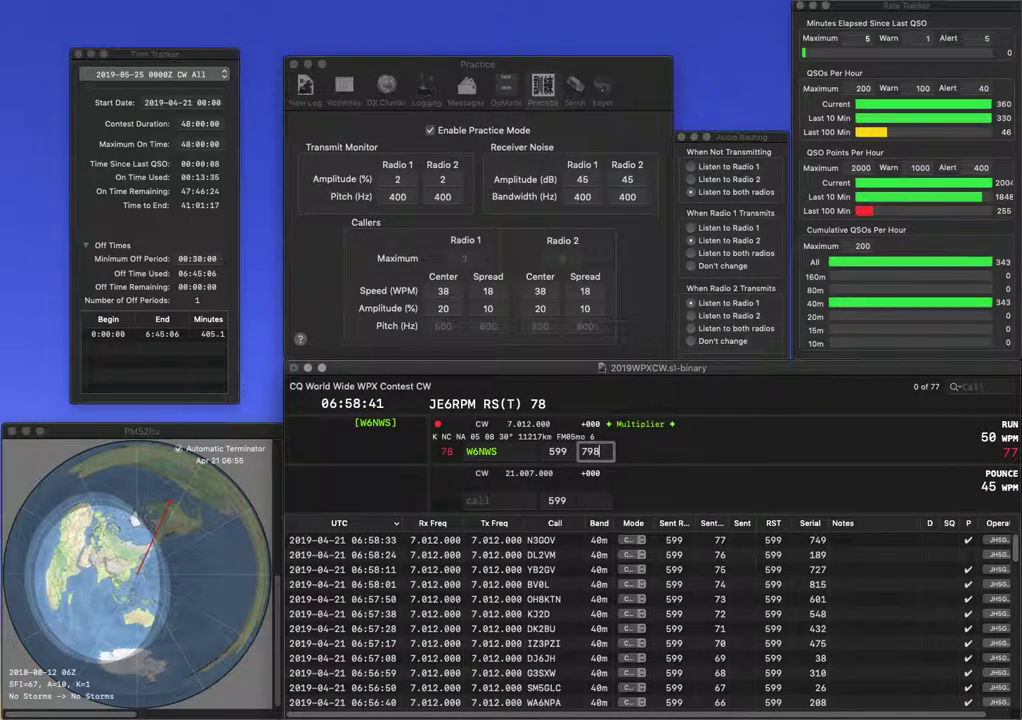
key(Return)
text(SP9XW)
key(Return)
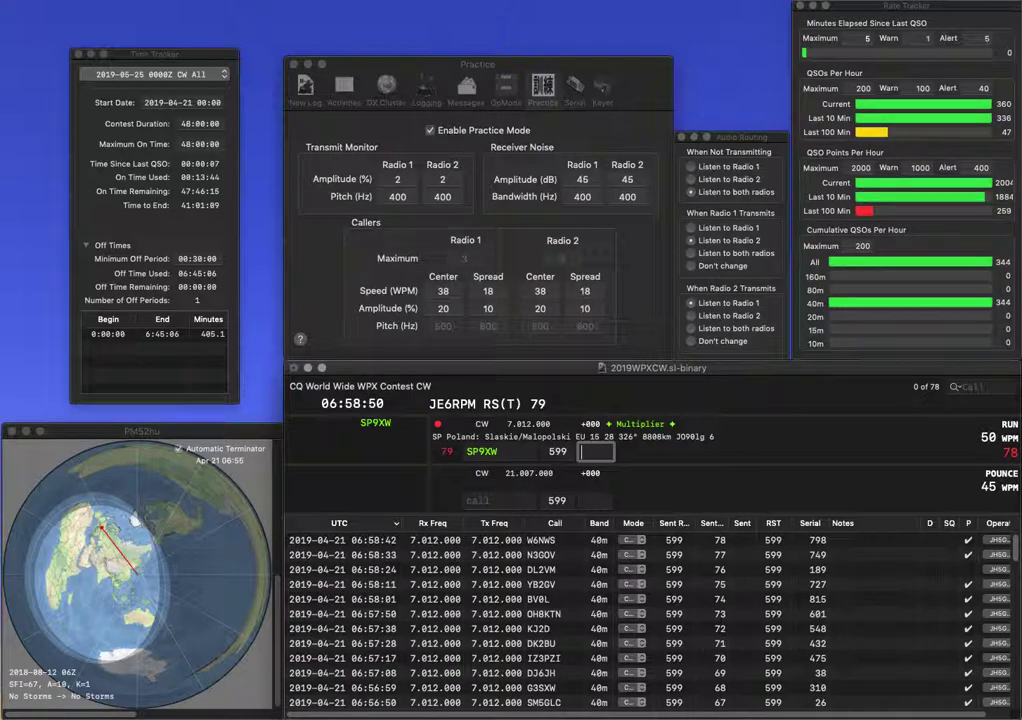
text(33)
key(Return)
text(PC2)
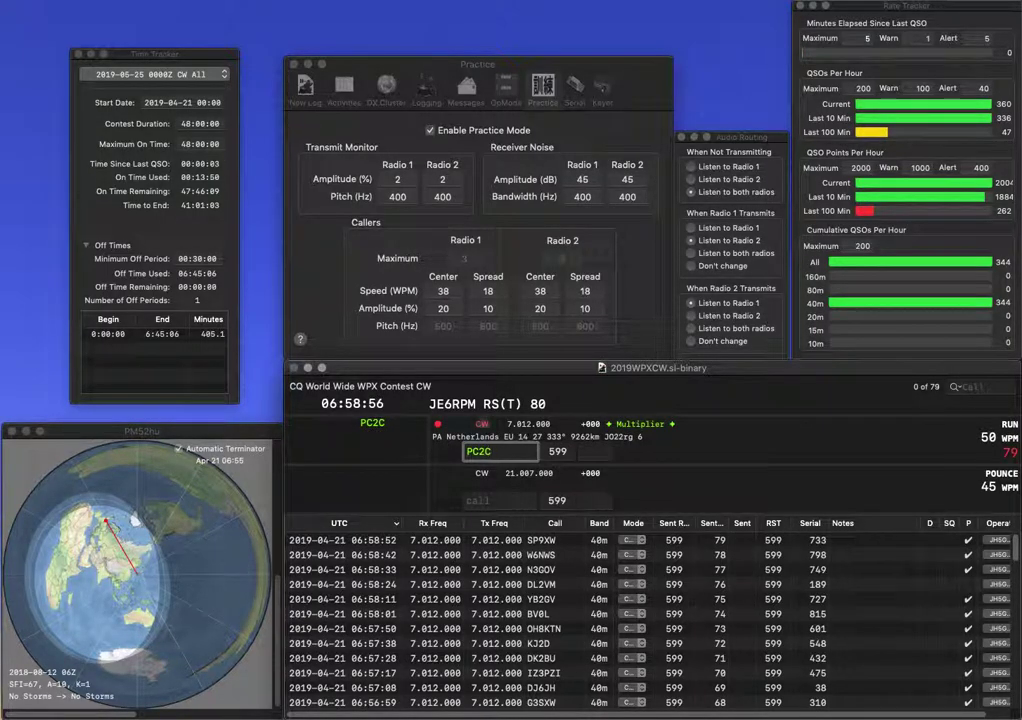
text(X)
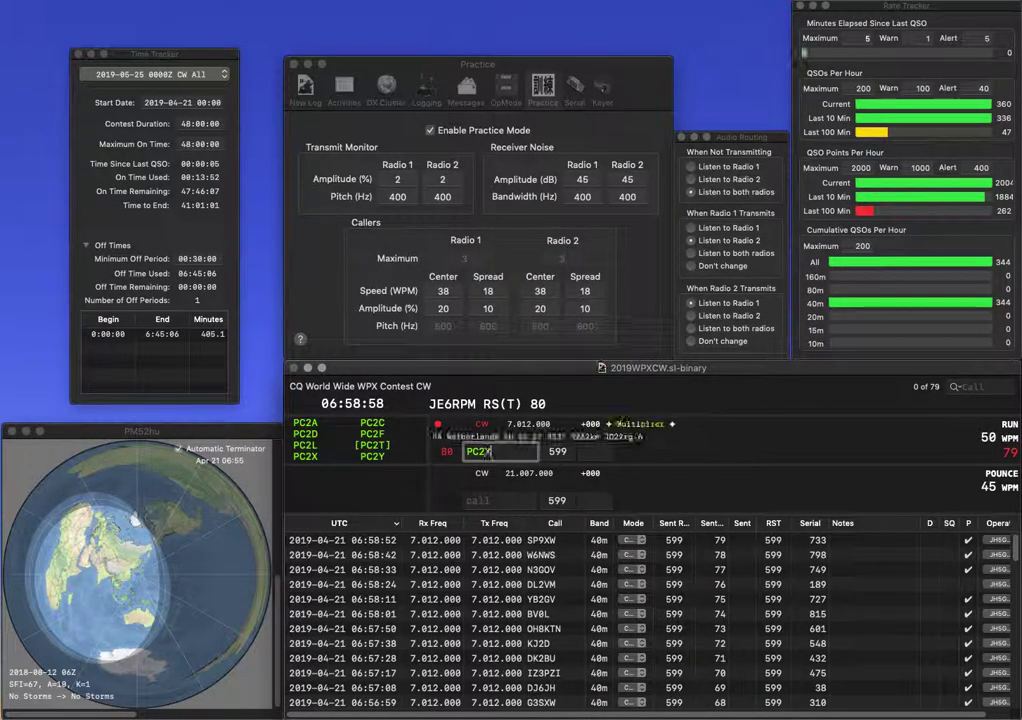
key(space)
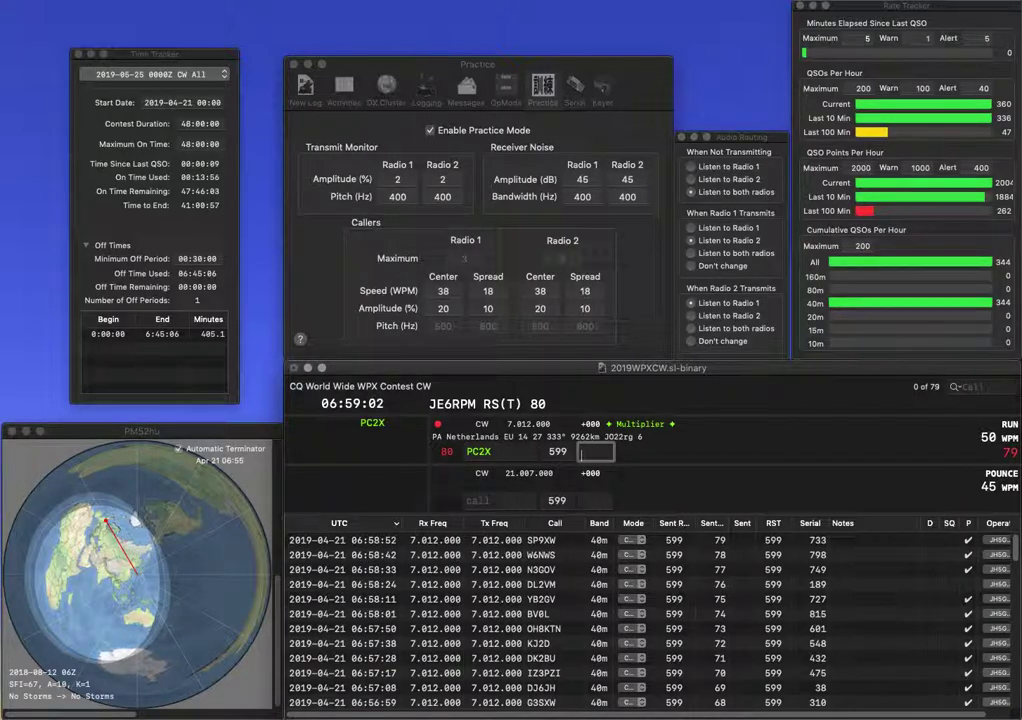
text(249)
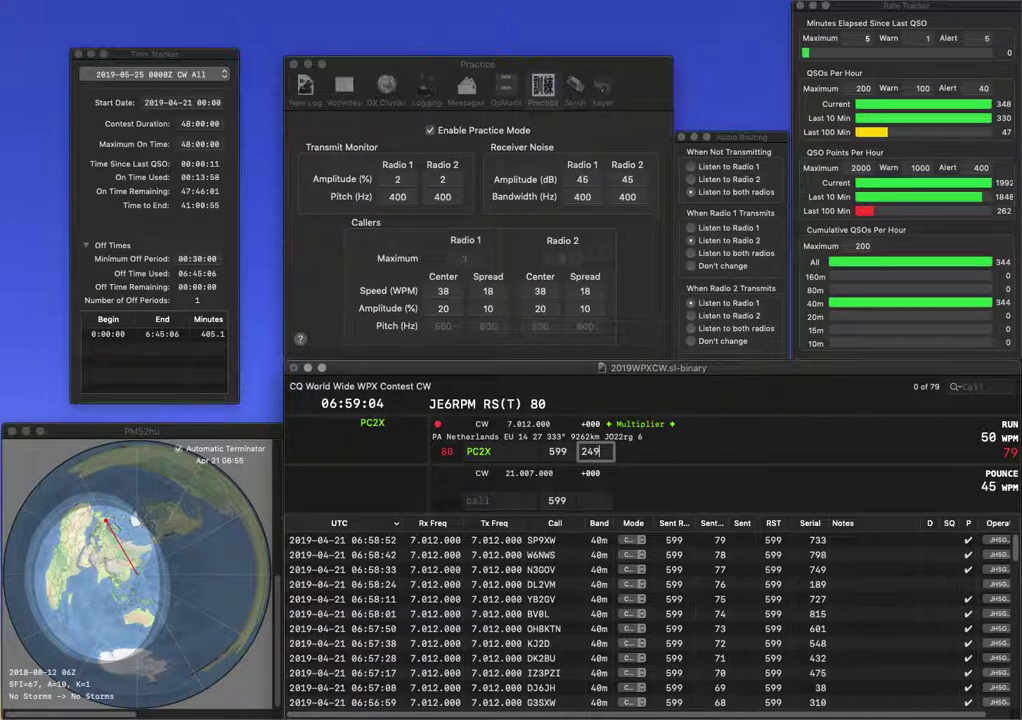
key(Return)
text(KE9L)
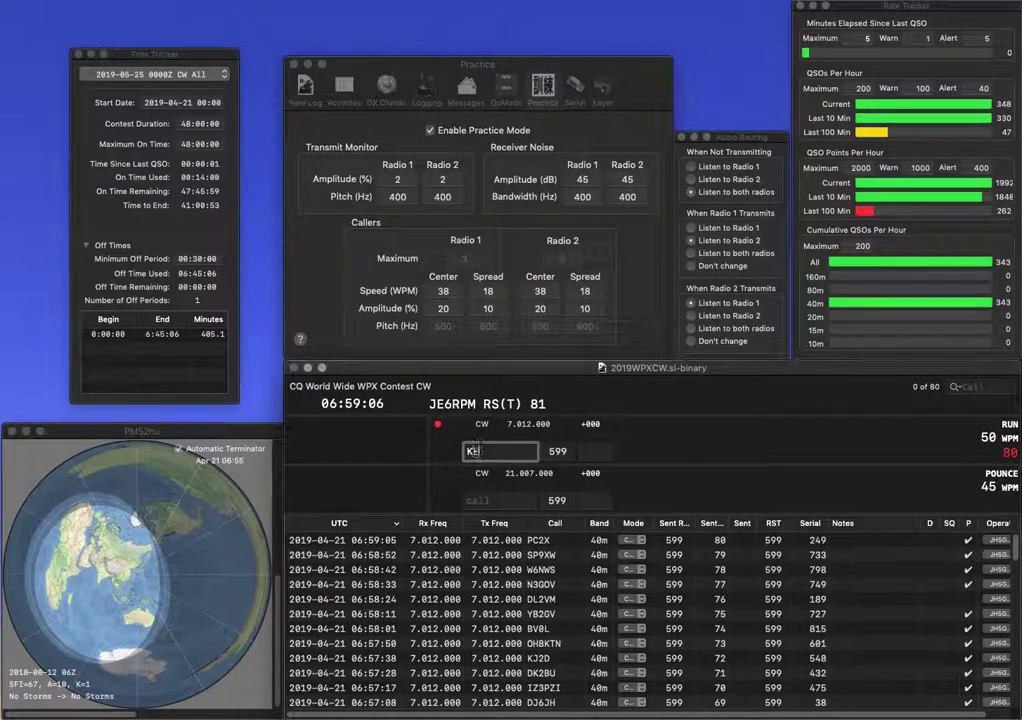
key(Return)
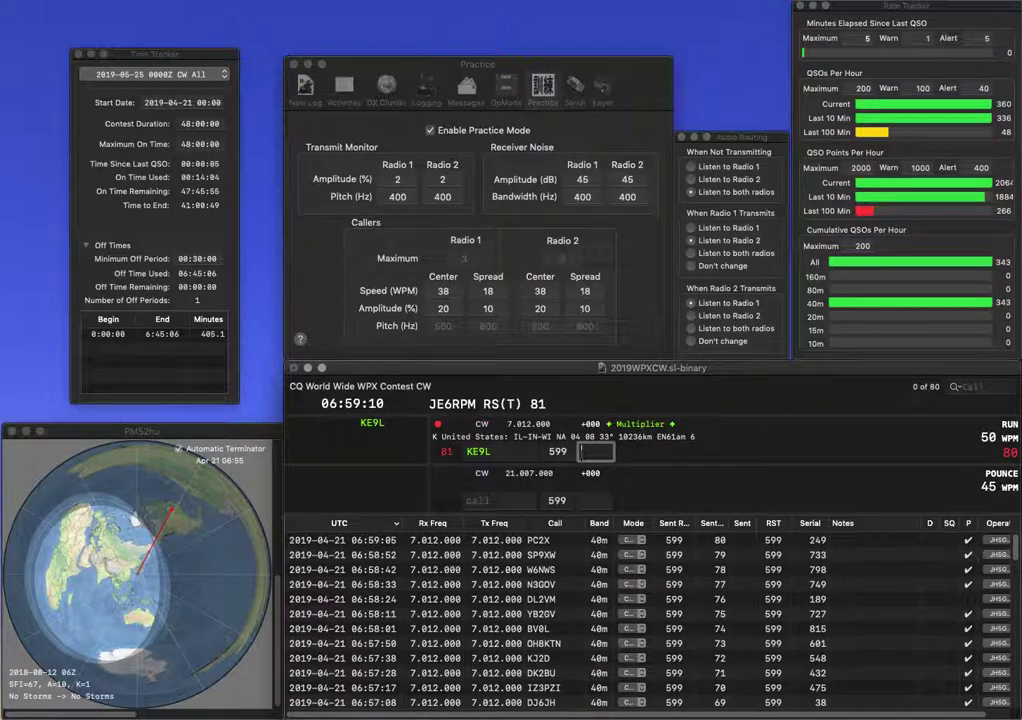
text(65)
key(Return)
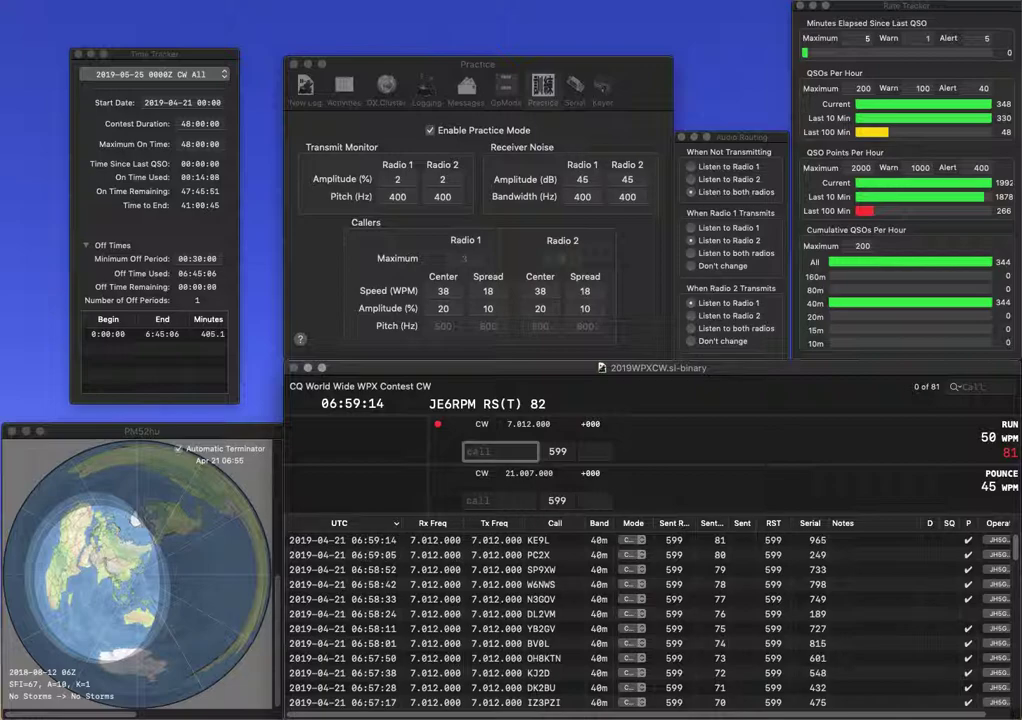
text(KM4VFB)
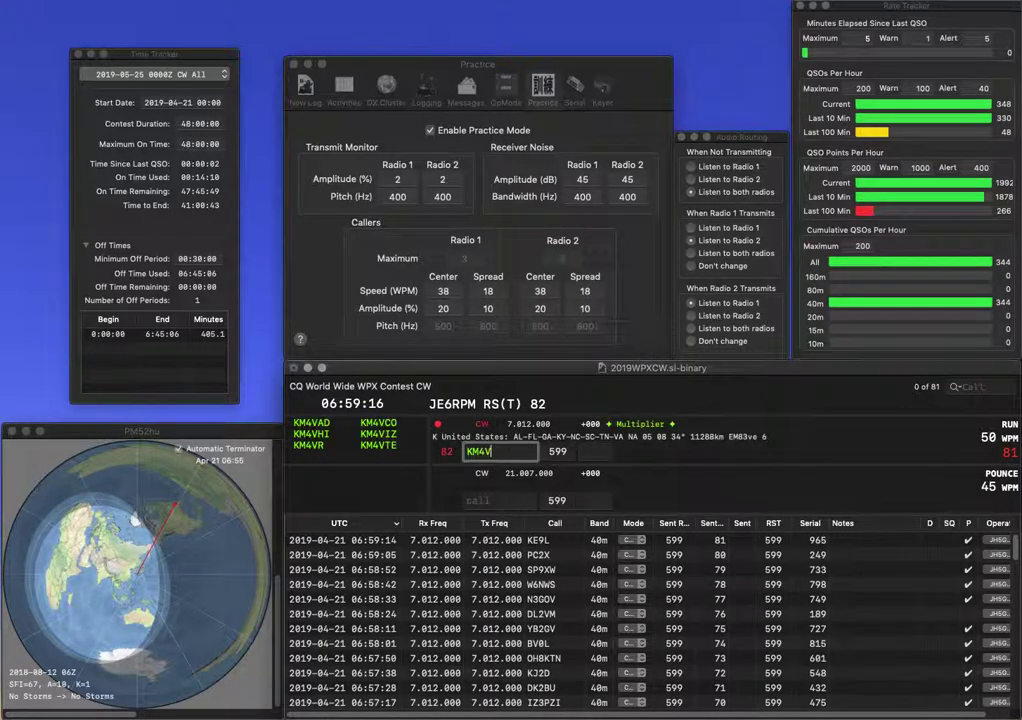
key(Left)
key(Left)
key(BackSpace)
text(U)
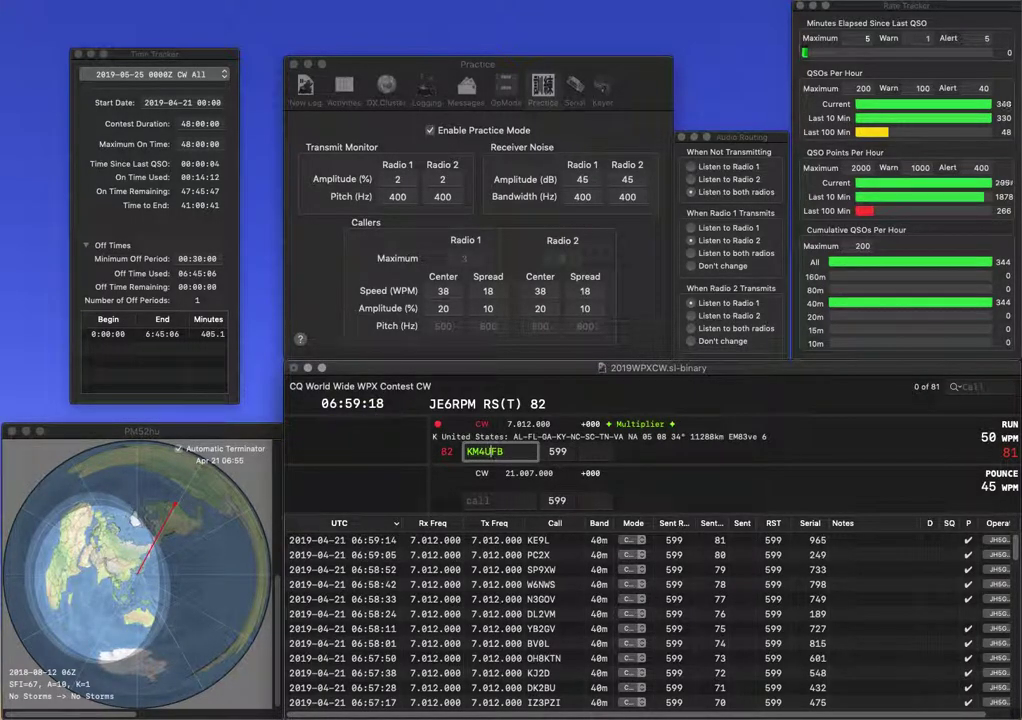
key(BackSpace)
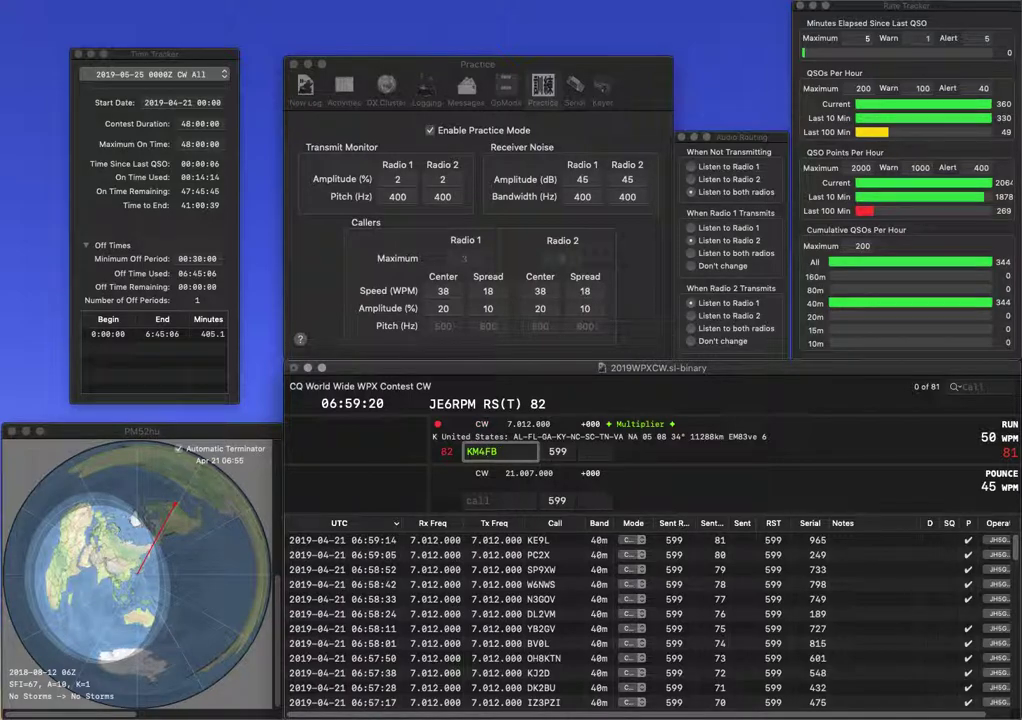
text(H)
key(Return)
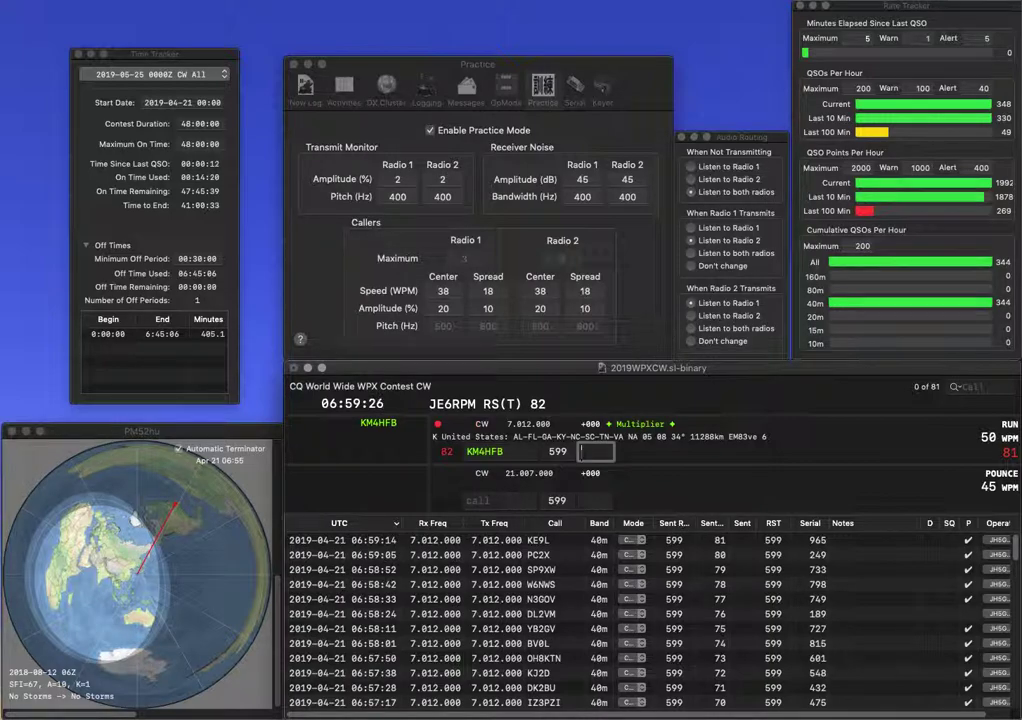
text(290)
key(Return)
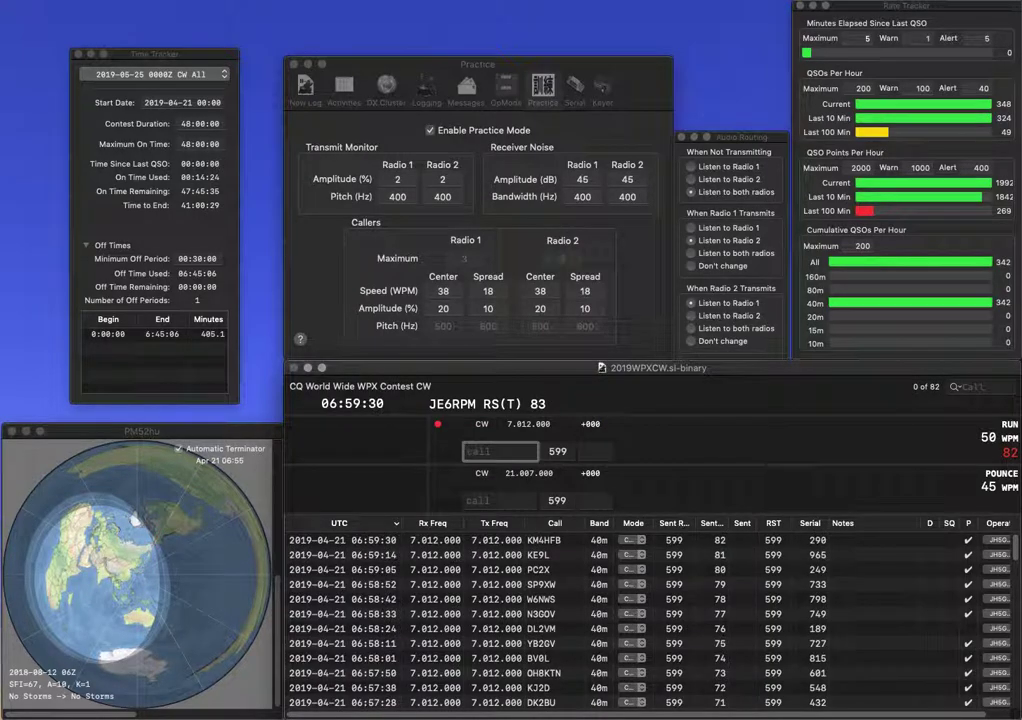
text(KX2)
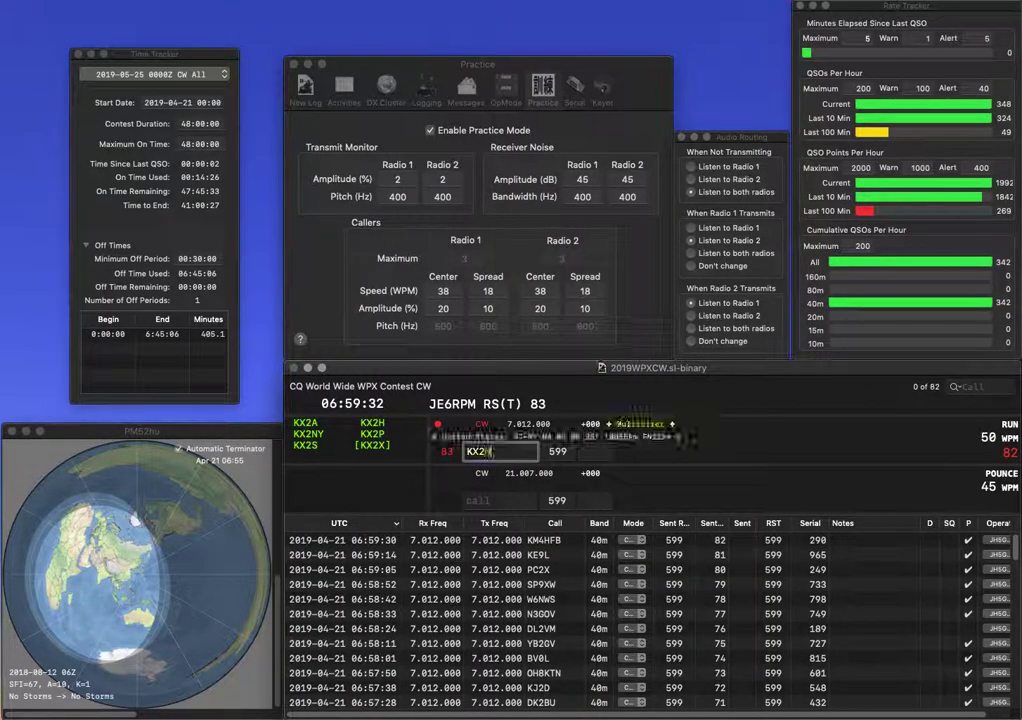
text(NY)
key(space)
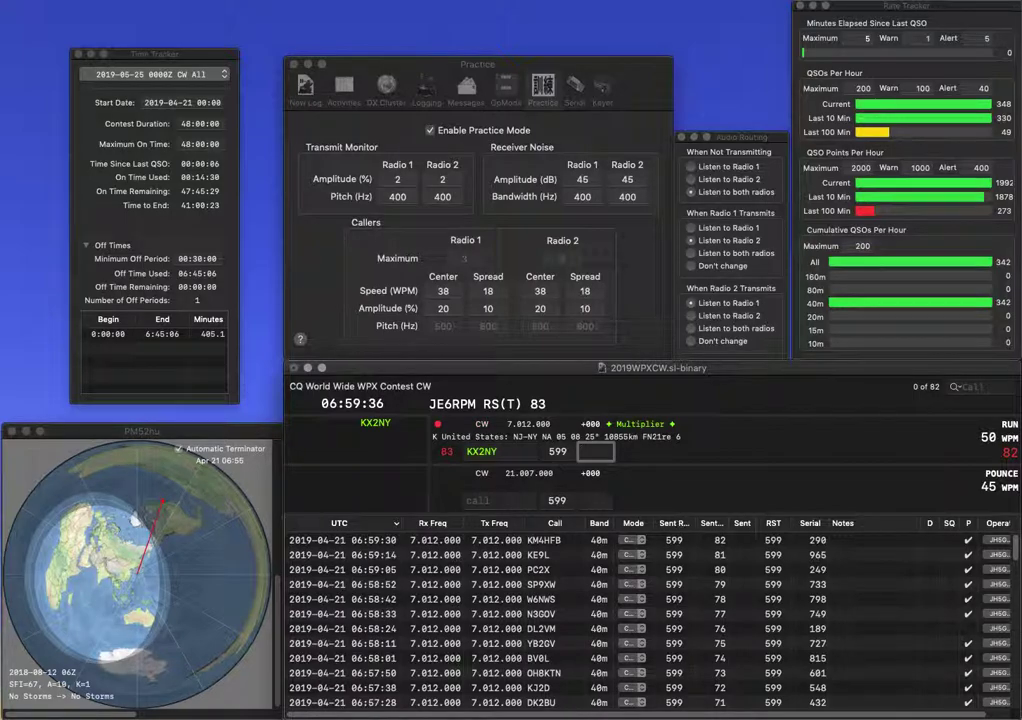
text(922)
key(Return)
text(YO7DBR)
key(Return)
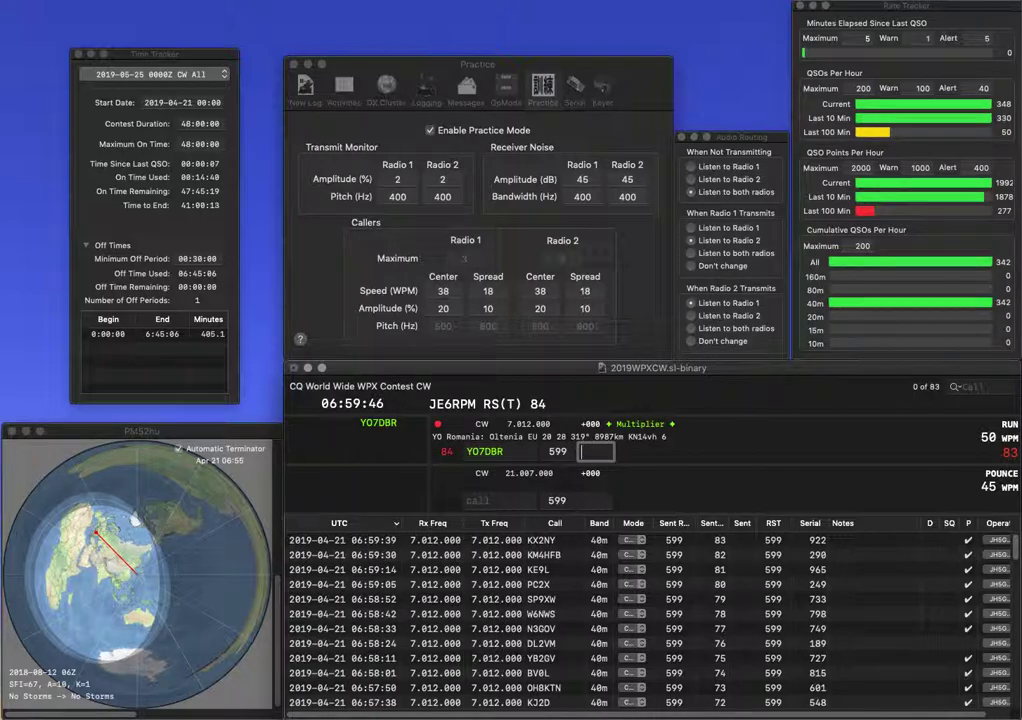
text(369)
key(Return)
- Log a contact on the Run radio with K5WXY and received serial number 810
text(K5X)
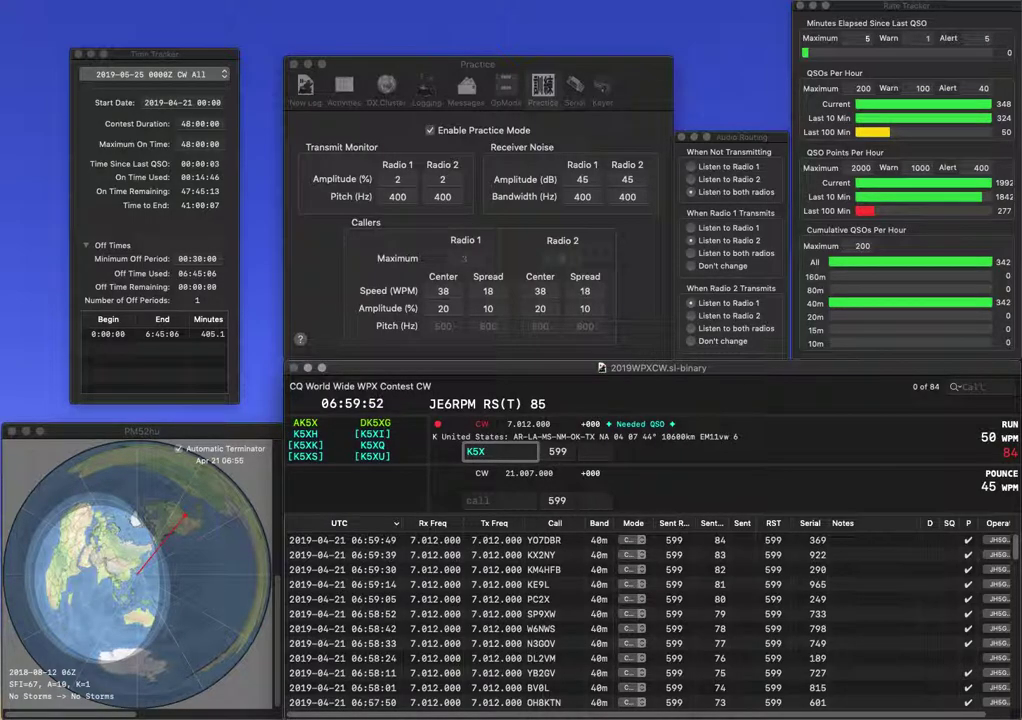
text(Y)
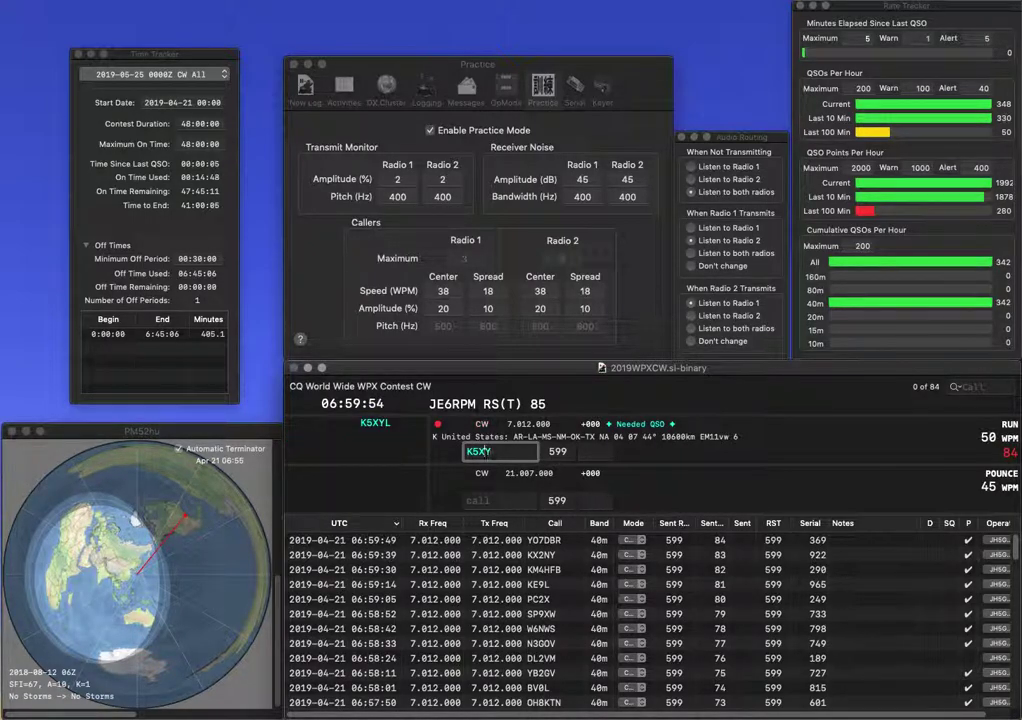
key(BackSpace)
key(BackSpace)
text(WY)
key(Return)
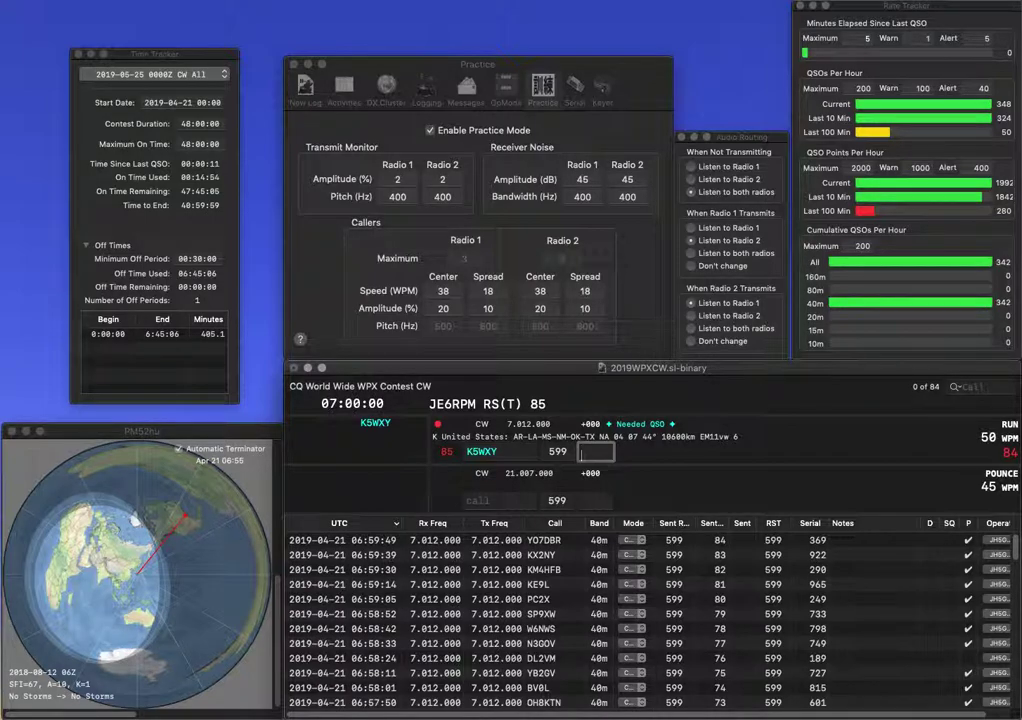
text(810)
key(Return)
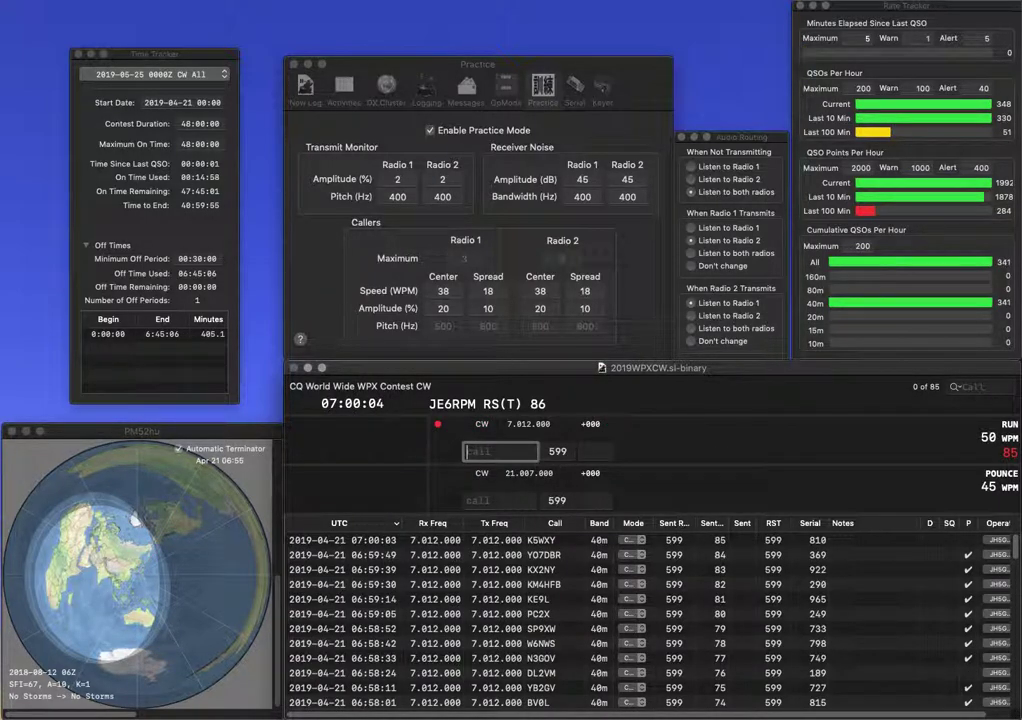
text(K9GIB)
key(Left)
key(BackSpace)
text(S)
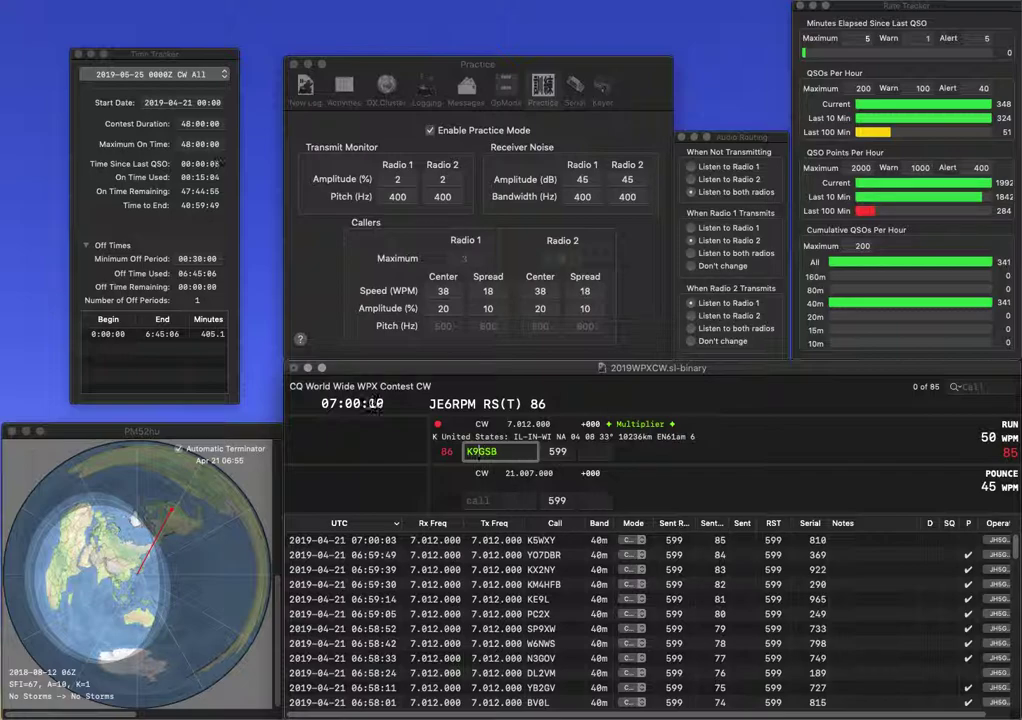
key(Delete)
text(Z)
key(Delete)
text(I)
key(Return)
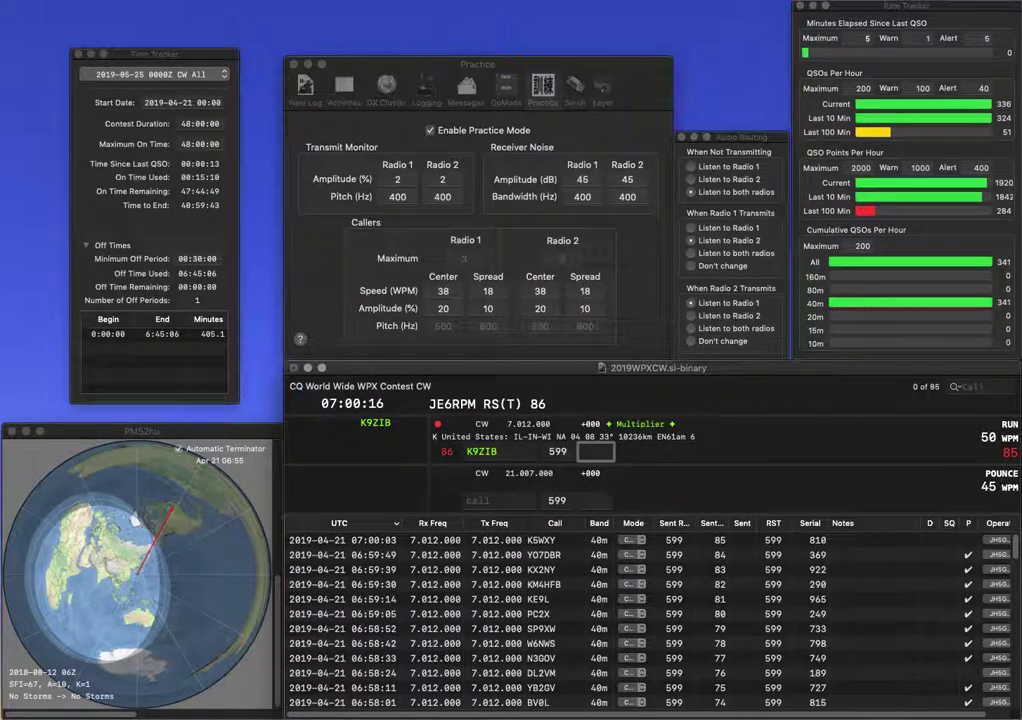
text(663)
key(Return)
text(UA9MA)
key(space)
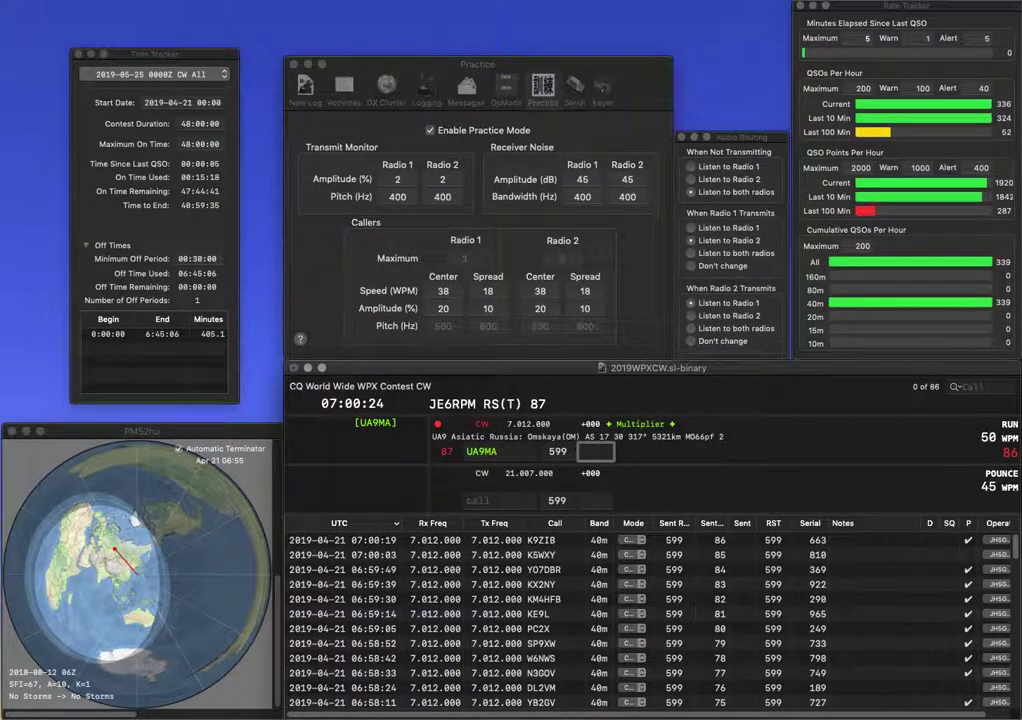
text(247)
key(Return)
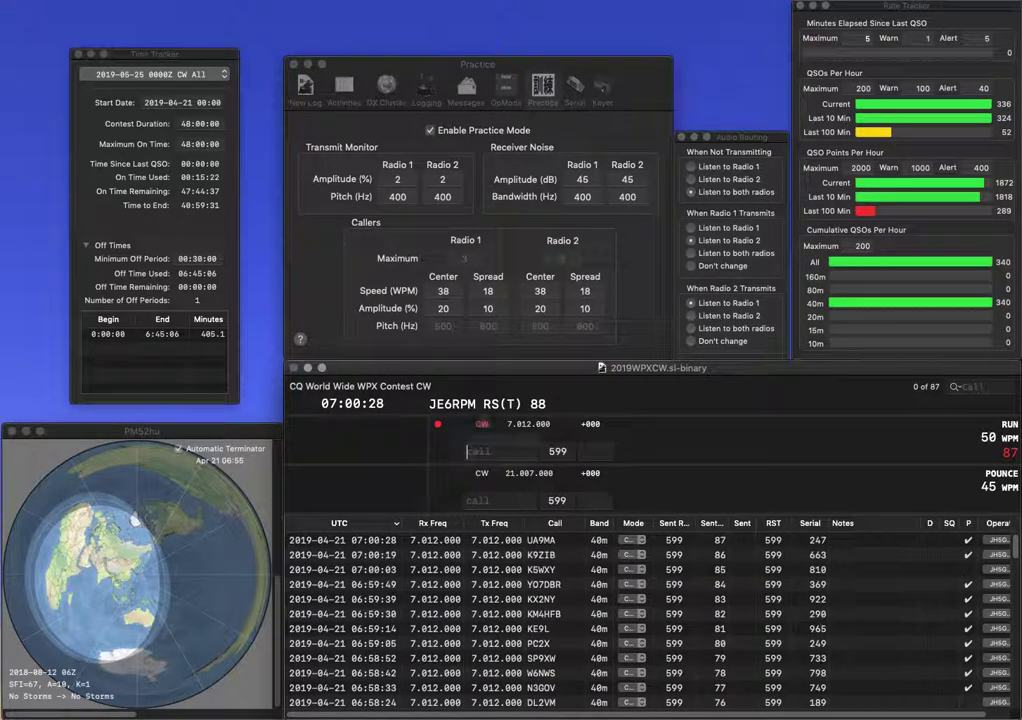
text(LA)
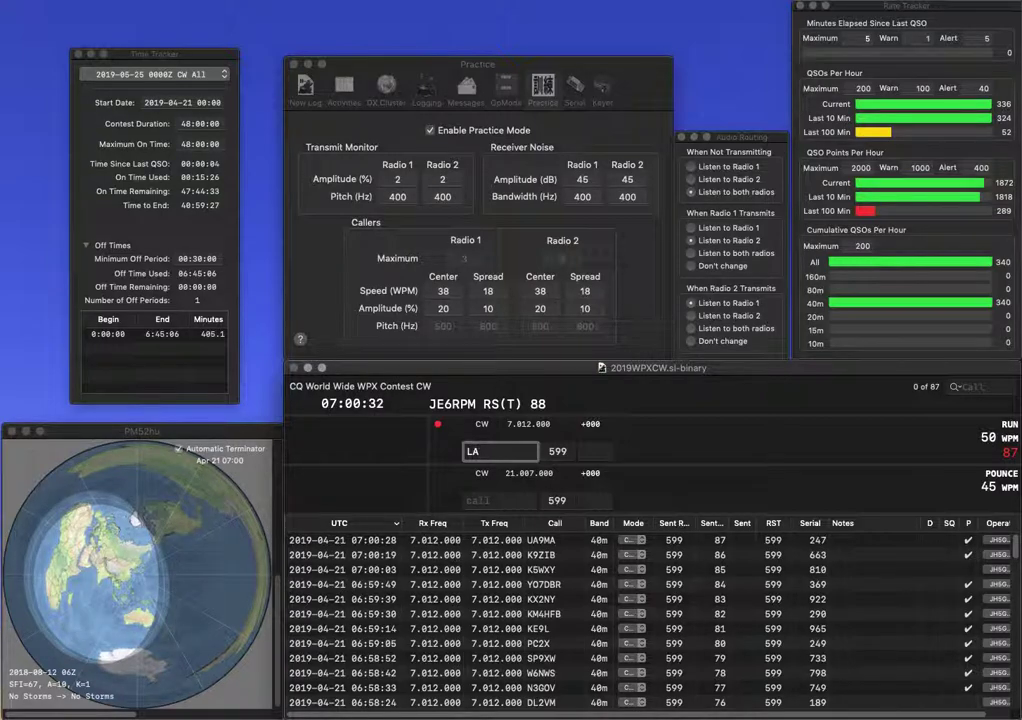
text(5LA)
key(Return)
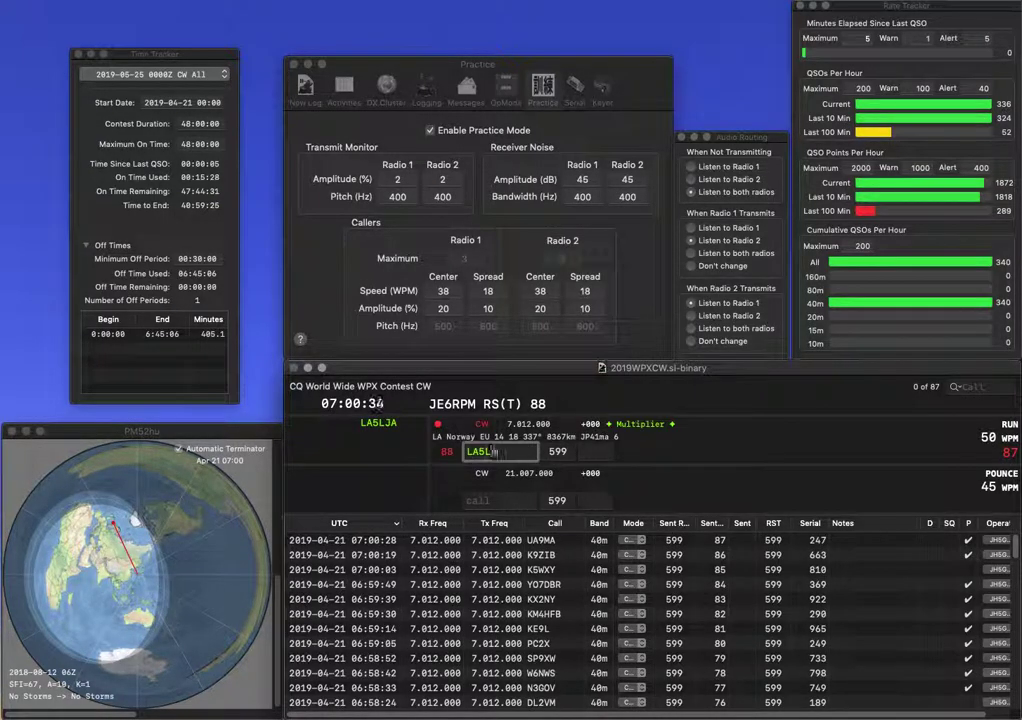
click(498, 451)
text(JA)
key(Return)
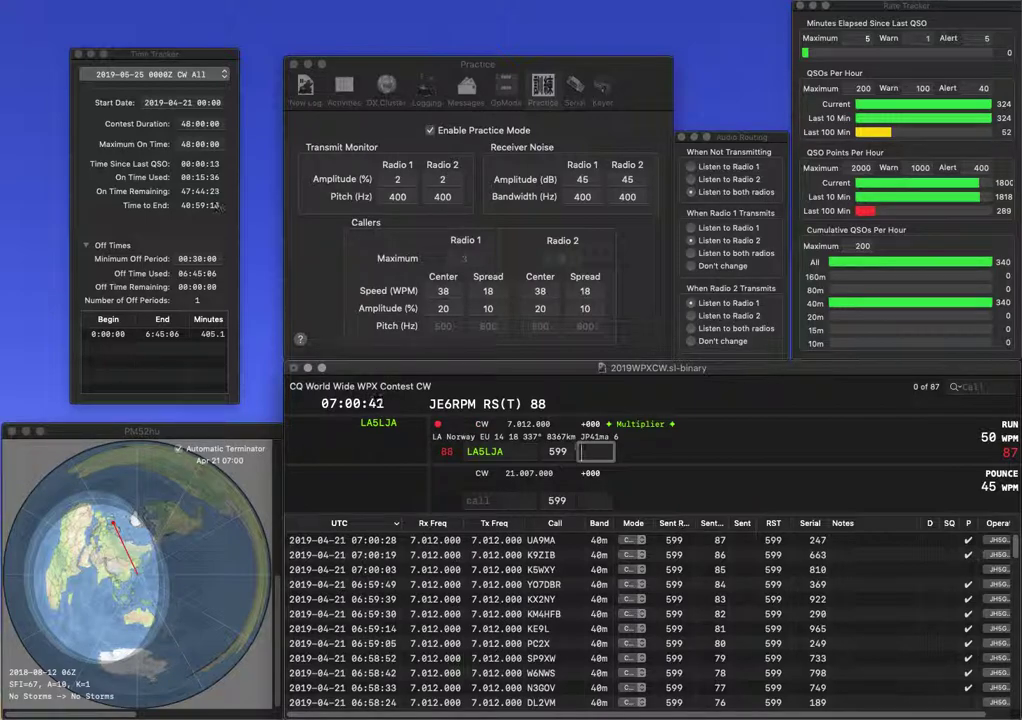
text(110)
key(Return)
- Log a contact on the Run radio with US5WAC and received serial number 145
text(US5WAC)
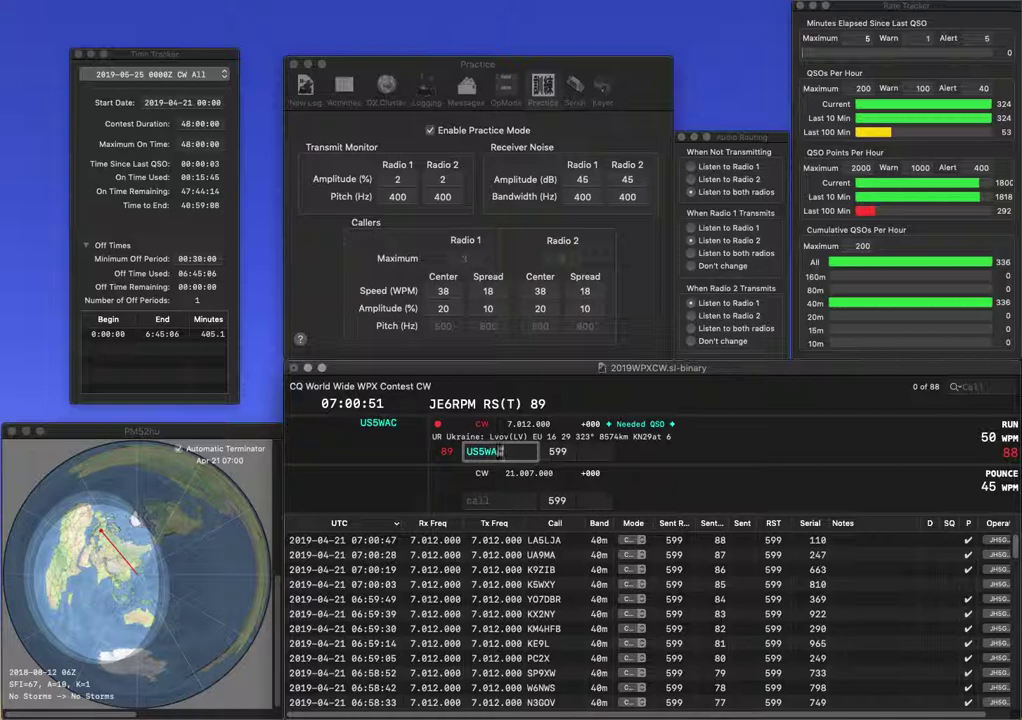
key(Return)
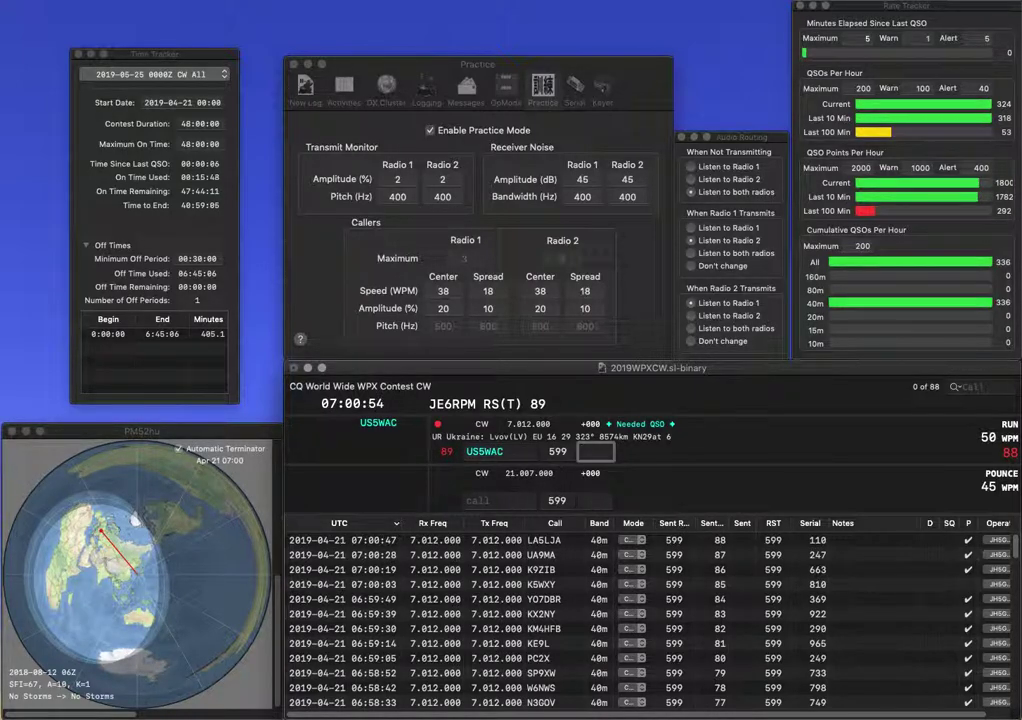
text(45)
key(Return)
text(AK4AT)
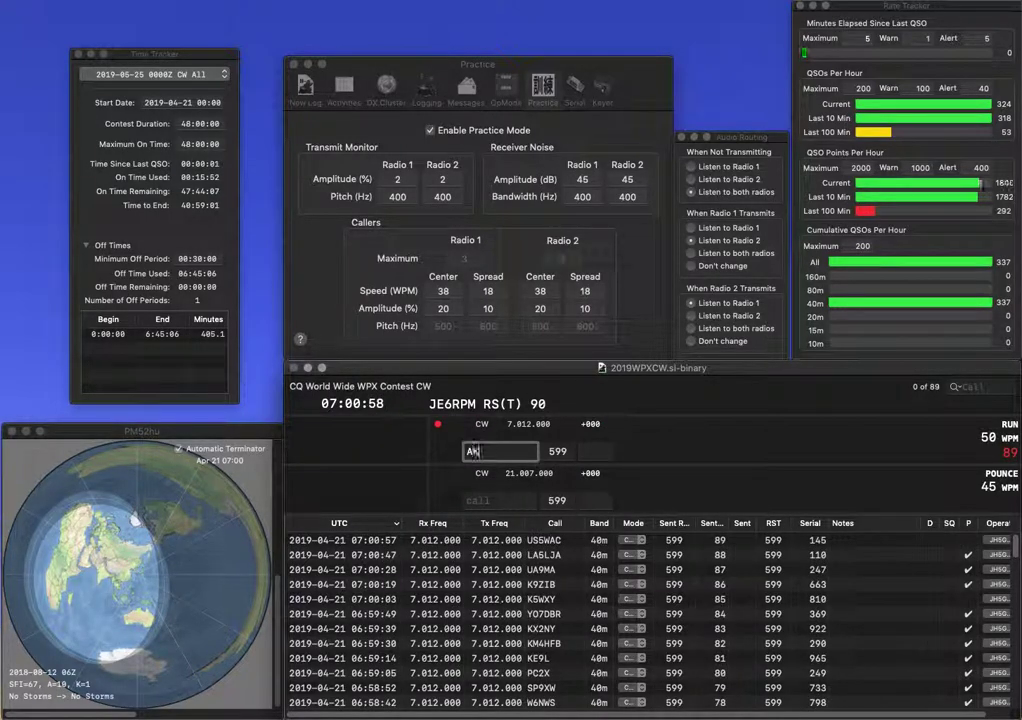
key(space)
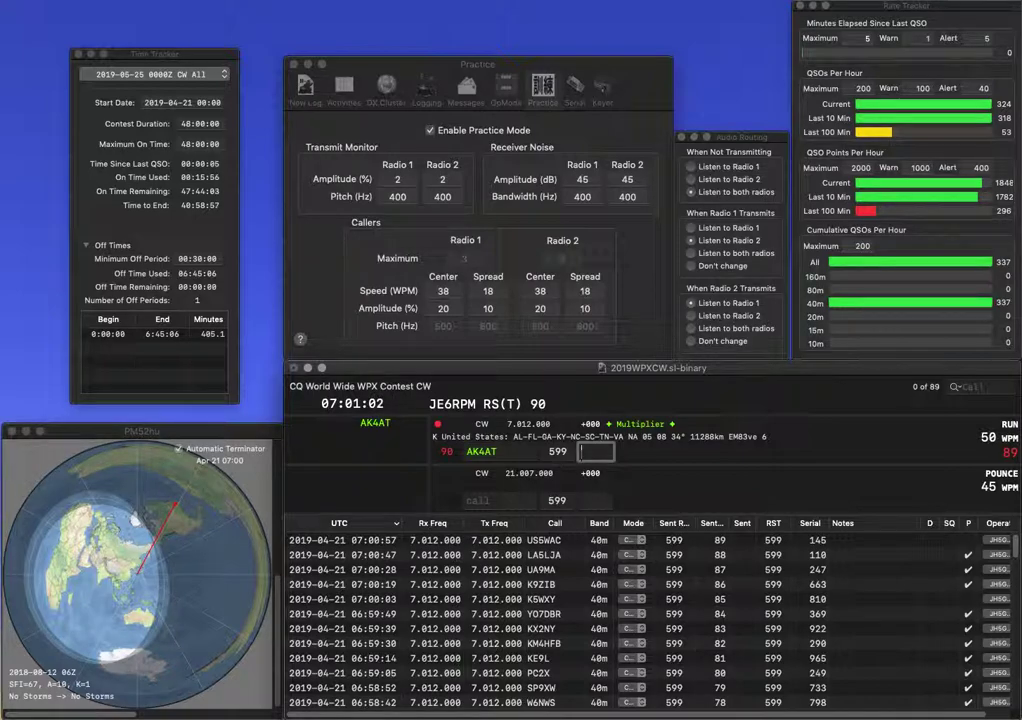
text(93)
key(Return)
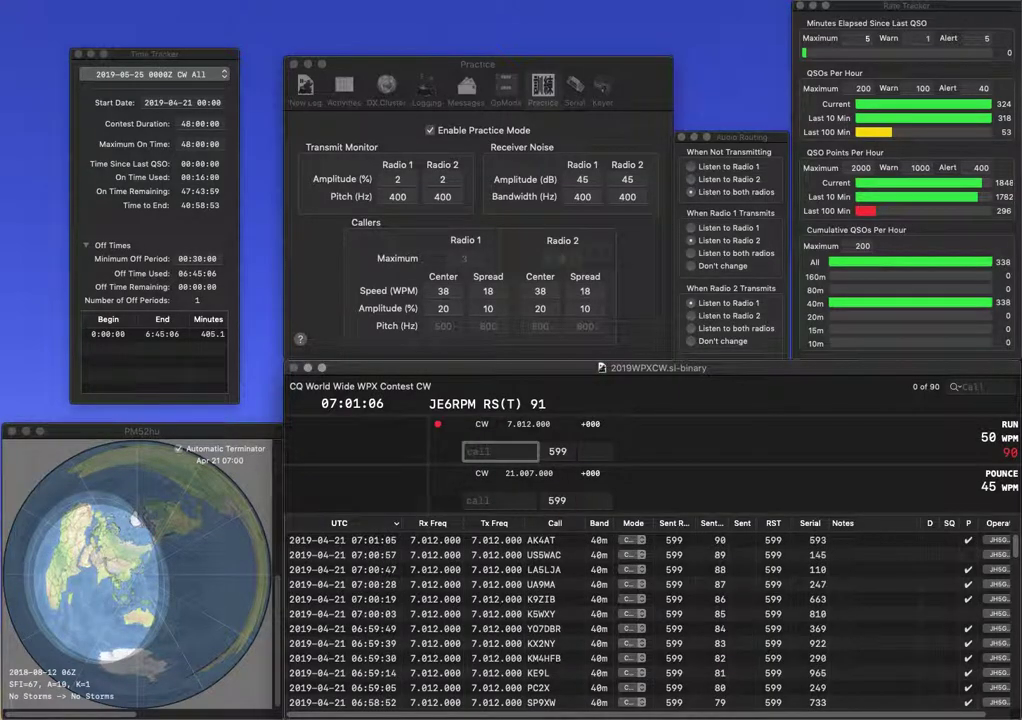
text(DL2)
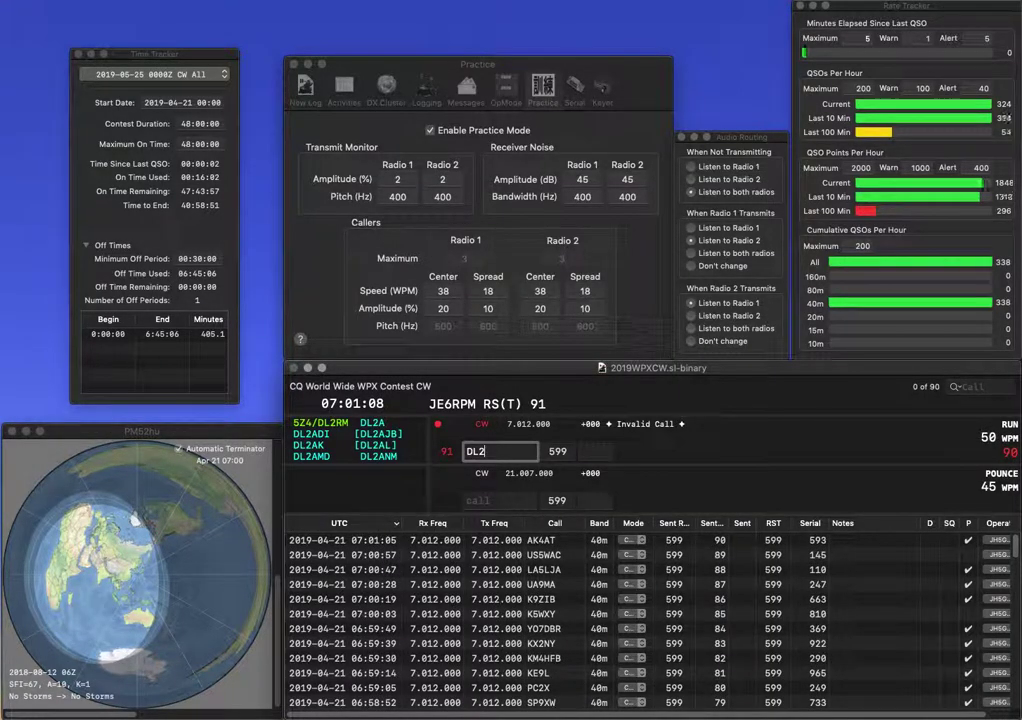
text(XCC)
key(Left)
key(BackSpace)
key(space)
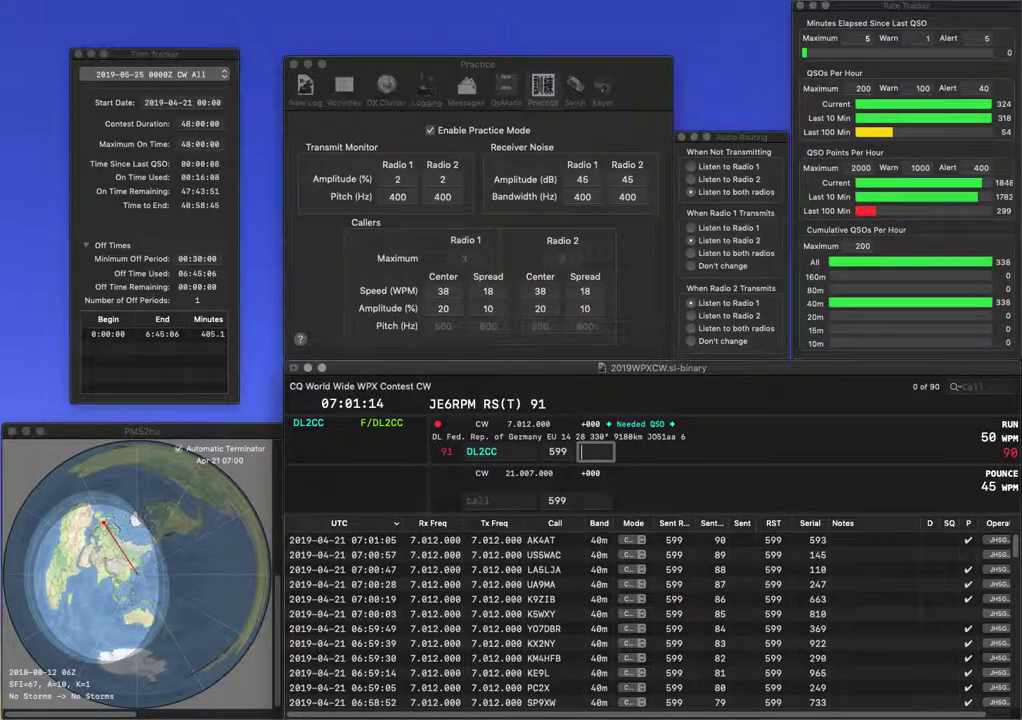
text(428)
key(Return)
- Log a contact on the Run radio with N0UBL and received serial number 27
text(N0UBL)
key(Return)
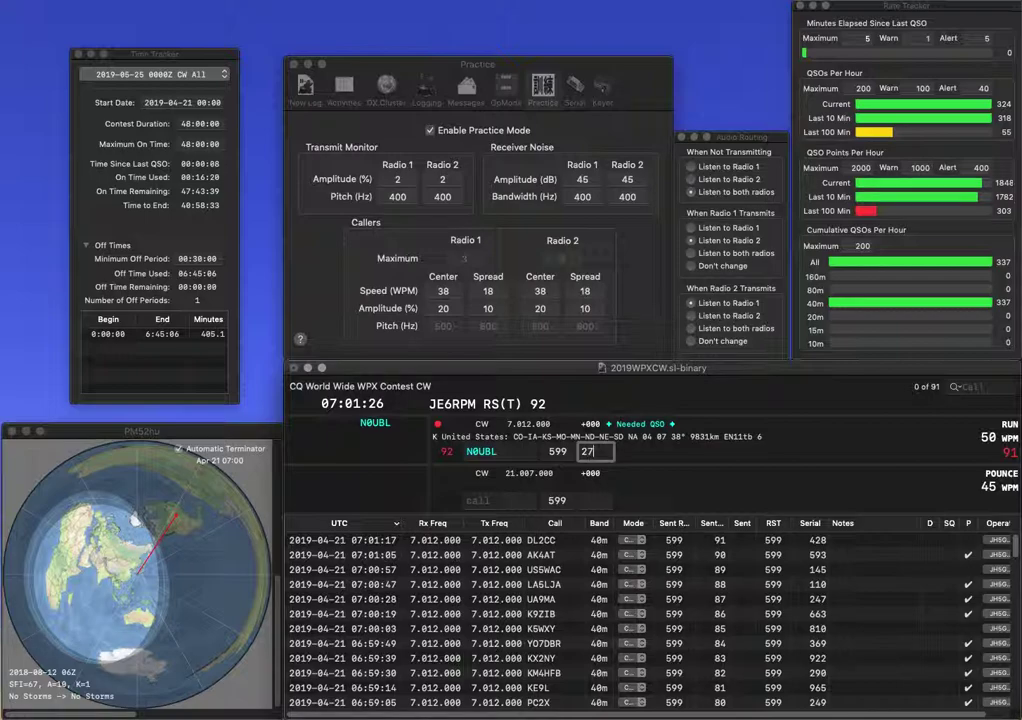
key(Return)
text(KN7NV)
key(Return)
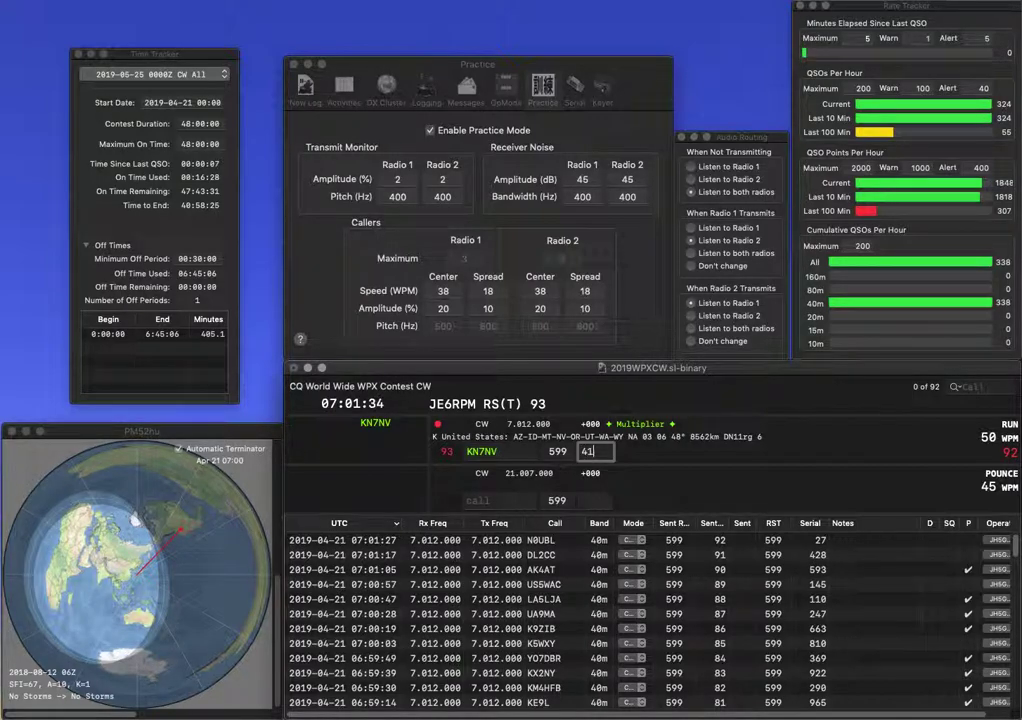
key(Return)
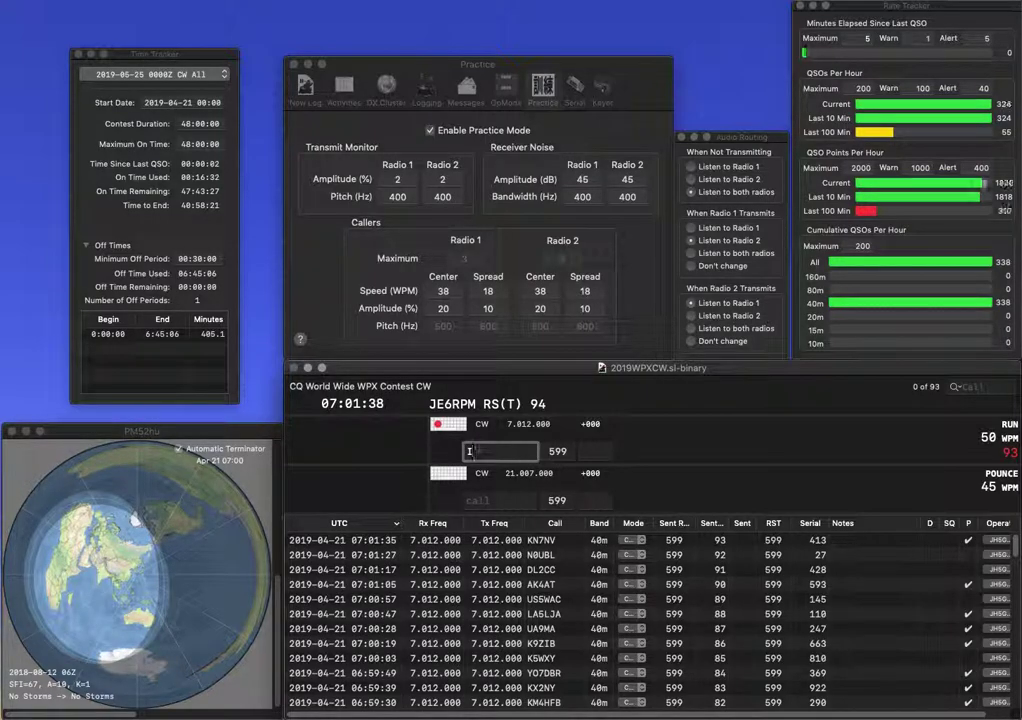
text(DK)
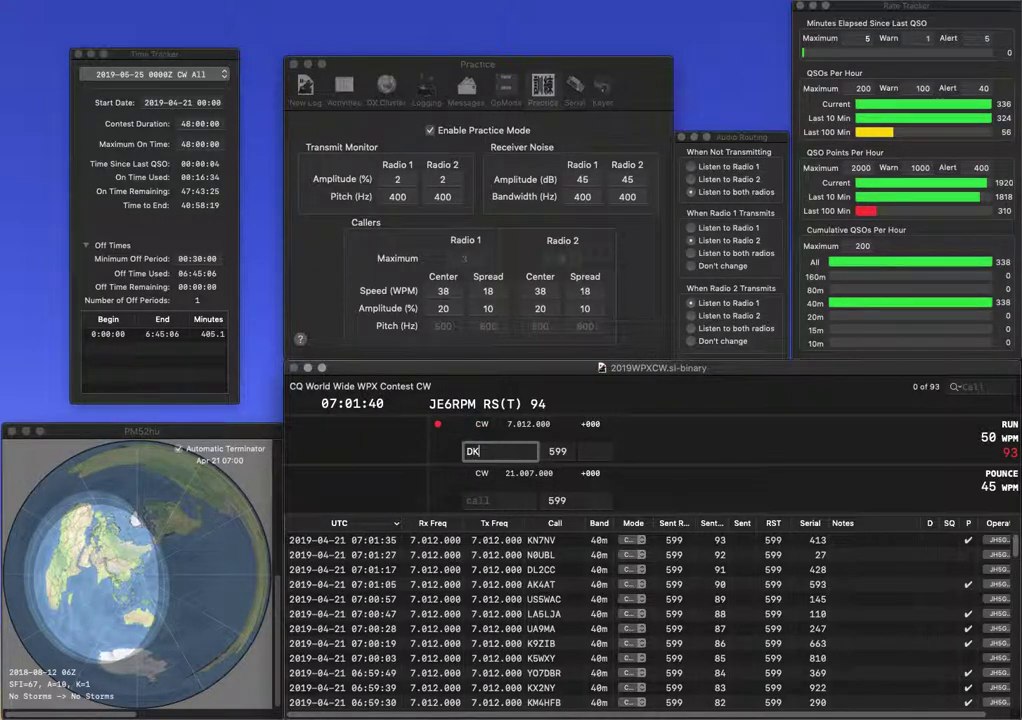
text(7BU)
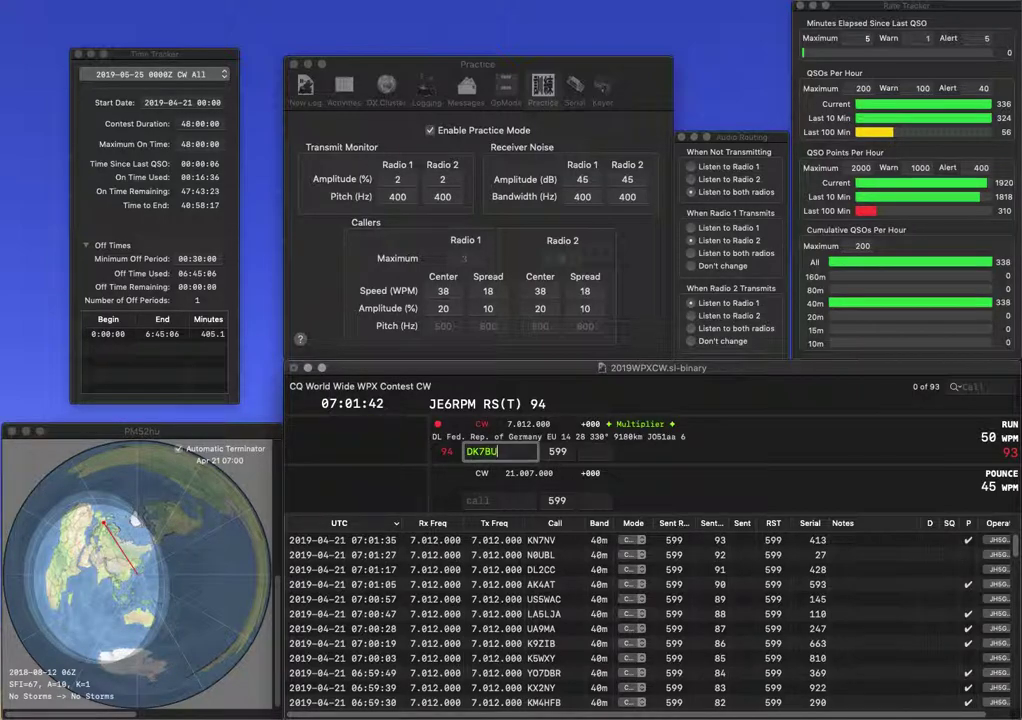
key(BackSpace)
key(BackSpace)
text(DU)
key(Return)
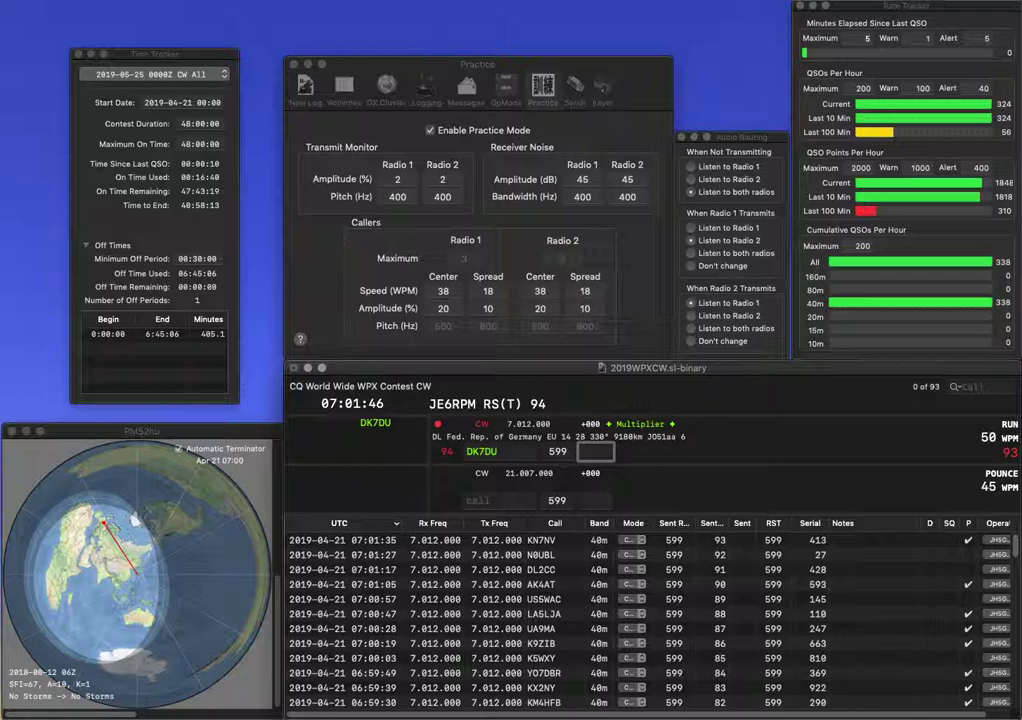
text(159)
key(Return)
text(IW)
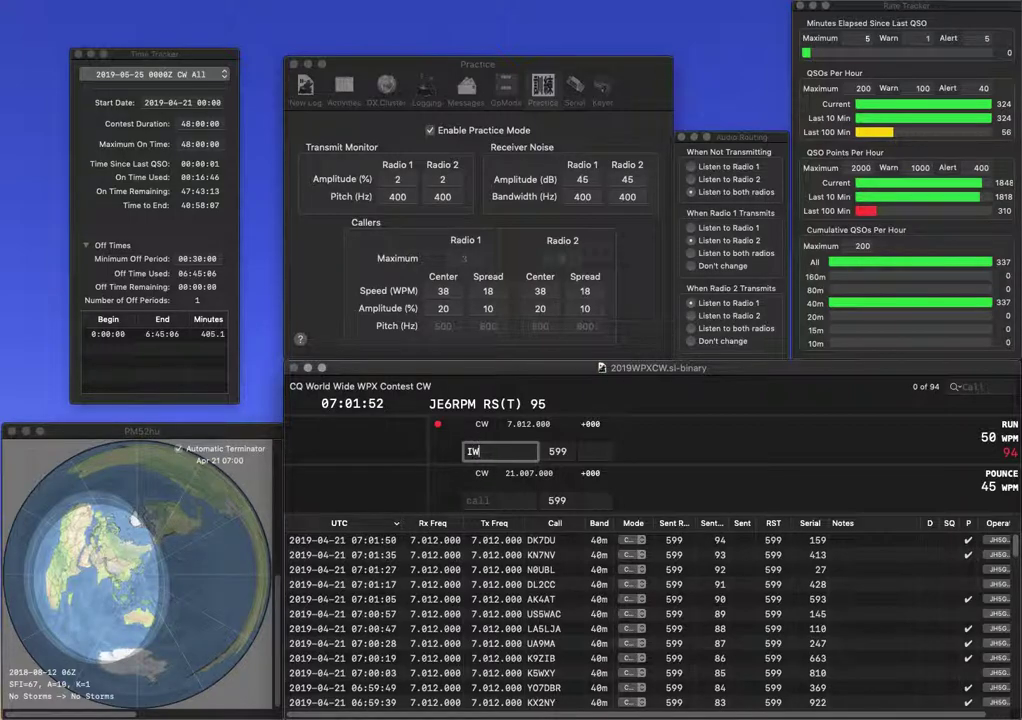
text(0EAC)
key(Tab)
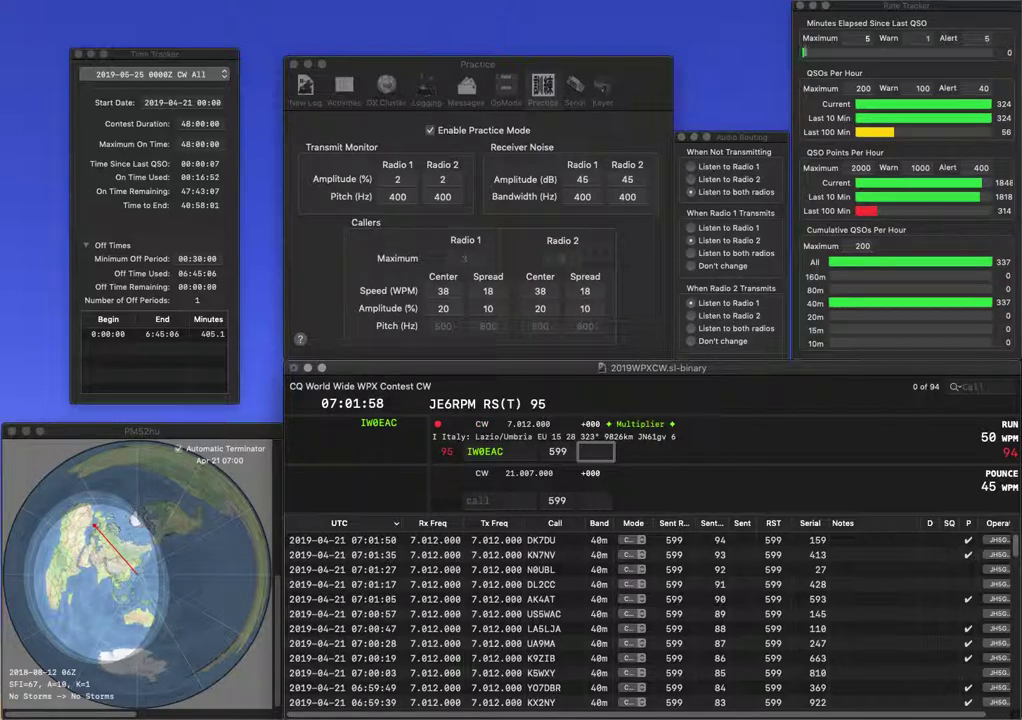
text(7)
key(Return)
text(N8MAS)
key(Return)
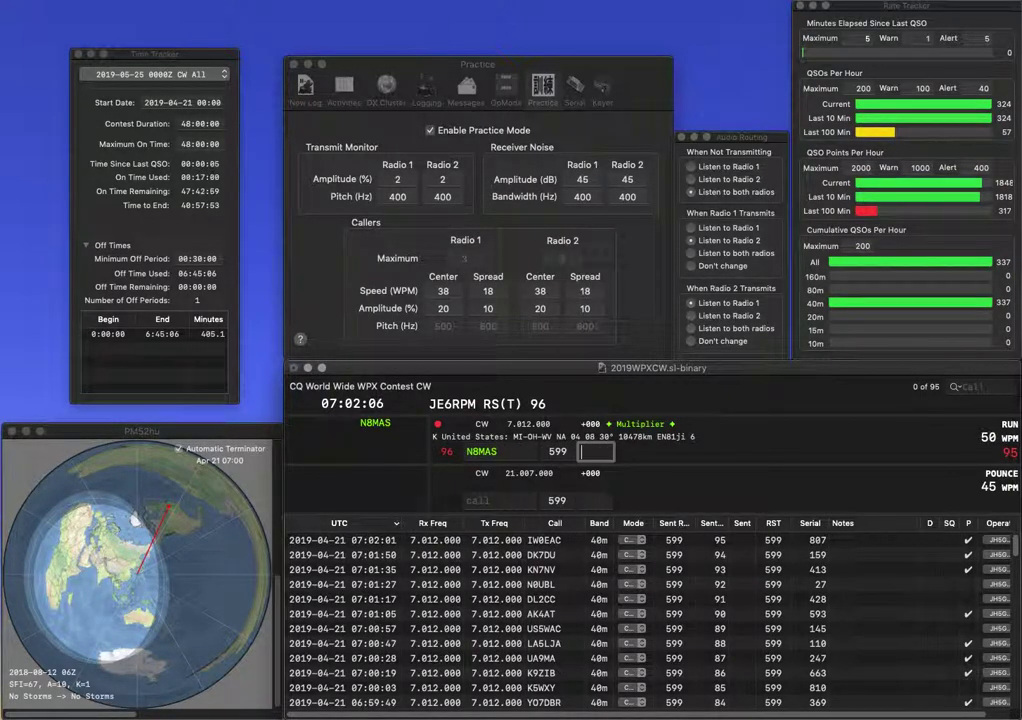
text(9)
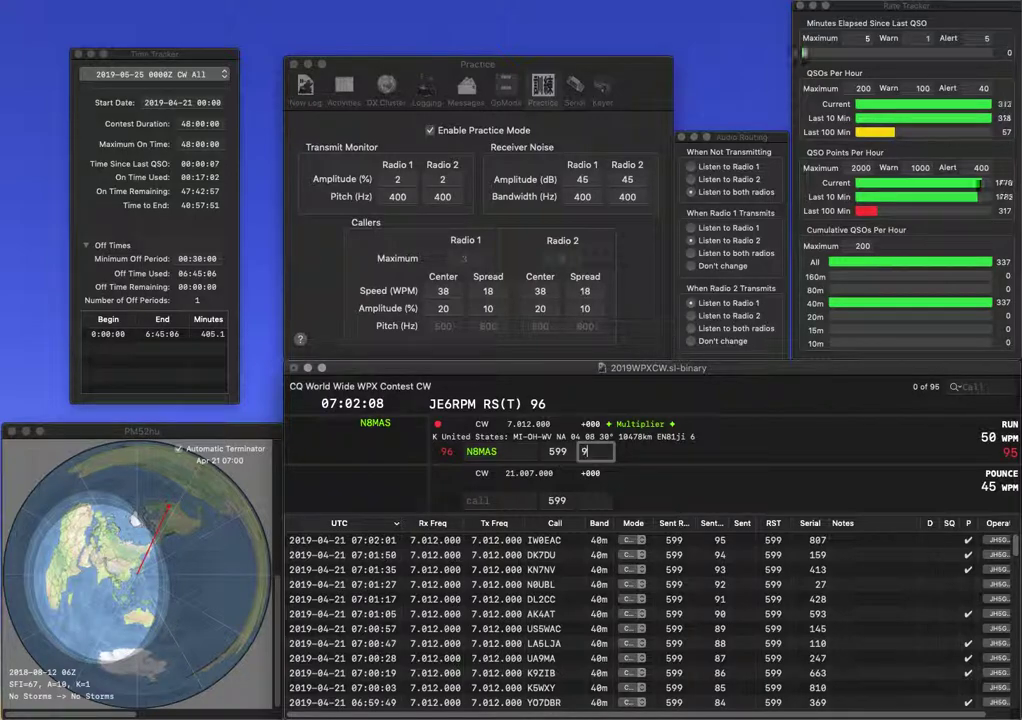
text(83)
key(Return)
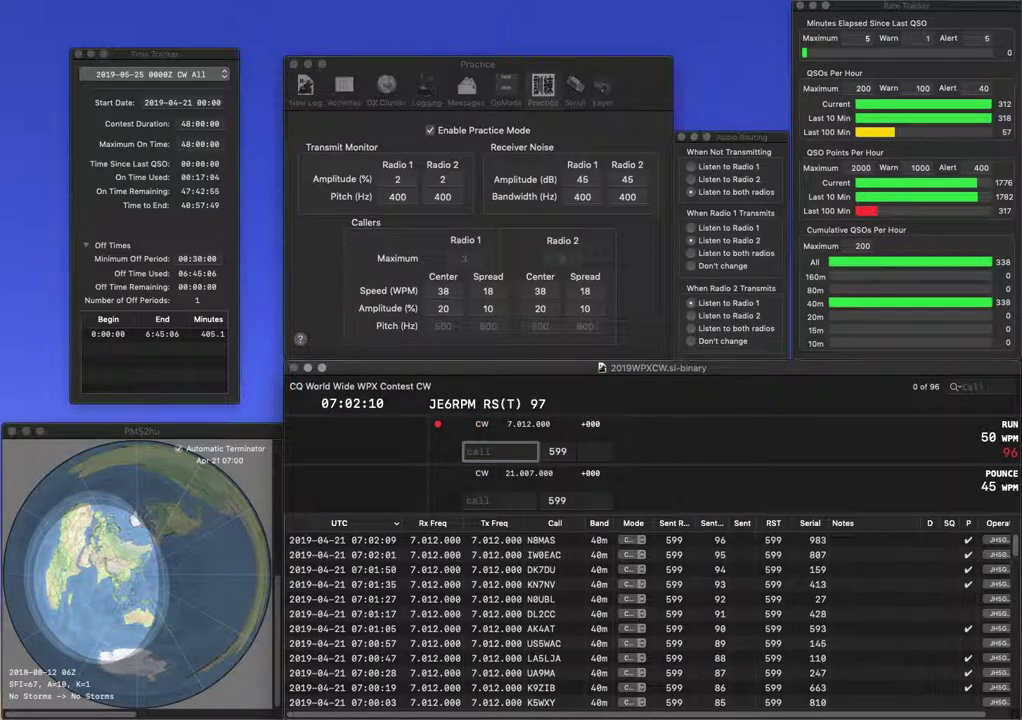
text(9A5CW)
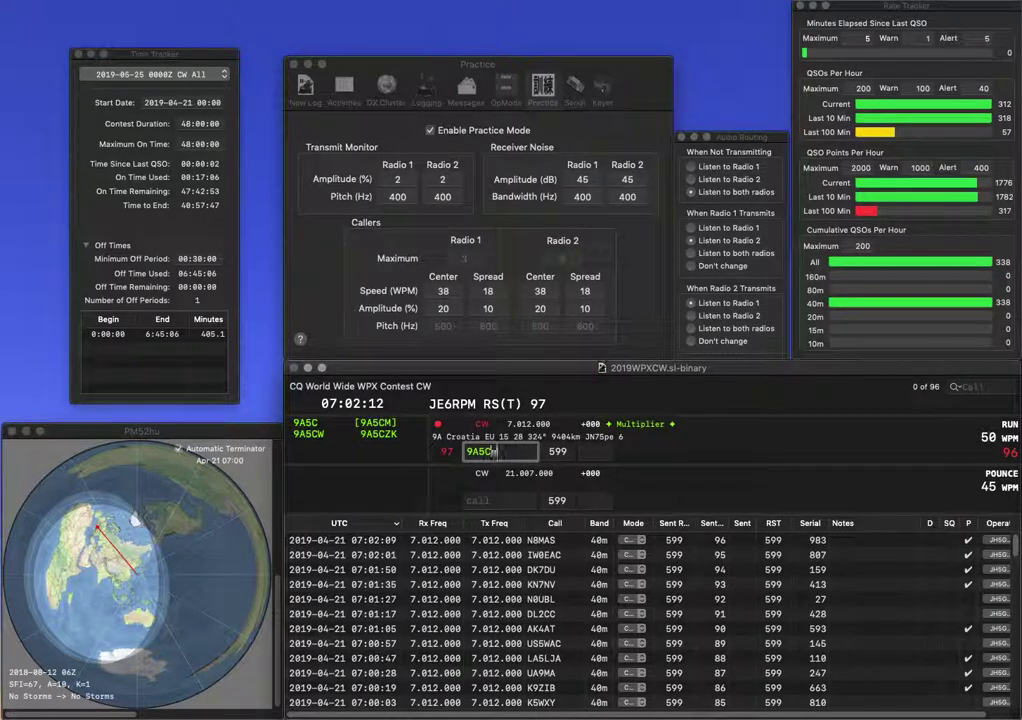
key(Return)
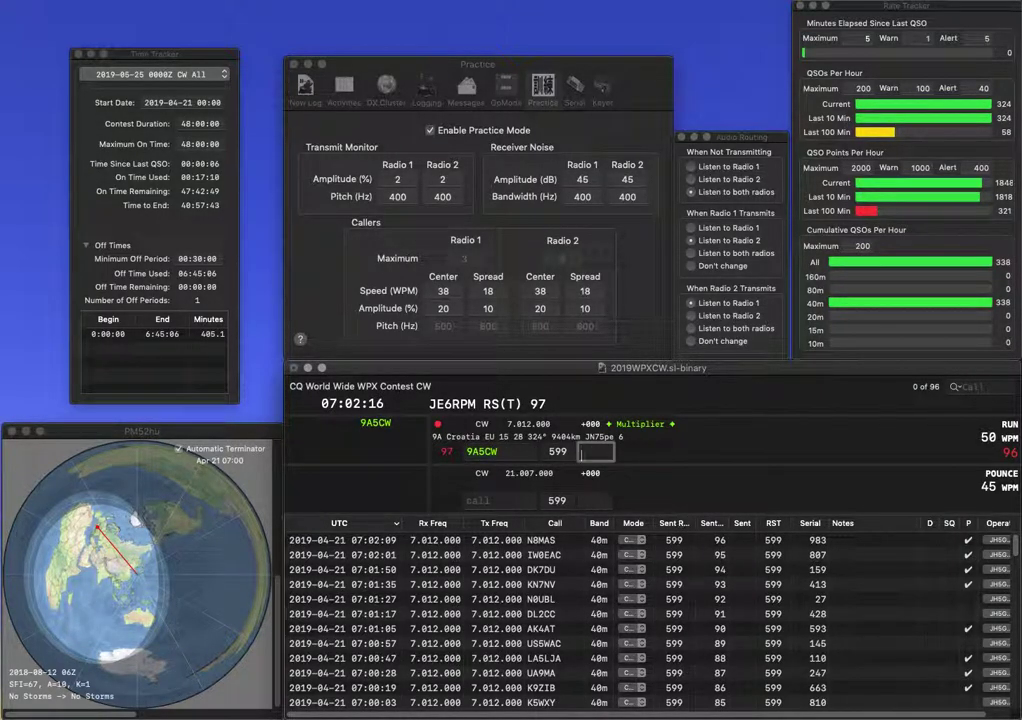
text(962)
key(Return)
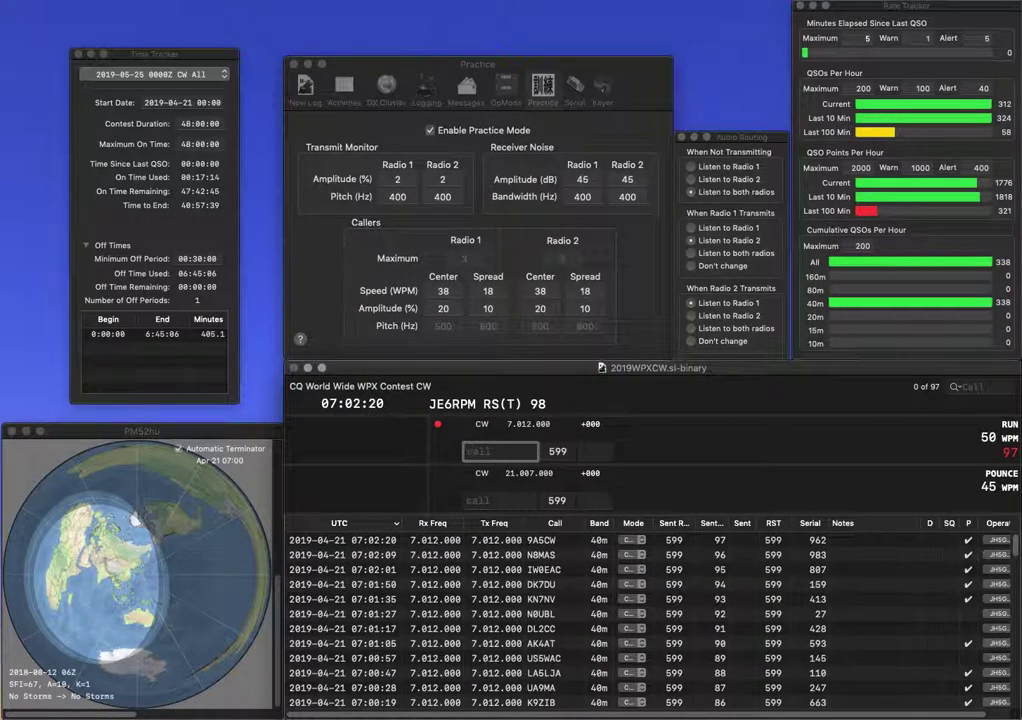
- Log a contact on the Run radio with LN1K and received serial number 363
text(LN1K)
key(space)
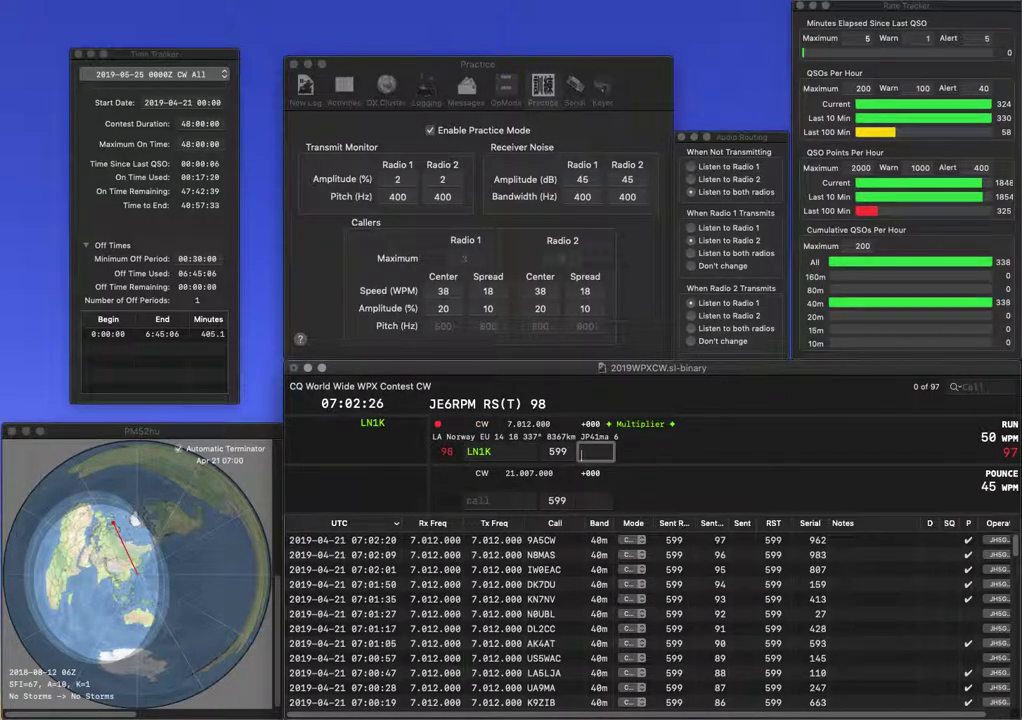
text(363)
key(Return)
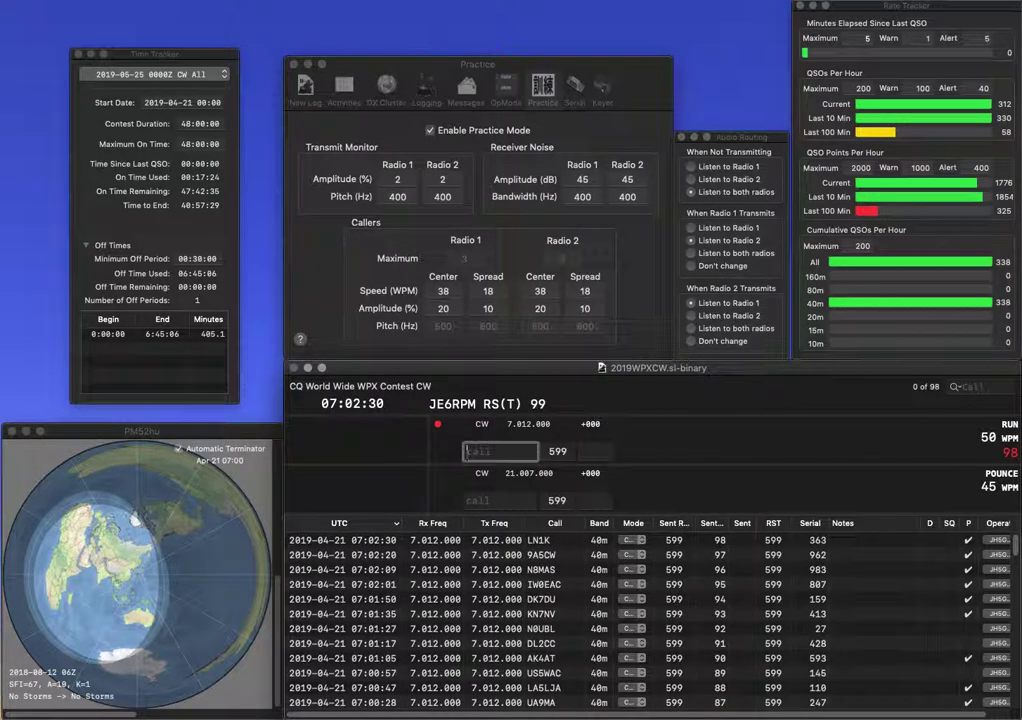
text(VC6V)
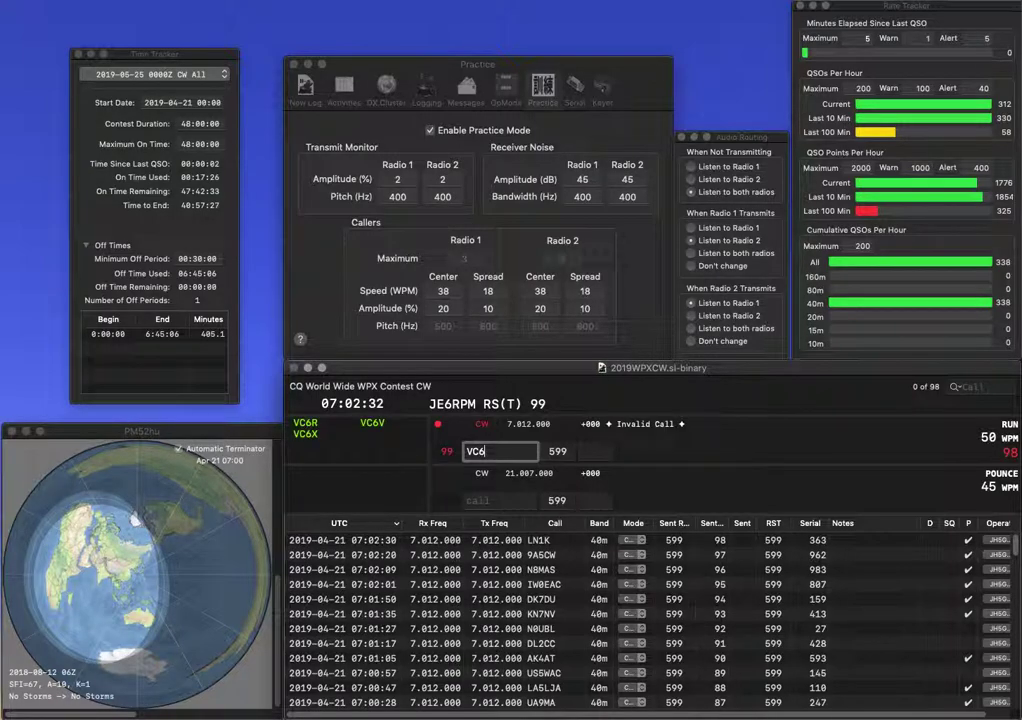
key(space)
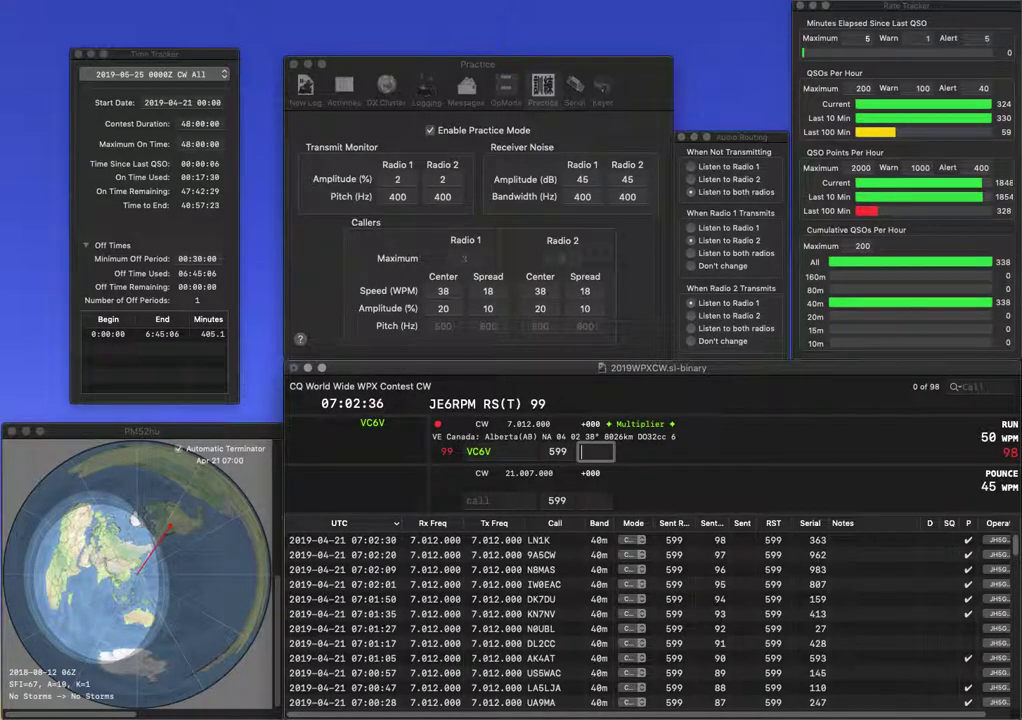
text(734)
key(Return)
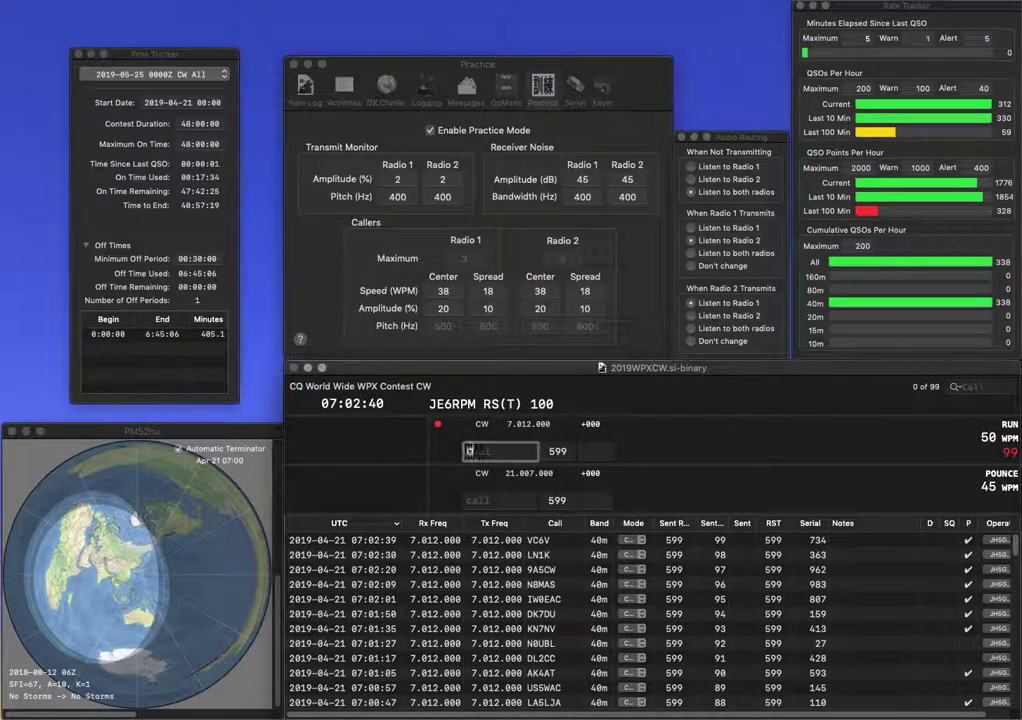
- Log a contact on the Run radio with OK1RR and received serial number 949
text(OK1RR)
key(space)
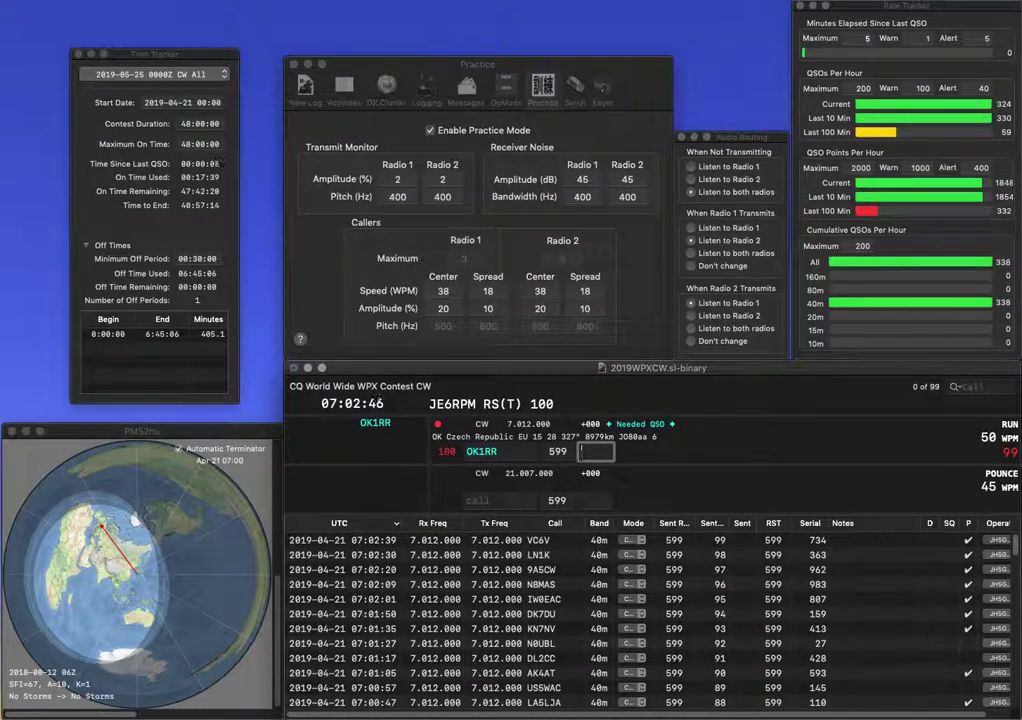
text(949)
key(Return)
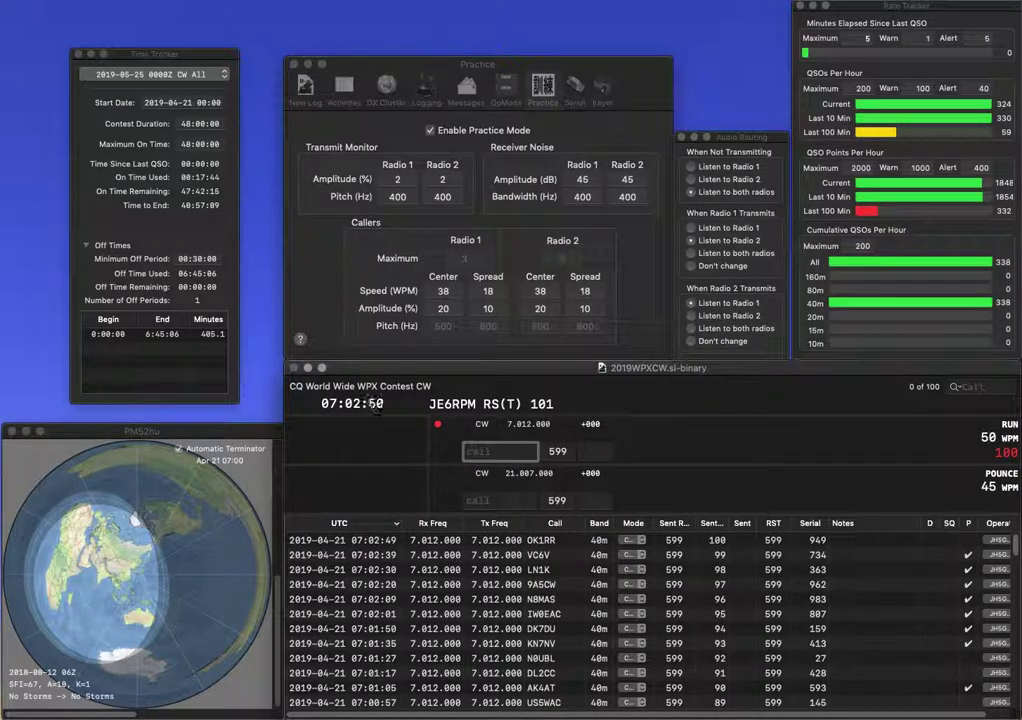
text(BD7YK)
key(Return)
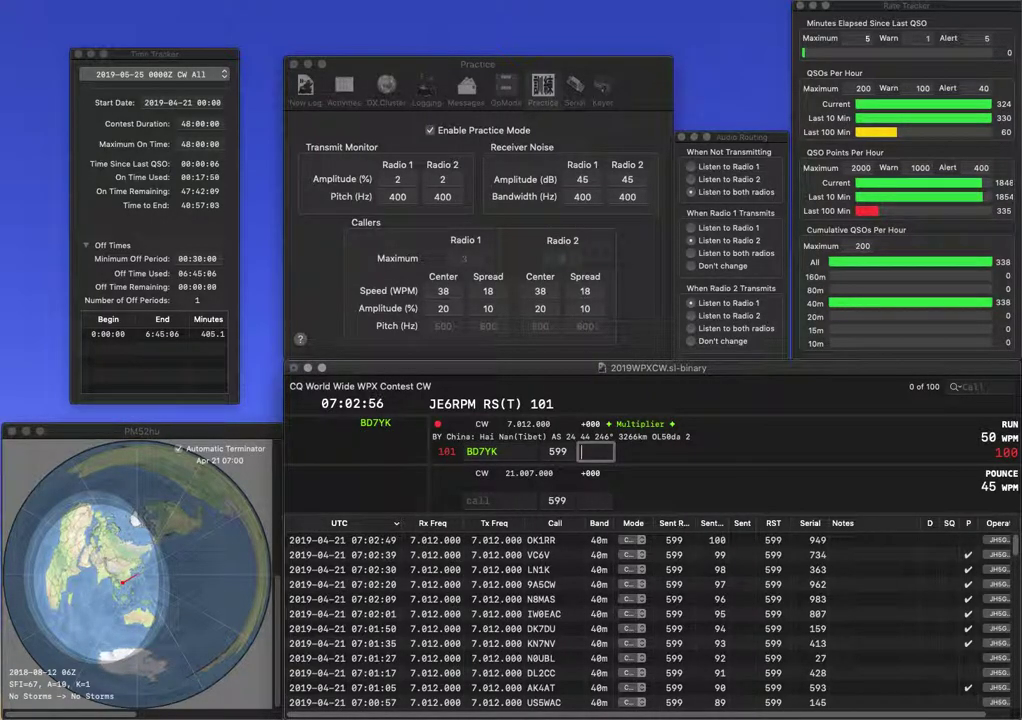
text(443)
key(Return)
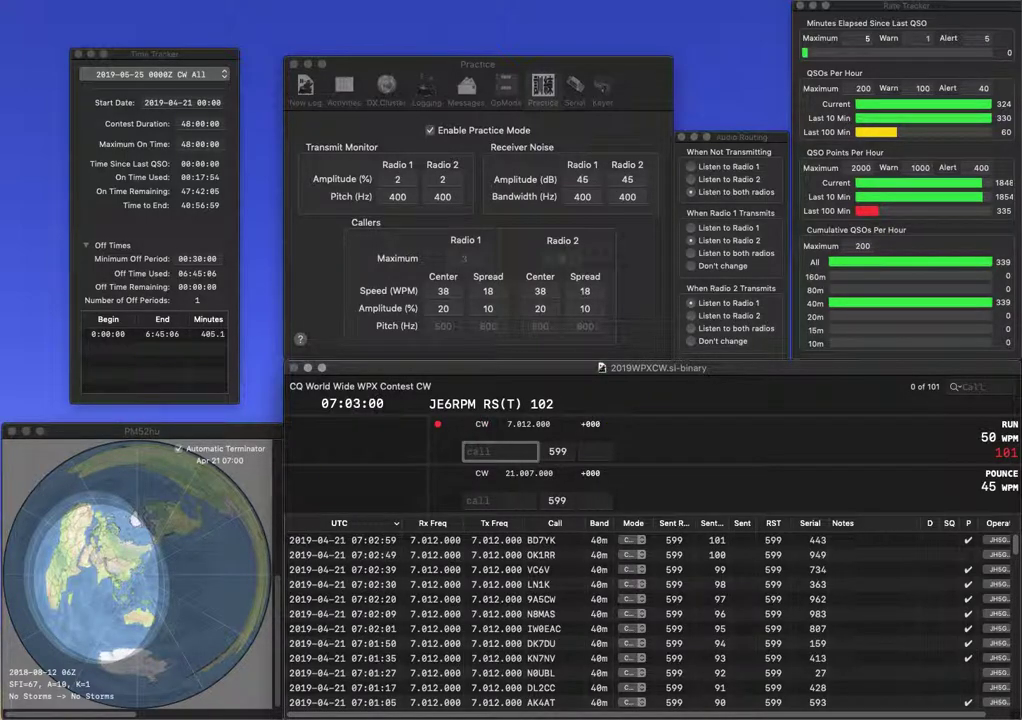
- Log a contact on the Run radio with K6WWL and received serial number 500
text(K6WWL)
key(space)
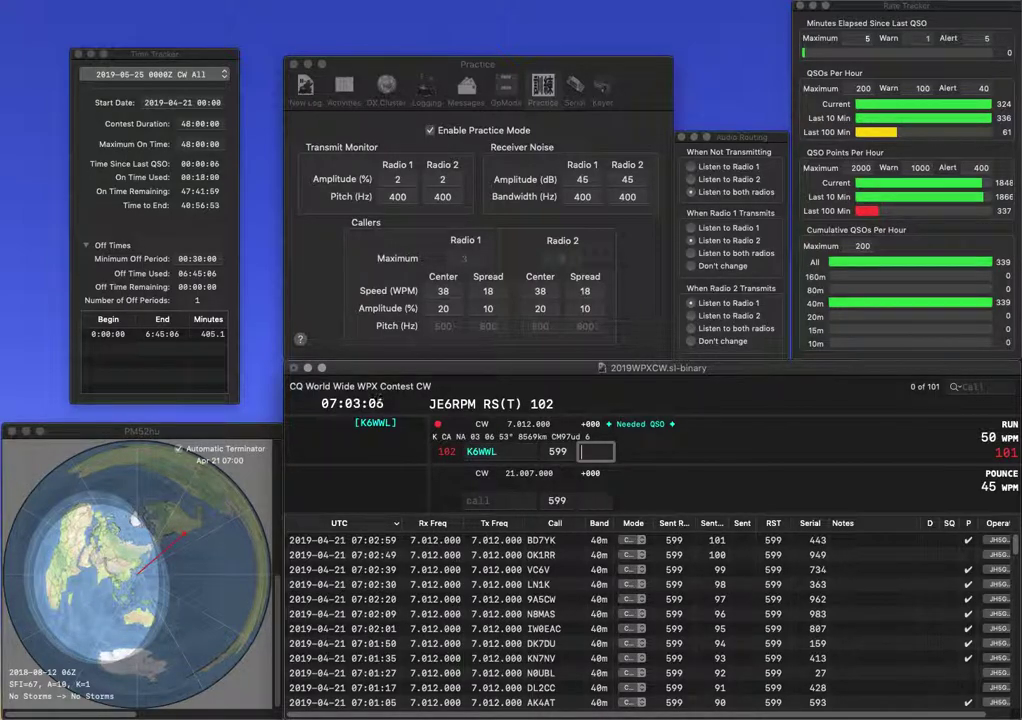
text(500)
key(Return)
text(W0WP)
key(Return)
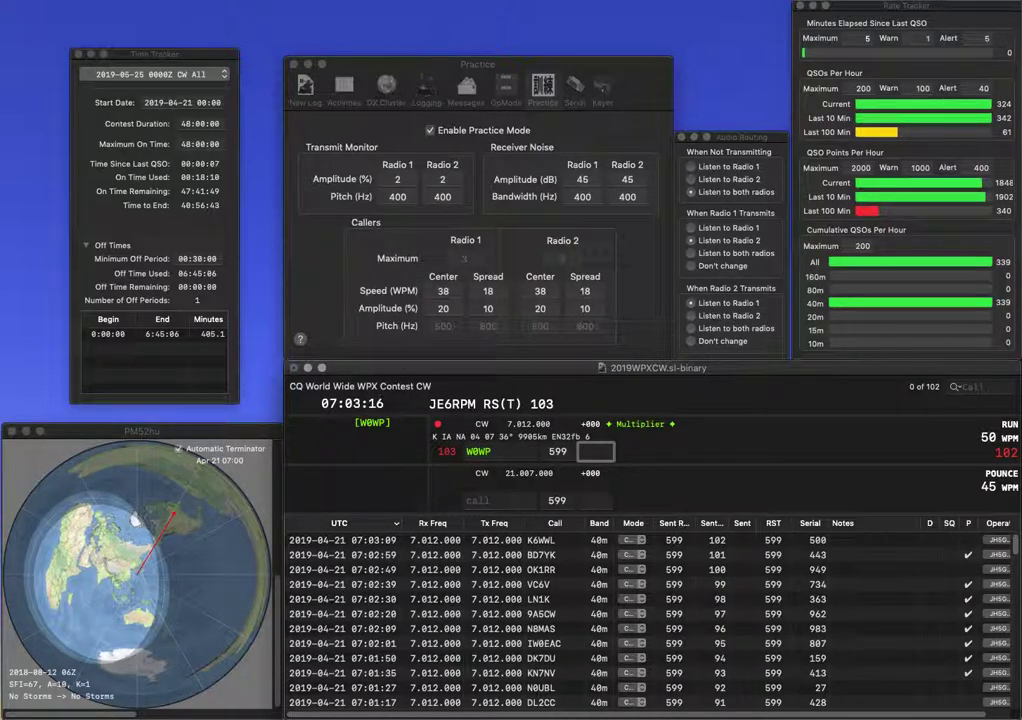
text(3p)
text(8)
key(Return)
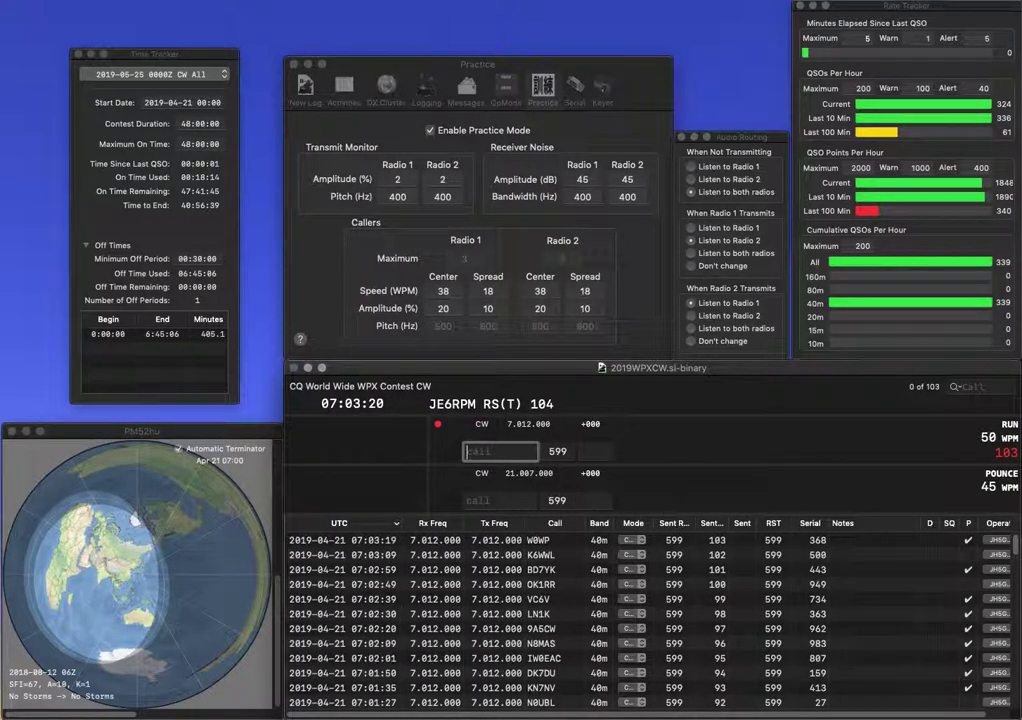
text(9AOF)
key(Home)
text(HB)
key(space)
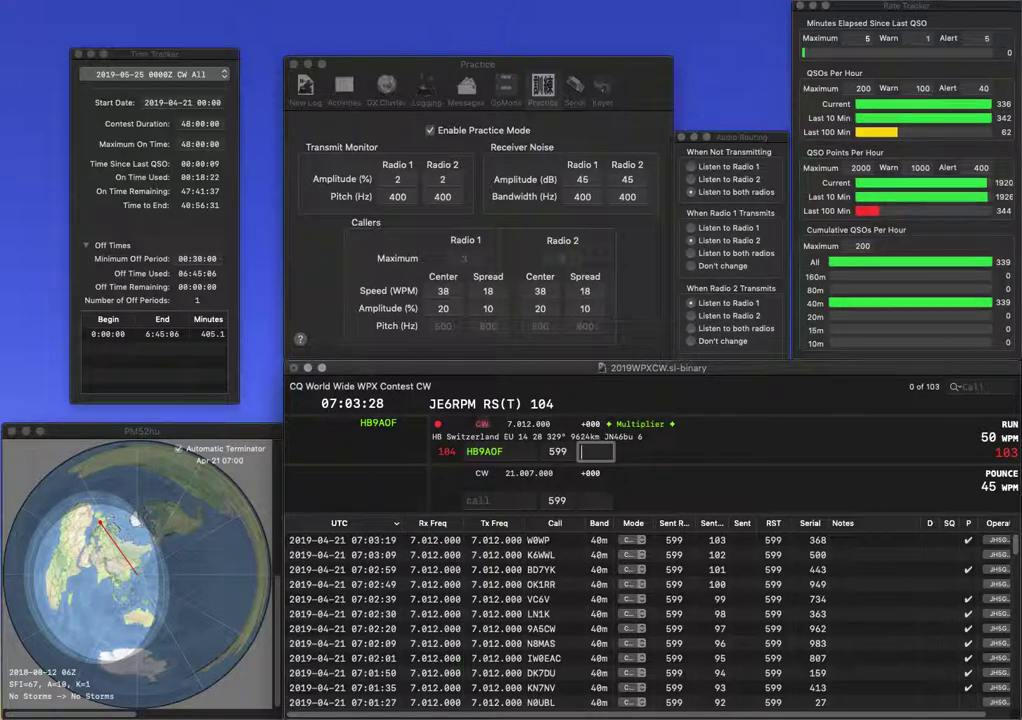
text(368)
key(Return)
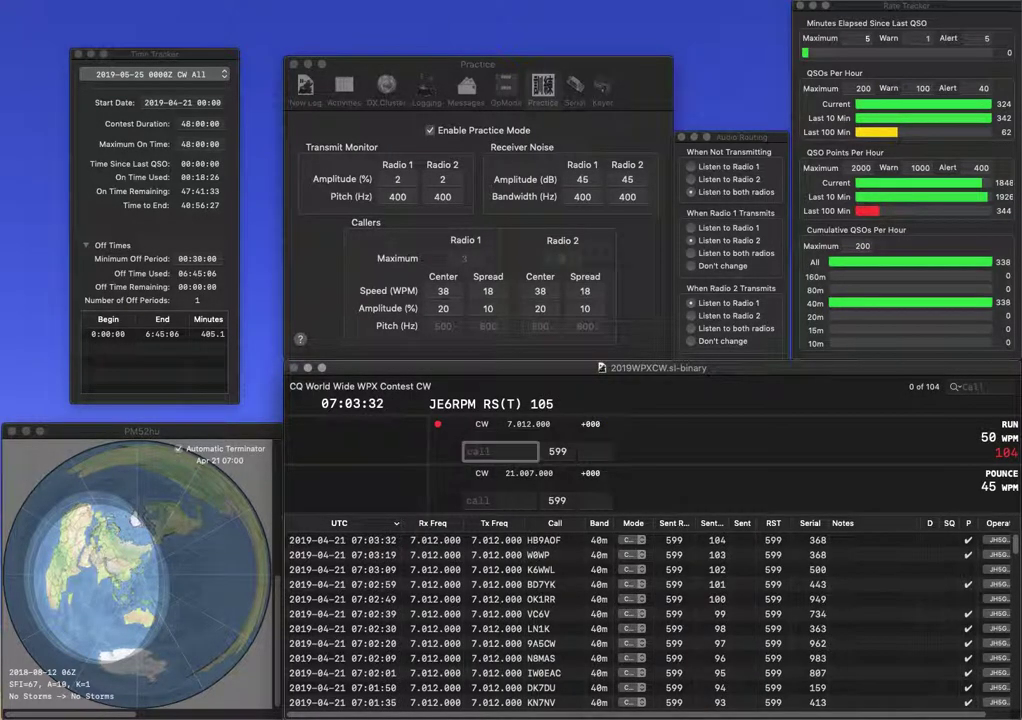
text(JA6LCJ)
key(Return)
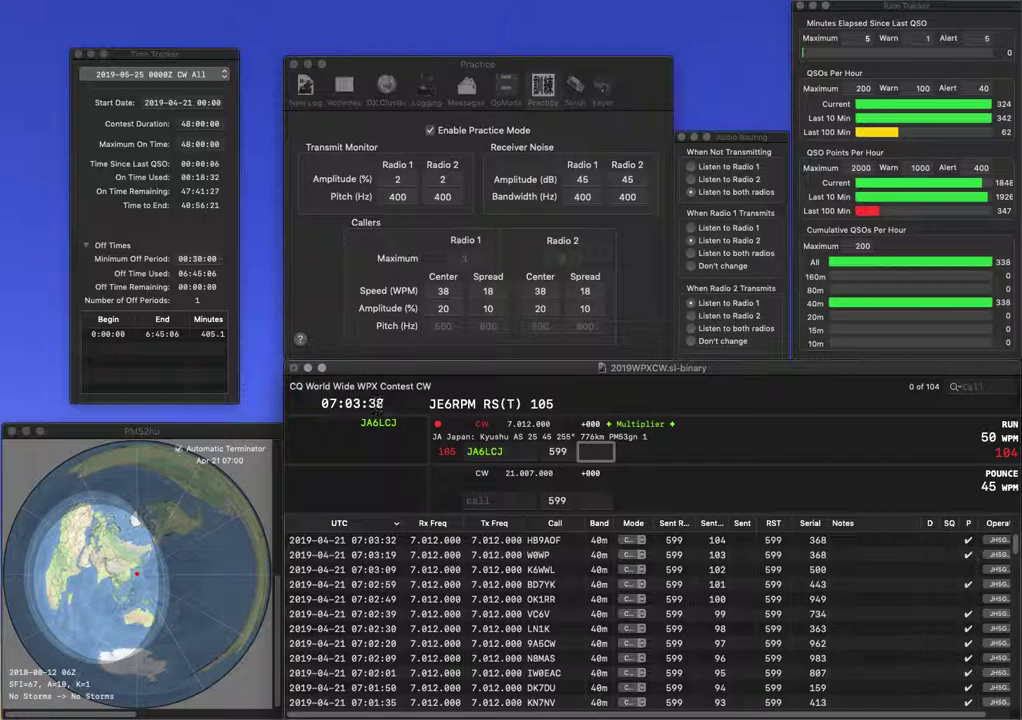
text(716)
key(Return)
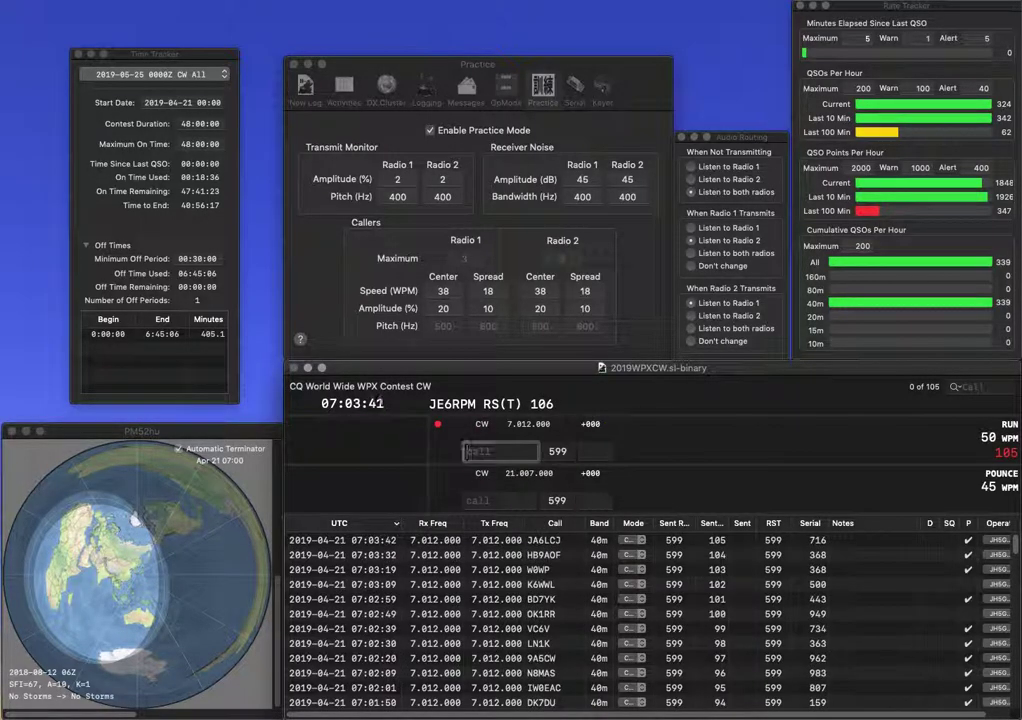
- Log a contact on the Run radio with K3TEF and received serial number 932
text(K3TEF)
key(Return)
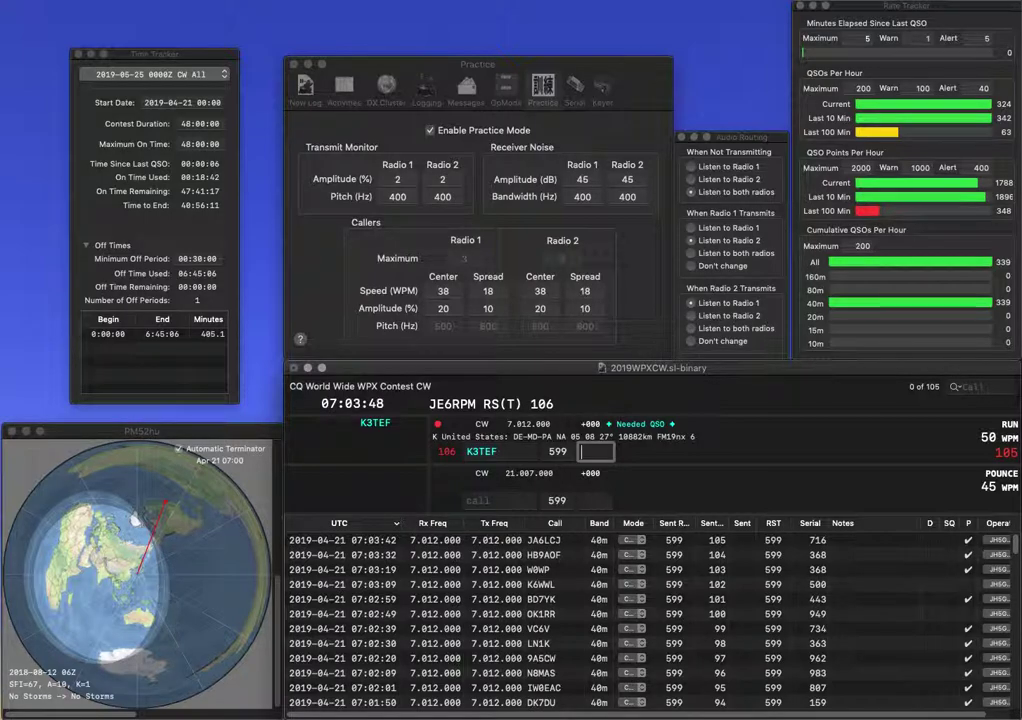
text(932)
key(Return)
- Log a contact on the Run radio with K8OD and received serial number 742
text(K8)
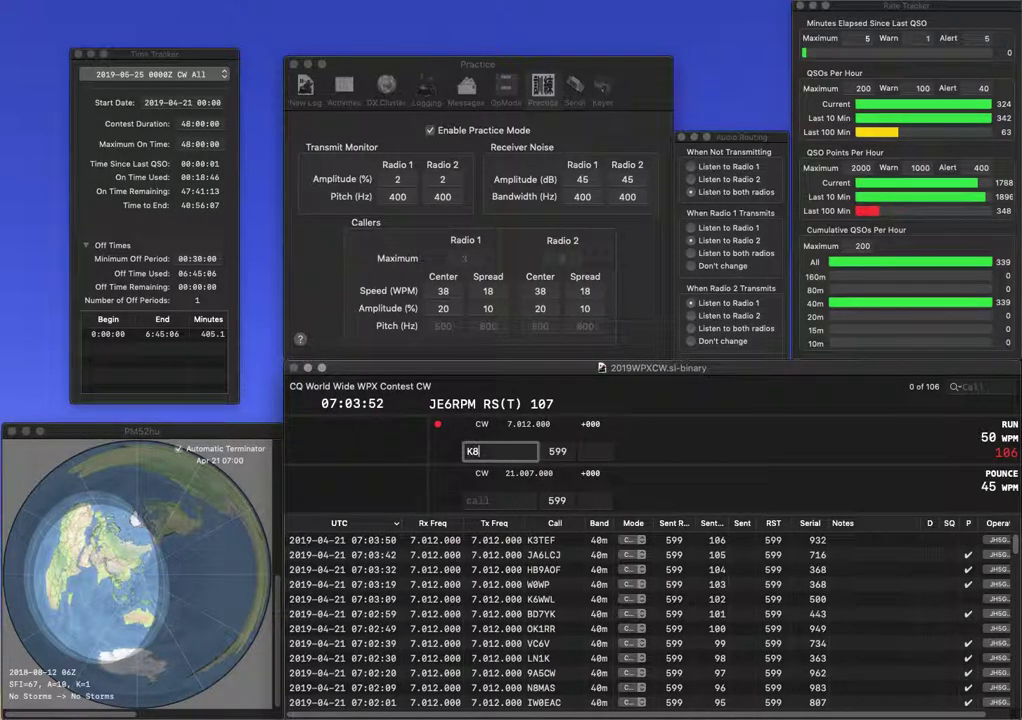
text(OD)
key(space)
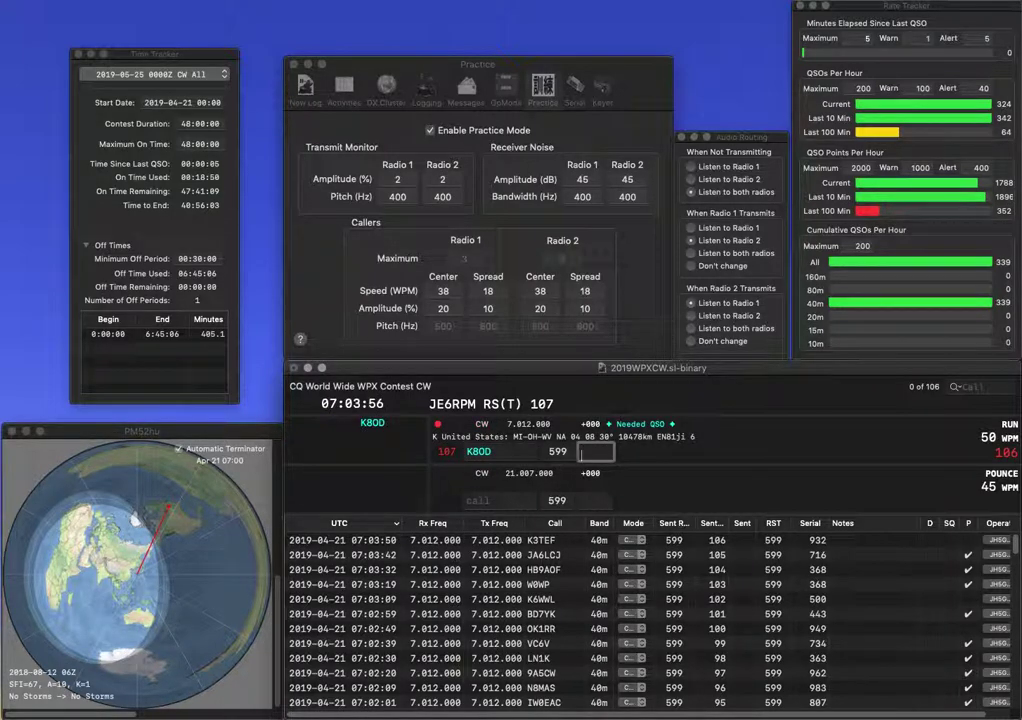
text(742)
key(Return)
text(IK0VVG)
key(space)
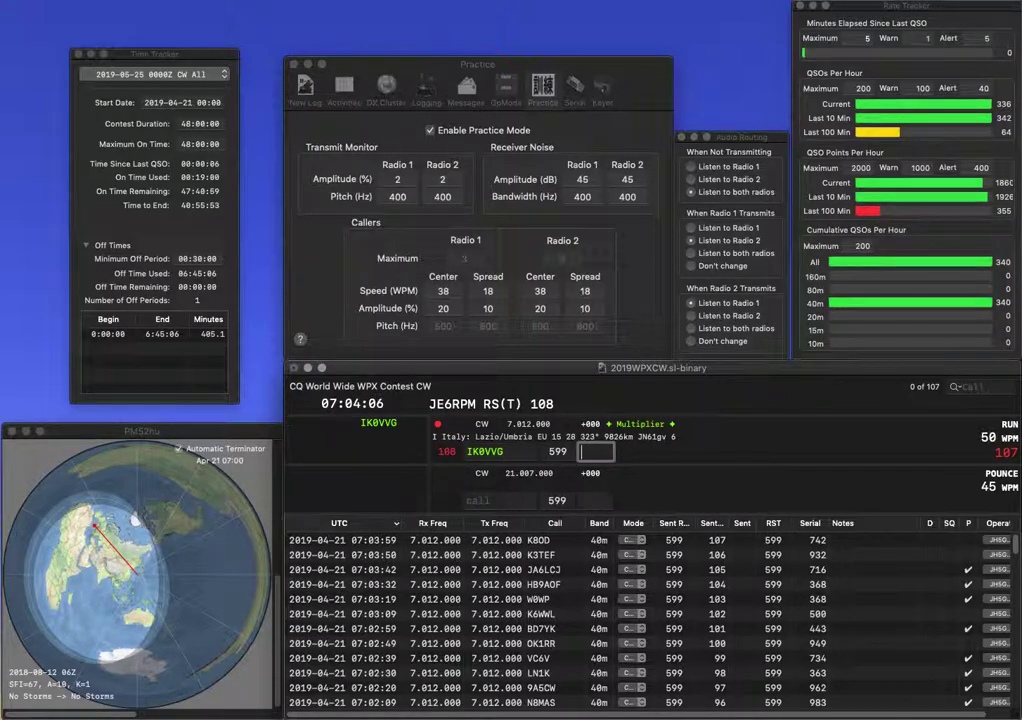
text(450)
key(Return)
text(OH)
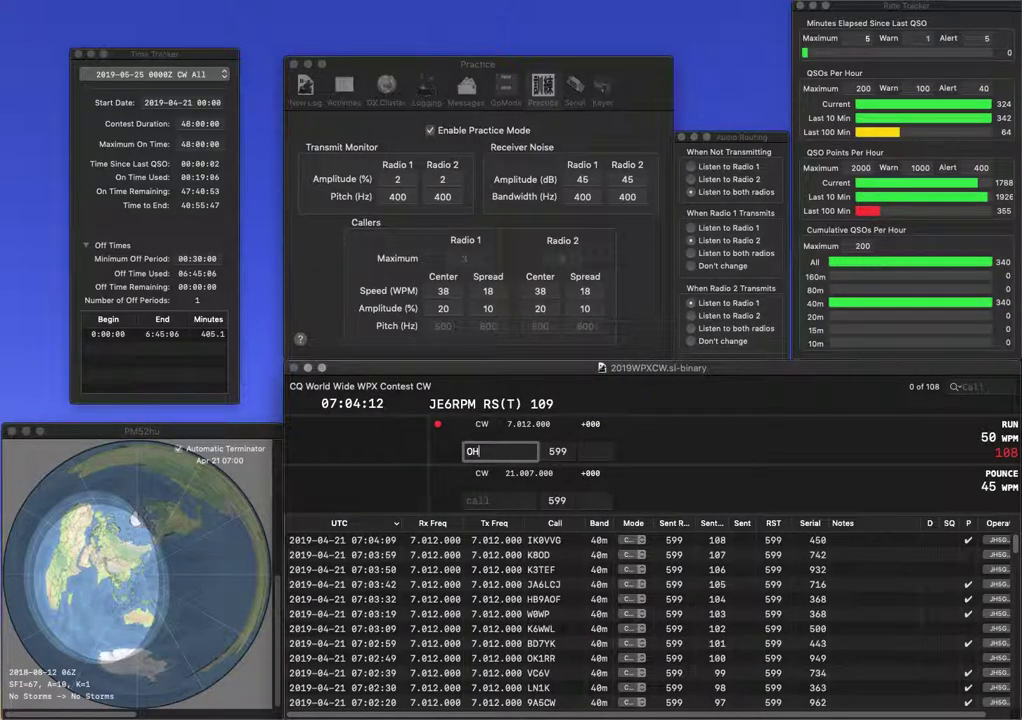
text(8SR)
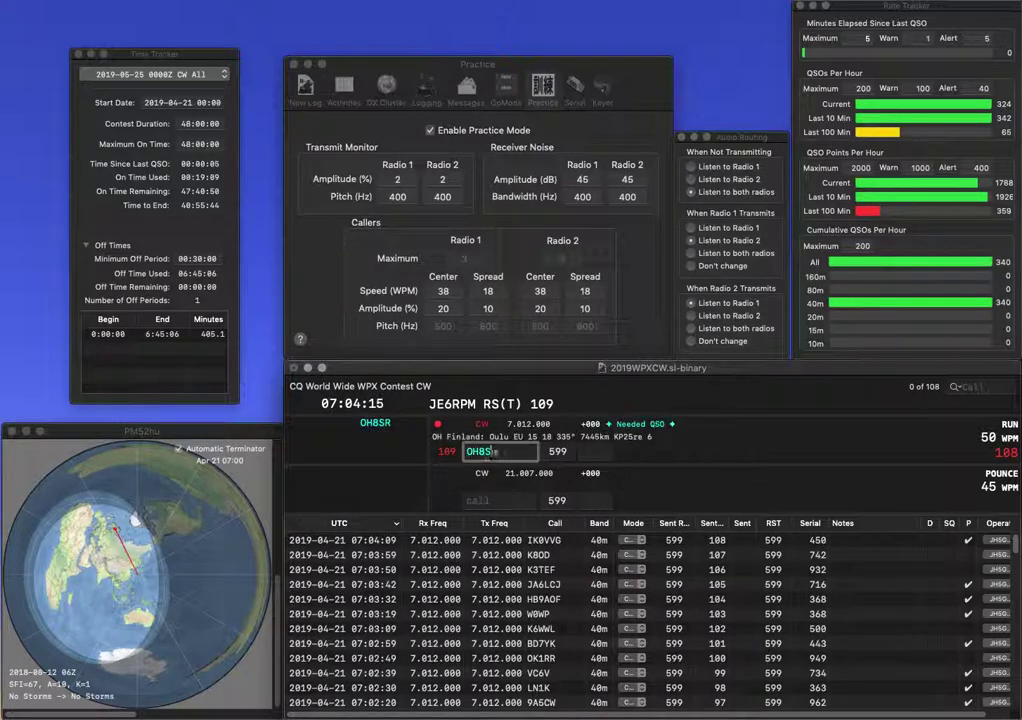
key(Tab)
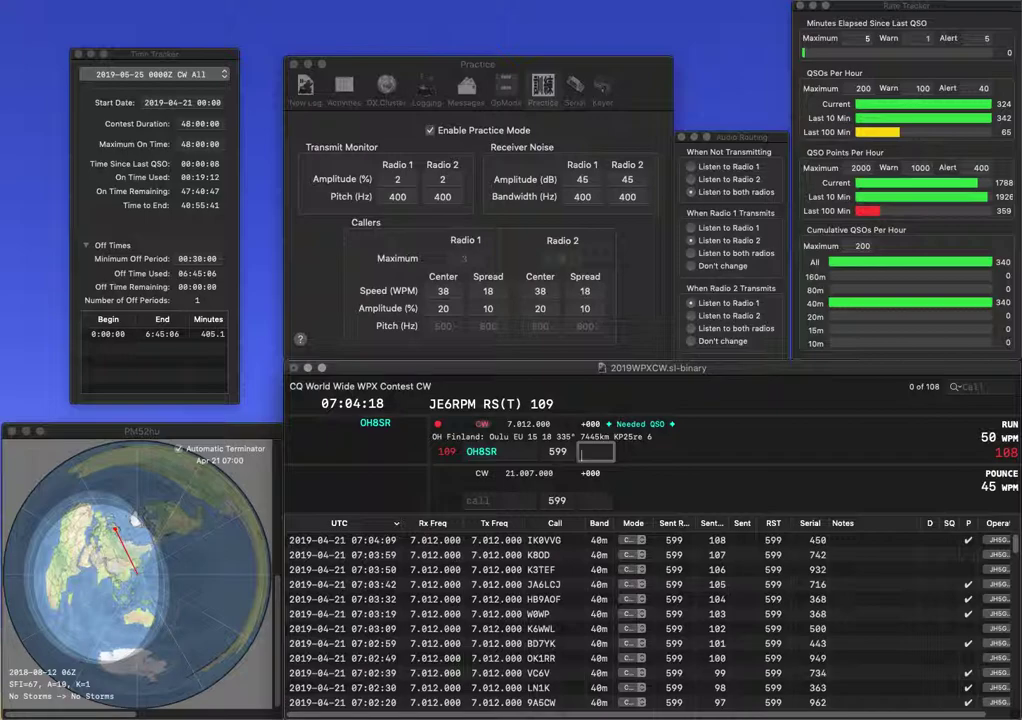
text(05)
key(Return)
text(OK)
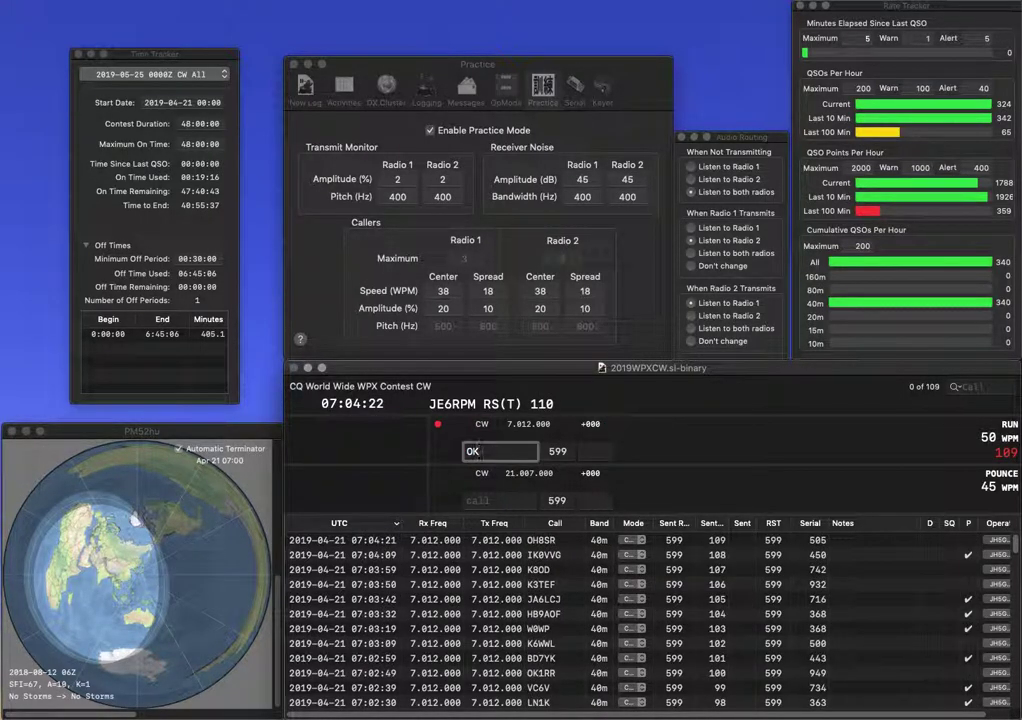
text(1CT)
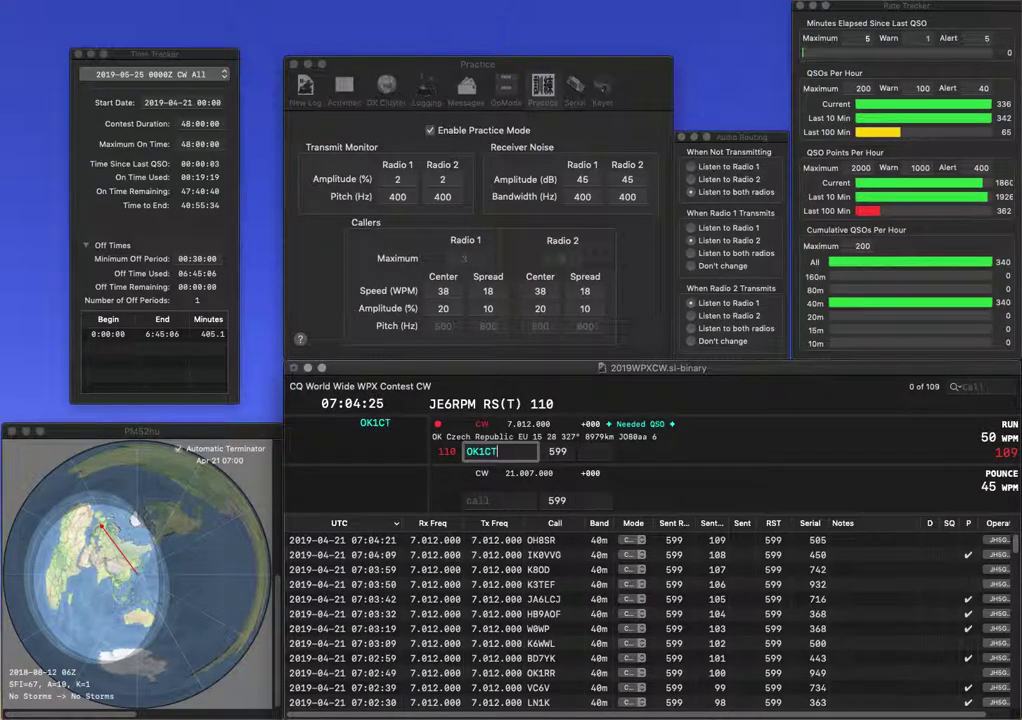
key(space)
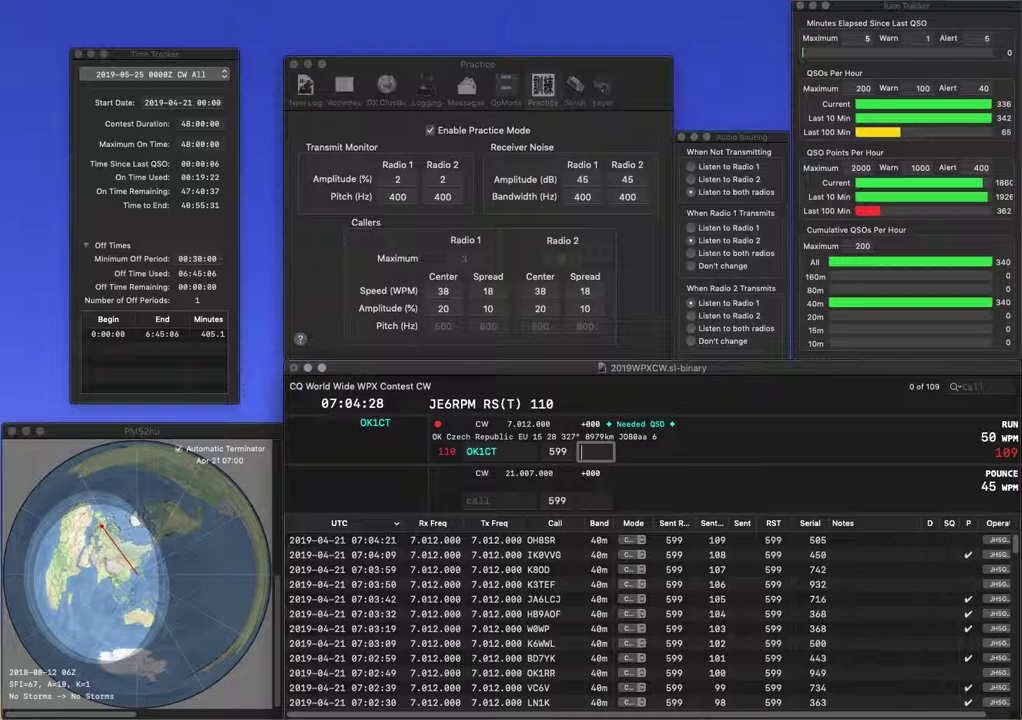
text(566)
key(Return)
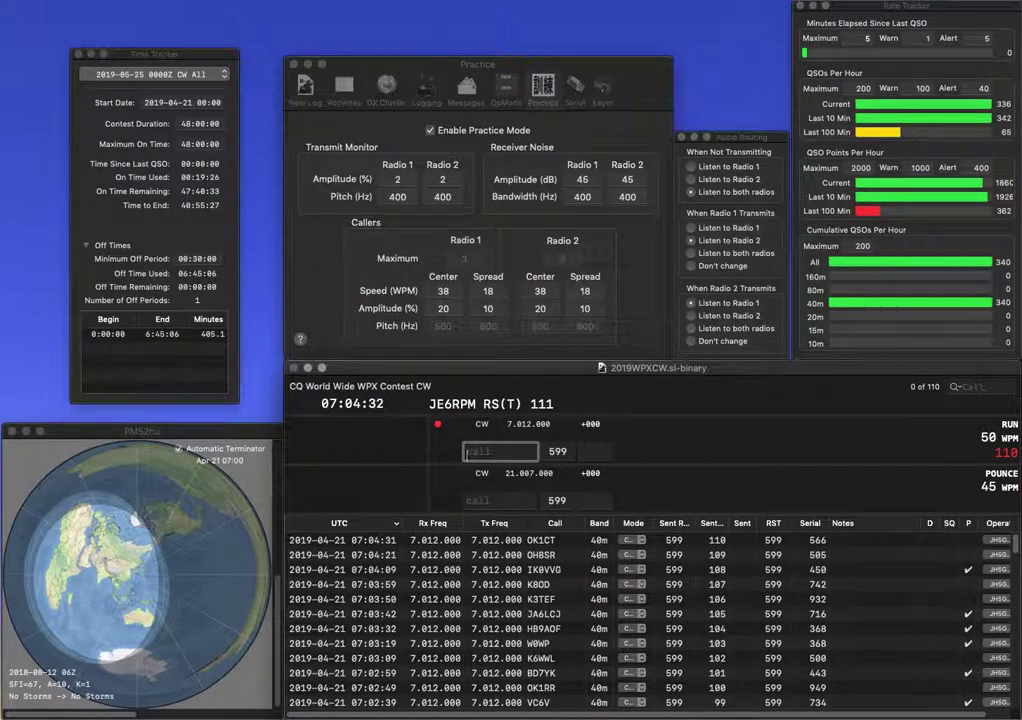
text(KC3DGM)
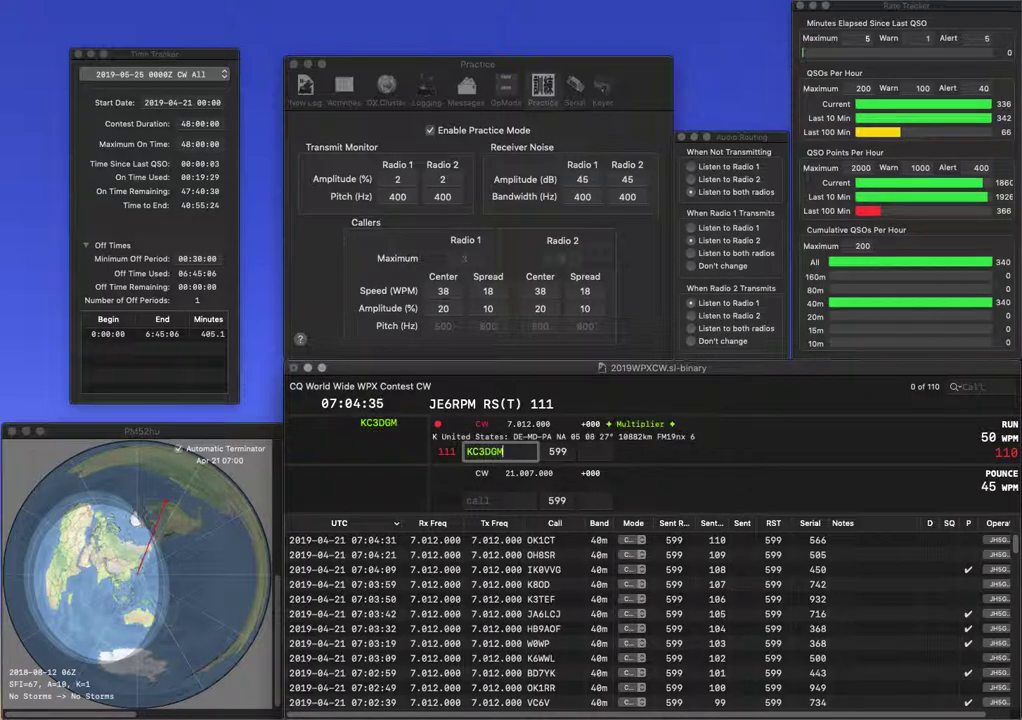
key(space)
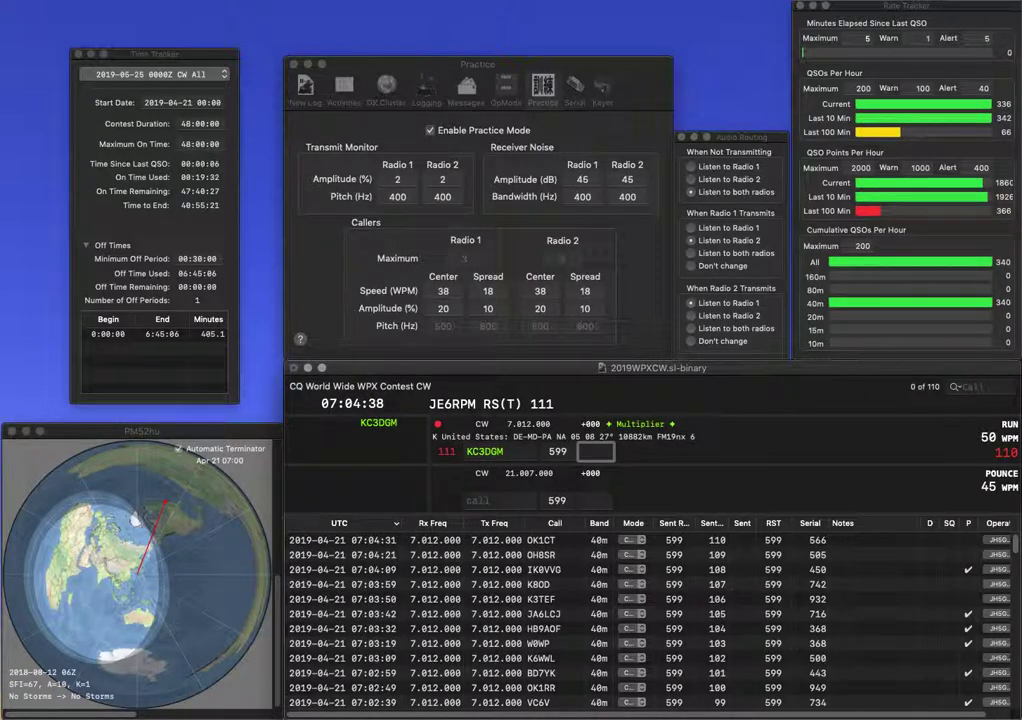
text(72)
key(Return)
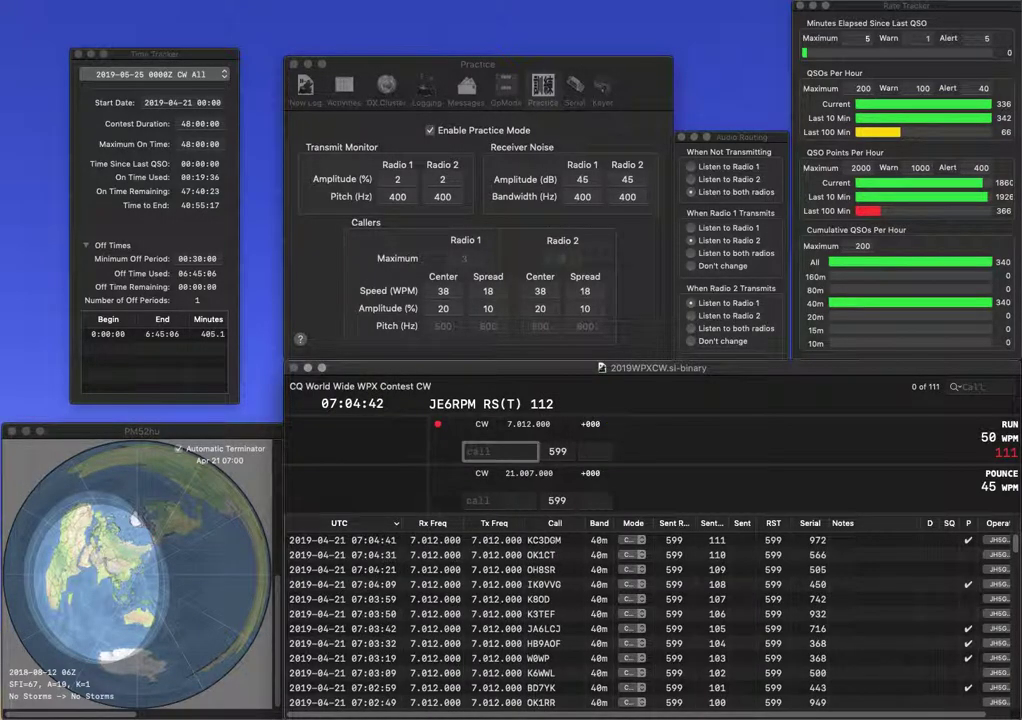
text(WZ7ZR)
key(space)
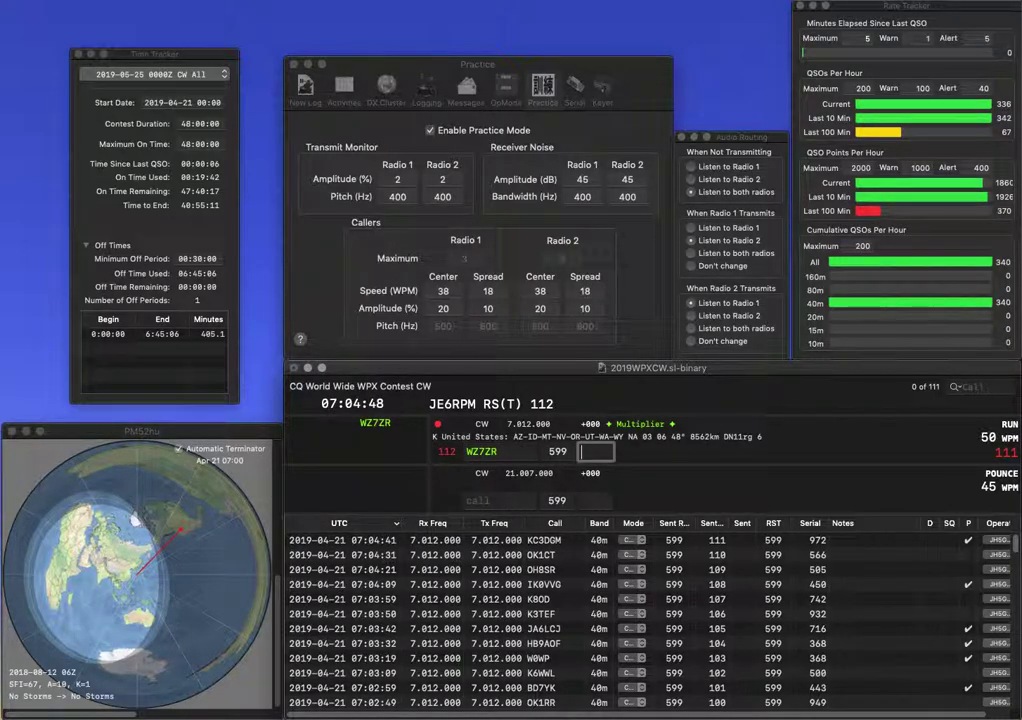
text(783)
key(Return)
text(DL9LM)
key(Return)
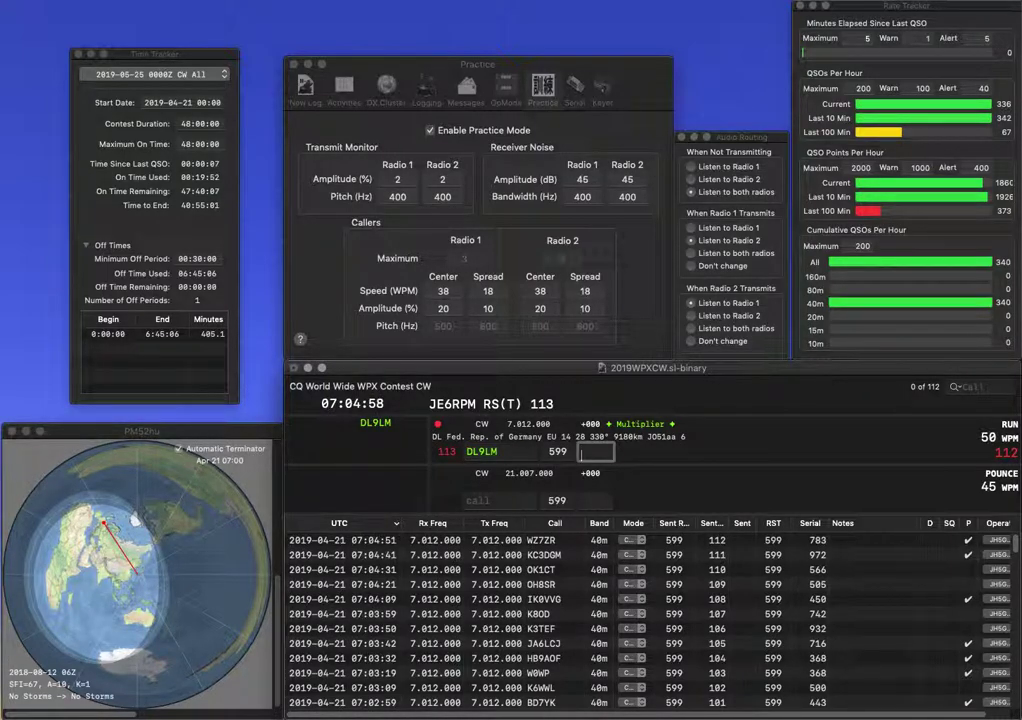
text(29)
key(Return)
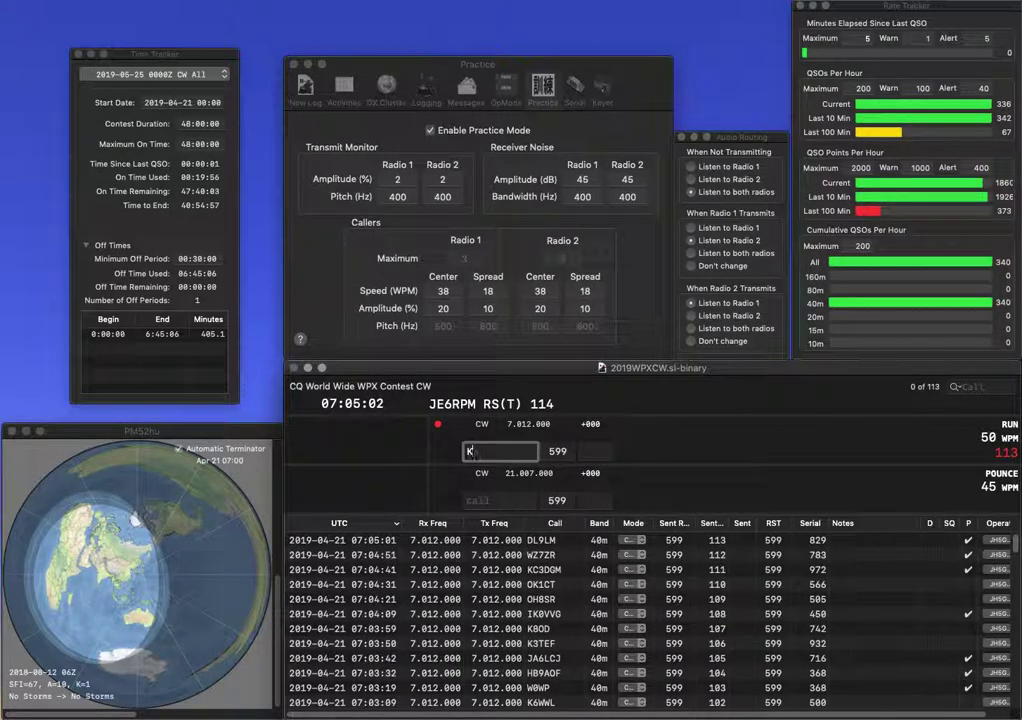
text(K9IG)
key(Tab)
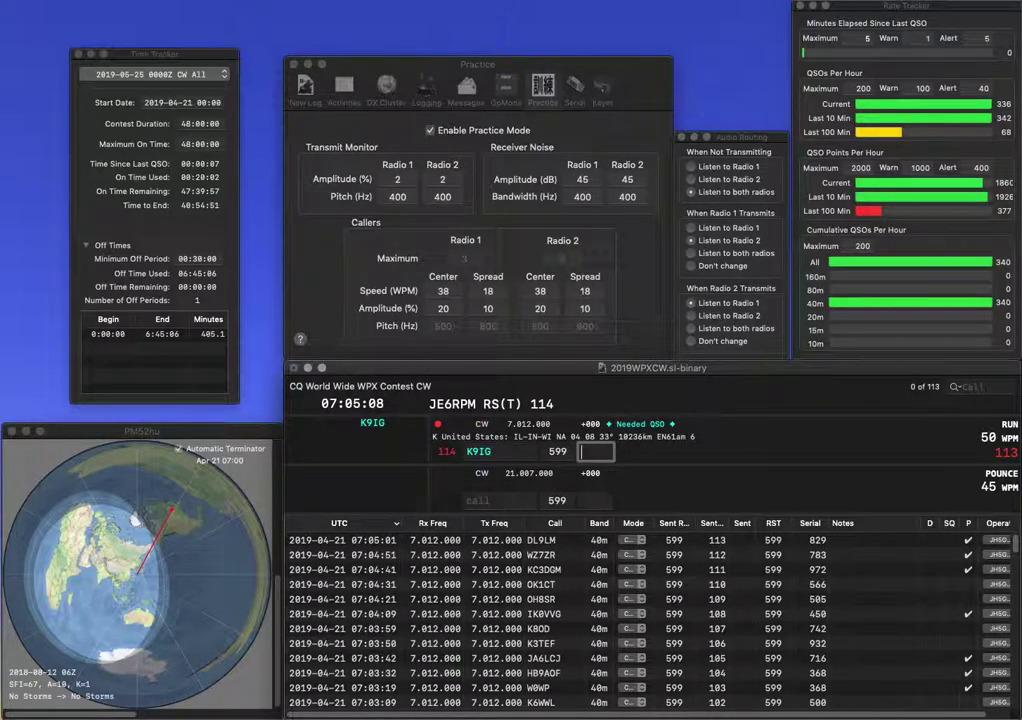
text(122)
key(Return)
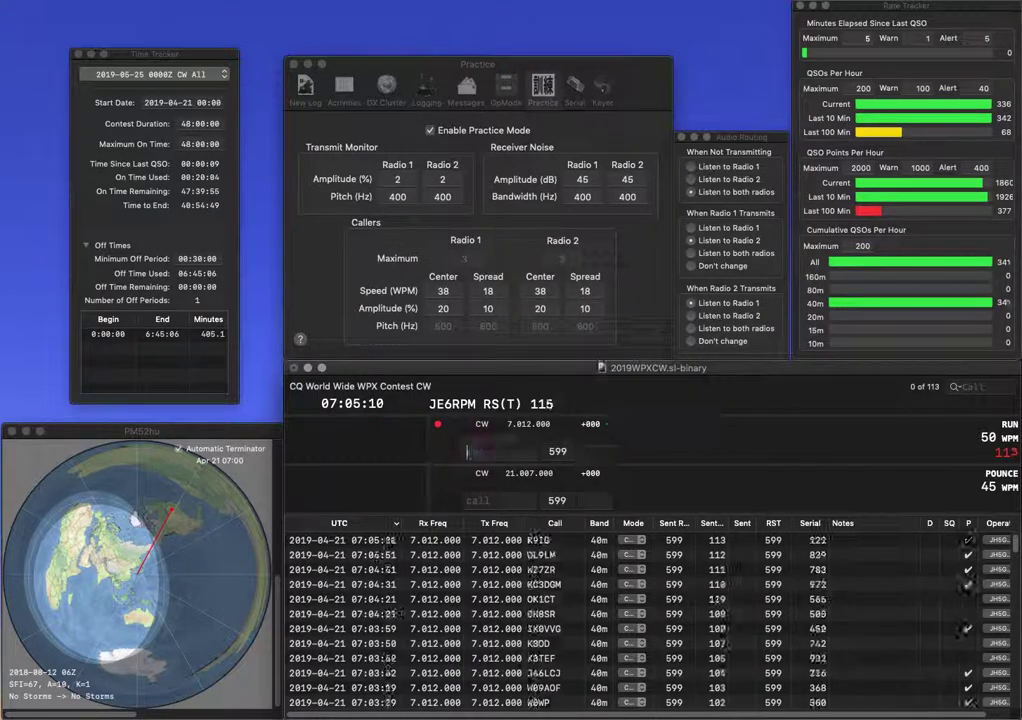
text(G)
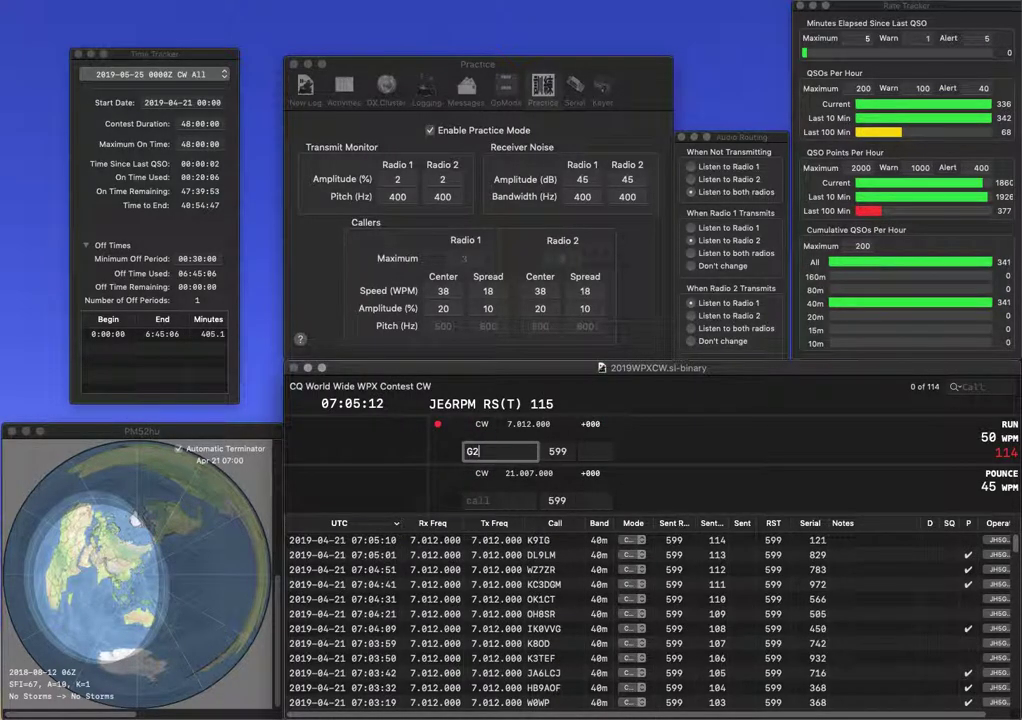
text(2W)
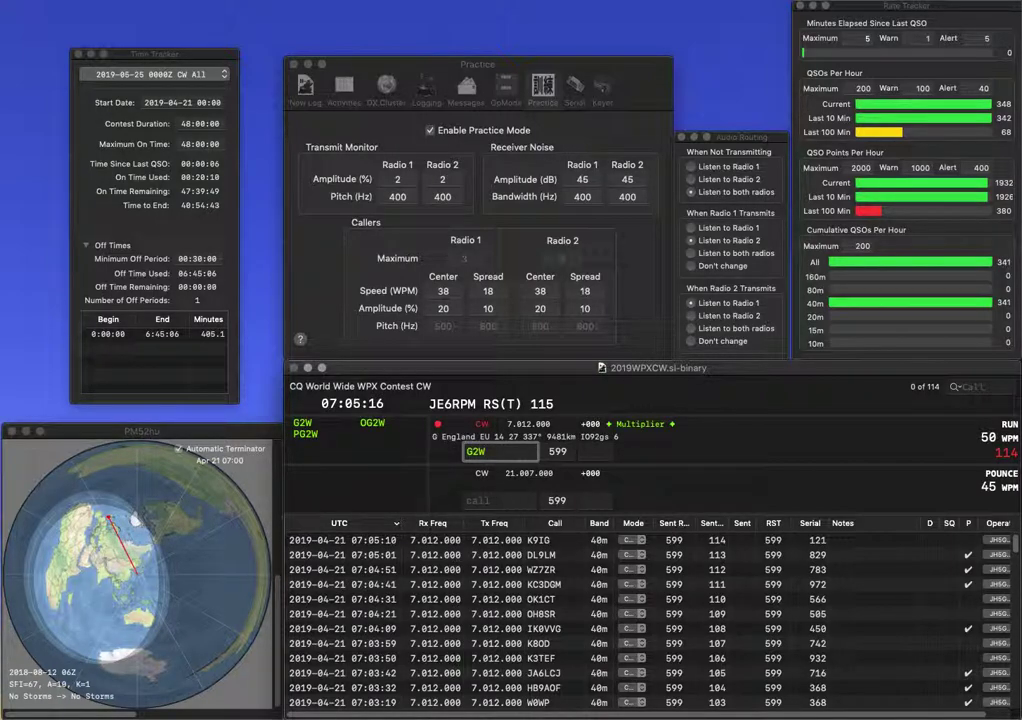
key(BackSpace)
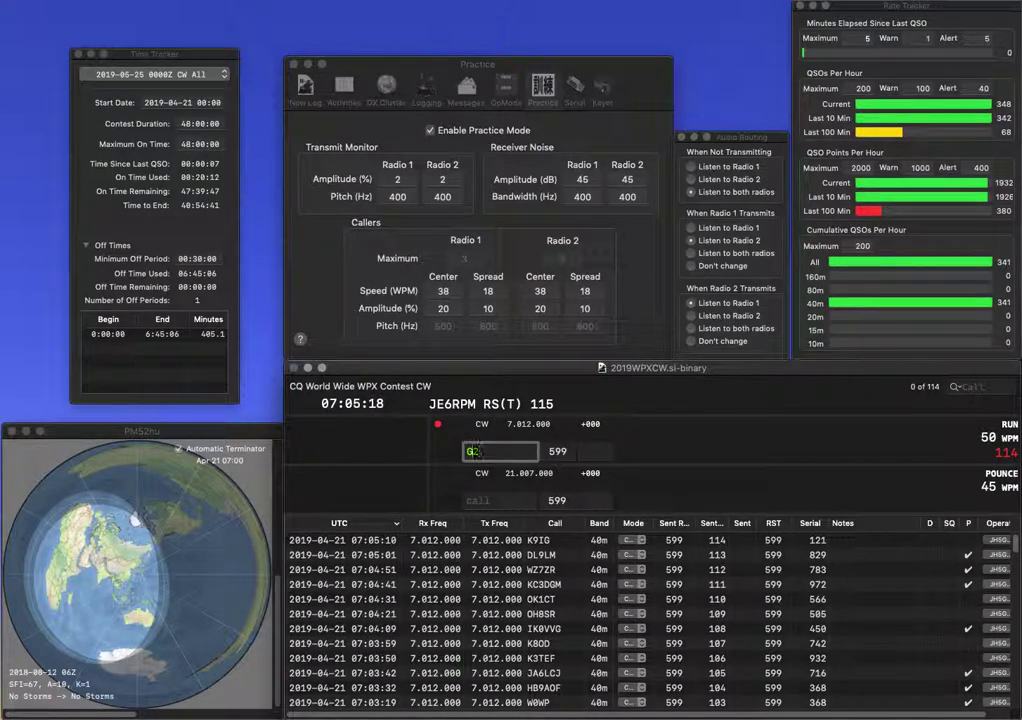
text(J)
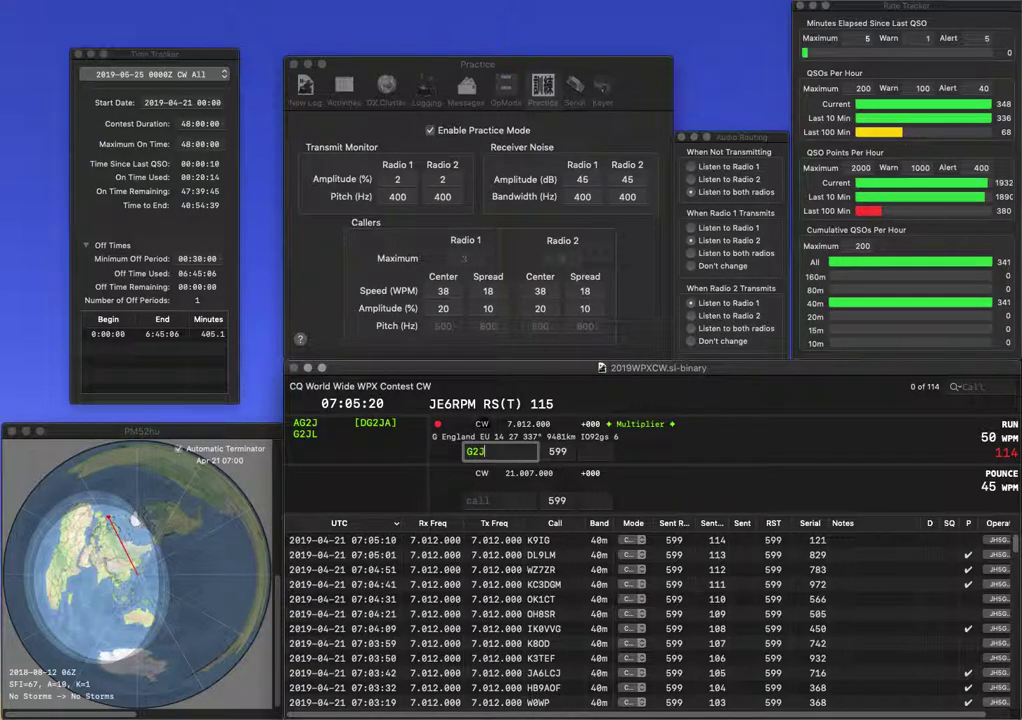
text(L)
key(Return)
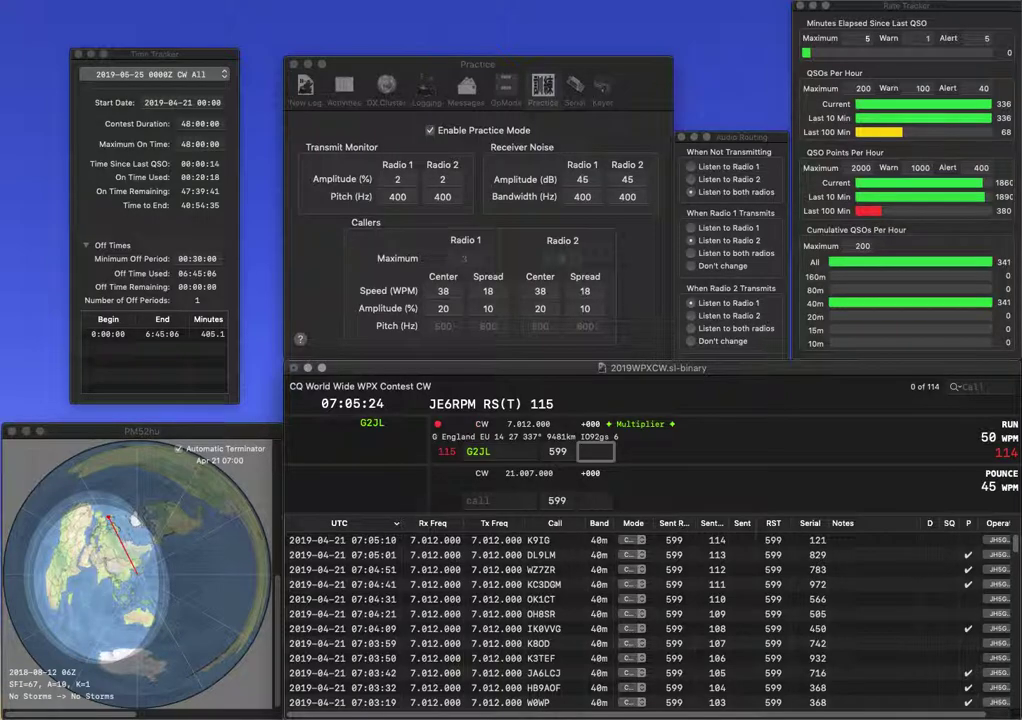
text(714)
key(Return)
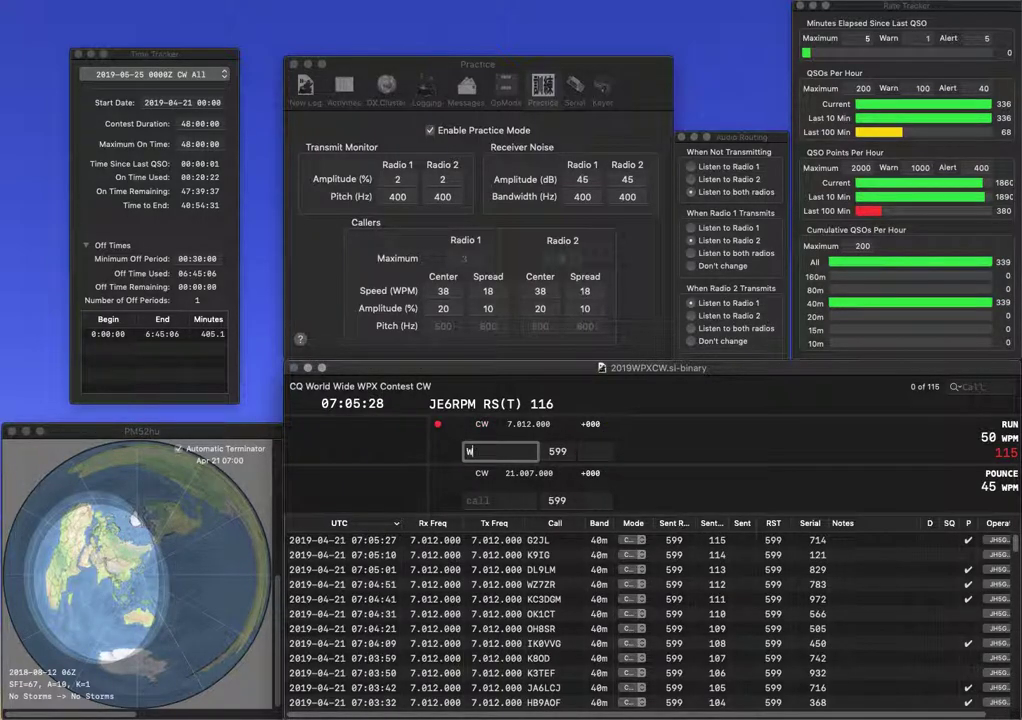
text(K0SCO)
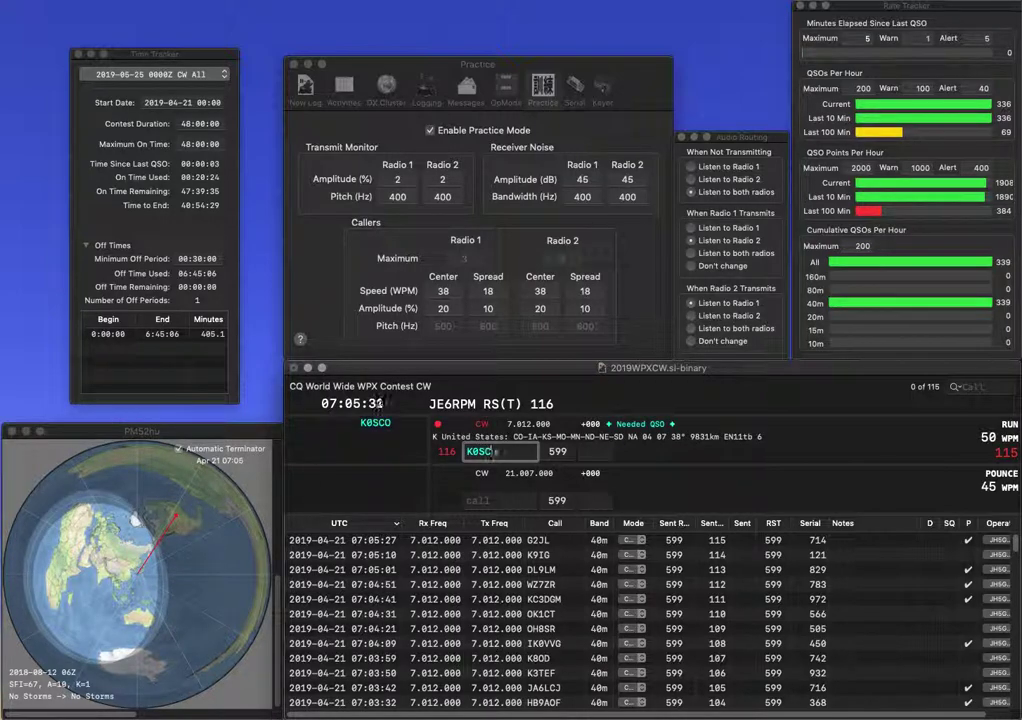
key(space)
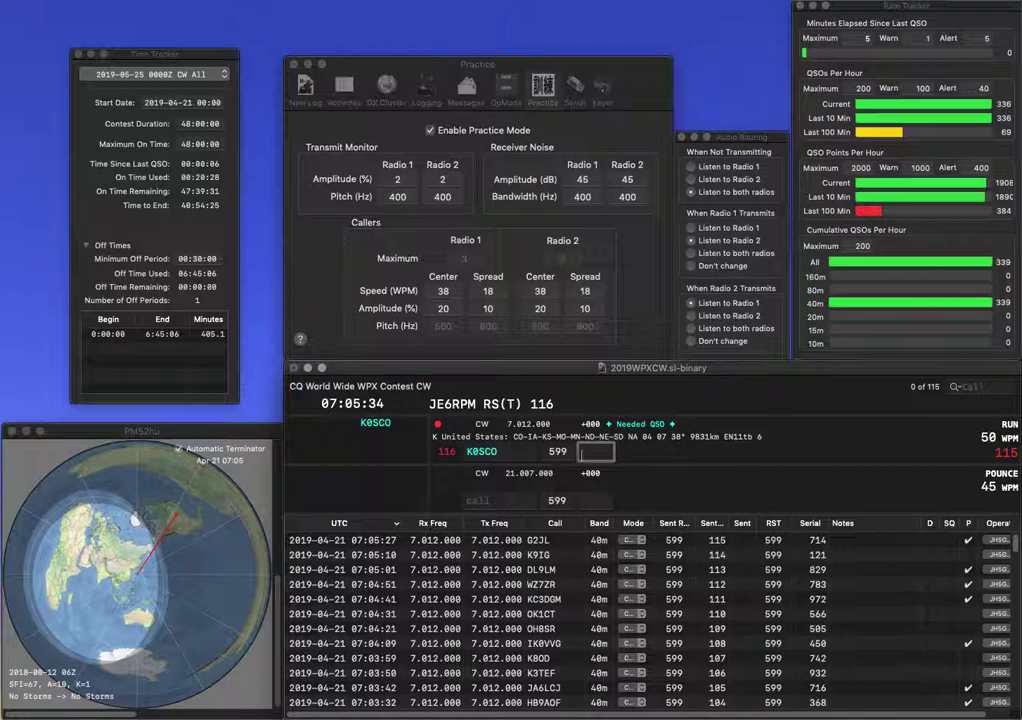
text(957)
key(Return)
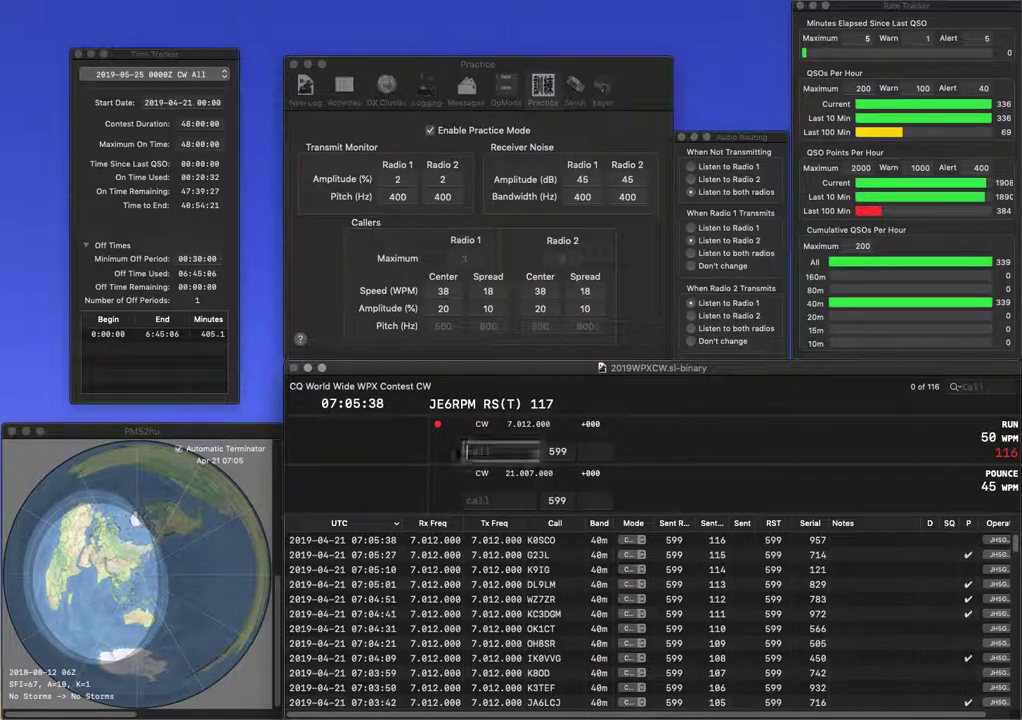
- Log a contact on the Run radio with W9AMM and received serial number 824
text(W9AMM)
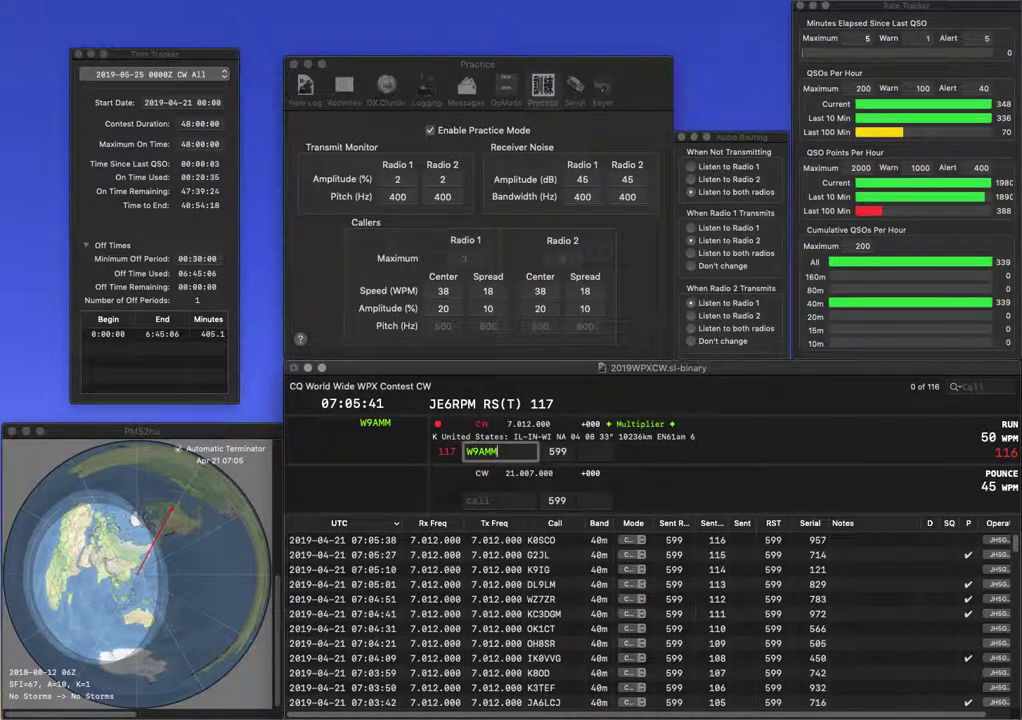
key(Return)
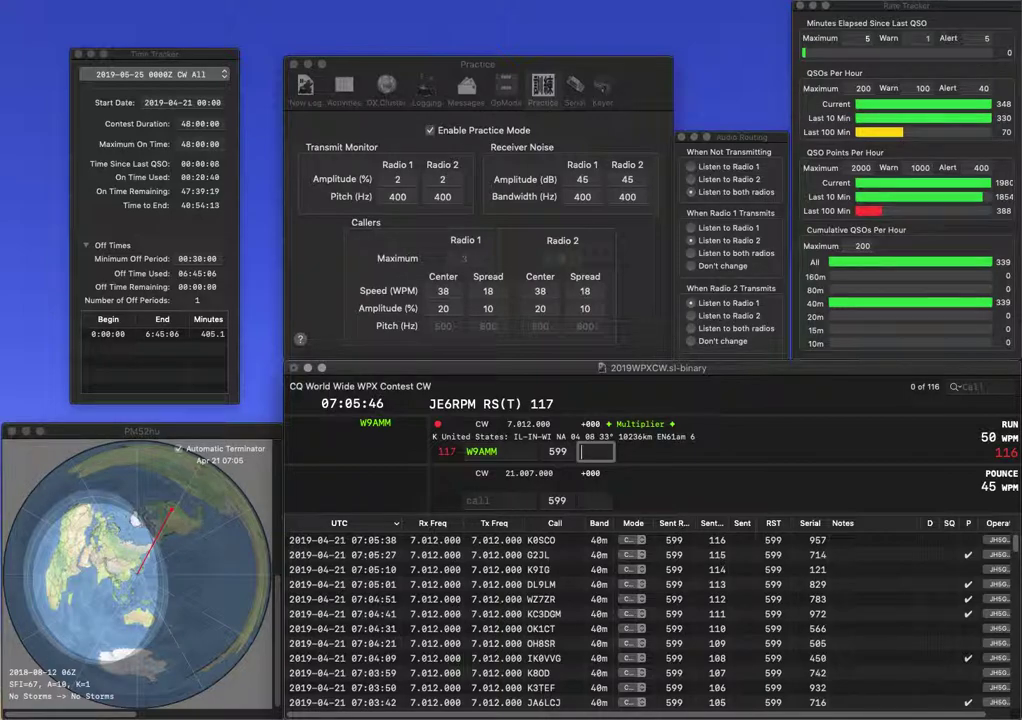
text(824)
key(Return)
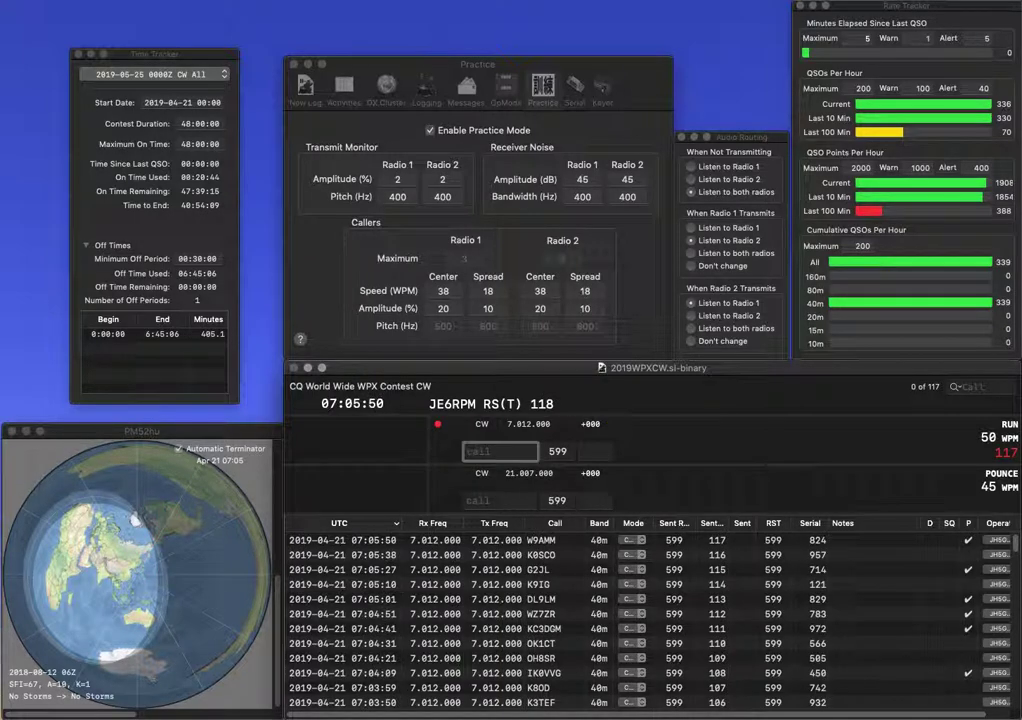
text(AD7HW)
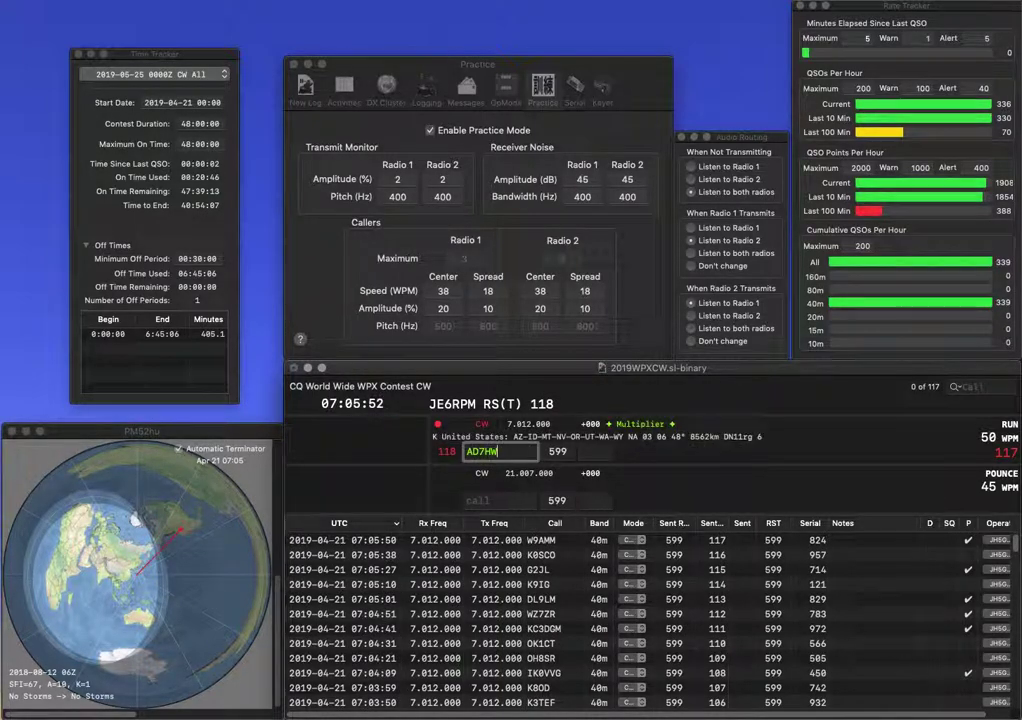
key(BackSpace)
text(E)
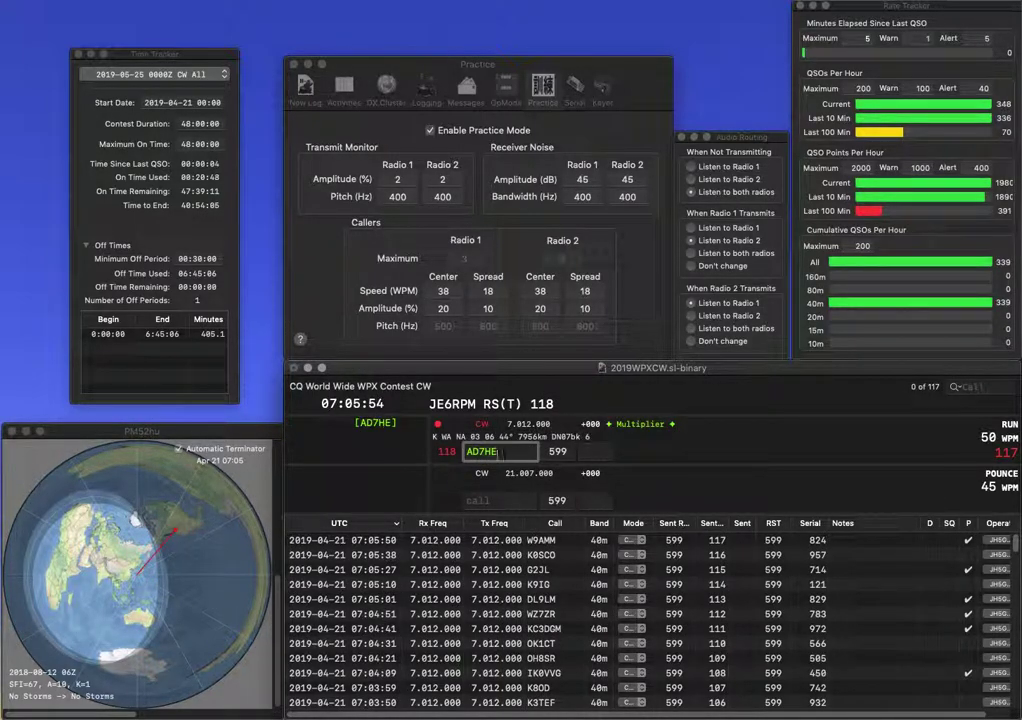
key(BackSpace)
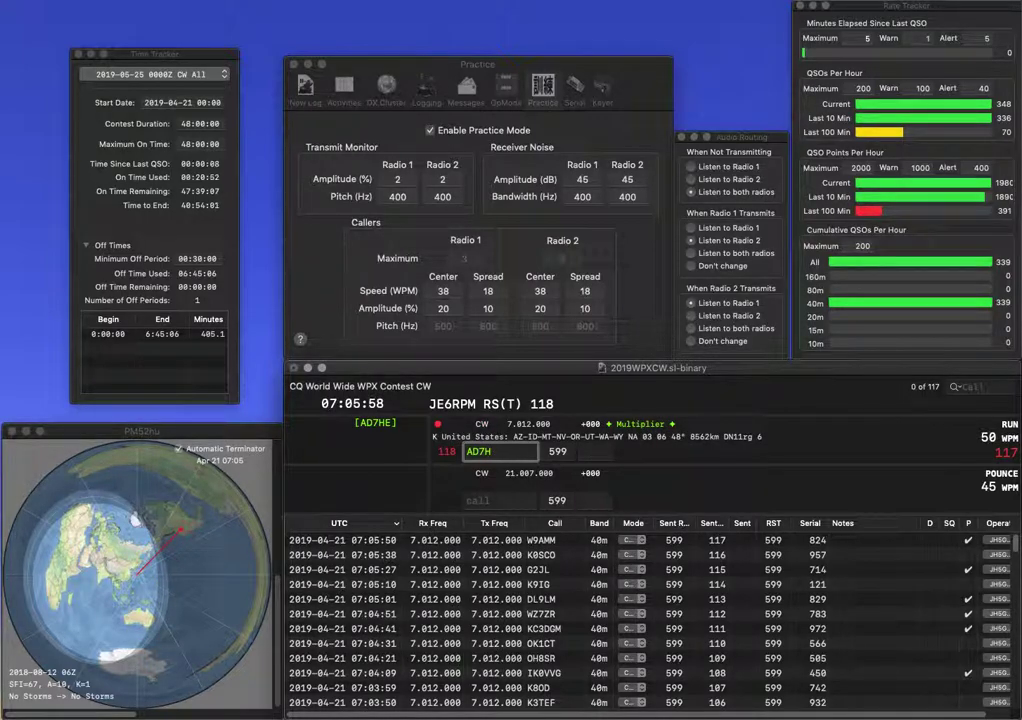
key(BackSpace)
key(BackSpace)
key(BackSpace)
key(BackSpace)
text(AB7HP)
key(space)
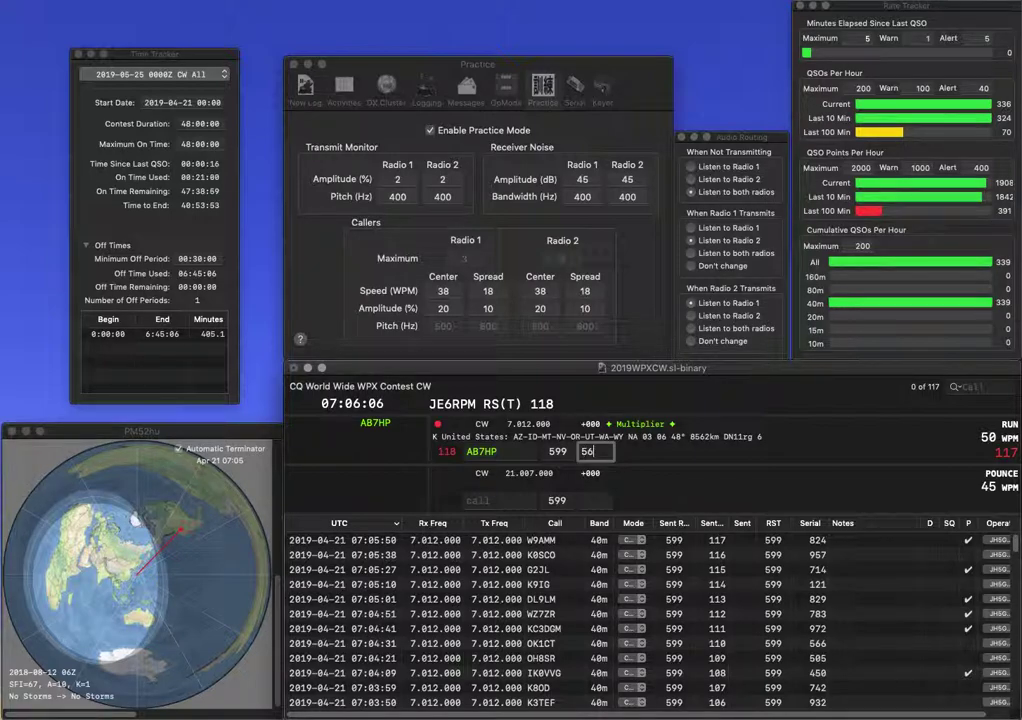
key(Return)
text(W)
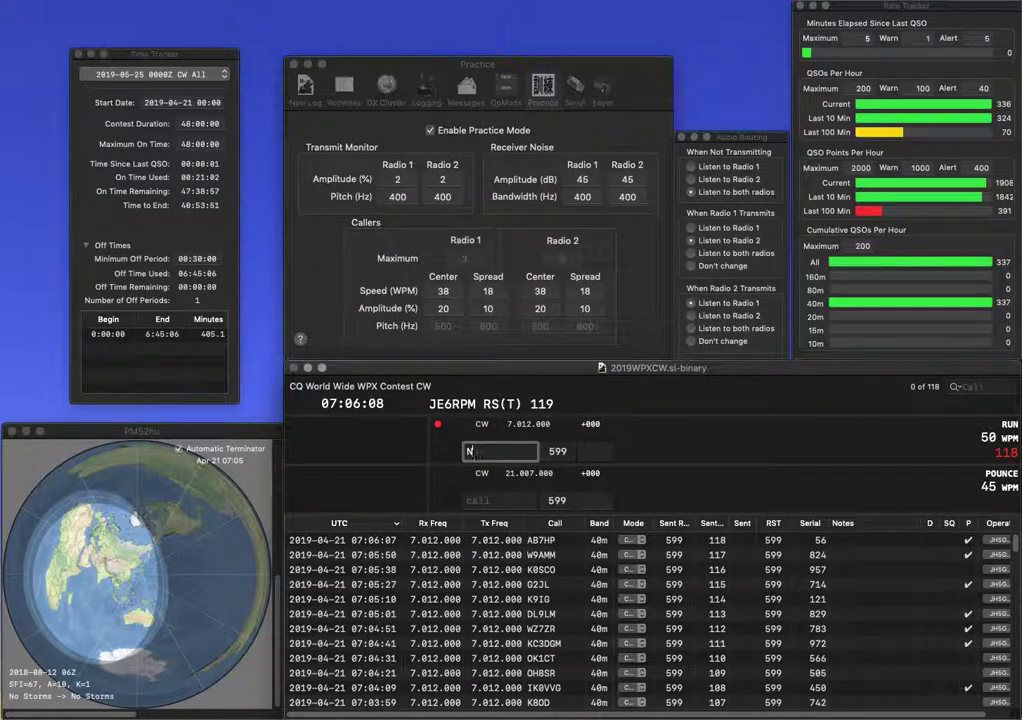
text(0E)
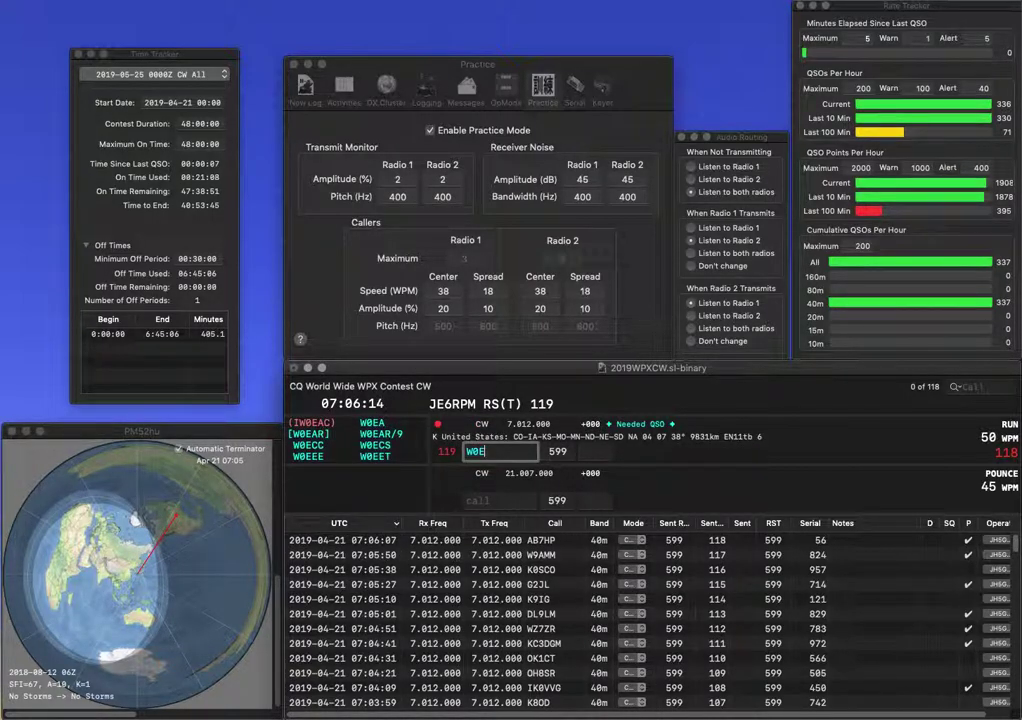
text(WD)
key(Return)
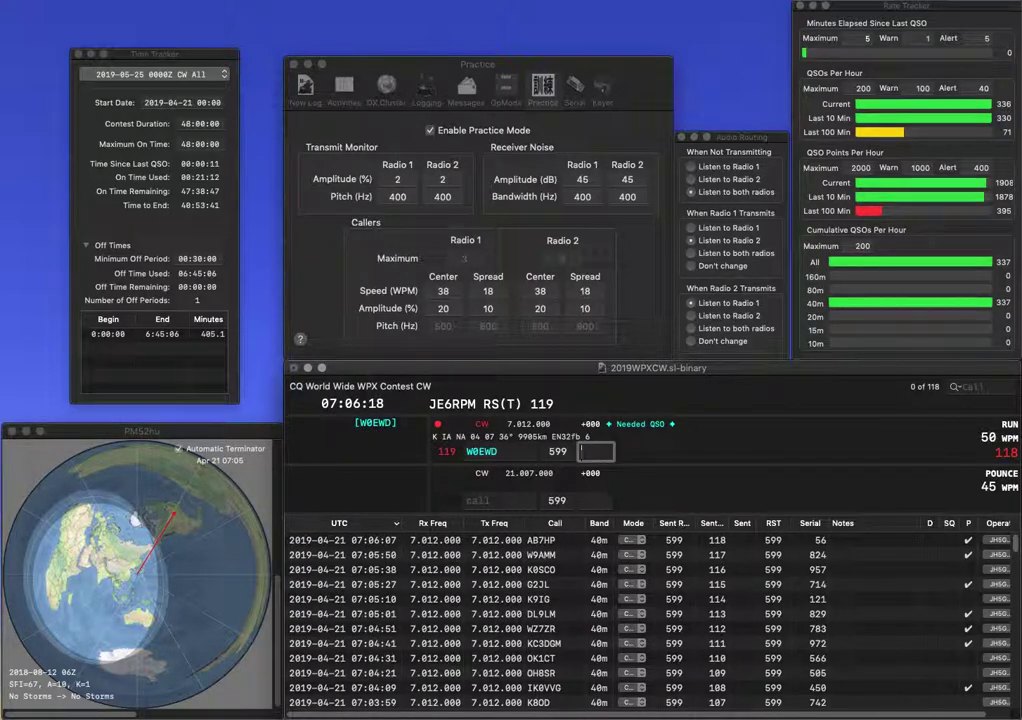
text(383)
key(Return)
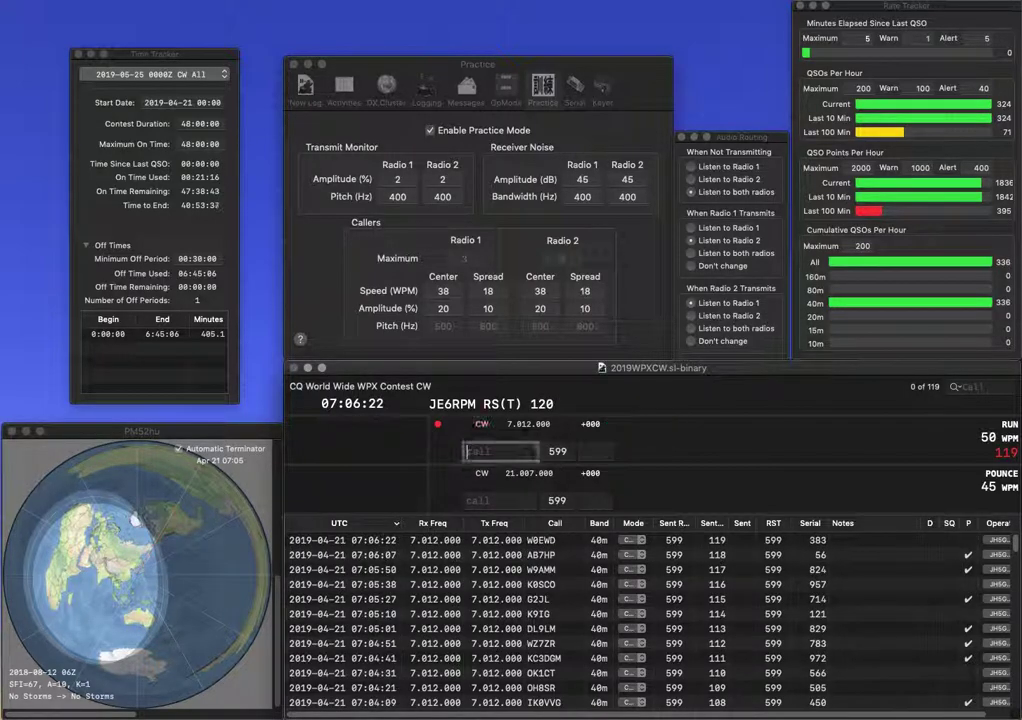
text(NK7U)
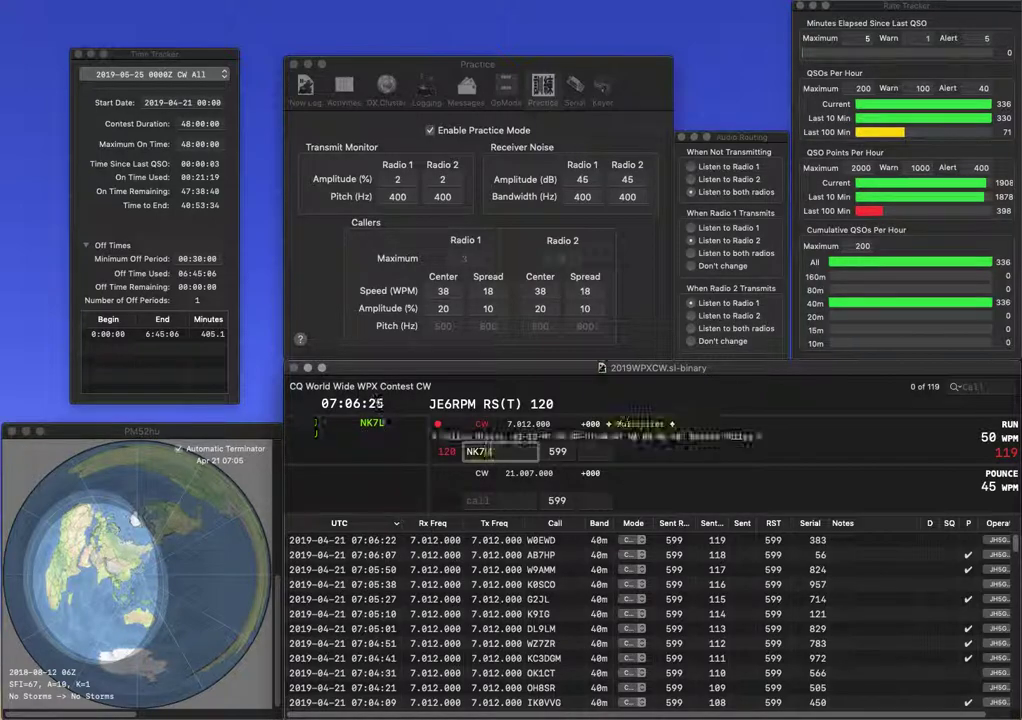
key(Tab)
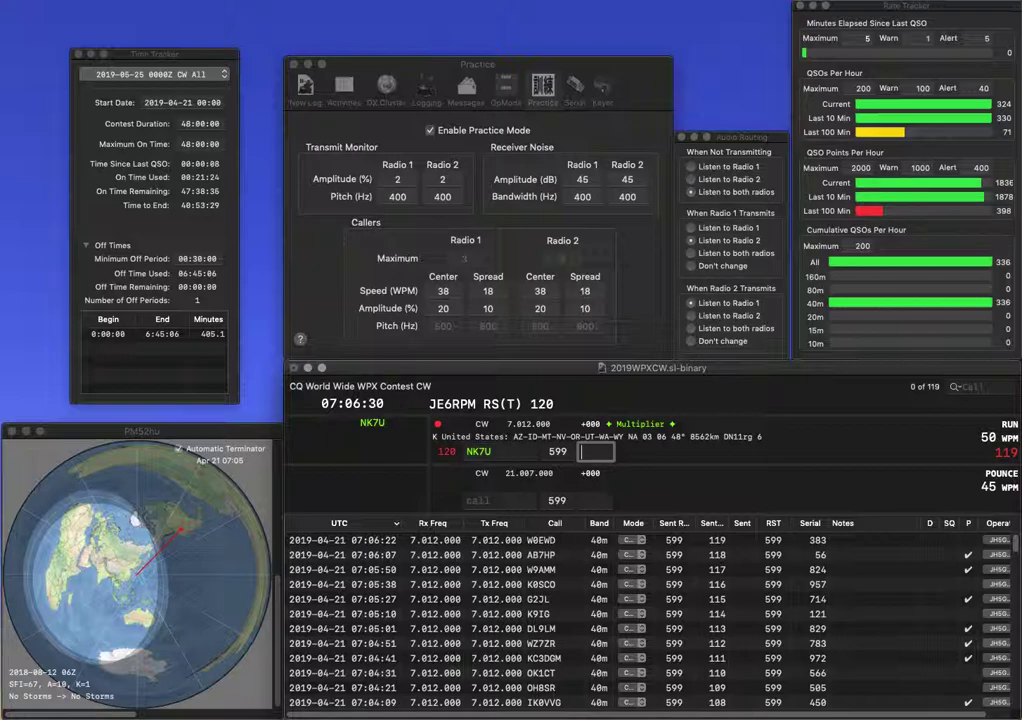
text(892)
key(Return)
- Disable practice mode to end the simulated contest session
click(429, 131)
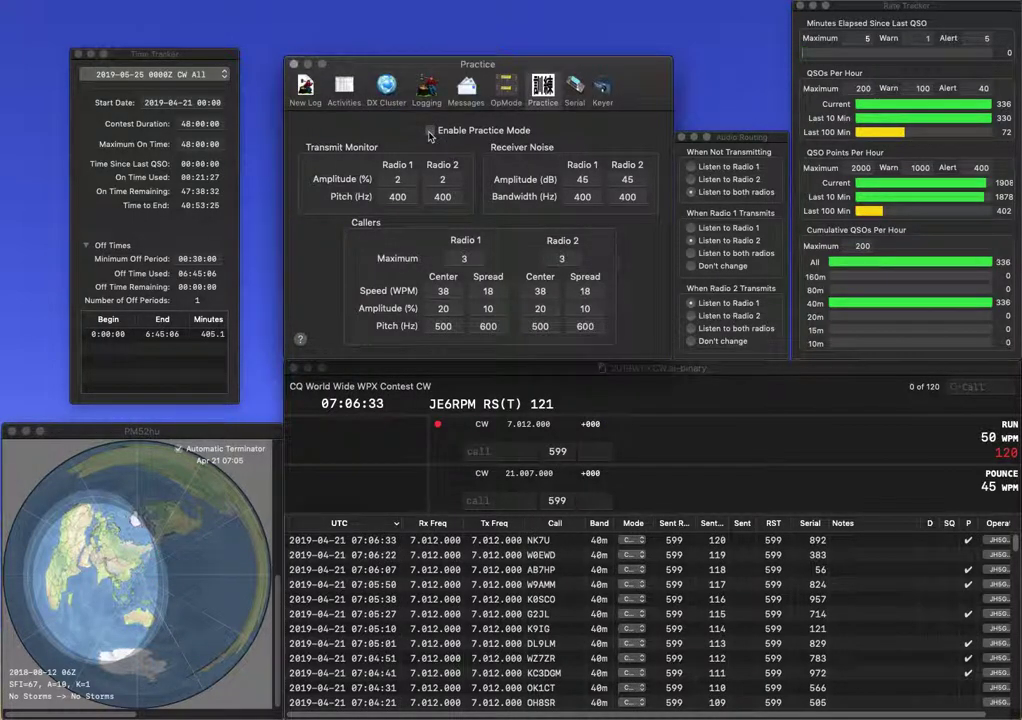